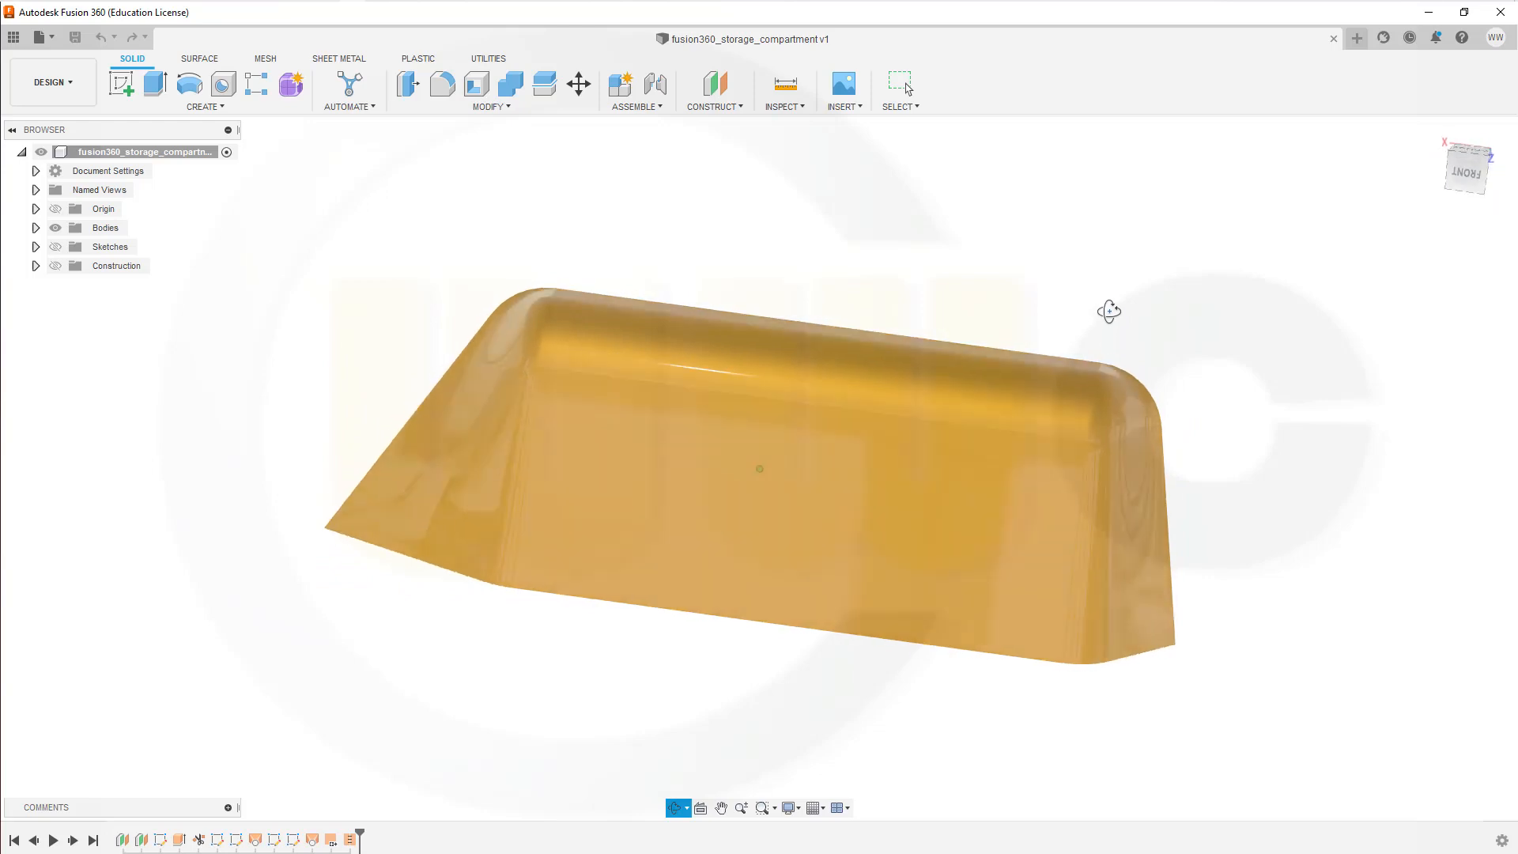
pyautogui.press('Escape')
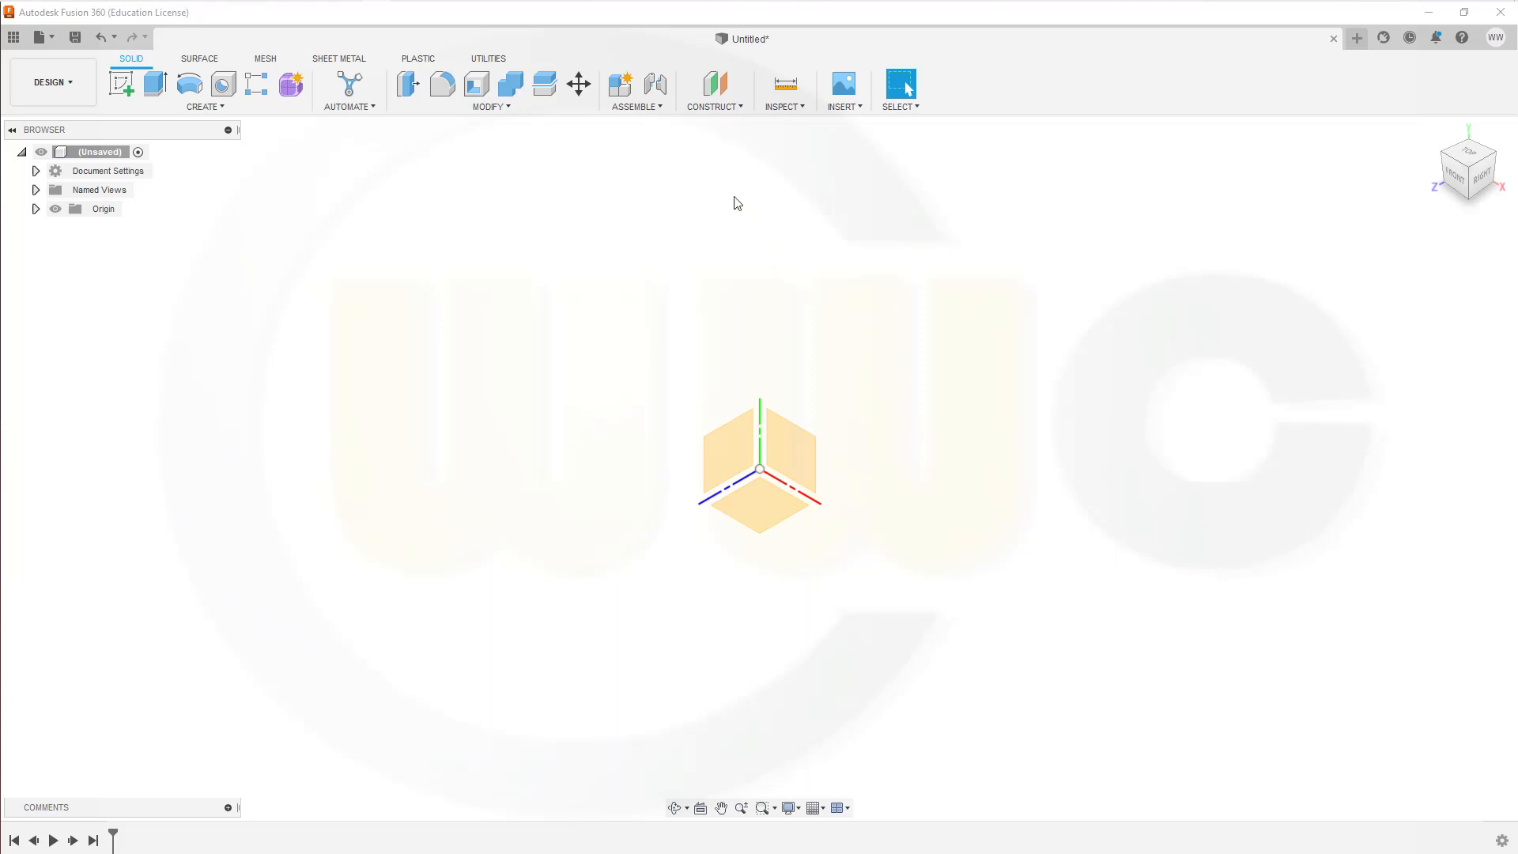
# Step: Create a construction plane offset 470 mm from the YZ plane
pyautogui.click(715, 84)
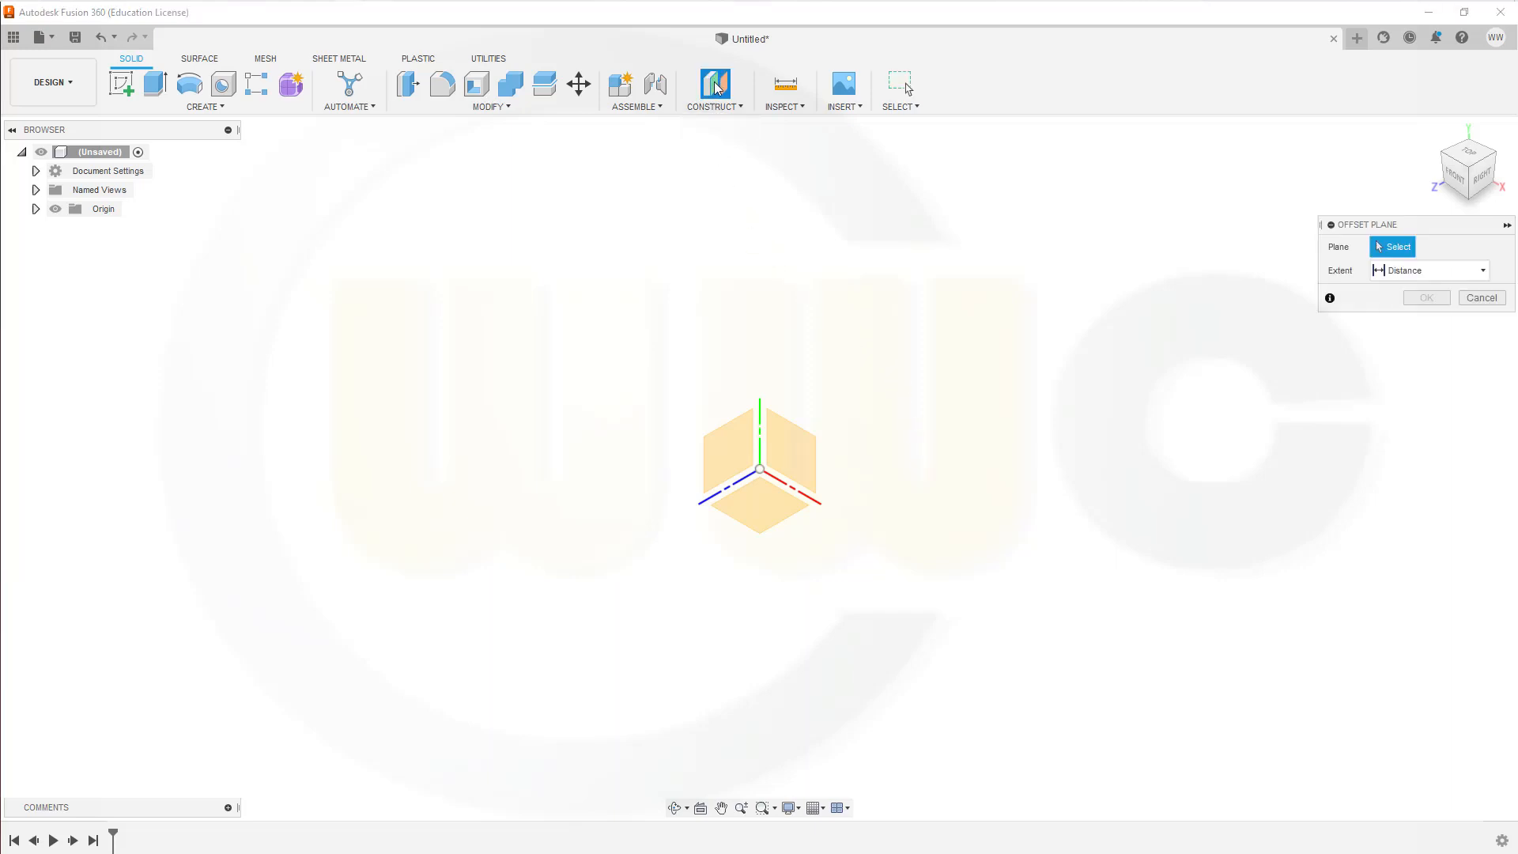
pyautogui.click(739, 450)
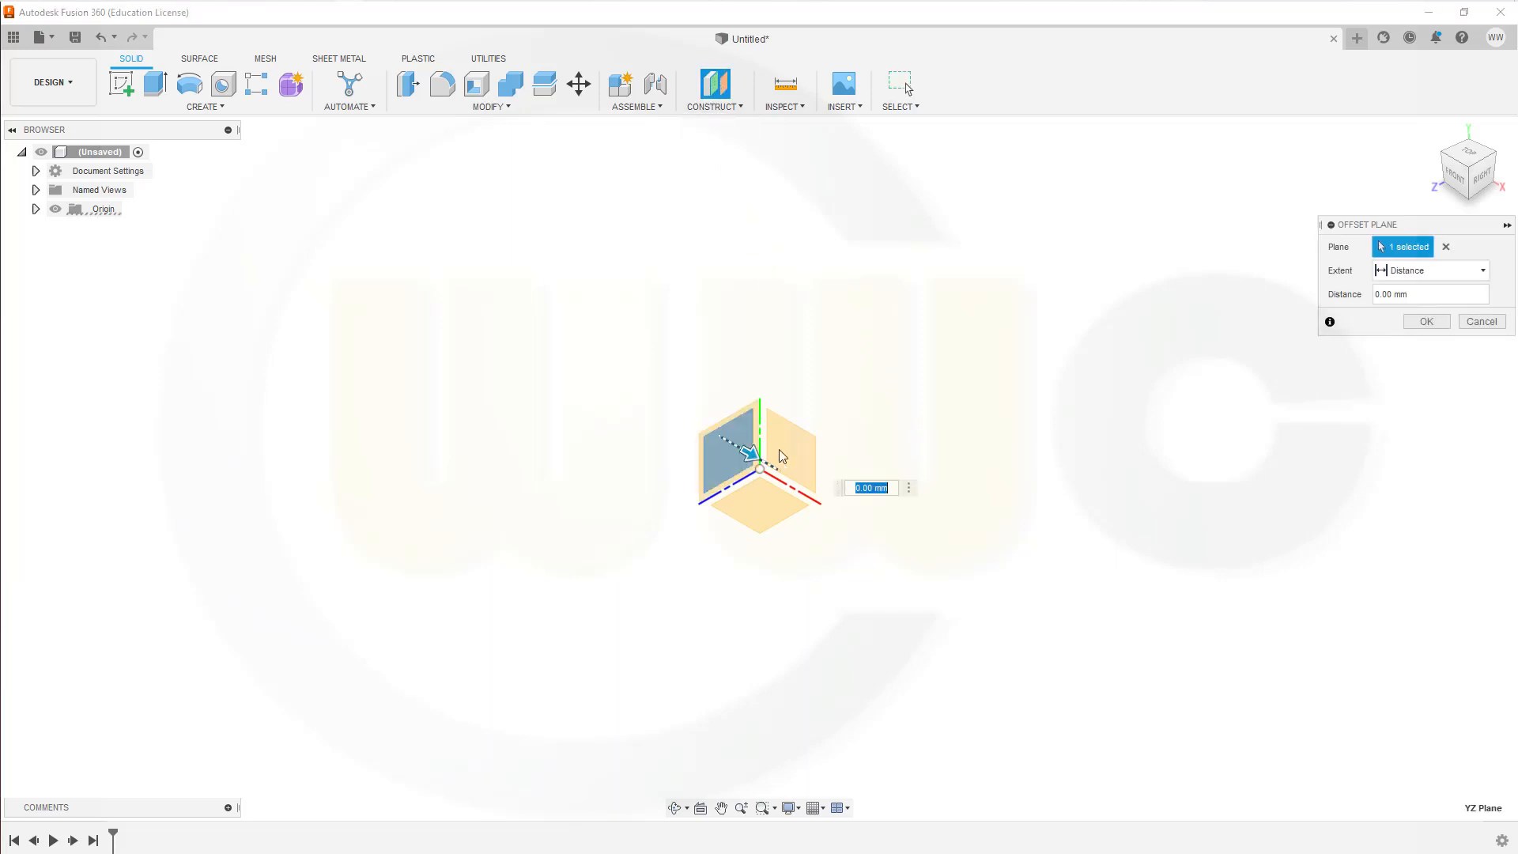
pyautogui.moveTo(1446, 293); pyautogui.dragTo(1307, 294)
pyautogui.write('470')
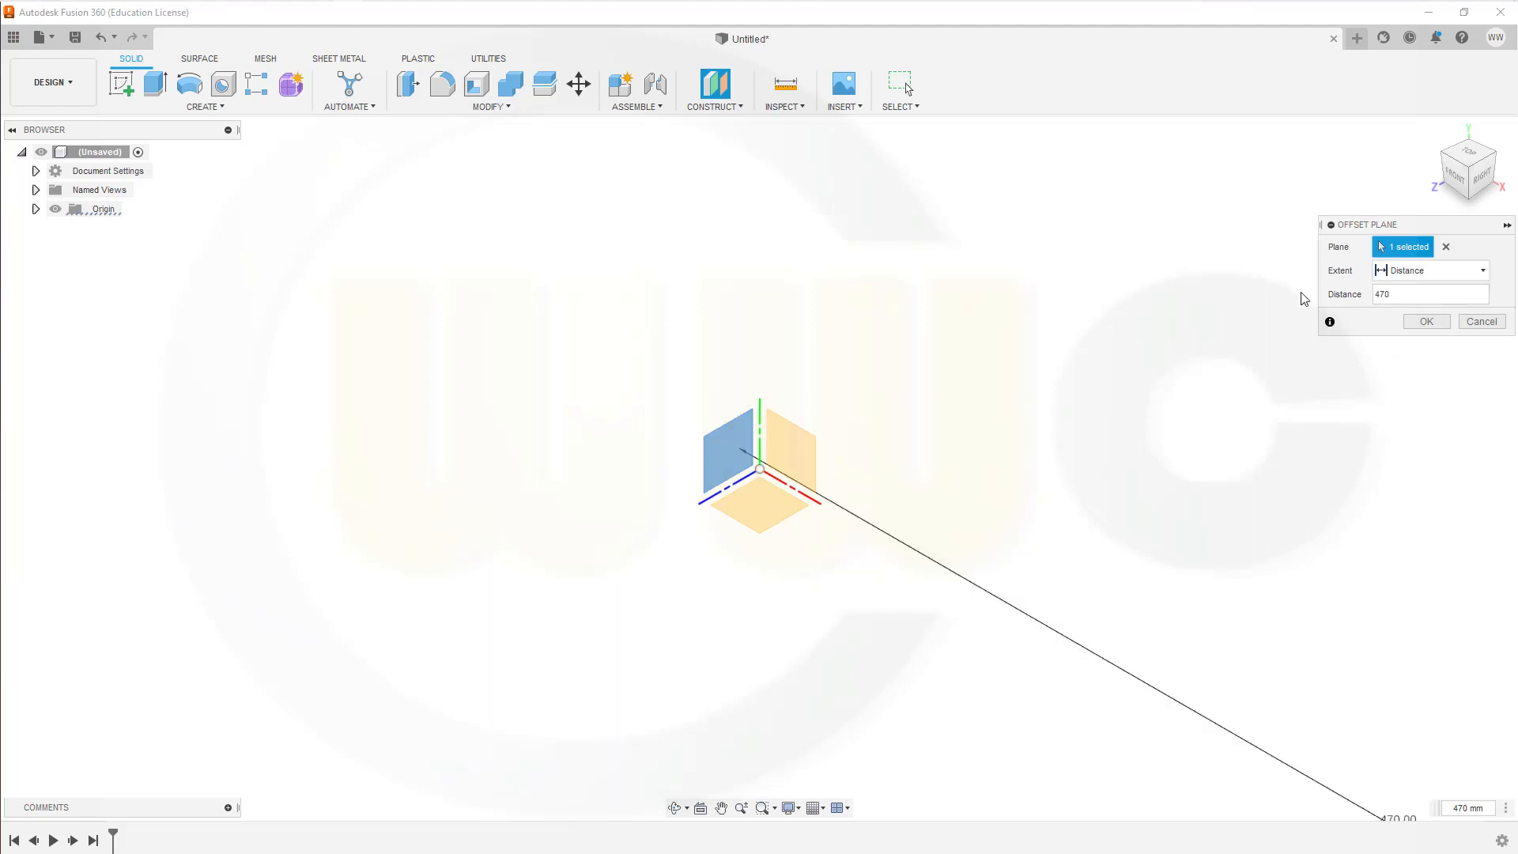
pyautogui.press('Return')
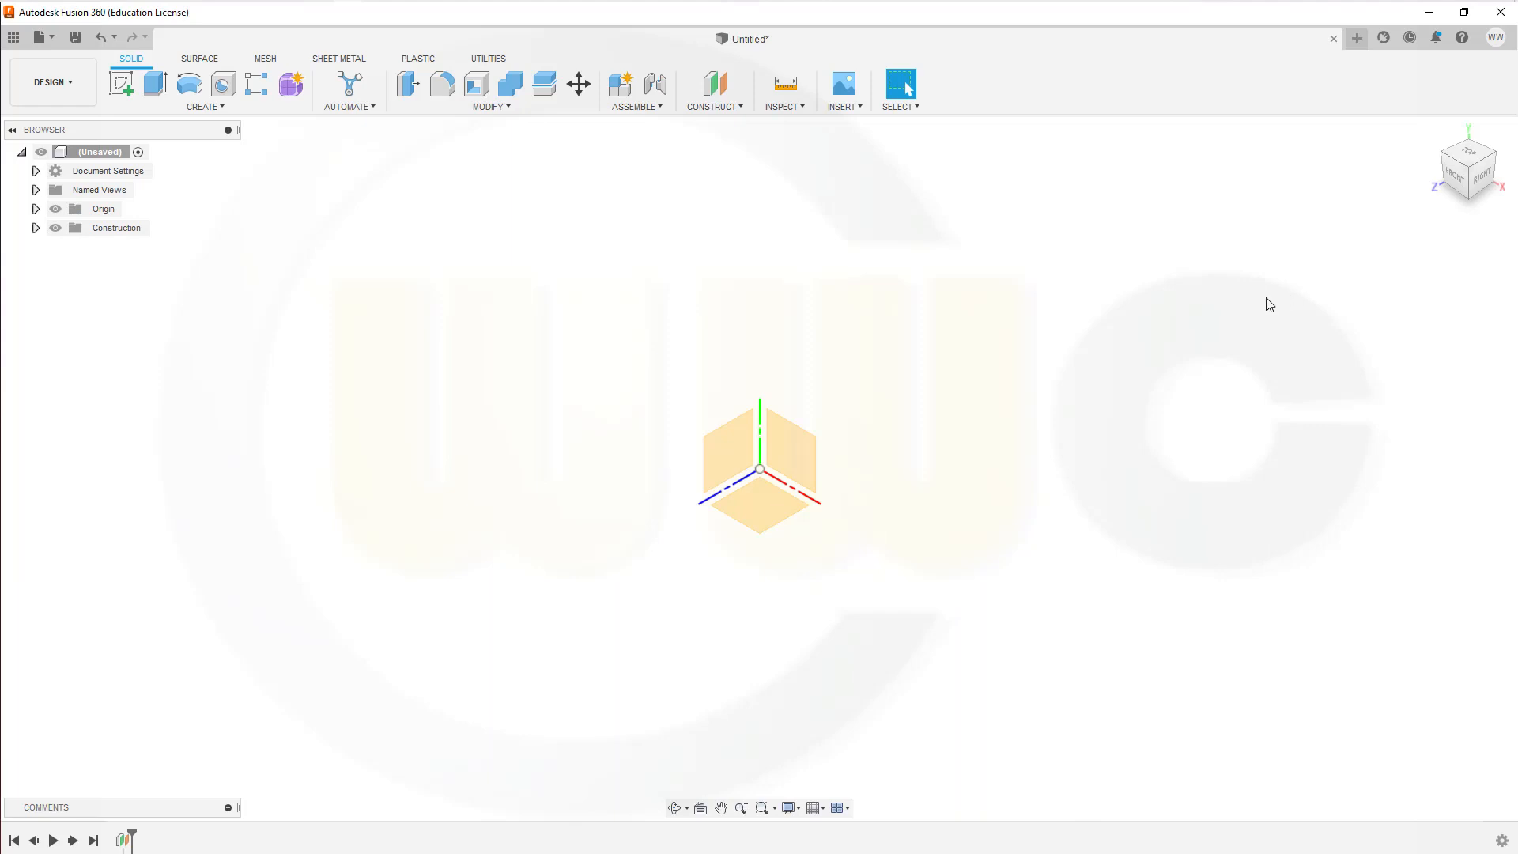
# Step: Create a second construction plane offset 240 mm above the XZ plane
pyautogui.click(714, 86)
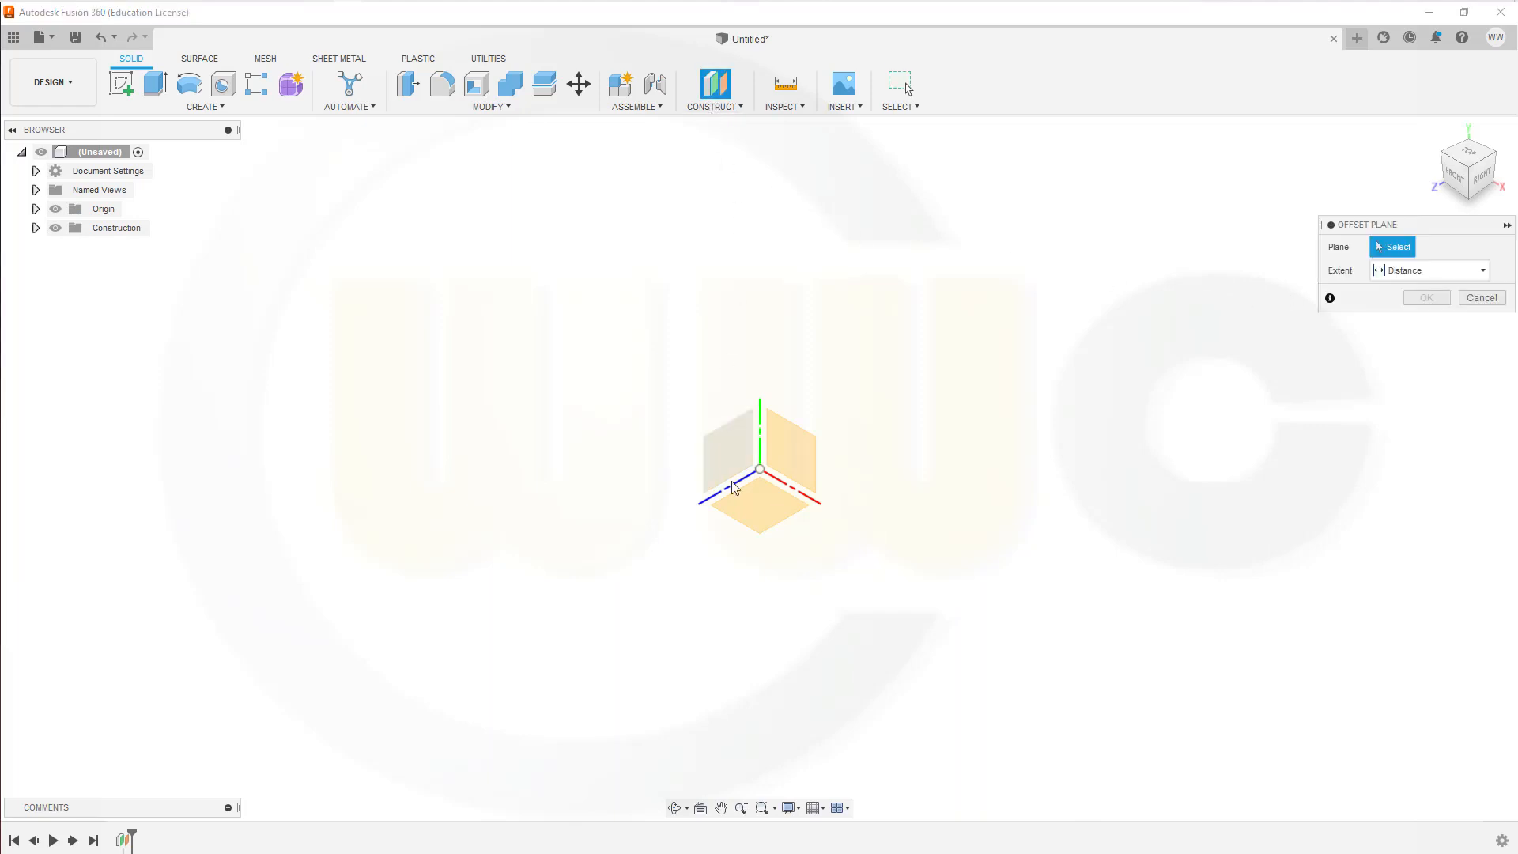
pyautogui.click(757, 505)
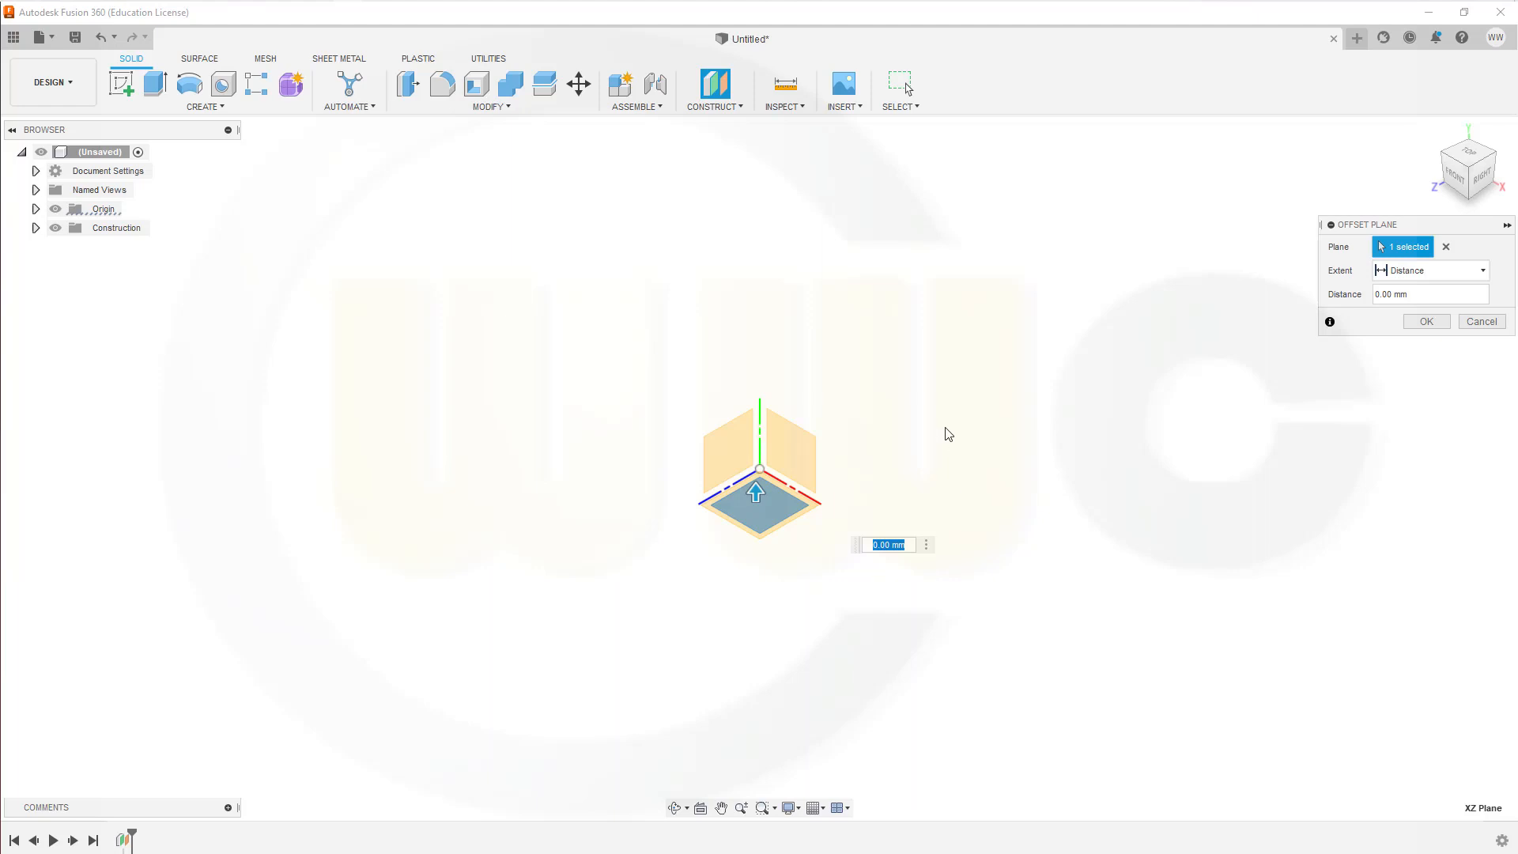
pyautogui.write('240')
pyautogui.press('Return')
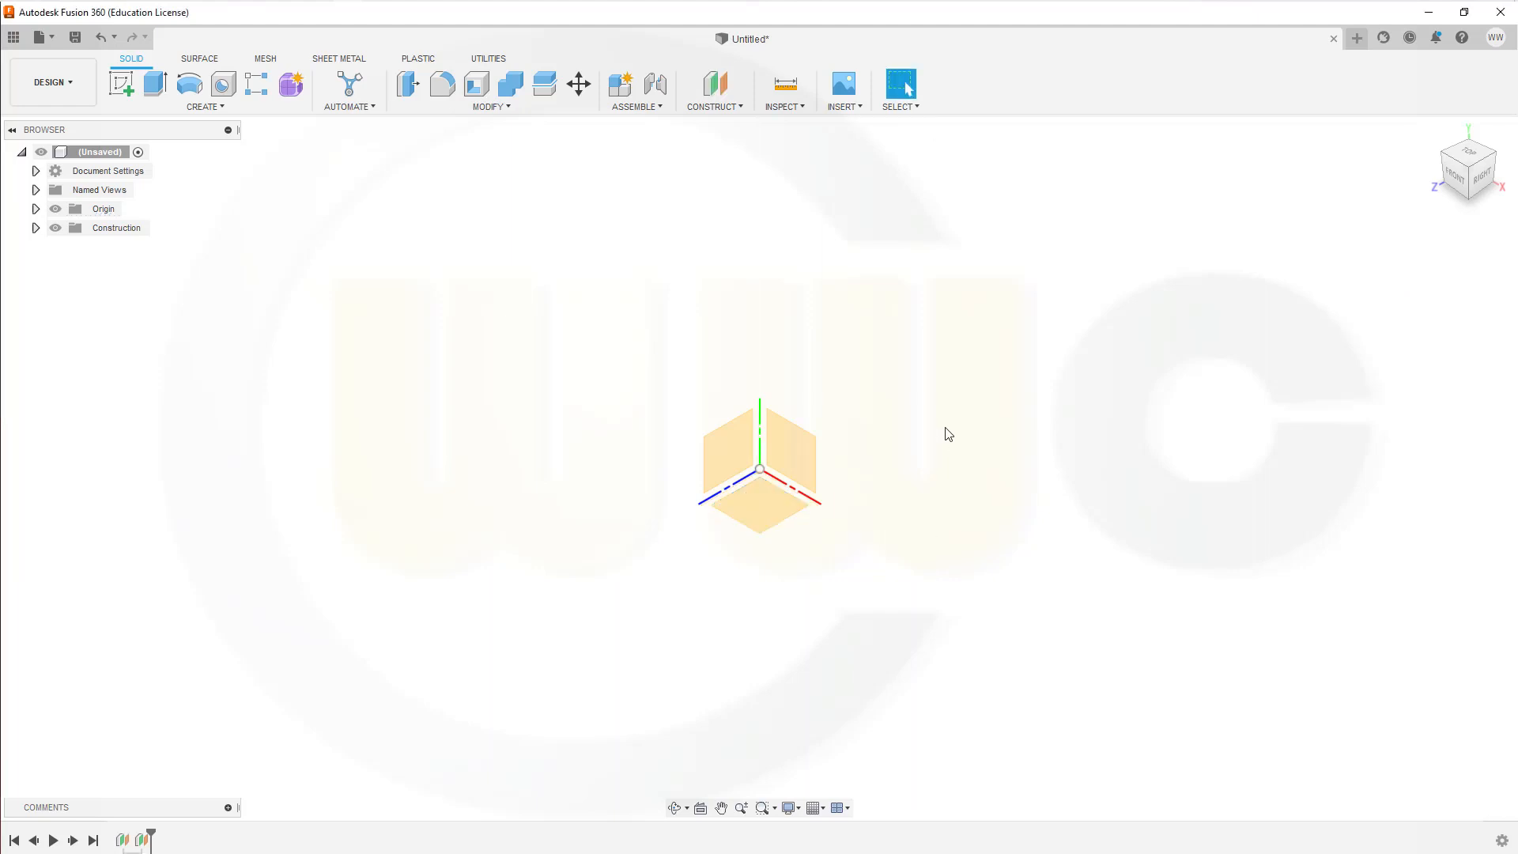
# Step: Start a sketch on the YZ plane and draw an 80 mm horizontal line from the origin, away from the positive Z axis
pyautogui.moveTo(945, 431); pyautogui.dragTo(1028, 320, button='middle')
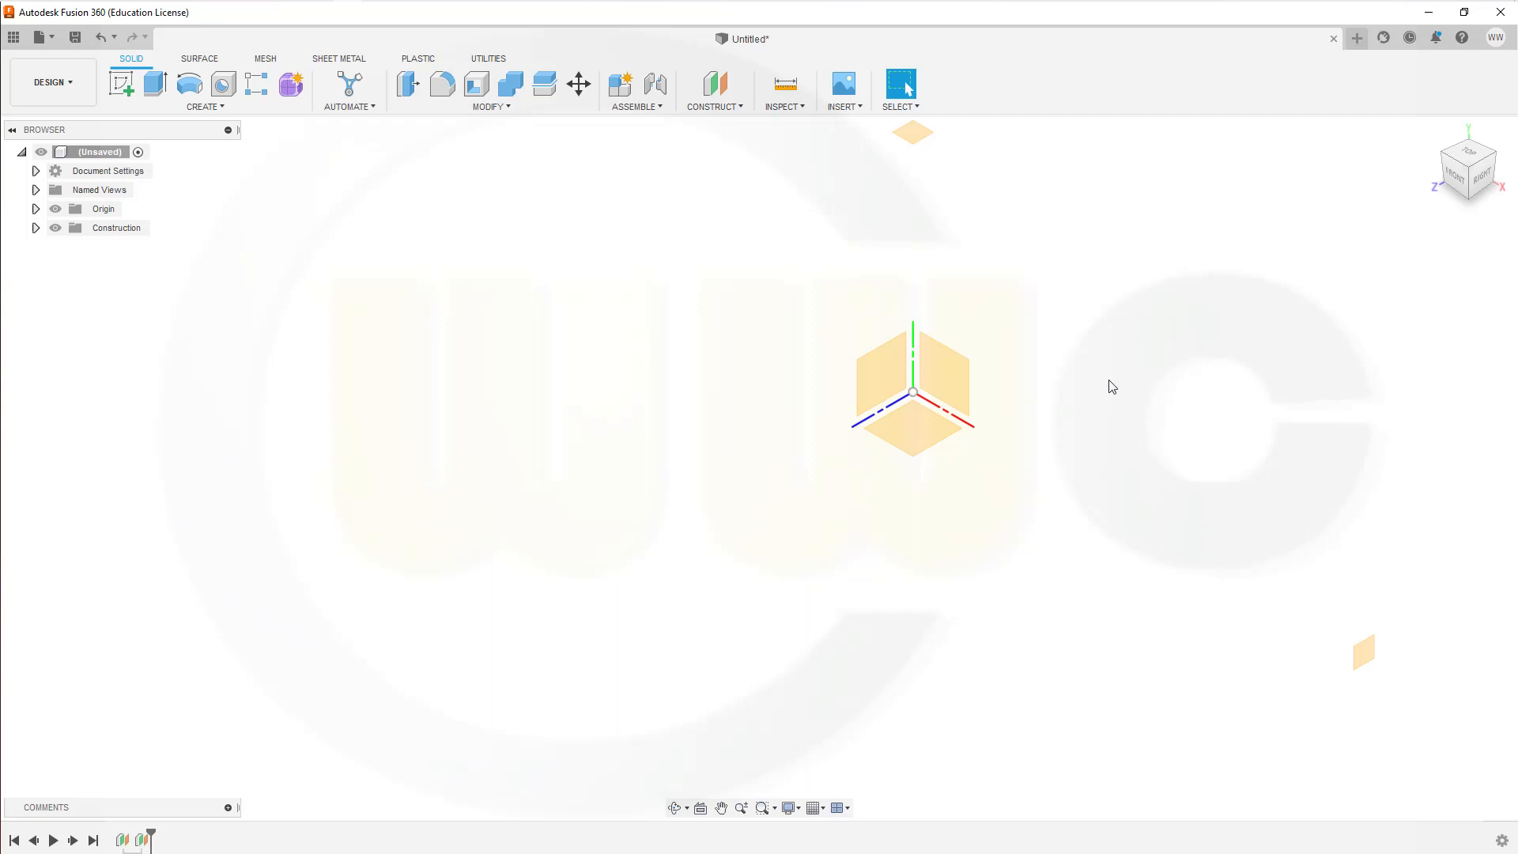
pyautogui.scroll(1, 1091, 211)
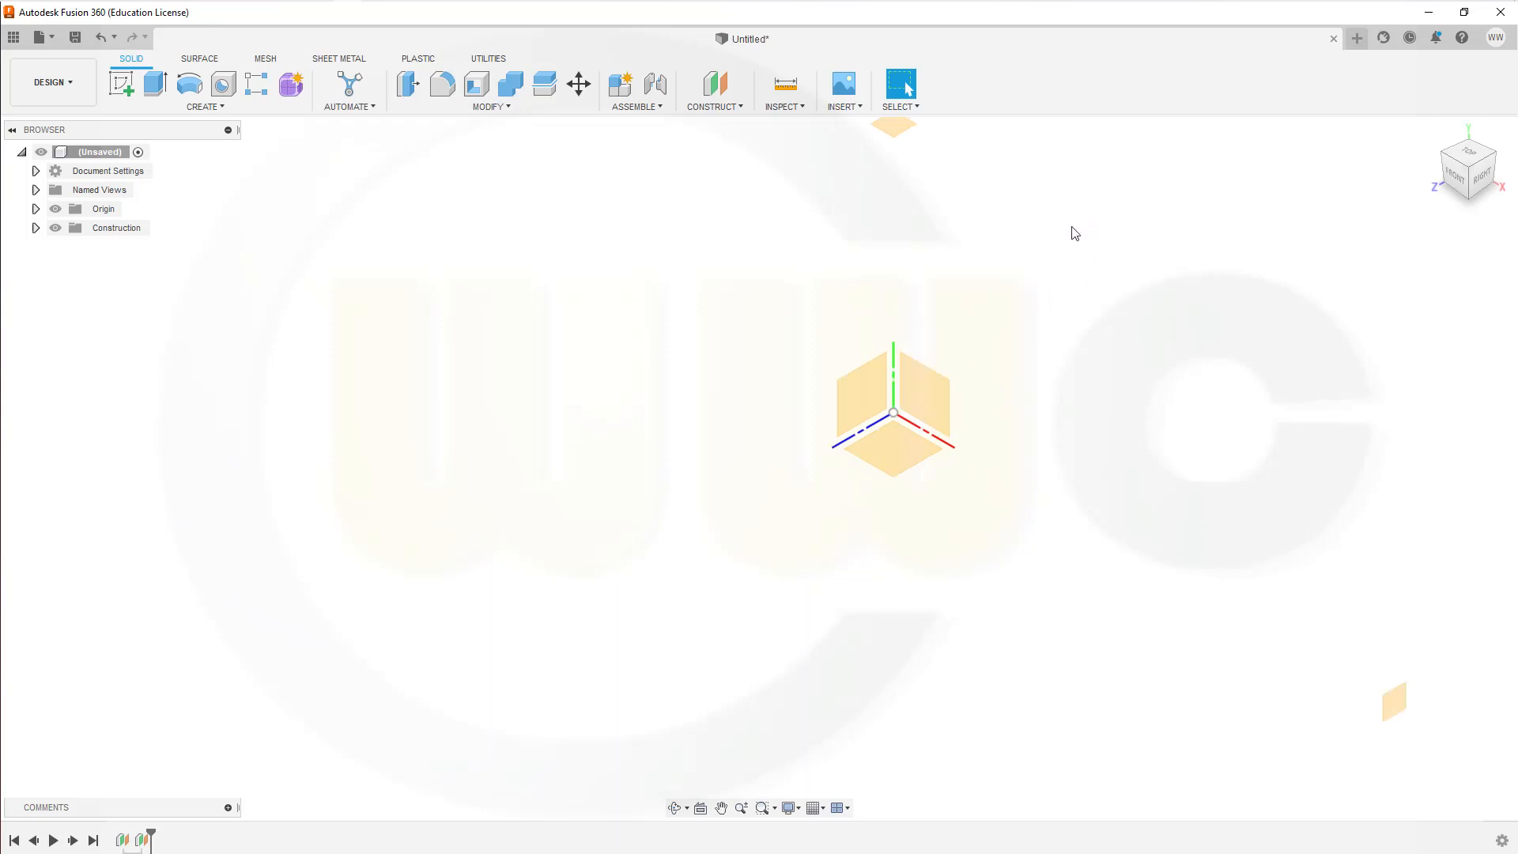
pyautogui.scroll(-1, 1071, 240)
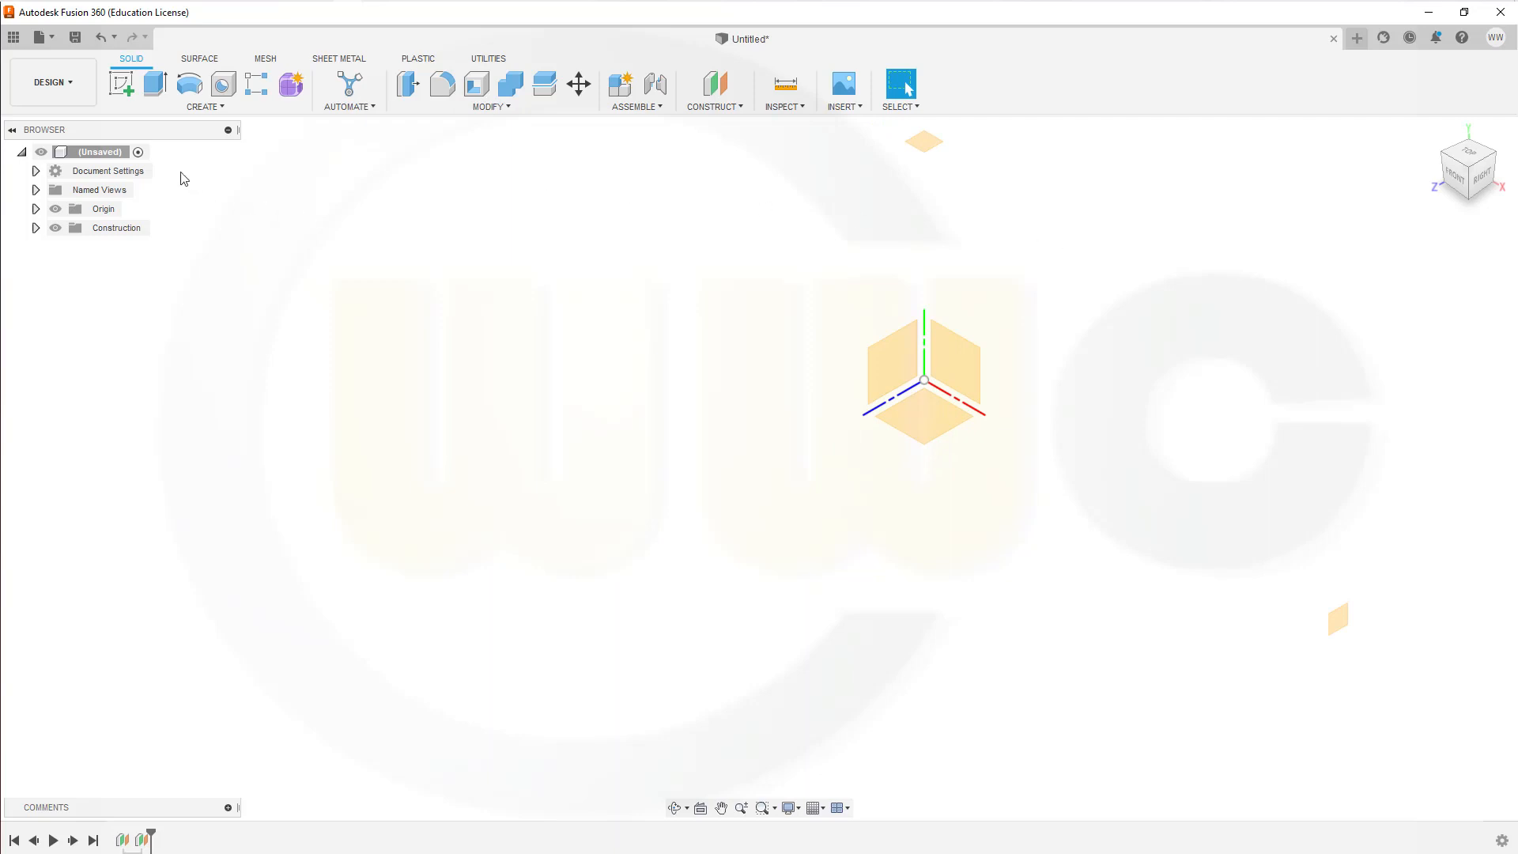
pyautogui.click(119, 83)
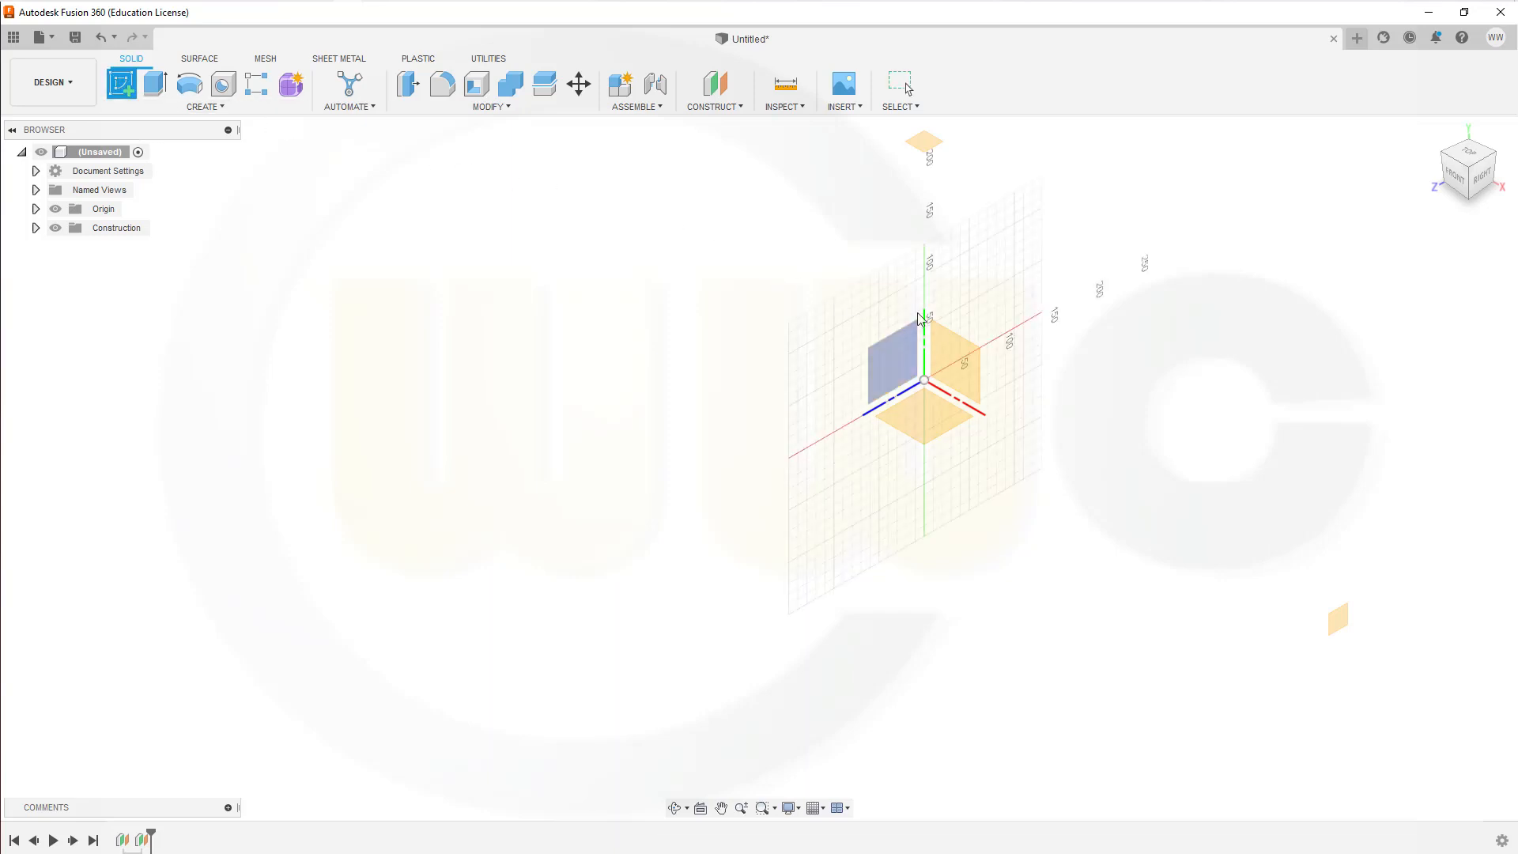
pyautogui.click(892, 343)
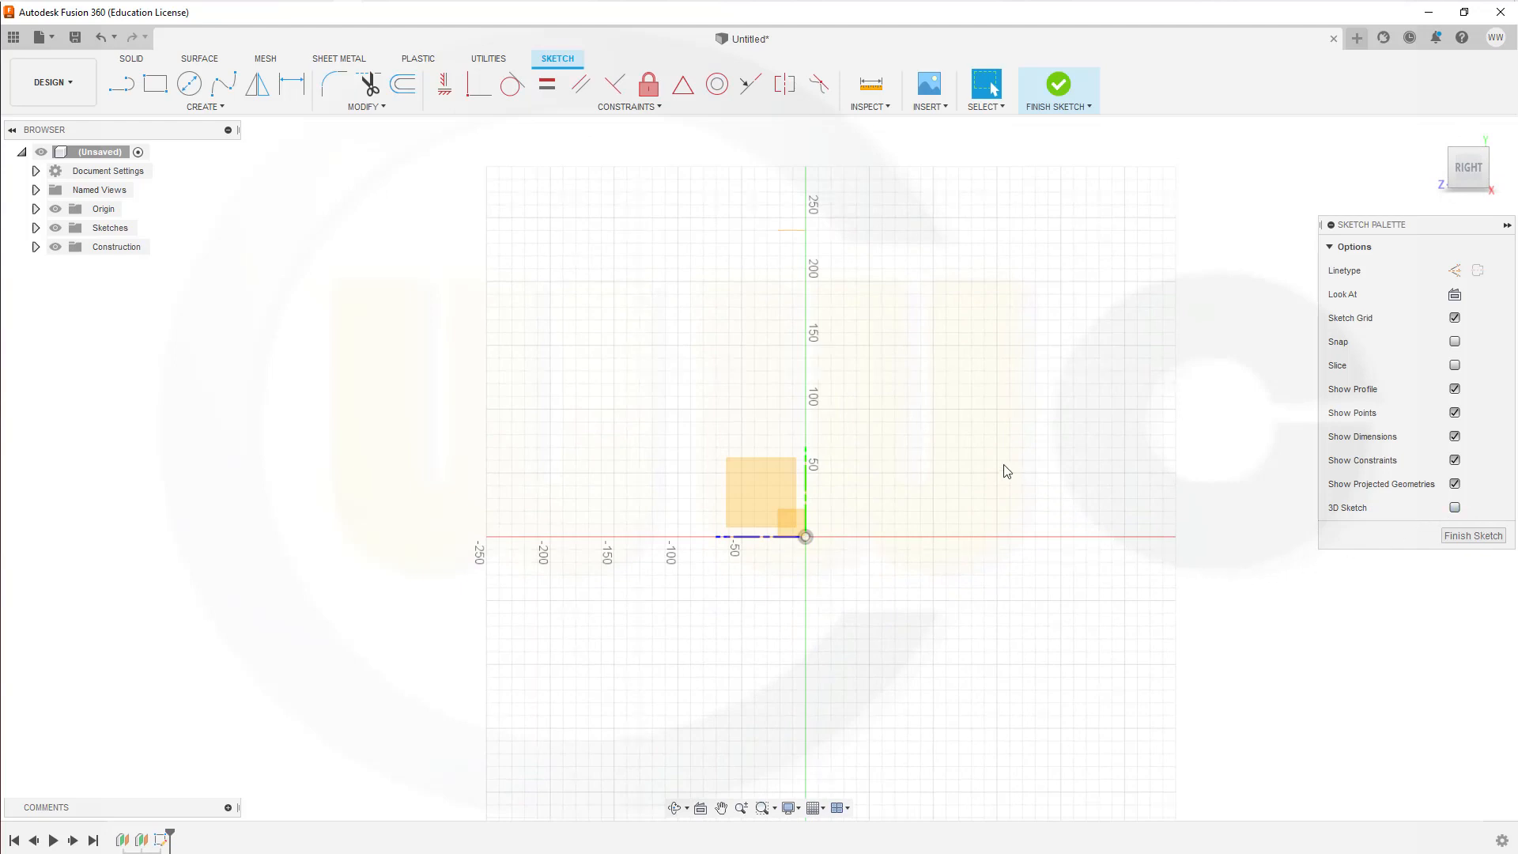
pyautogui.click(121, 83)
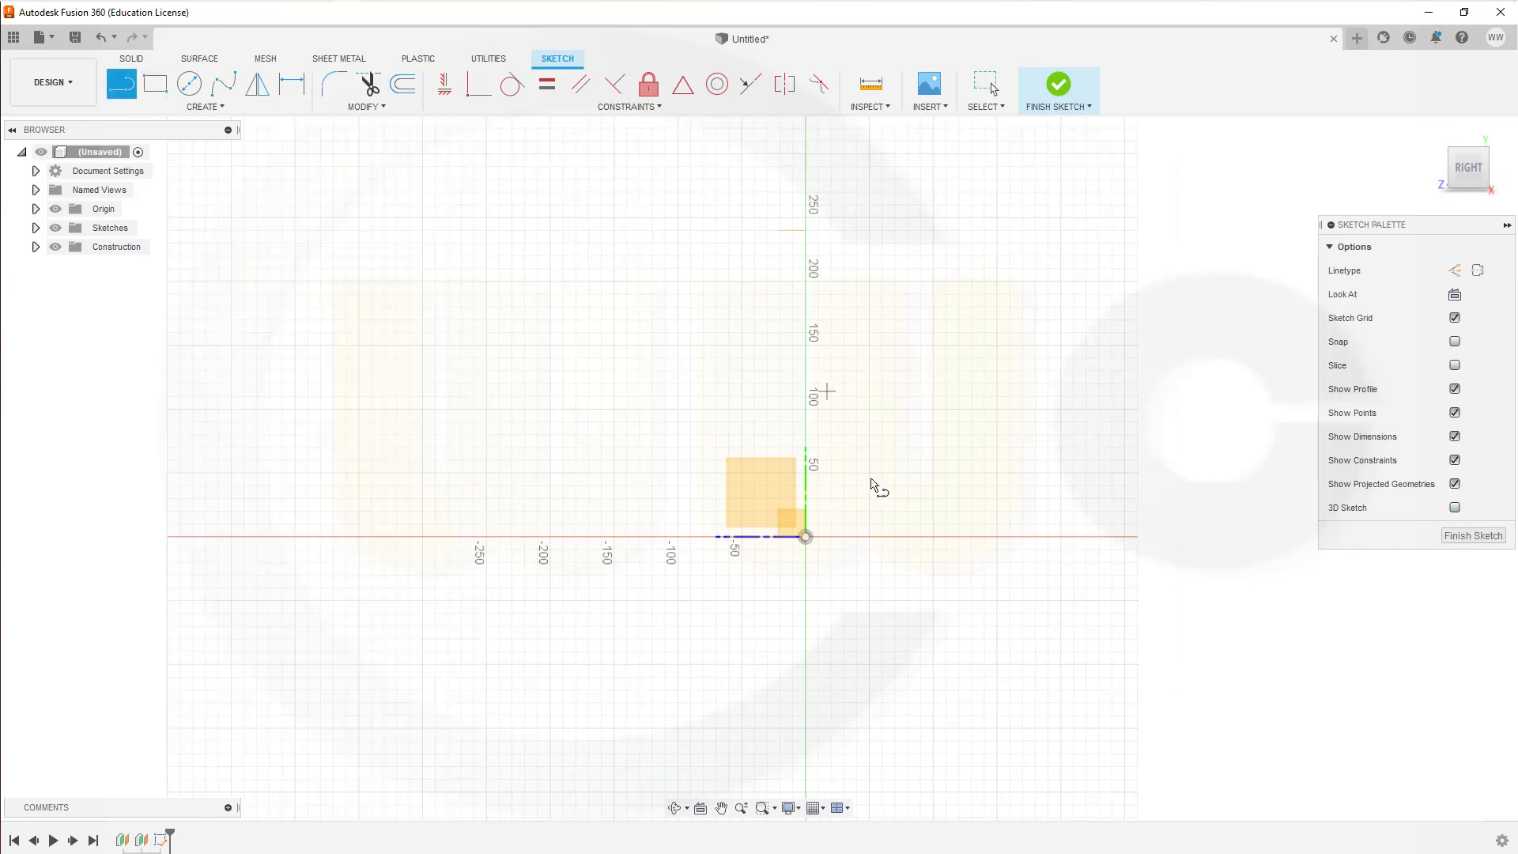
pyautogui.click(805, 537)
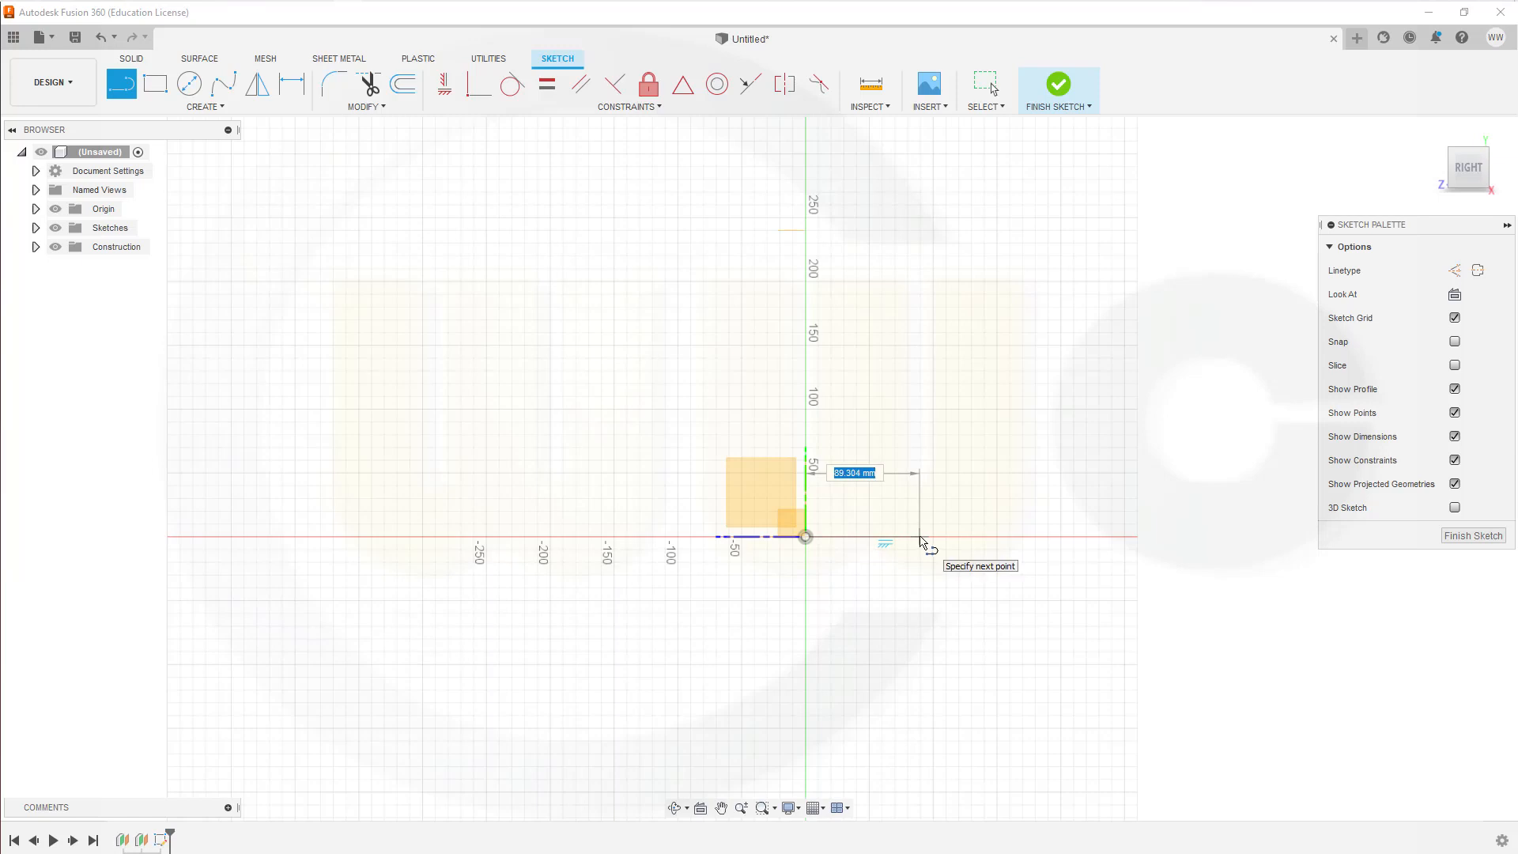
pyautogui.write('80')
pyautogui.press('Return')
pyautogui.press('Escape')
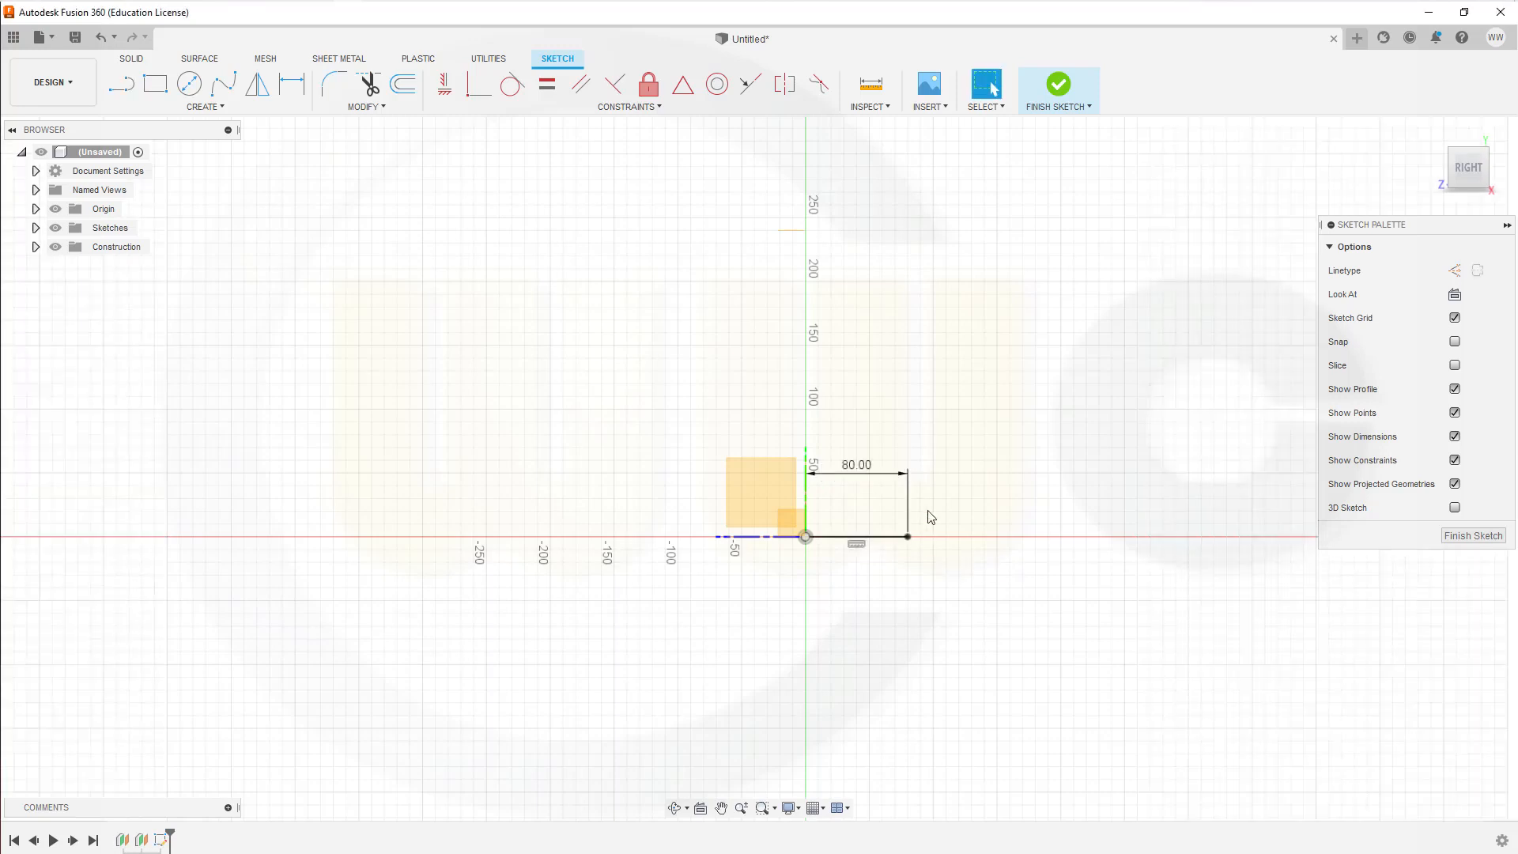
# Step: Draw a line from the 80 mm line's free end, slanting up and outward about 13° from vertical to a height of about 311 mm
pyautogui.press('l')
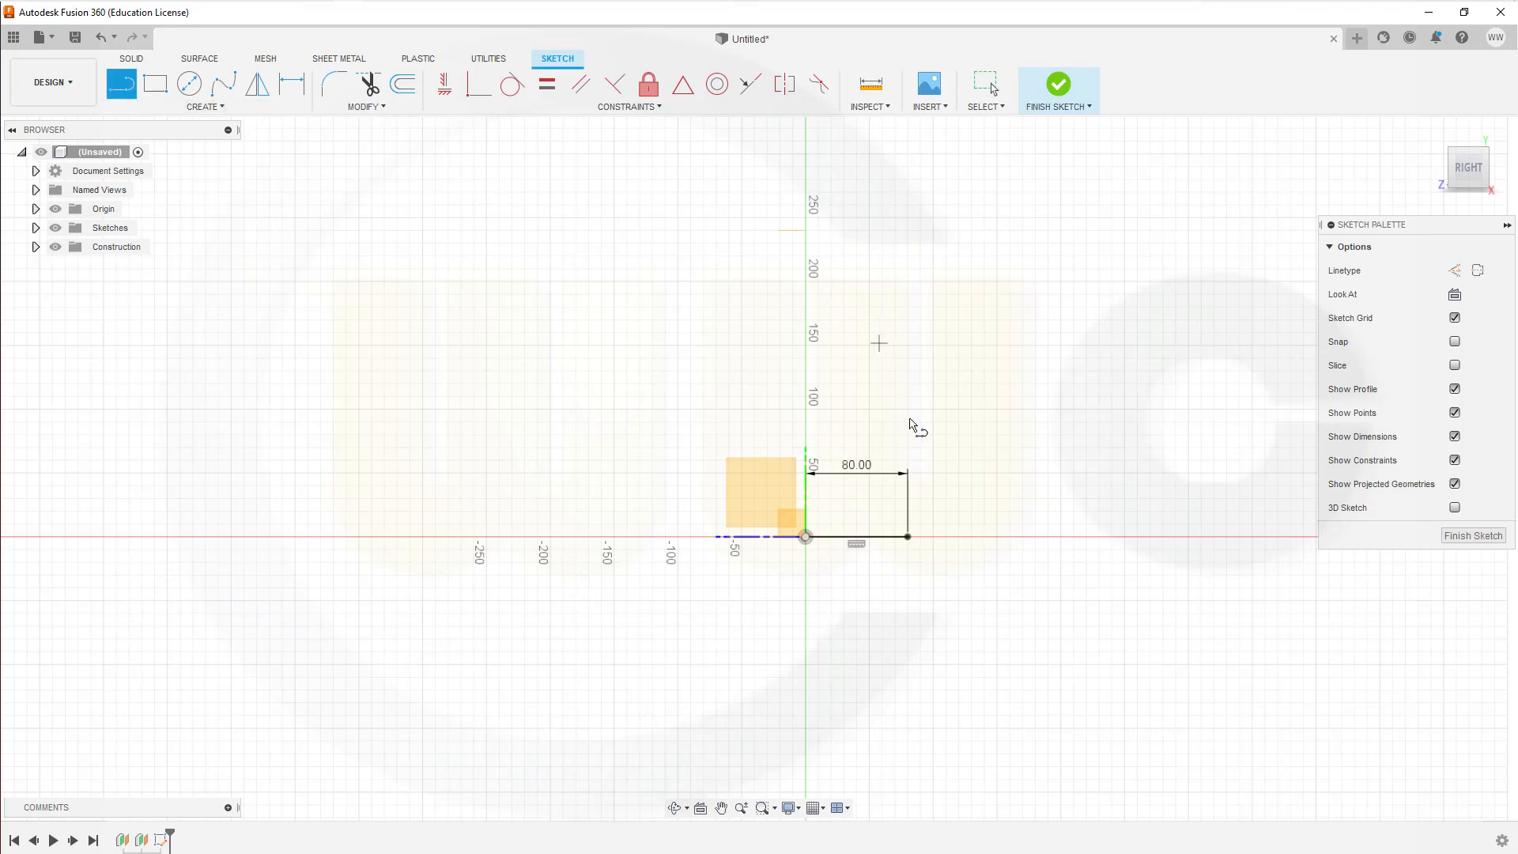
pyautogui.click(907, 537)
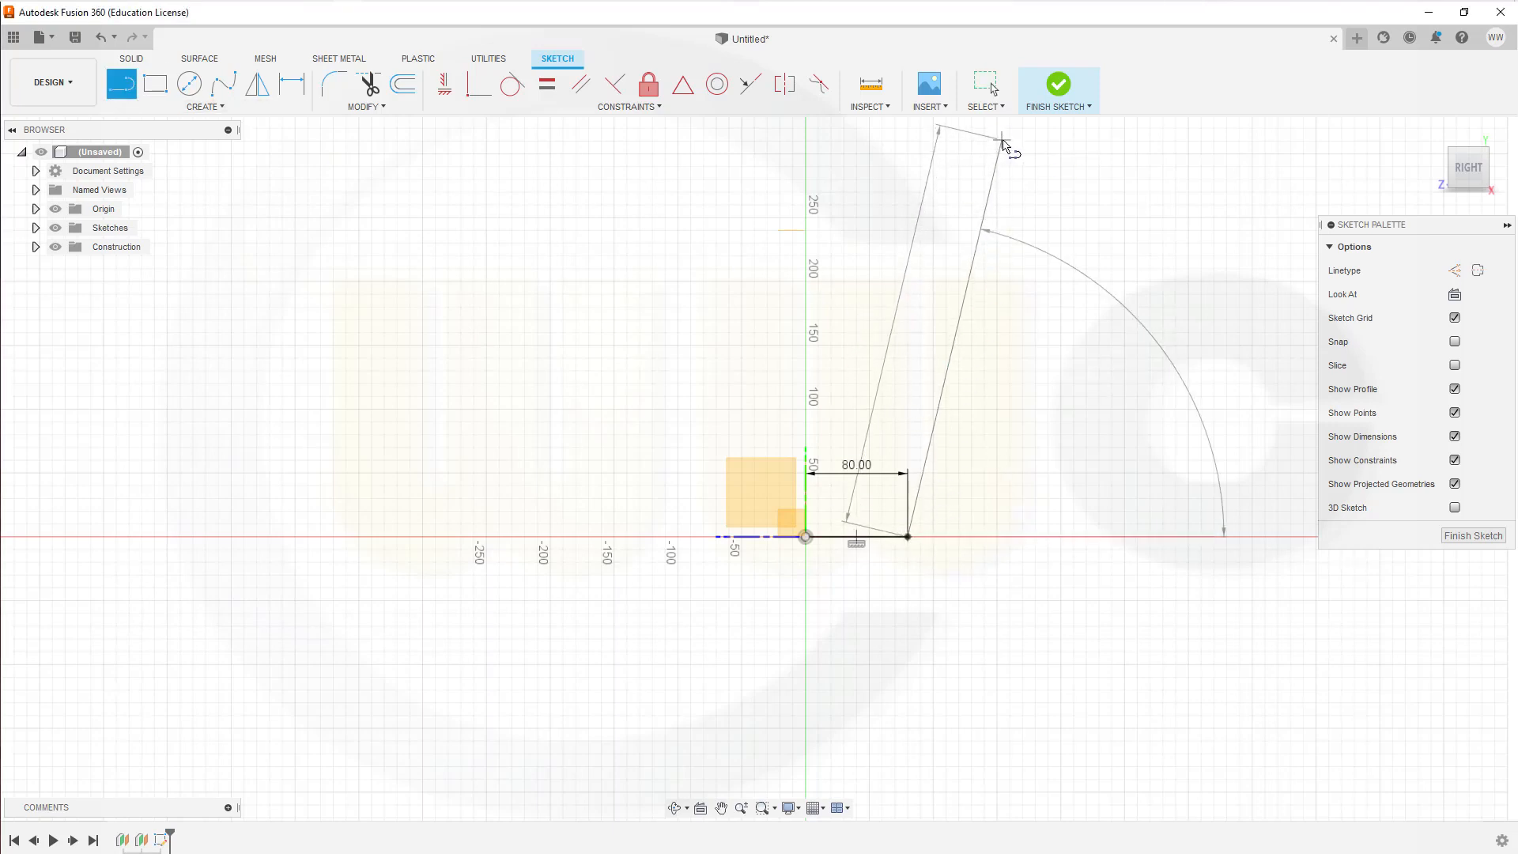
pyautogui.click(1000, 146)
pyautogui.press('Escape')
# Step: Project the offset plane above the XZ plane into the sketch as a reference line
pyautogui.scroll(-1, 1020, 194)
pyautogui.scroll(-2, 1020, 194)
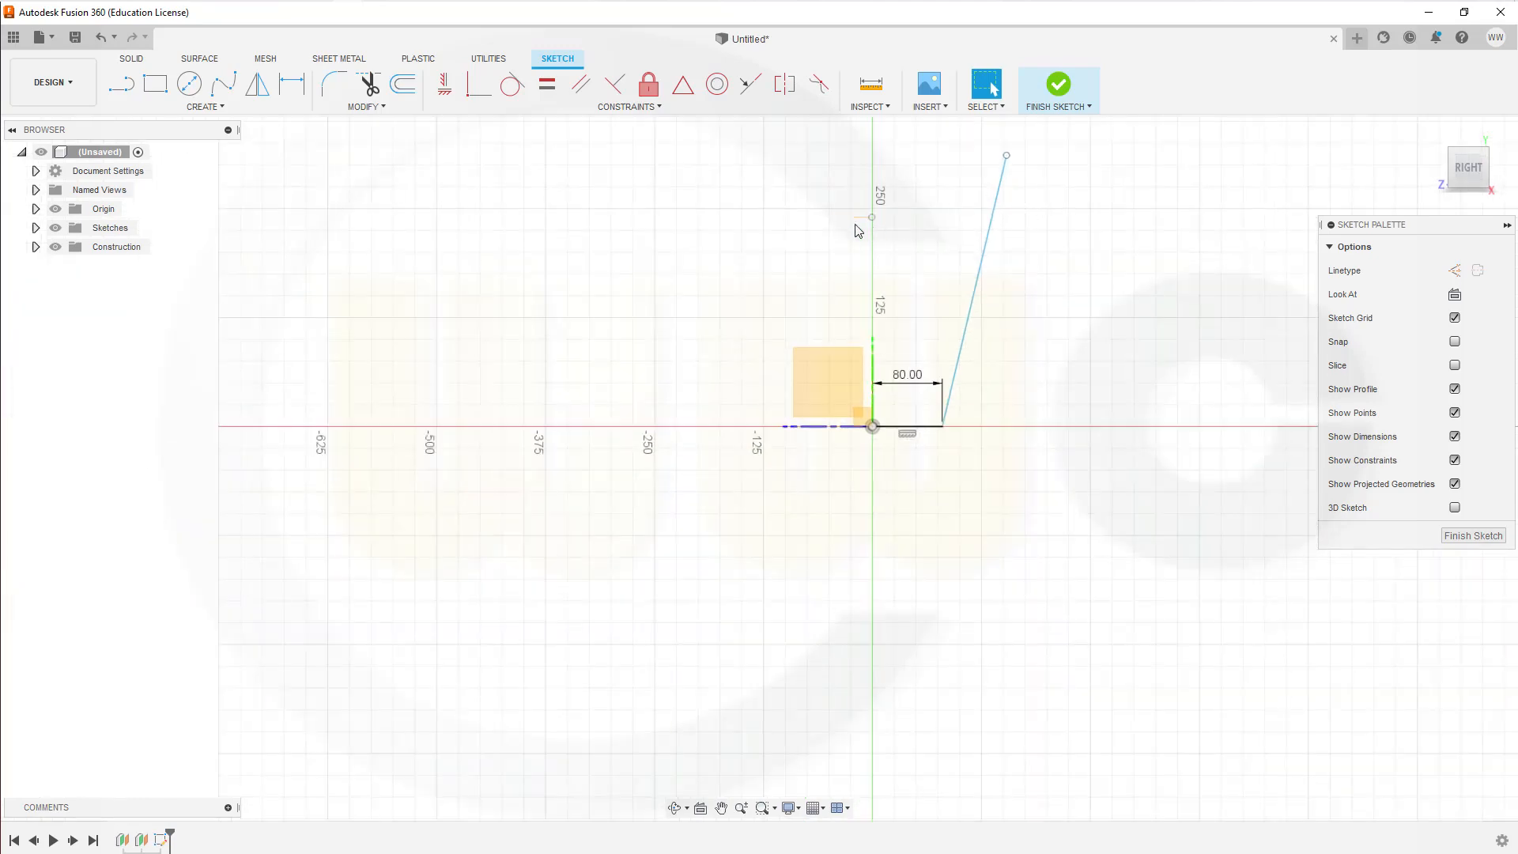
pyautogui.click(225, 105)
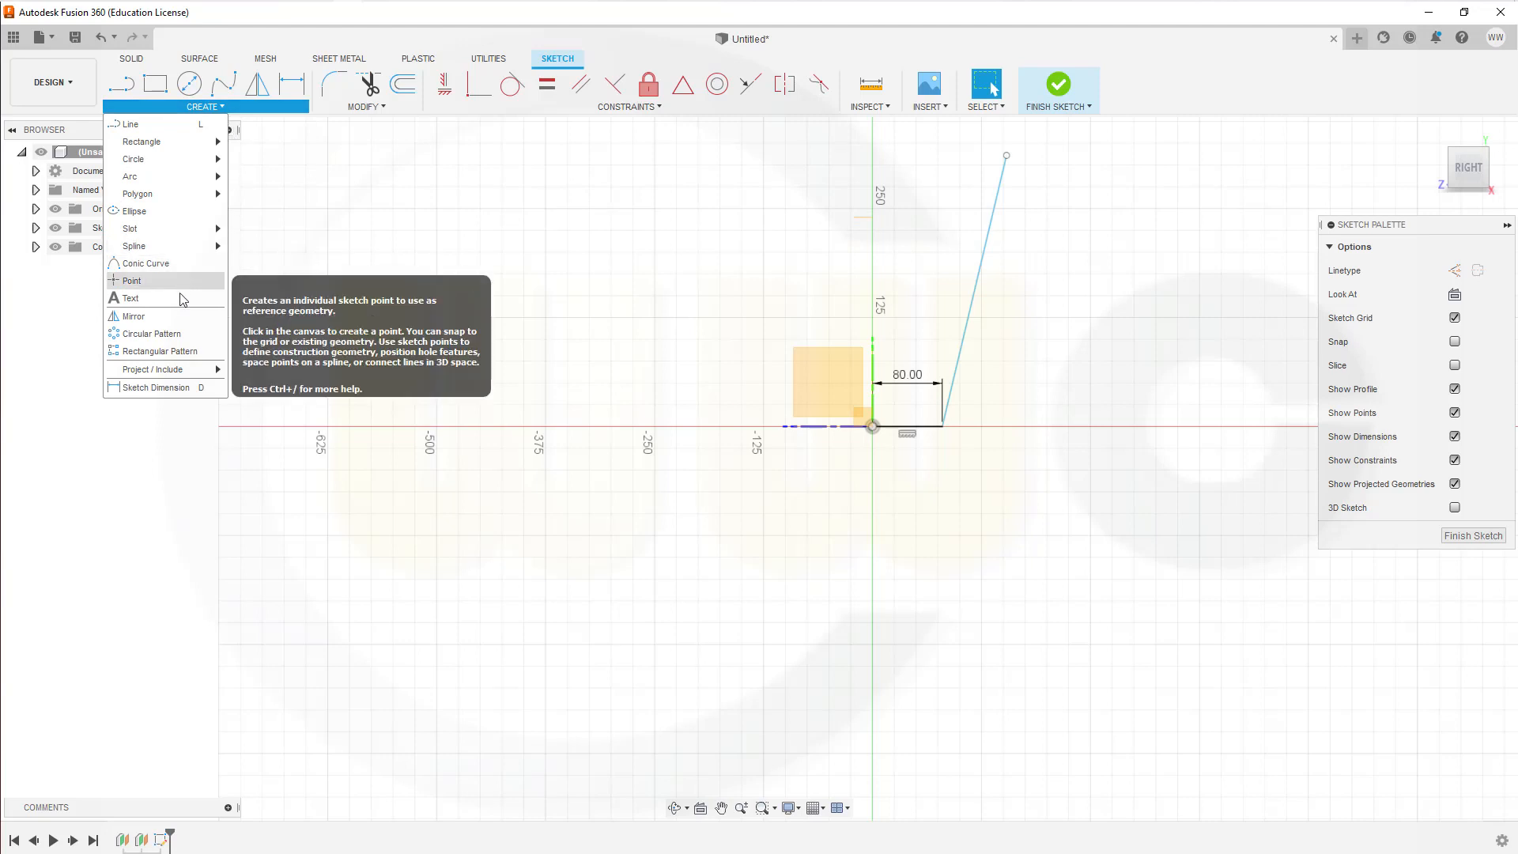
pyautogui.moveTo(191, 370)
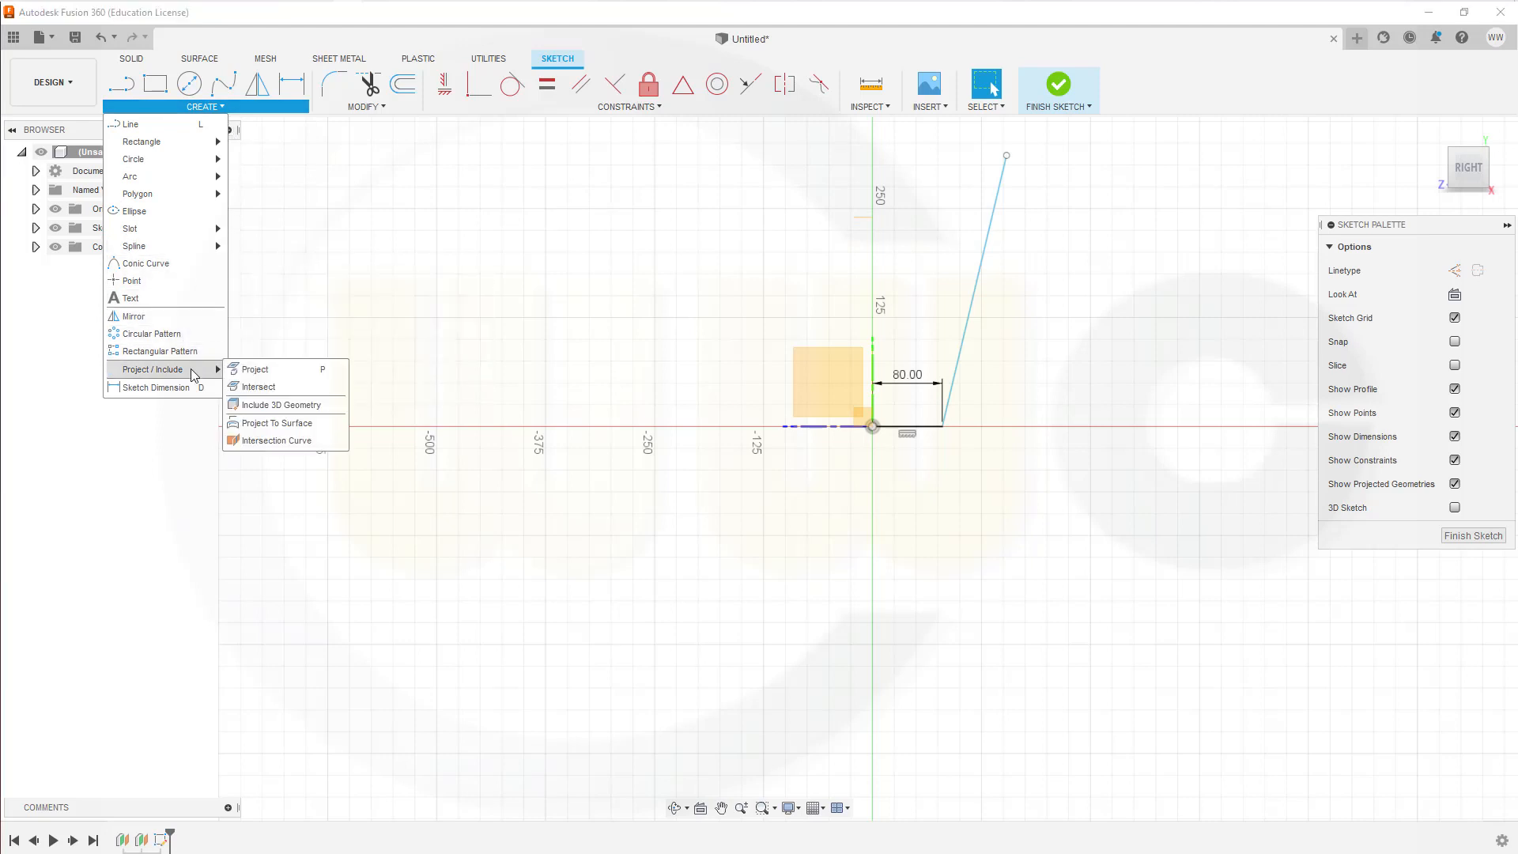
pyautogui.click(255, 371)
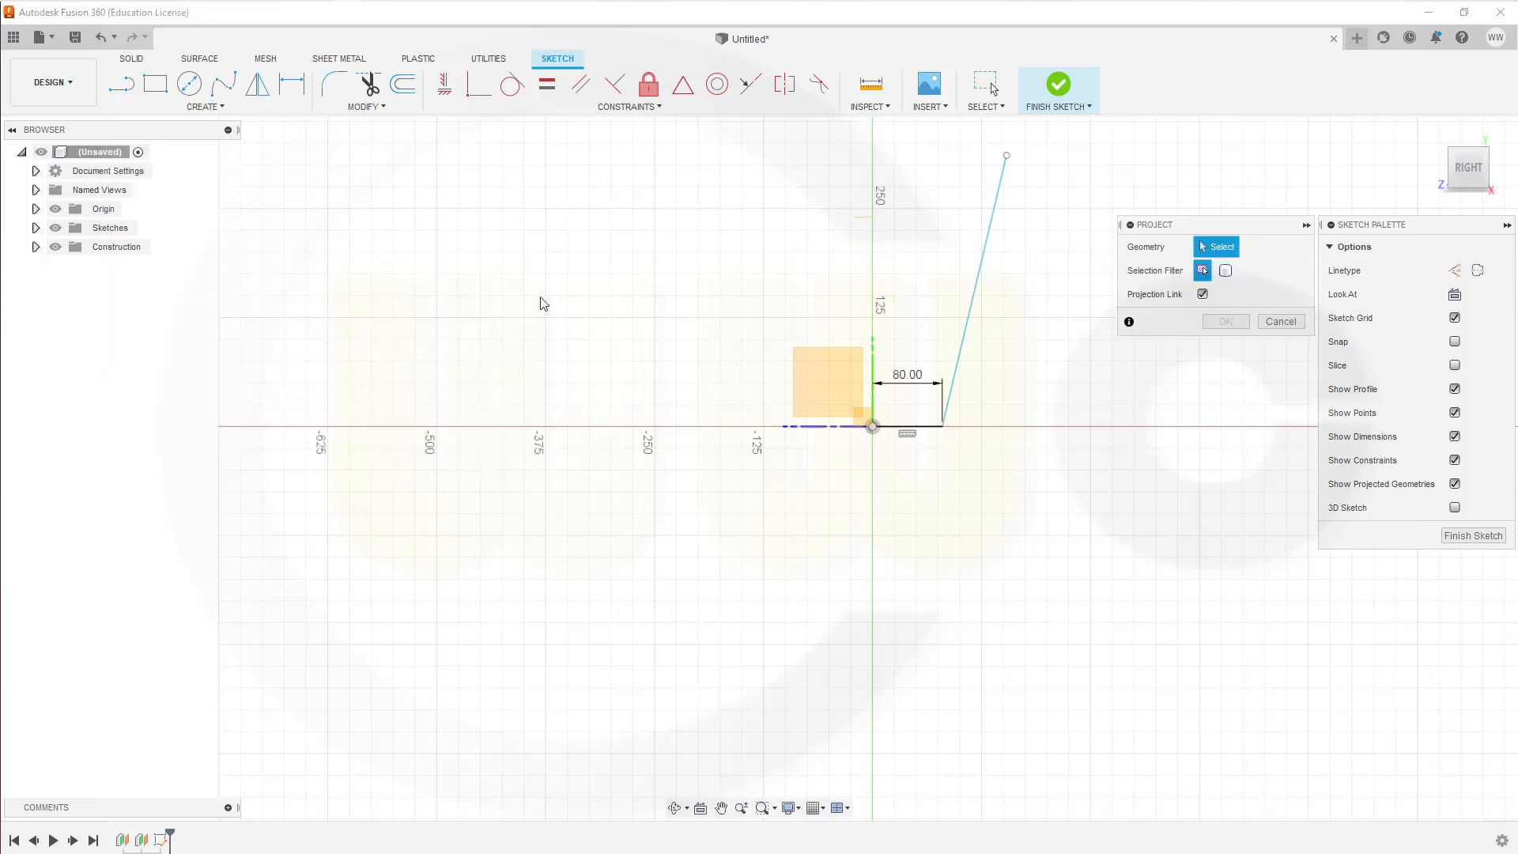
pyautogui.click(864, 222)
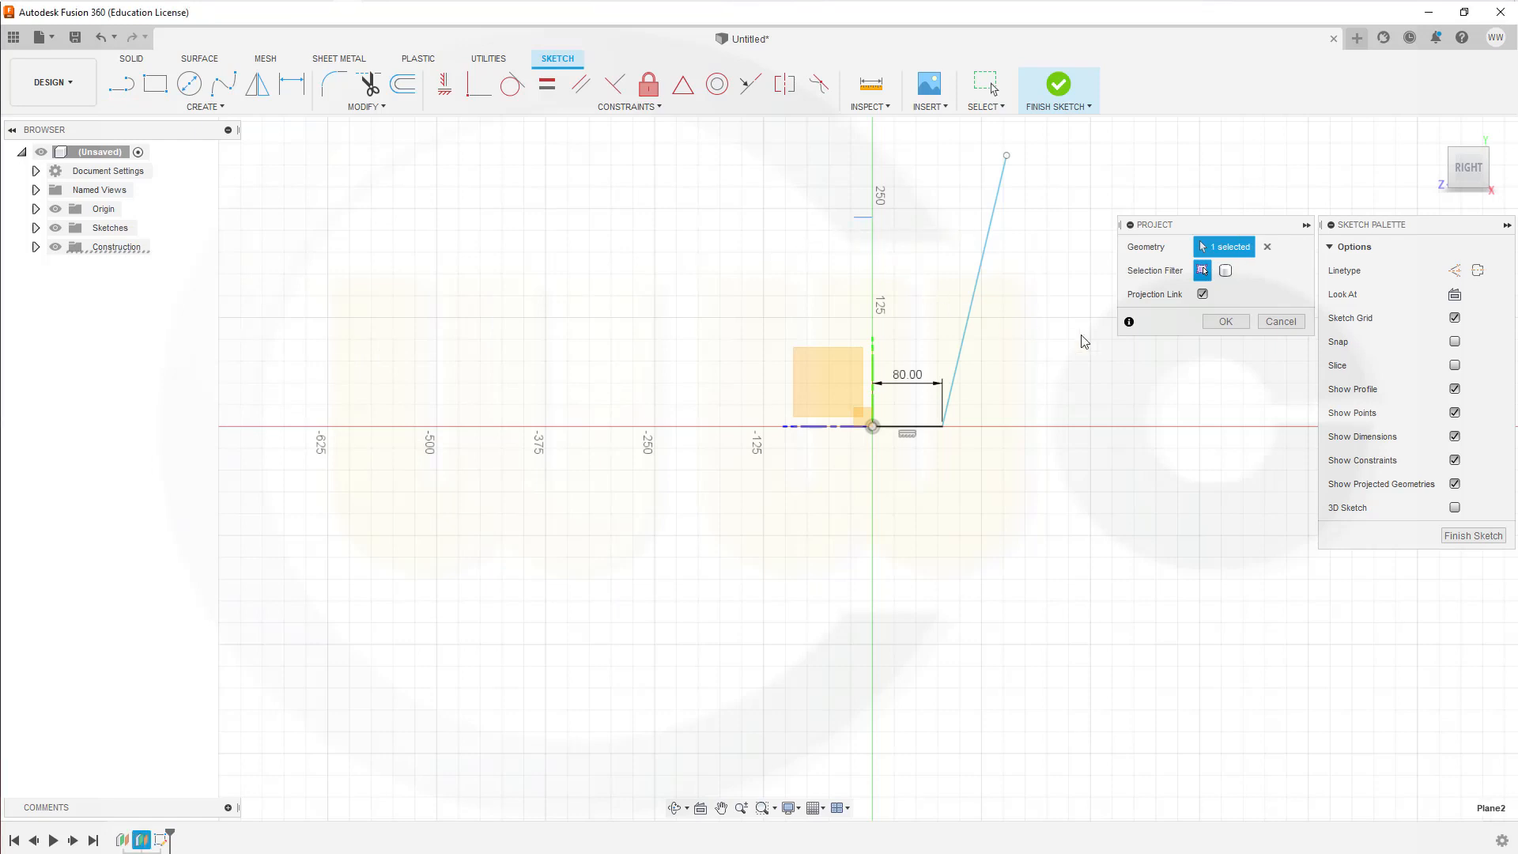
pyautogui.click(1230, 325)
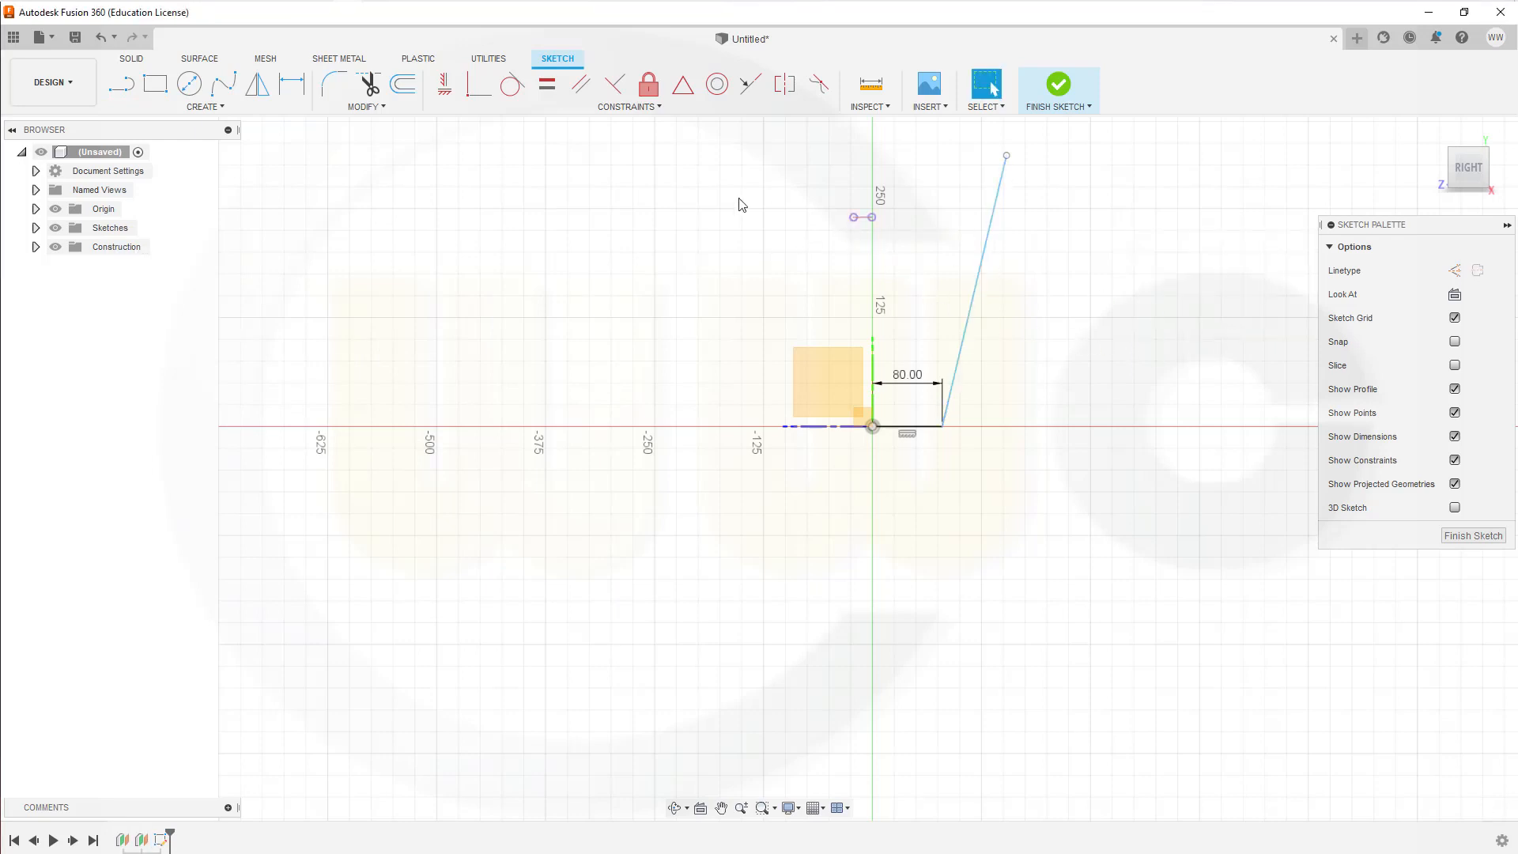
# Step: Apply a Coincident constraint between the slanted line's upper endpoint and the projected plane line
pyautogui.click(486, 94)
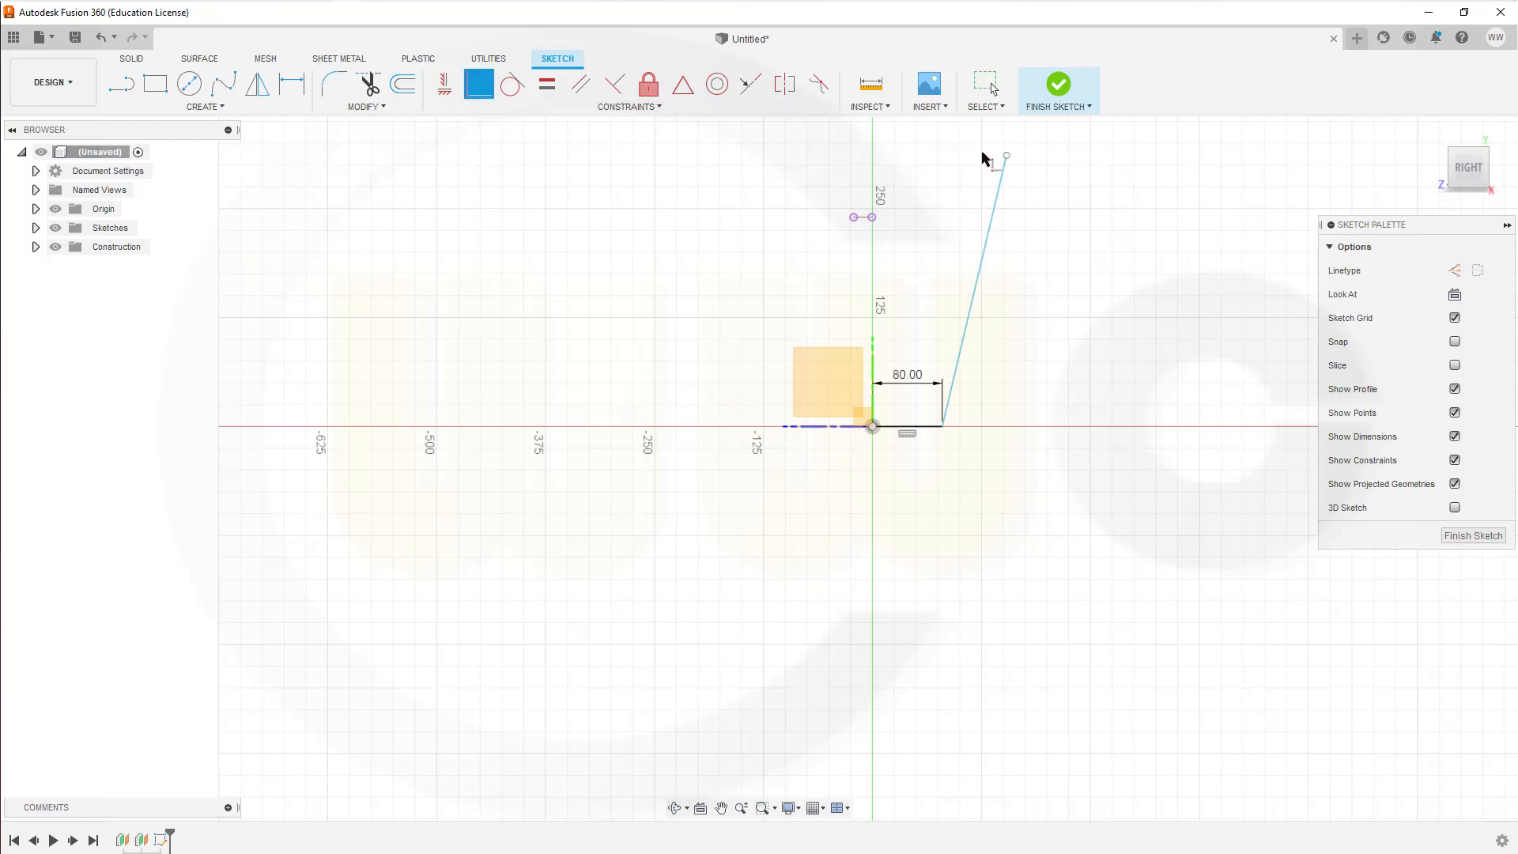
pyautogui.click(1006, 156)
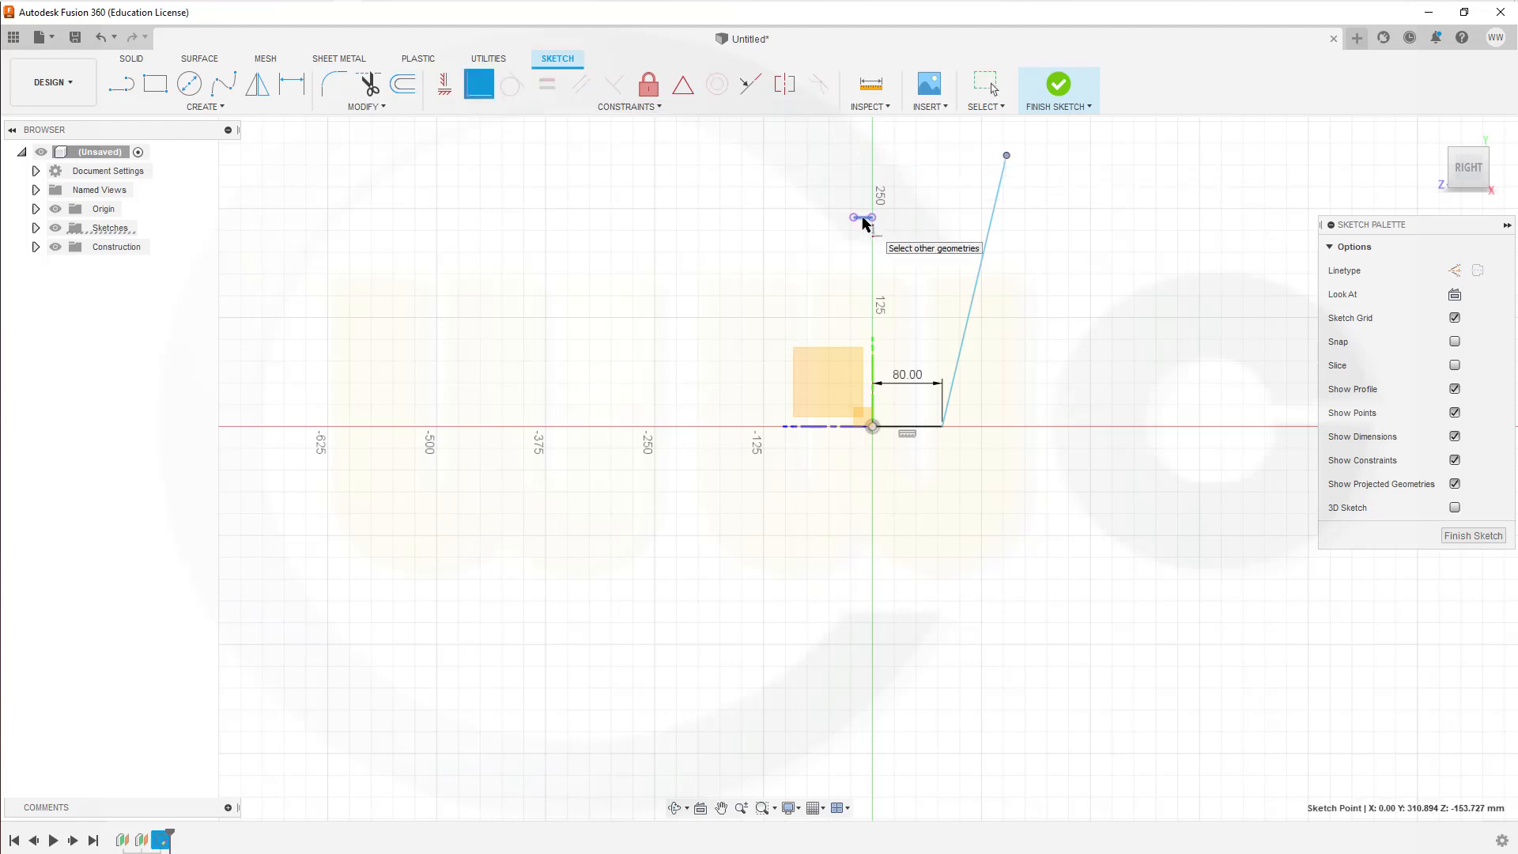
pyautogui.click(864, 217)
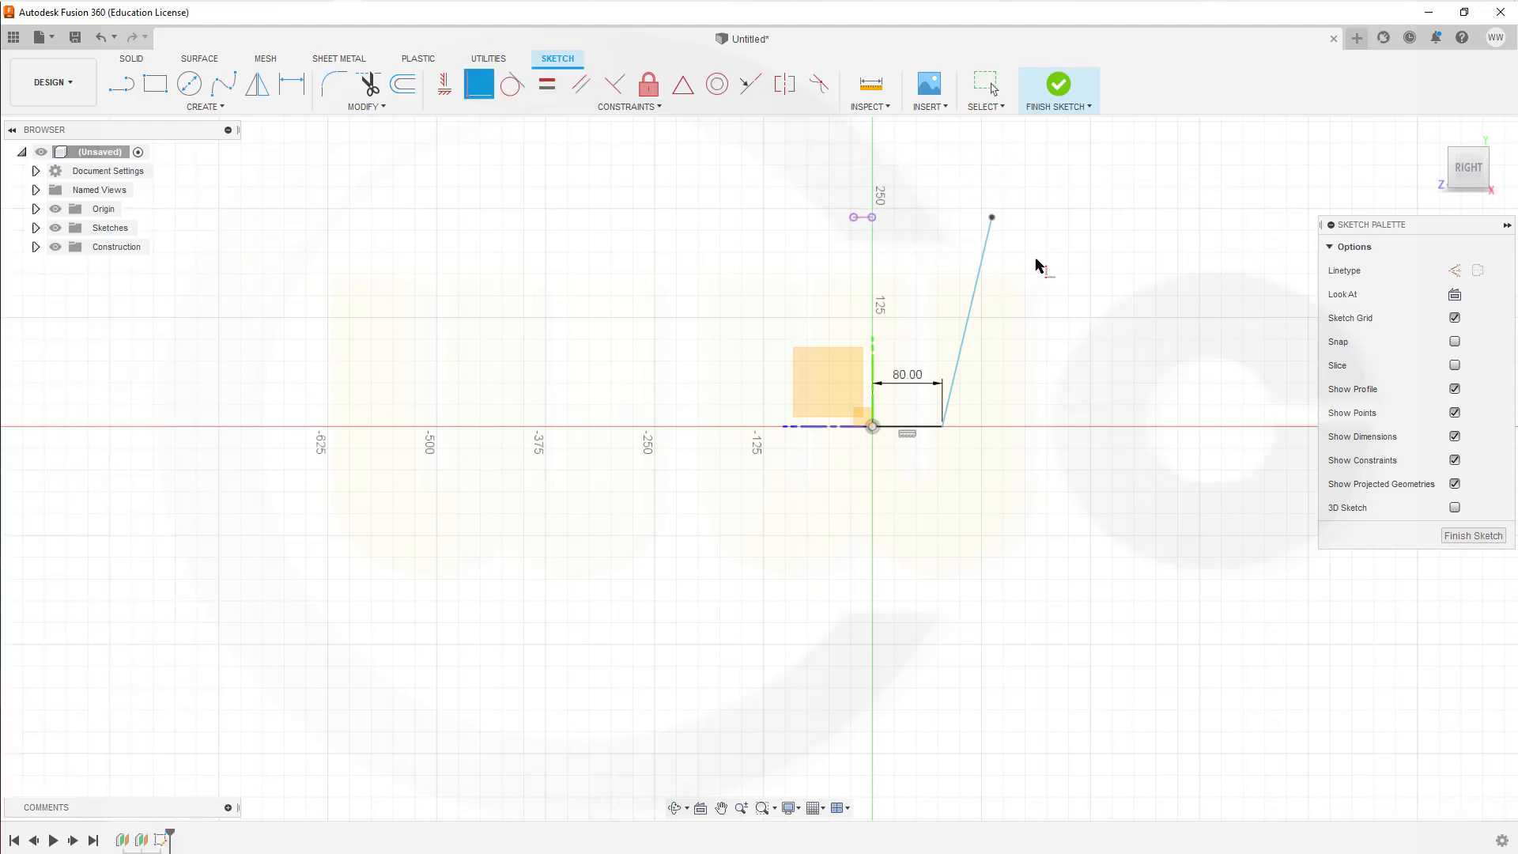
pyautogui.press('Escape')
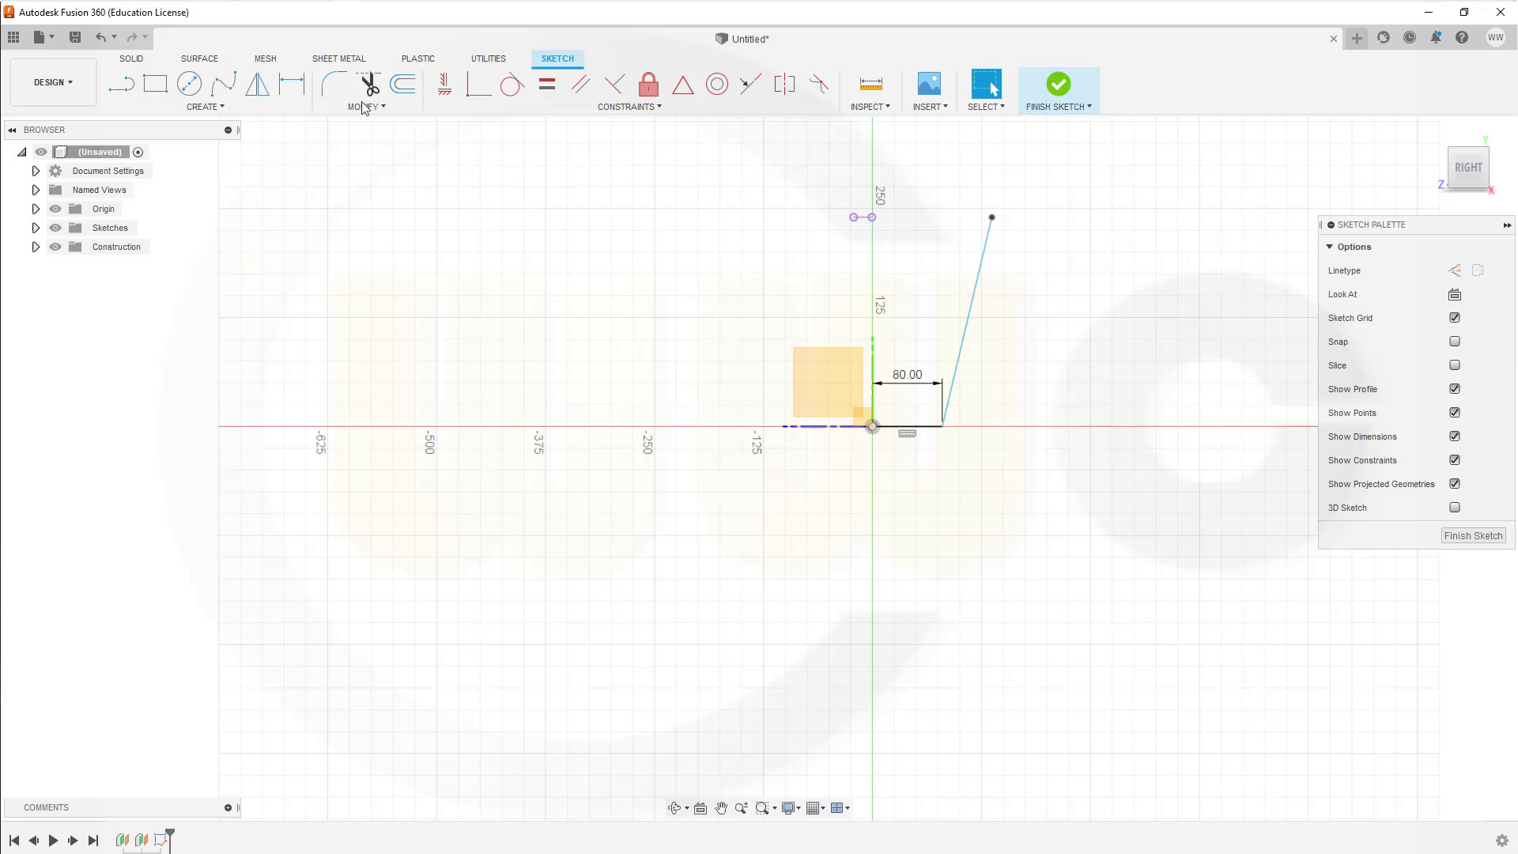
# Step: Dimension the slanted line at 5° to the Y axis and place the angle dimension above the line's upper end
pyautogui.click(291, 83)
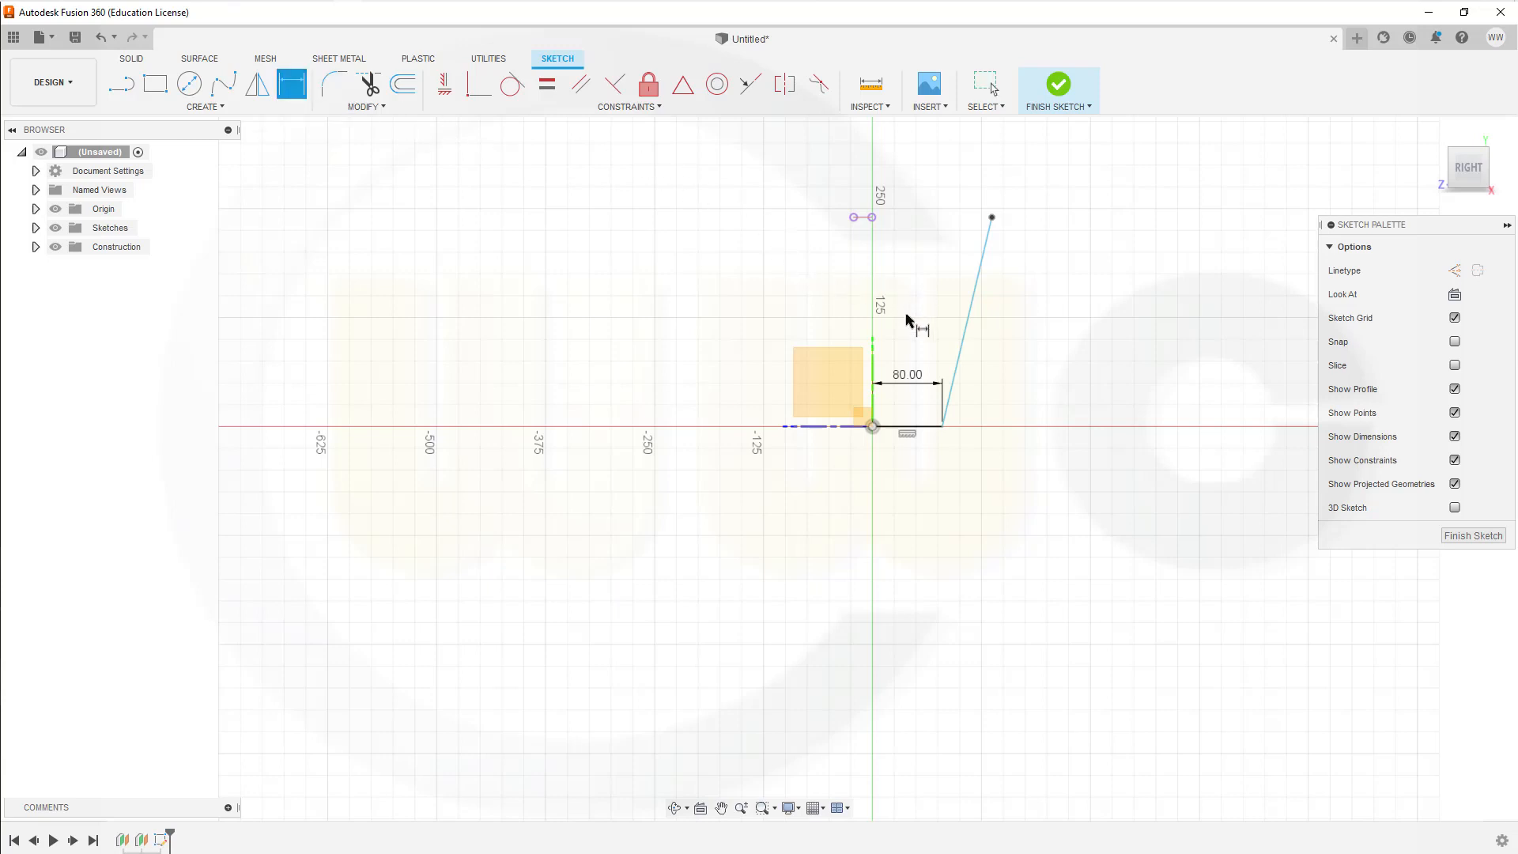
pyautogui.click(873, 377)
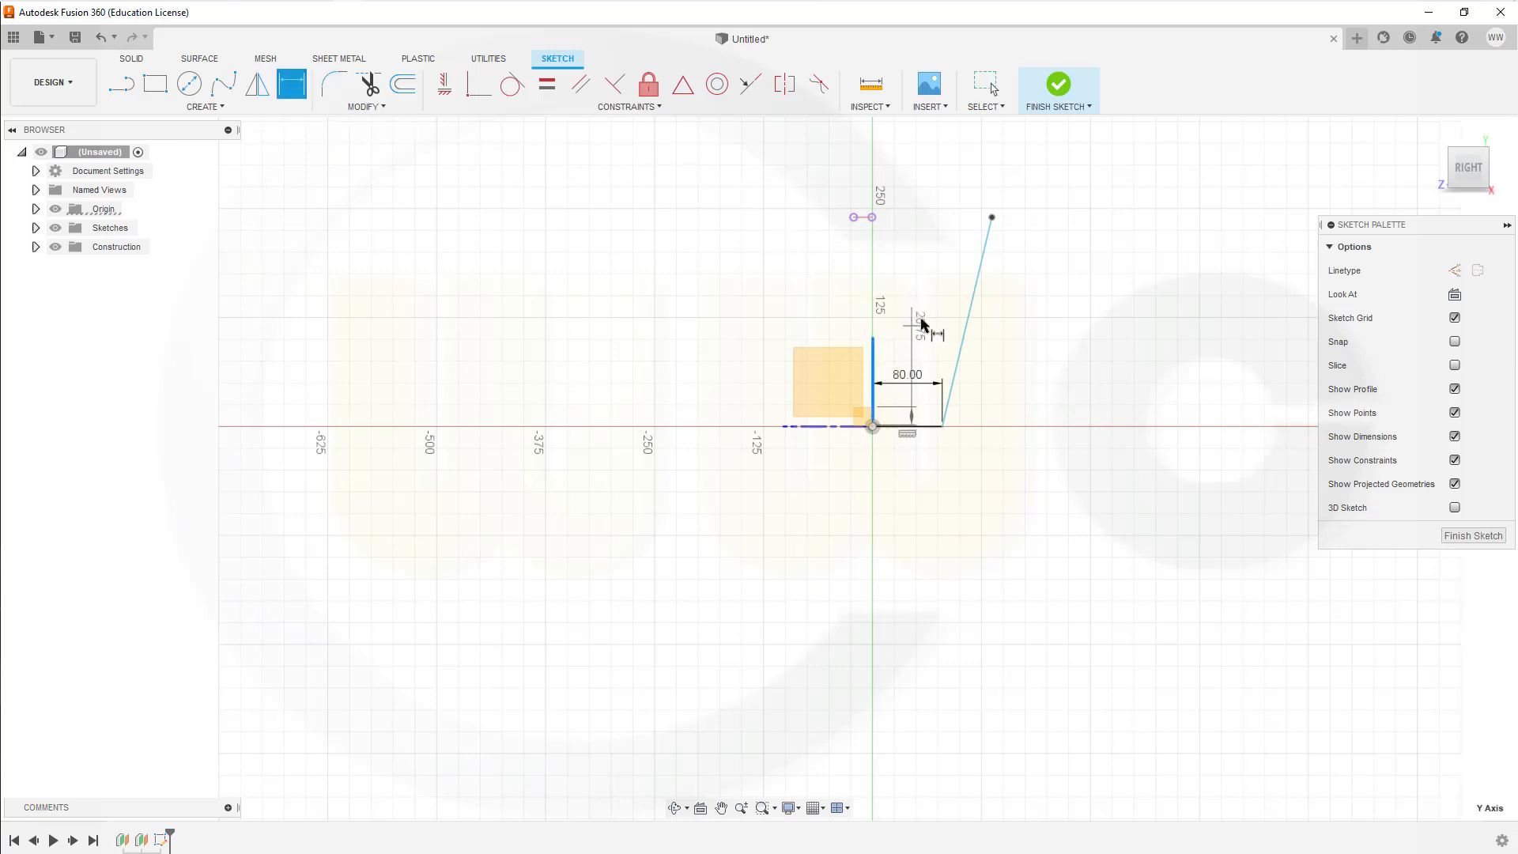
pyautogui.click(971, 306)
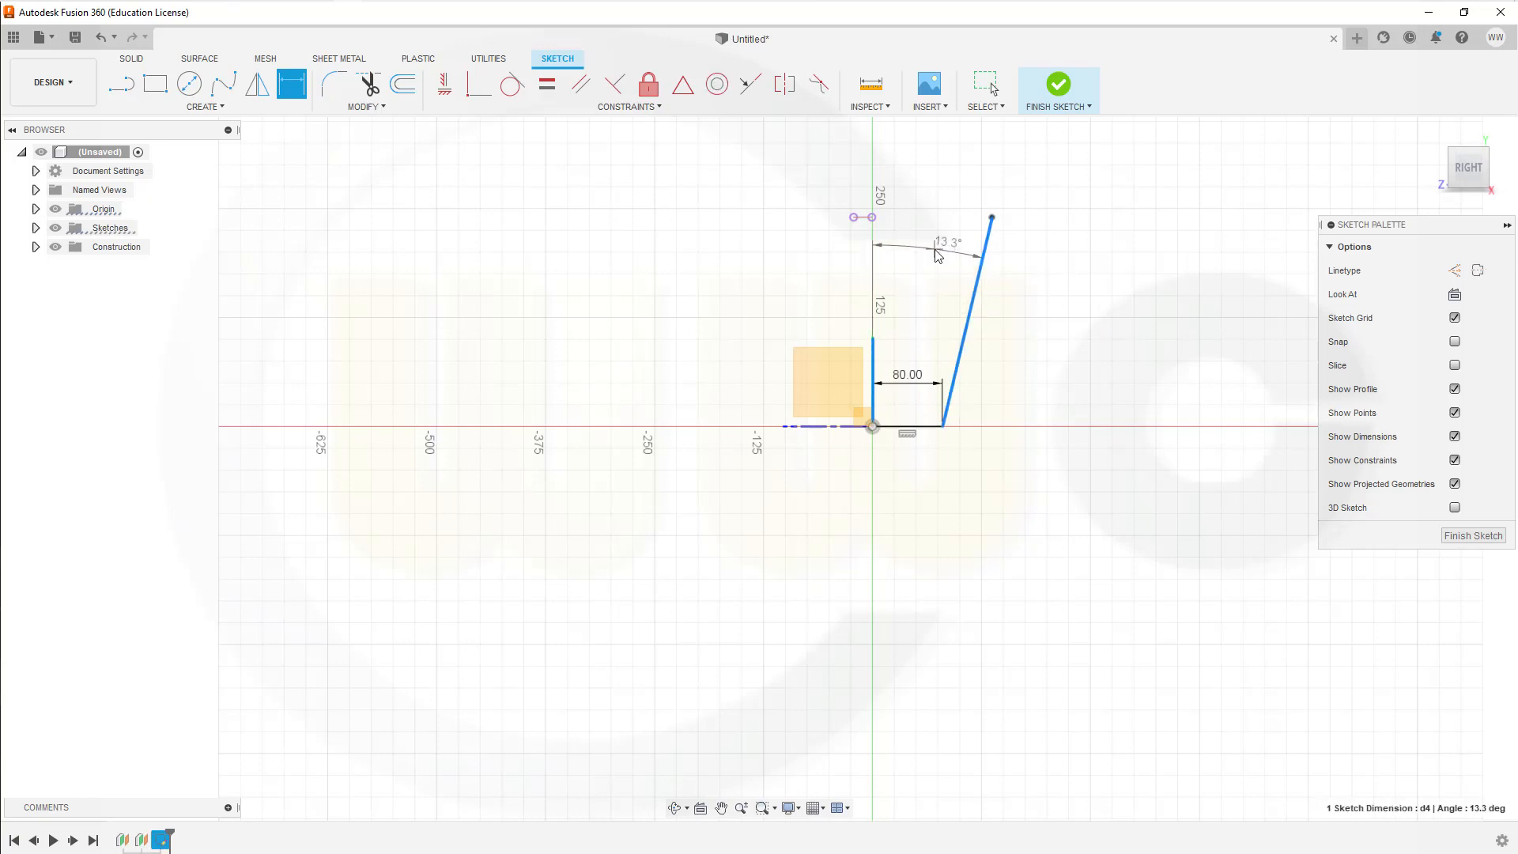
pyautogui.click(935, 253)
pyautogui.write('5')
pyautogui.press('Return')
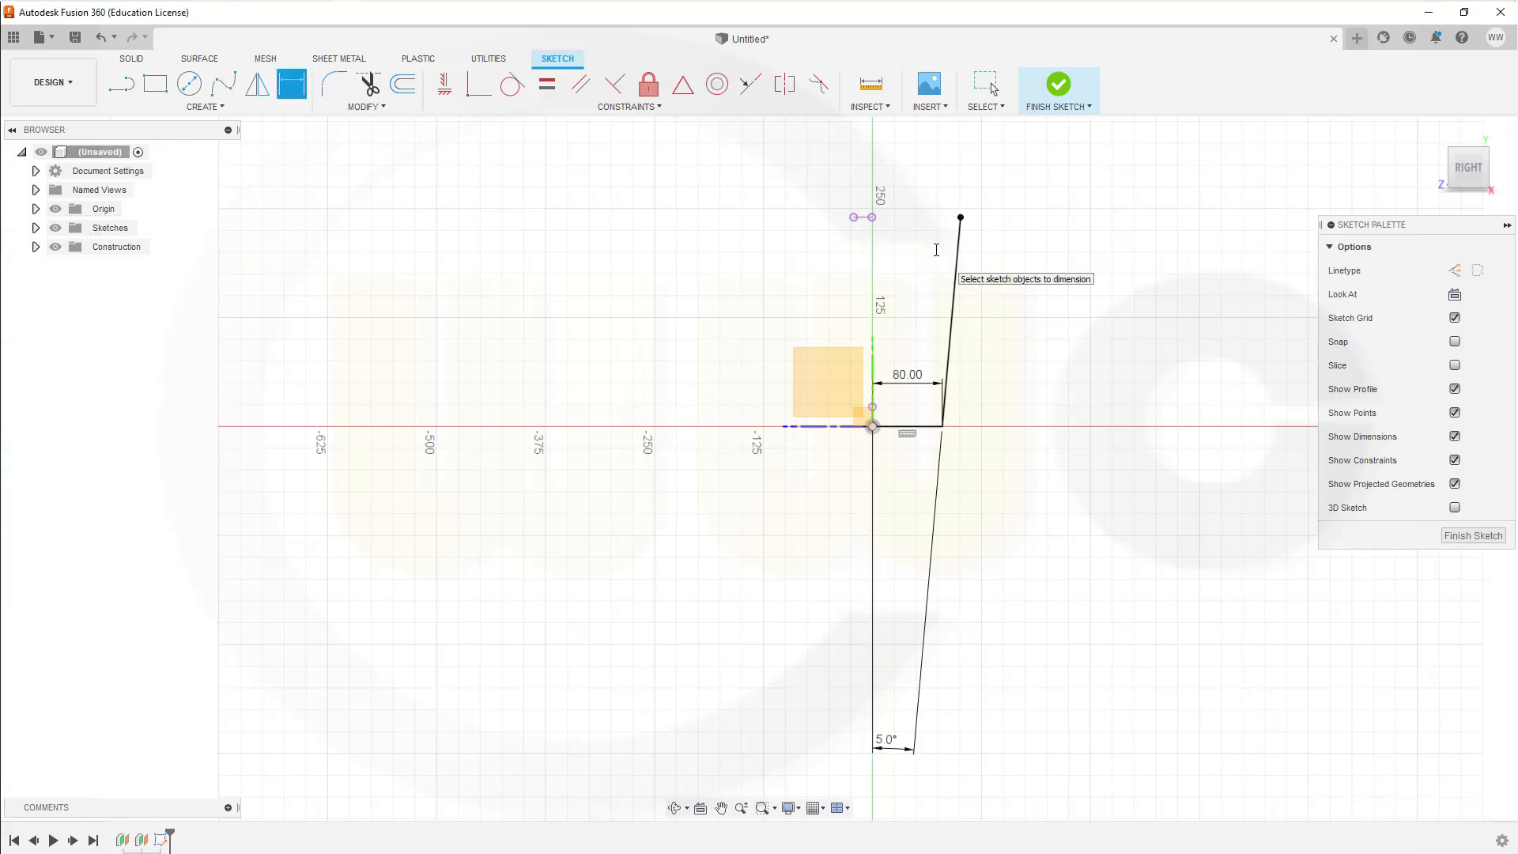
pyautogui.press('Escape')
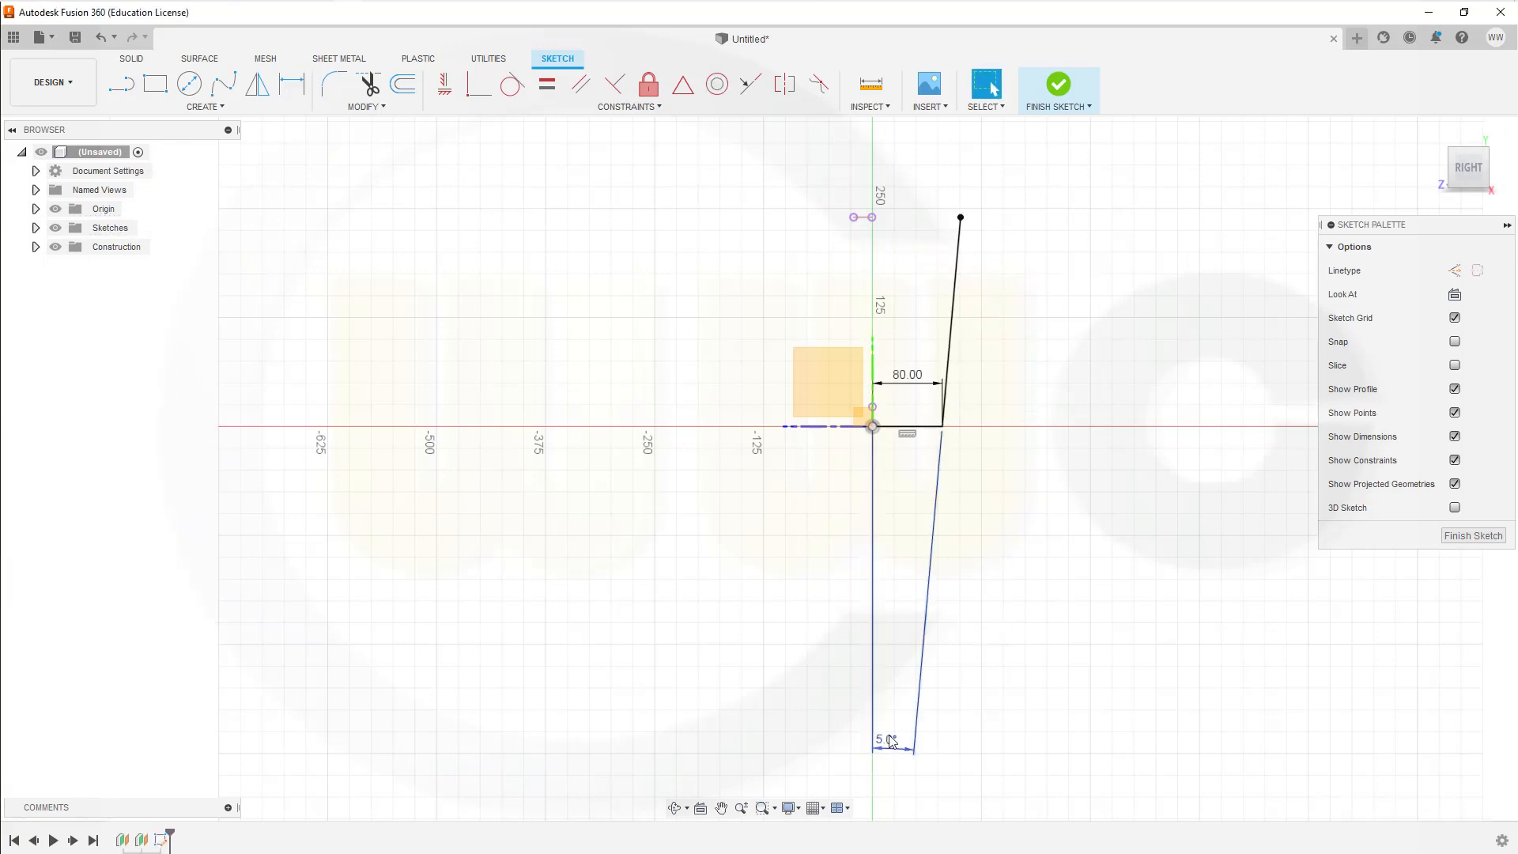
pyautogui.moveTo(897, 721)
pyautogui.mouseDown()
pyautogui.moveTo(917, 179)
pyautogui.moveTo(933, 139)
pyautogui.mouseUp()
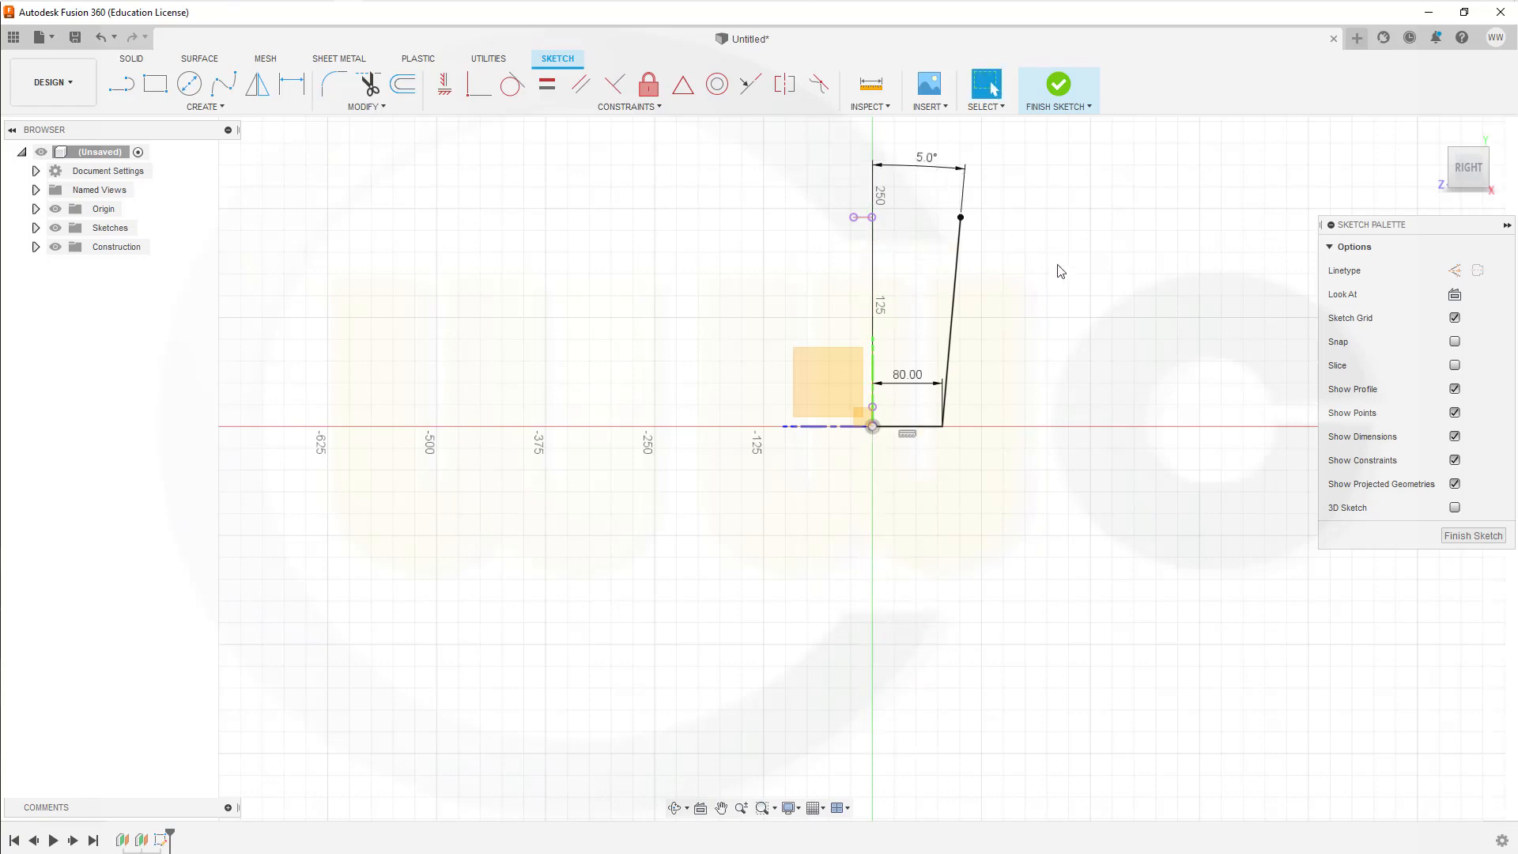
pyautogui.scroll(3, 962, 334)
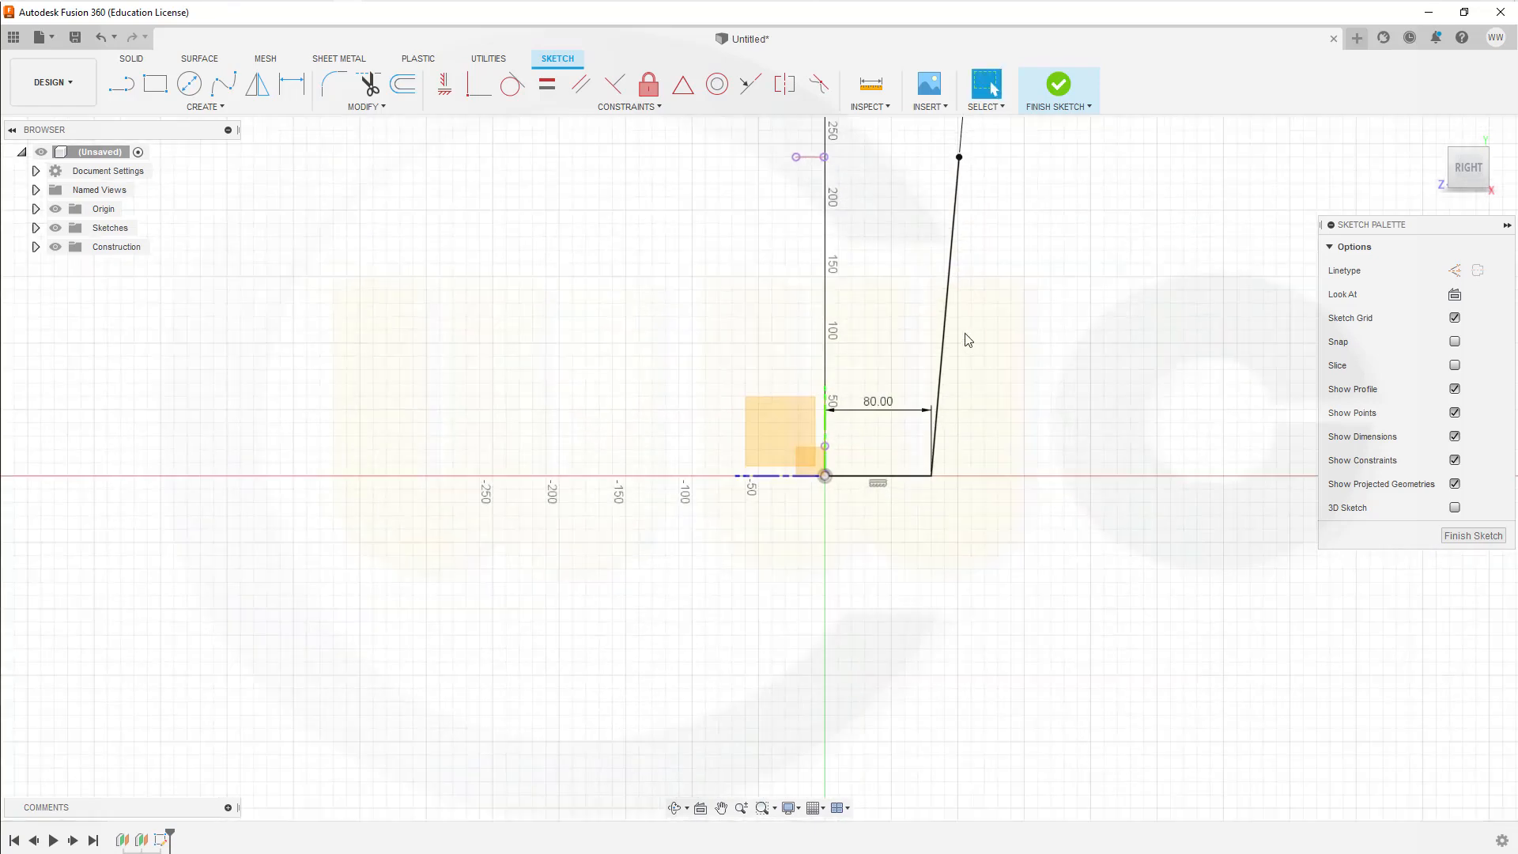
# Step: Fillet the corner between the 80 mm base line and the slanted line with a 60 mm radius and finish the sketch
pyautogui.click(334, 84)
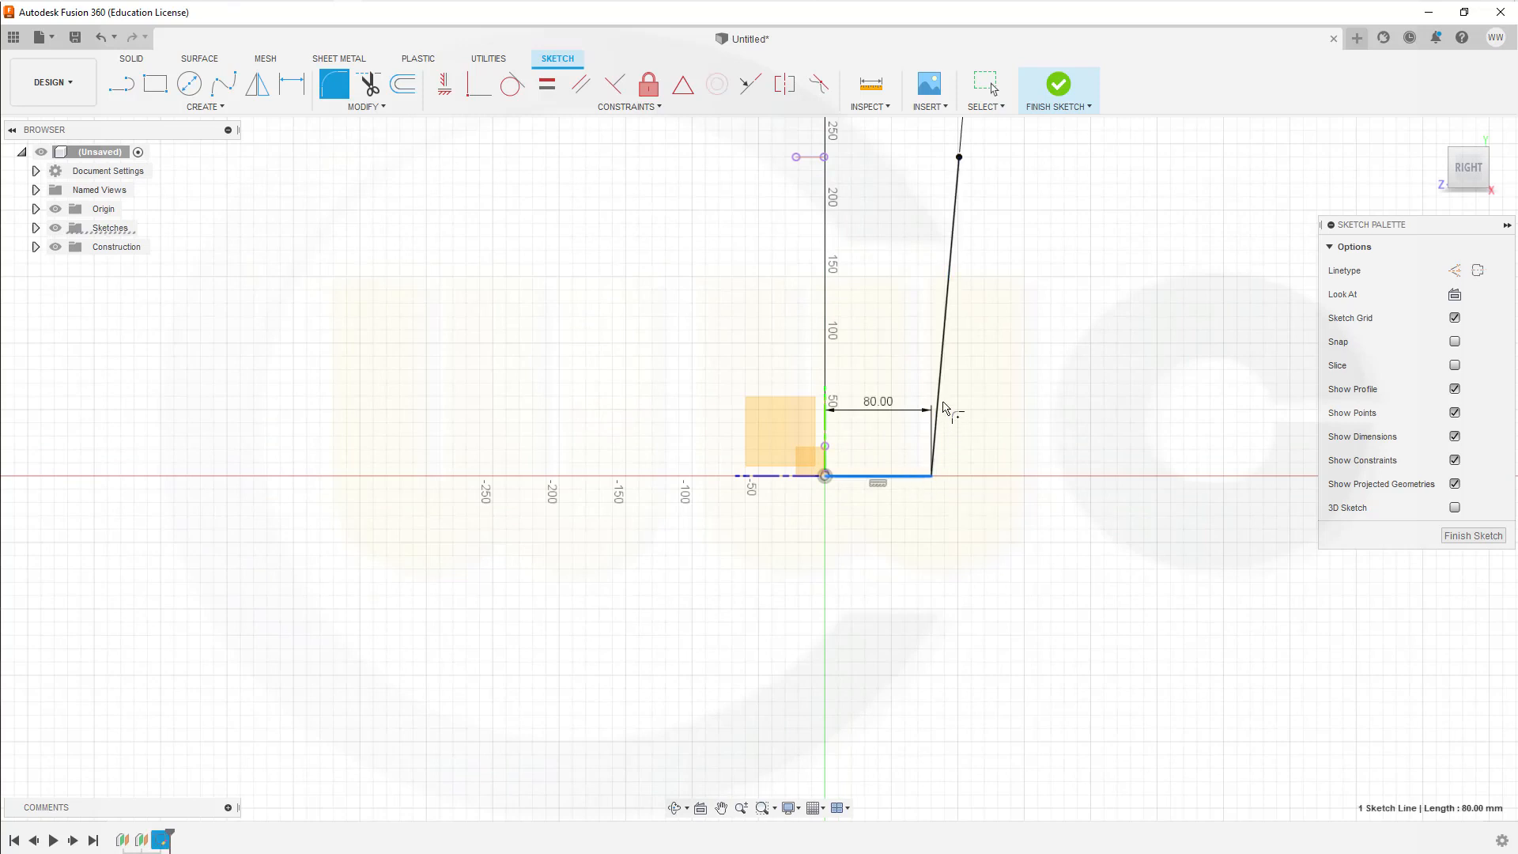
pyautogui.click(941, 406)
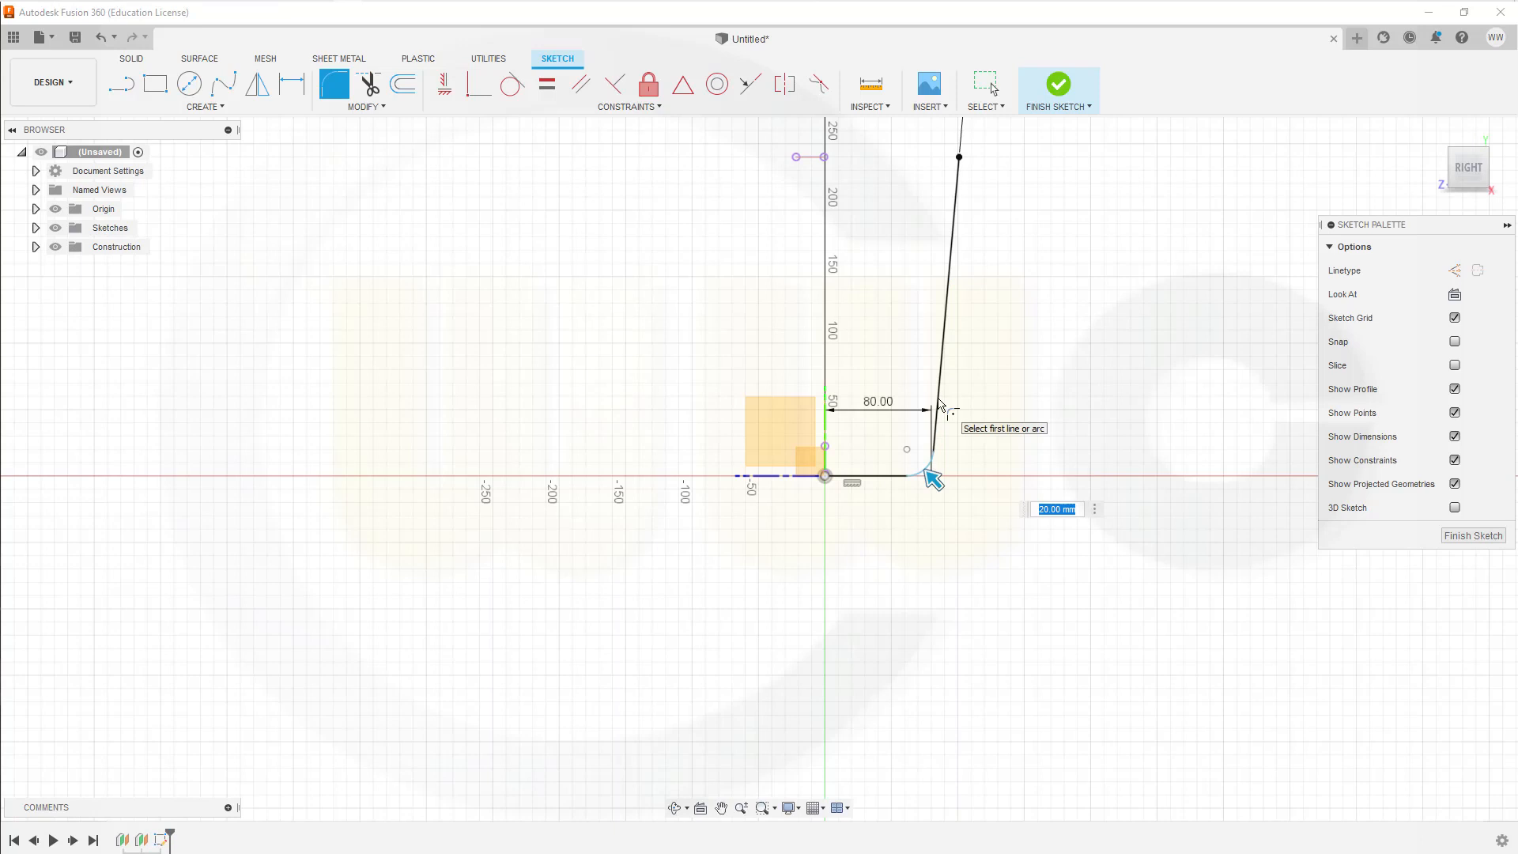
pyautogui.write('60')
pyautogui.press('Return')
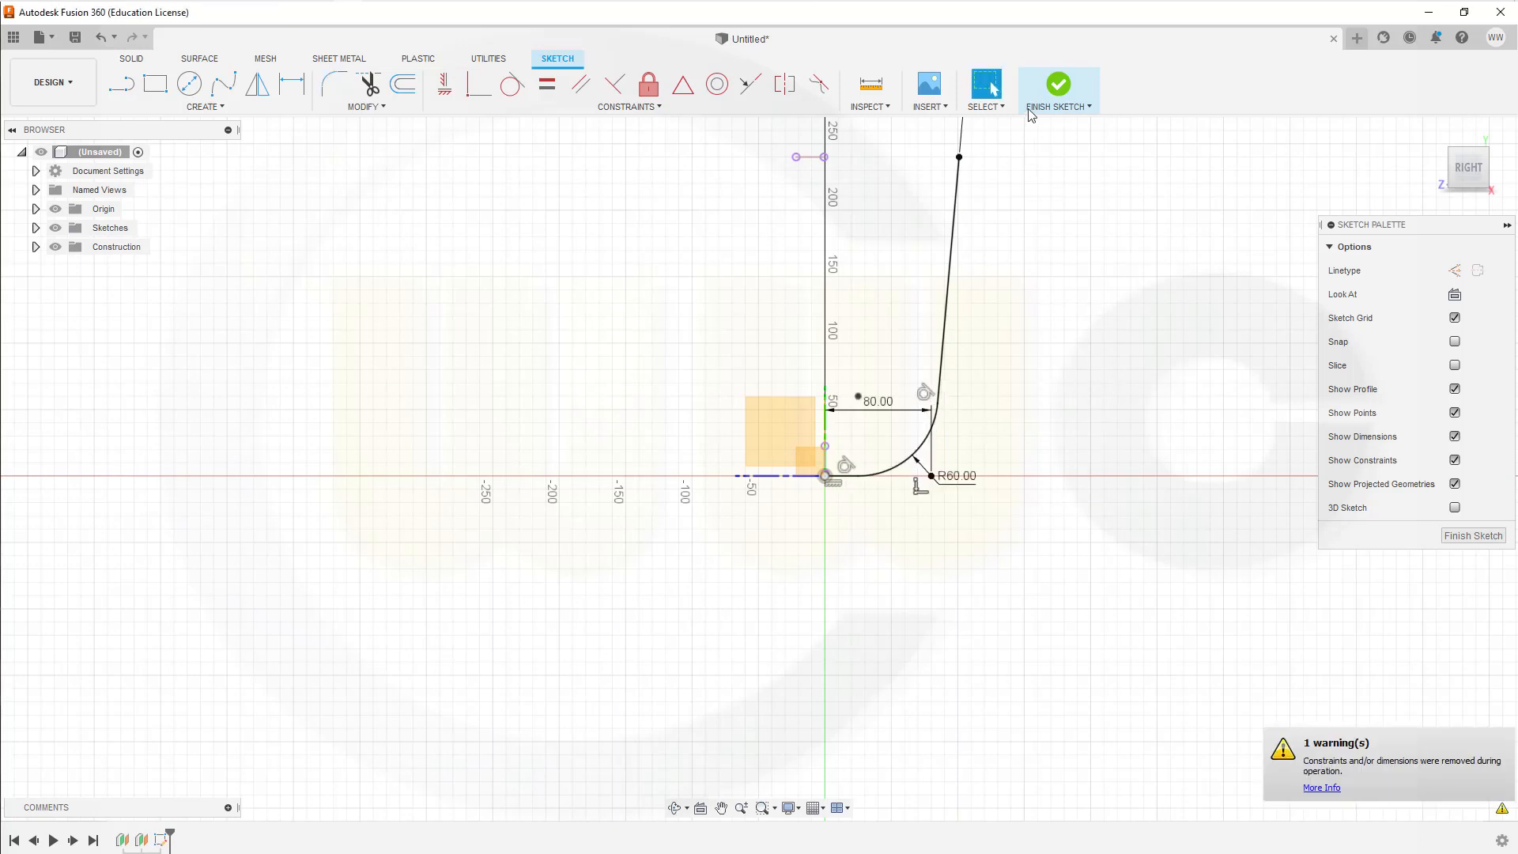
pyautogui.click(1059, 86)
# Step: Extrude the chained side profile as a new surface body, using a To Object extent up to the plane offset from the YZ plane
pyautogui.scroll(-2, 1060, 353)
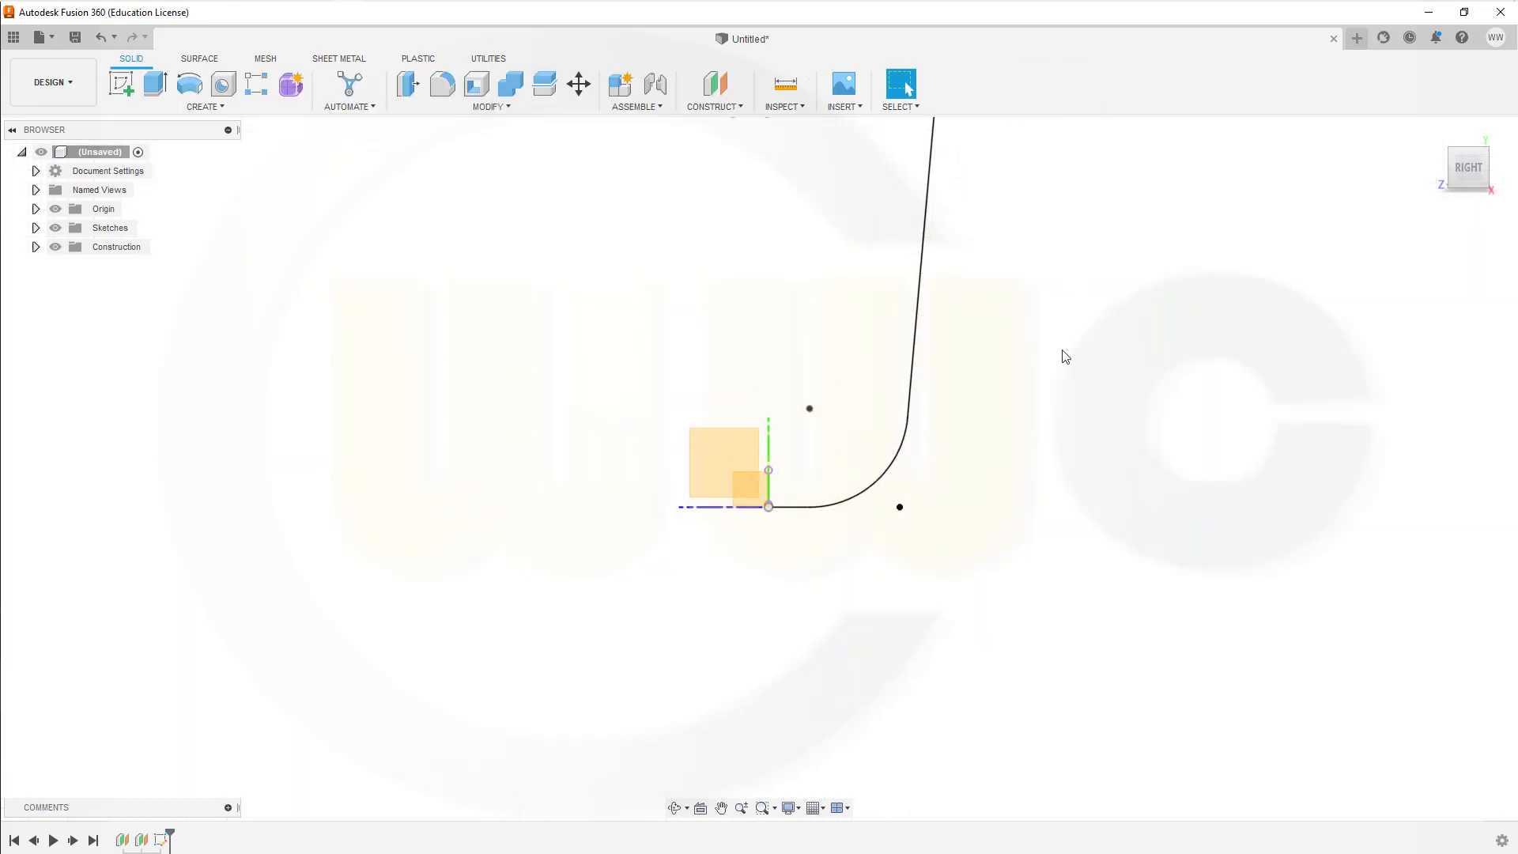
pyautogui.keyDown('shift'); pyautogui.moveTo(1035, 380); pyautogui.dragTo(1078, 383, button='middle'); pyautogui.keyUp('shift')
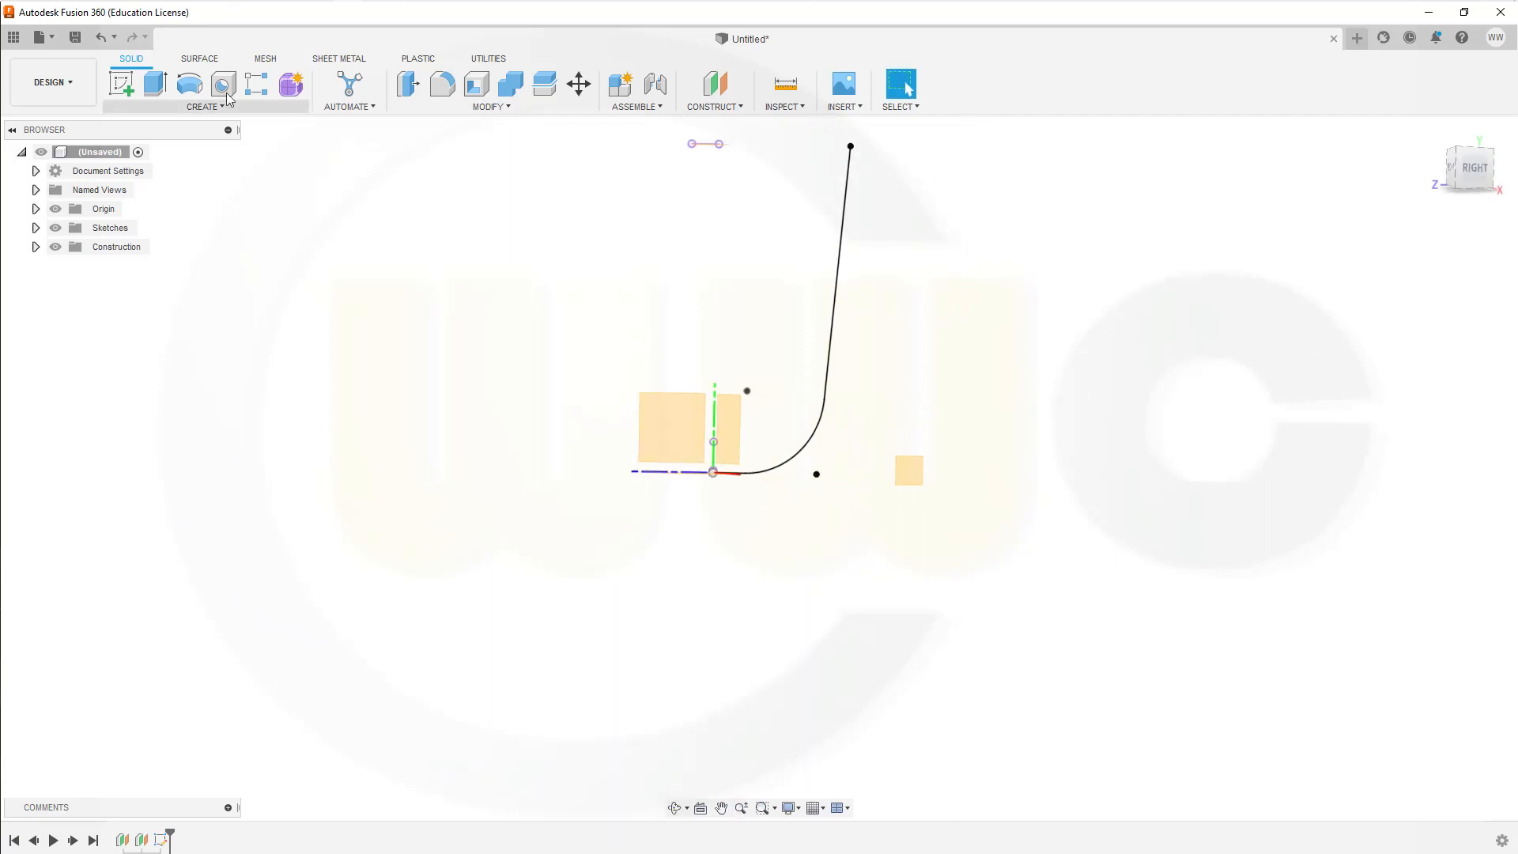
pyautogui.click(204, 57)
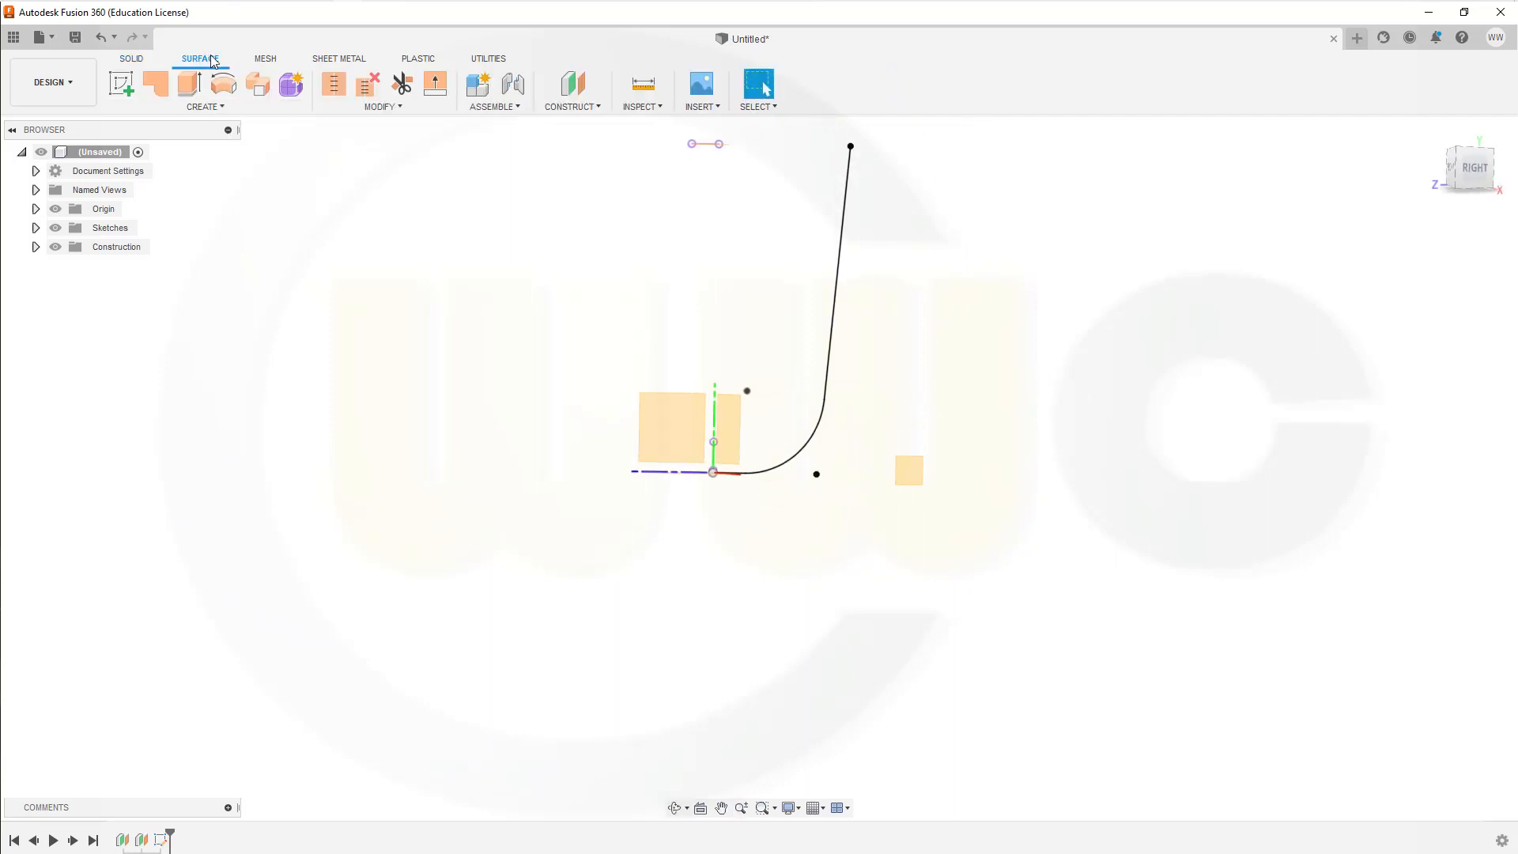
pyautogui.click(197, 93)
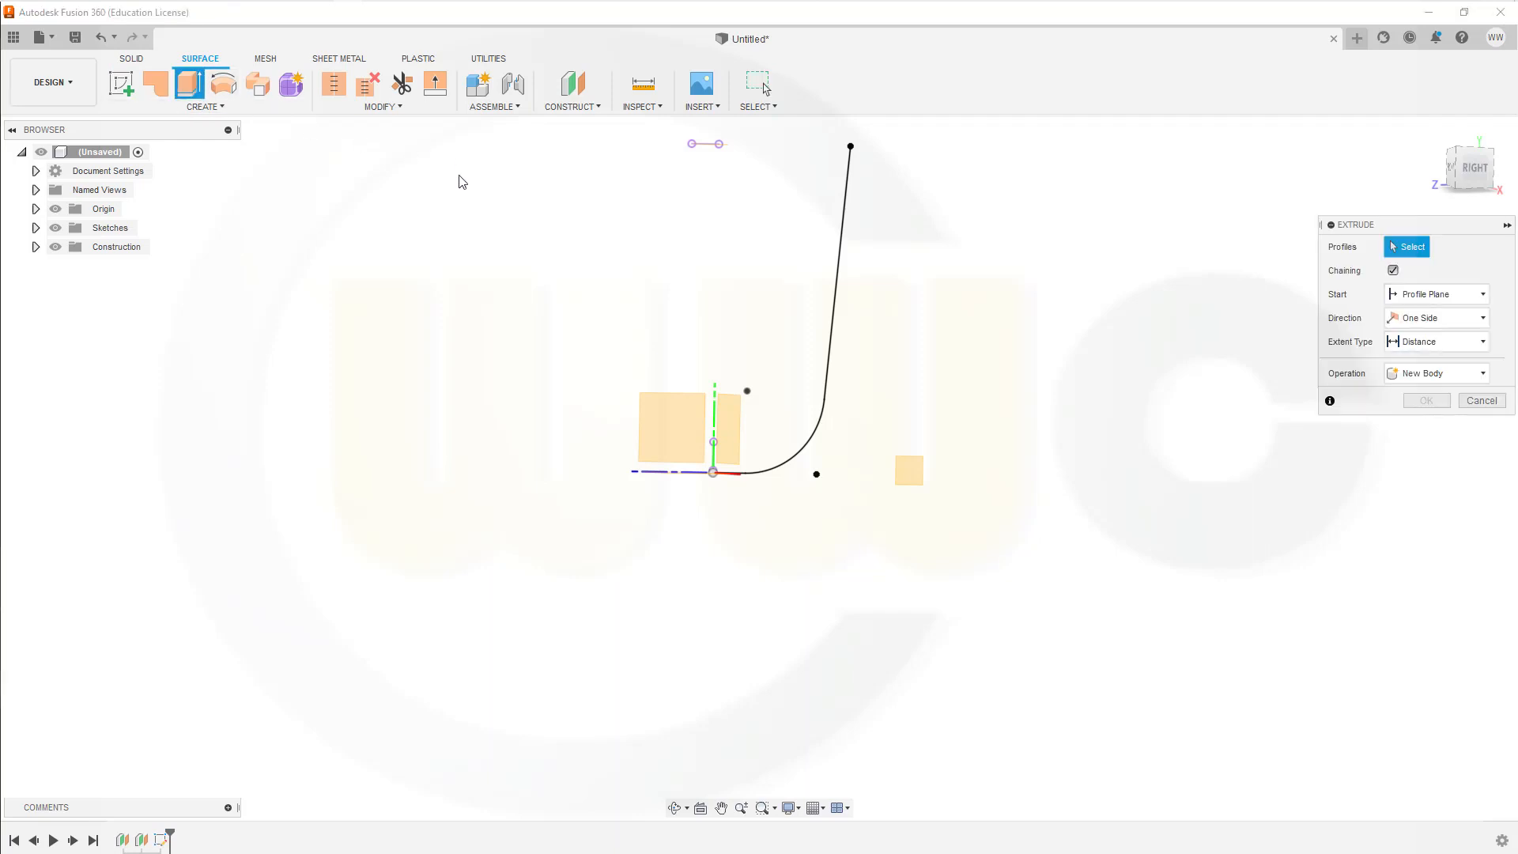
pyautogui.click(36, 228)
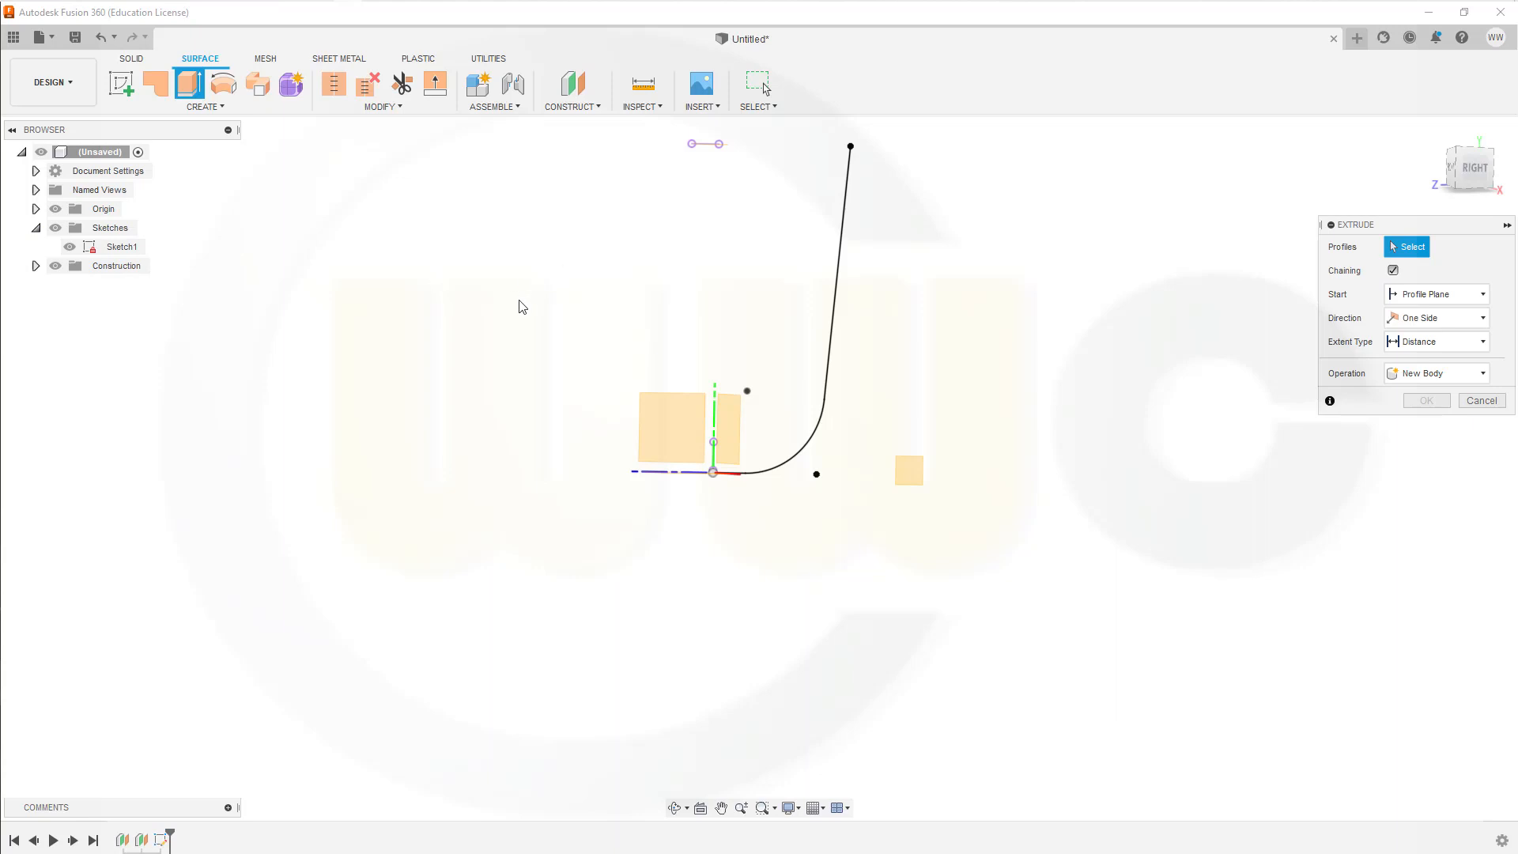
pyautogui.keyDown('shift'); pyautogui.moveTo(532, 316); pyautogui.dragTo(553, 315, button='middle'); pyautogui.keyUp('shift')
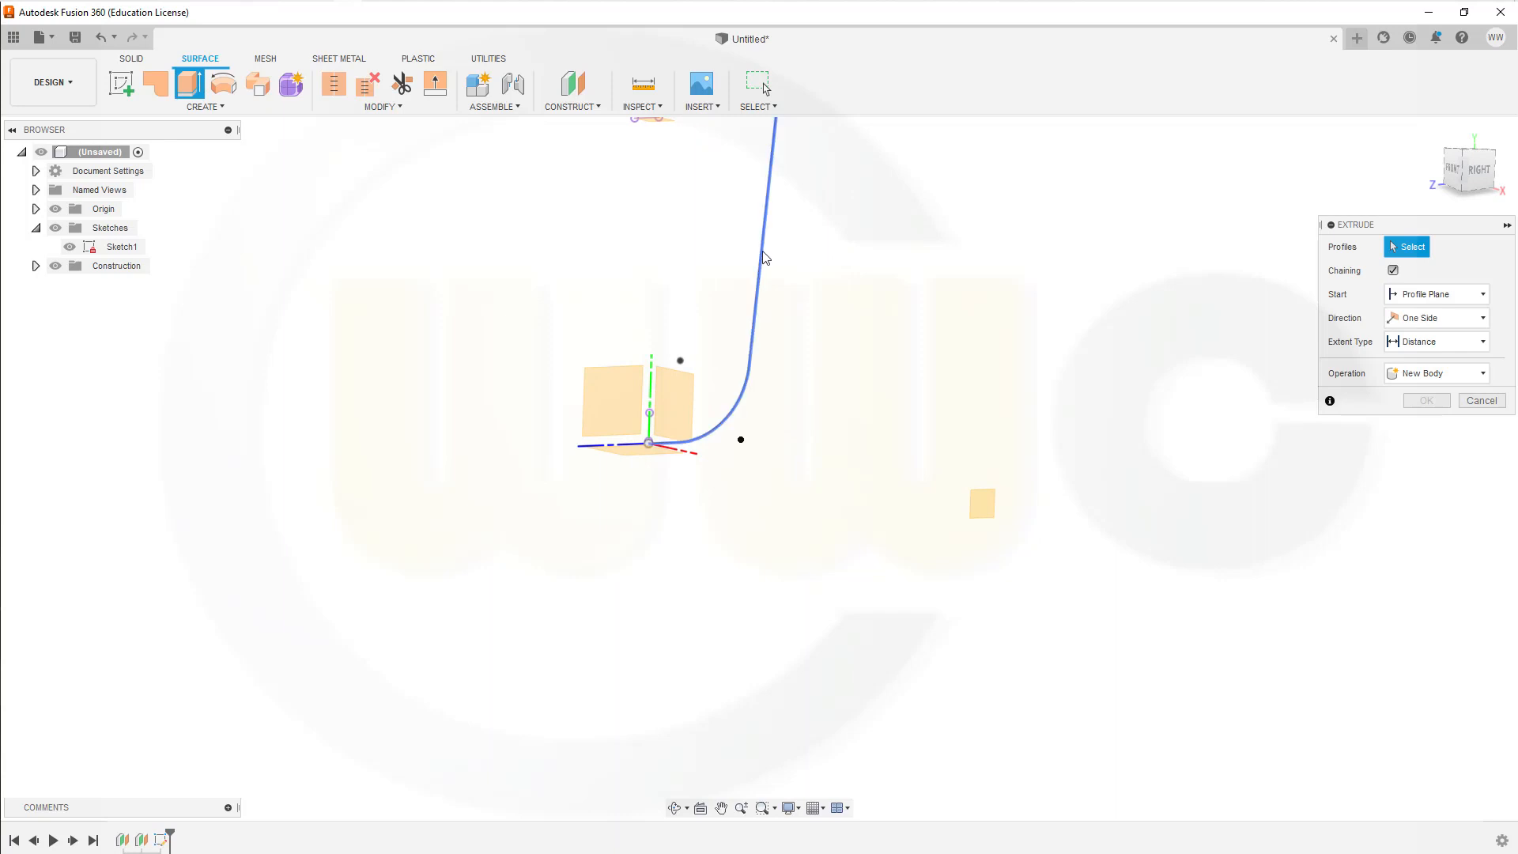
pyautogui.click(762, 250)
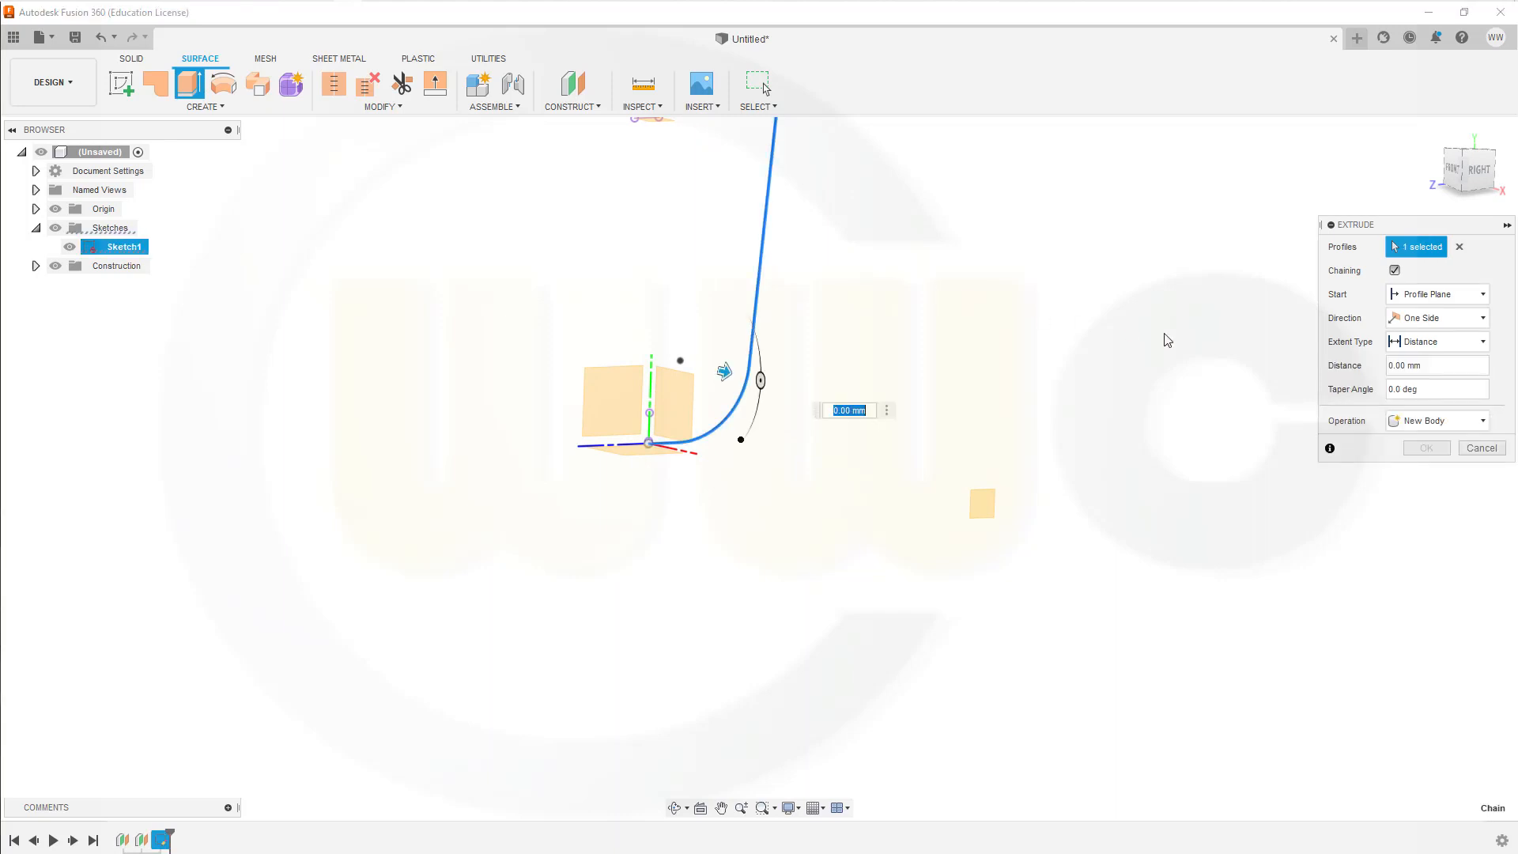
pyautogui.click(1484, 343)
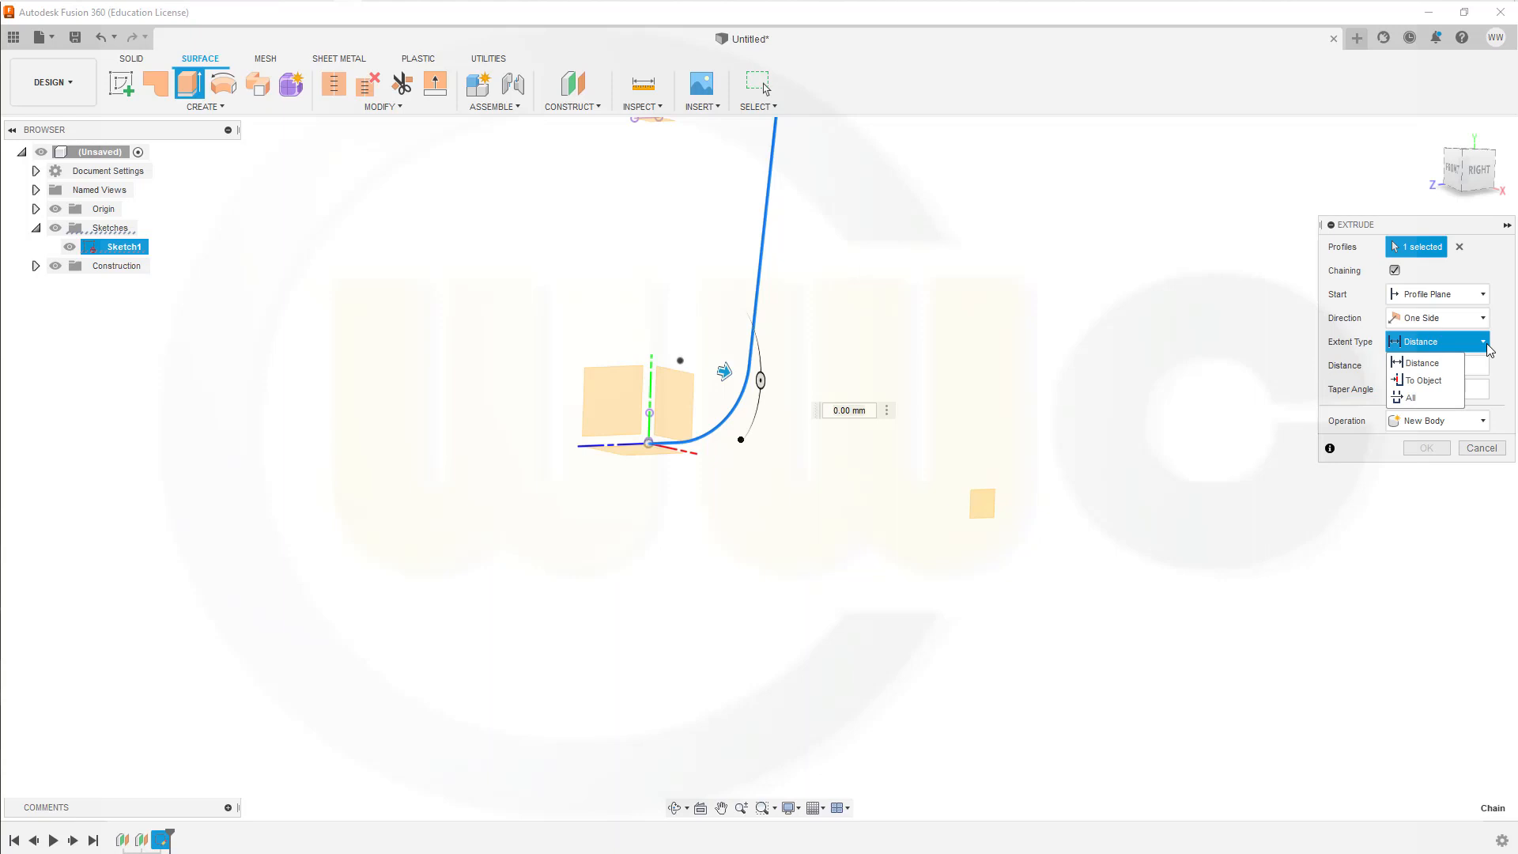
pyautogui.click(1431, 381)
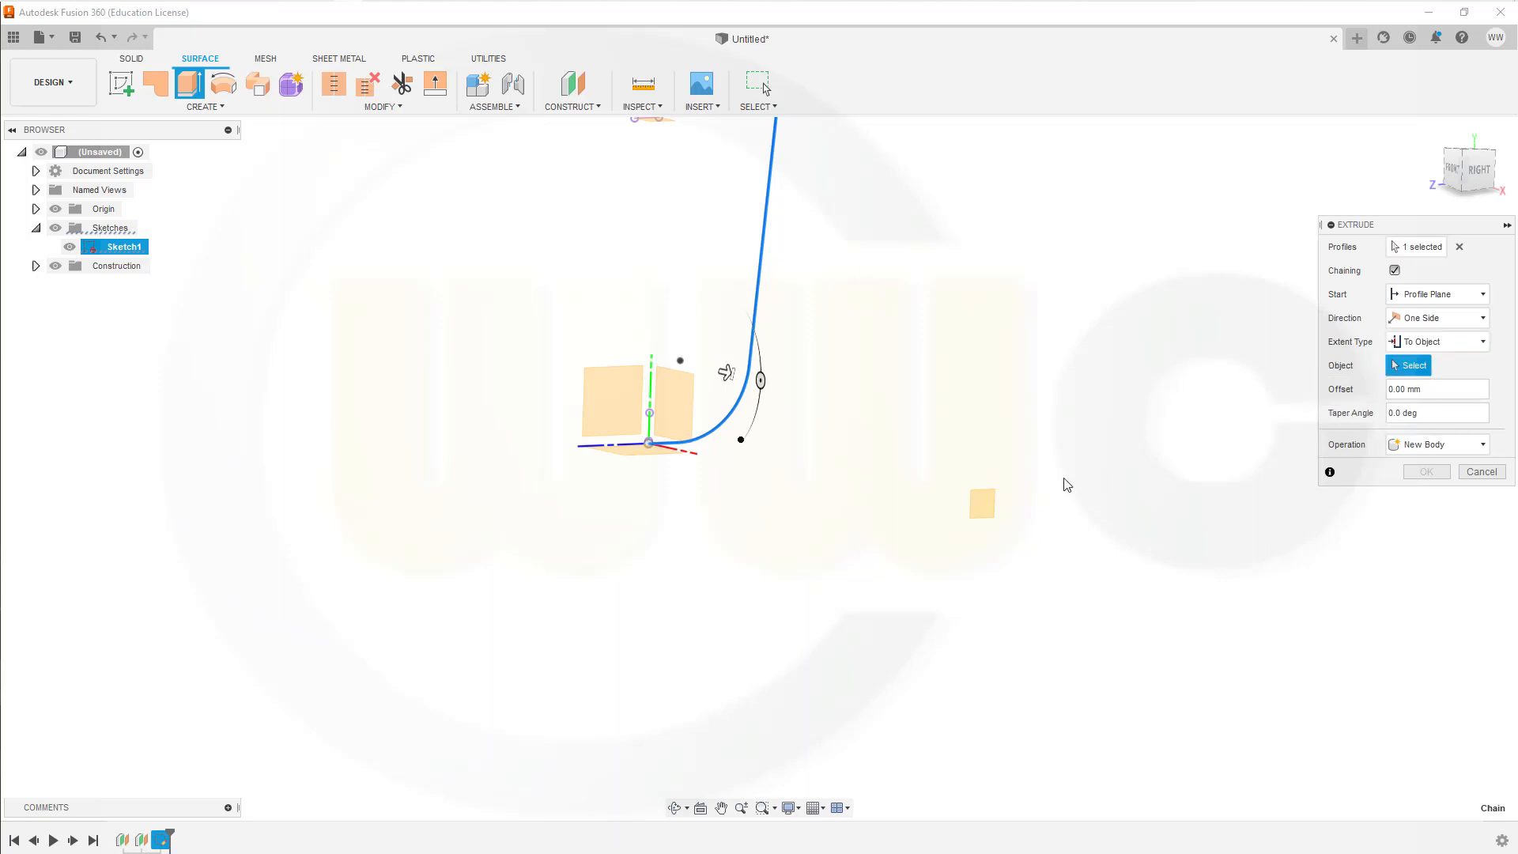
pyautogui.click(979, 503)
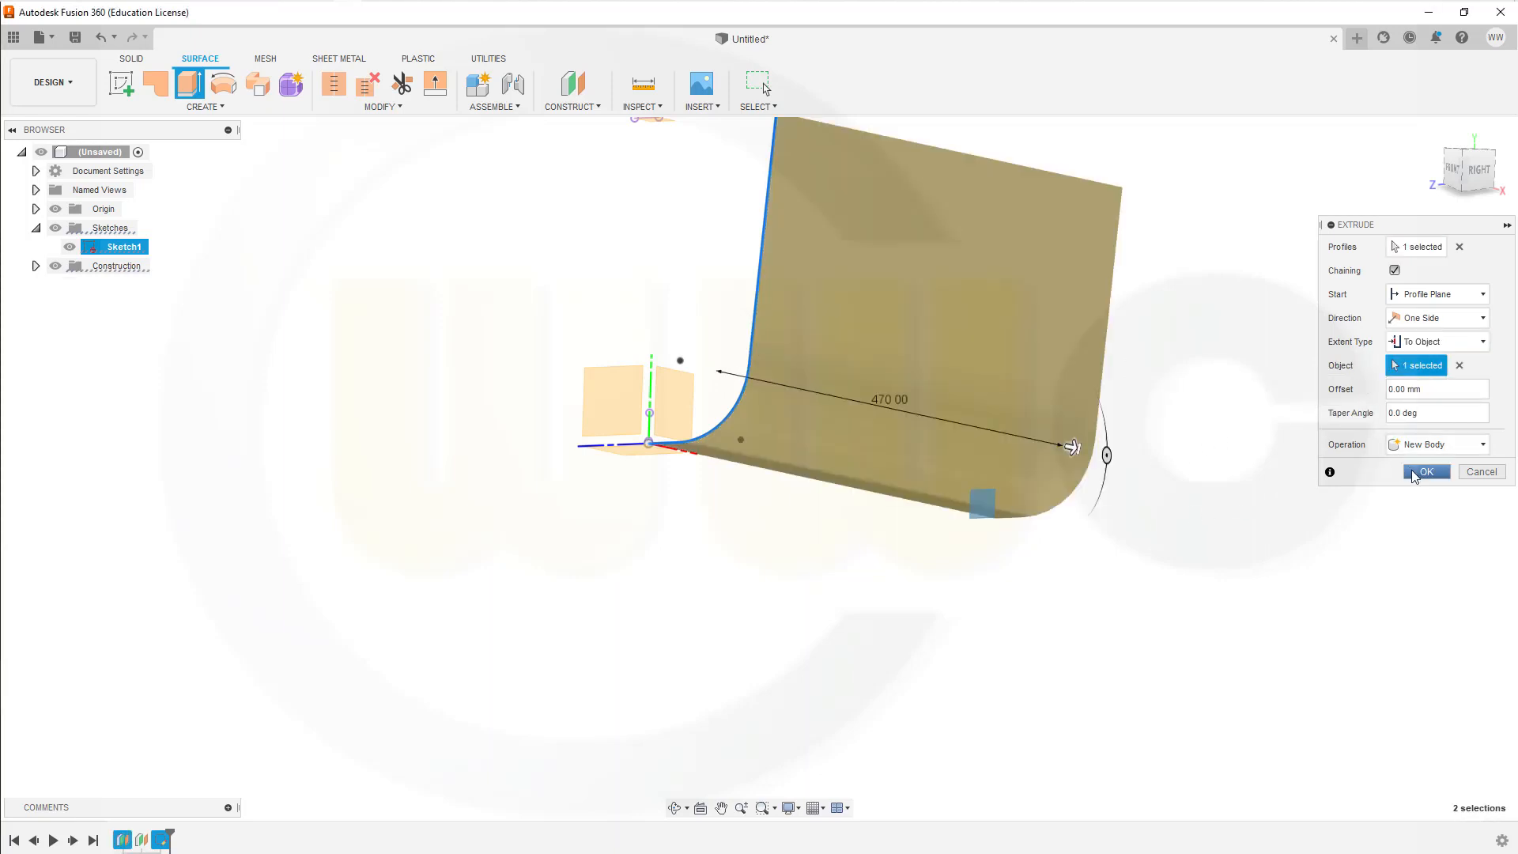
pyautogui.click(1416, 473)
# Step: Create a new sketch on the XY origin plane, facing the extruded surface from the front
pyautogui.scroll(-1, 1225, 326)
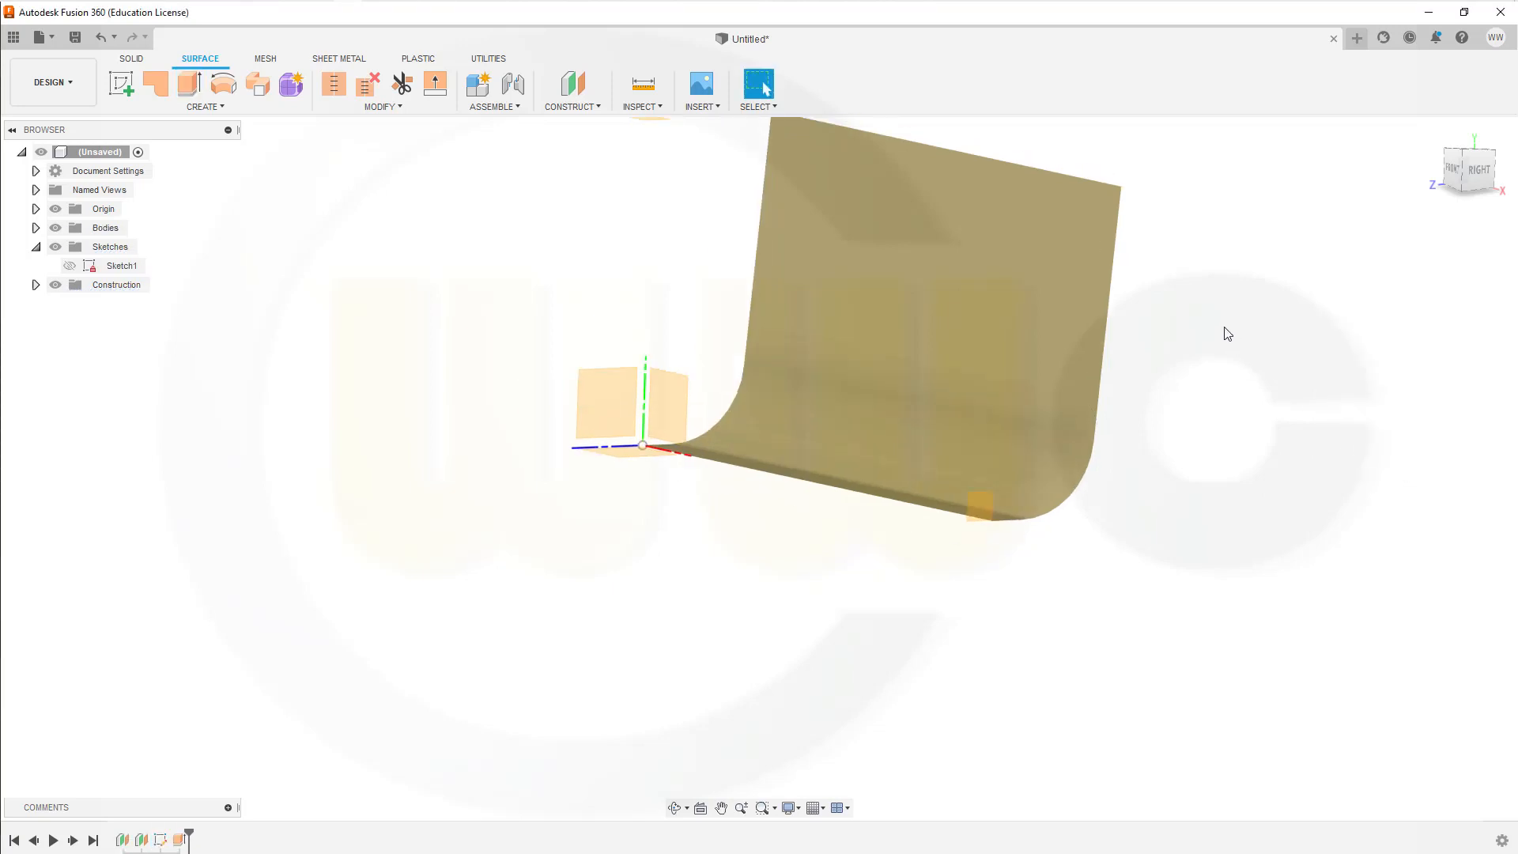
pyautogui.scroll(1, 1196, 362)
pyautogui.scroll(-4, 1194, 375)
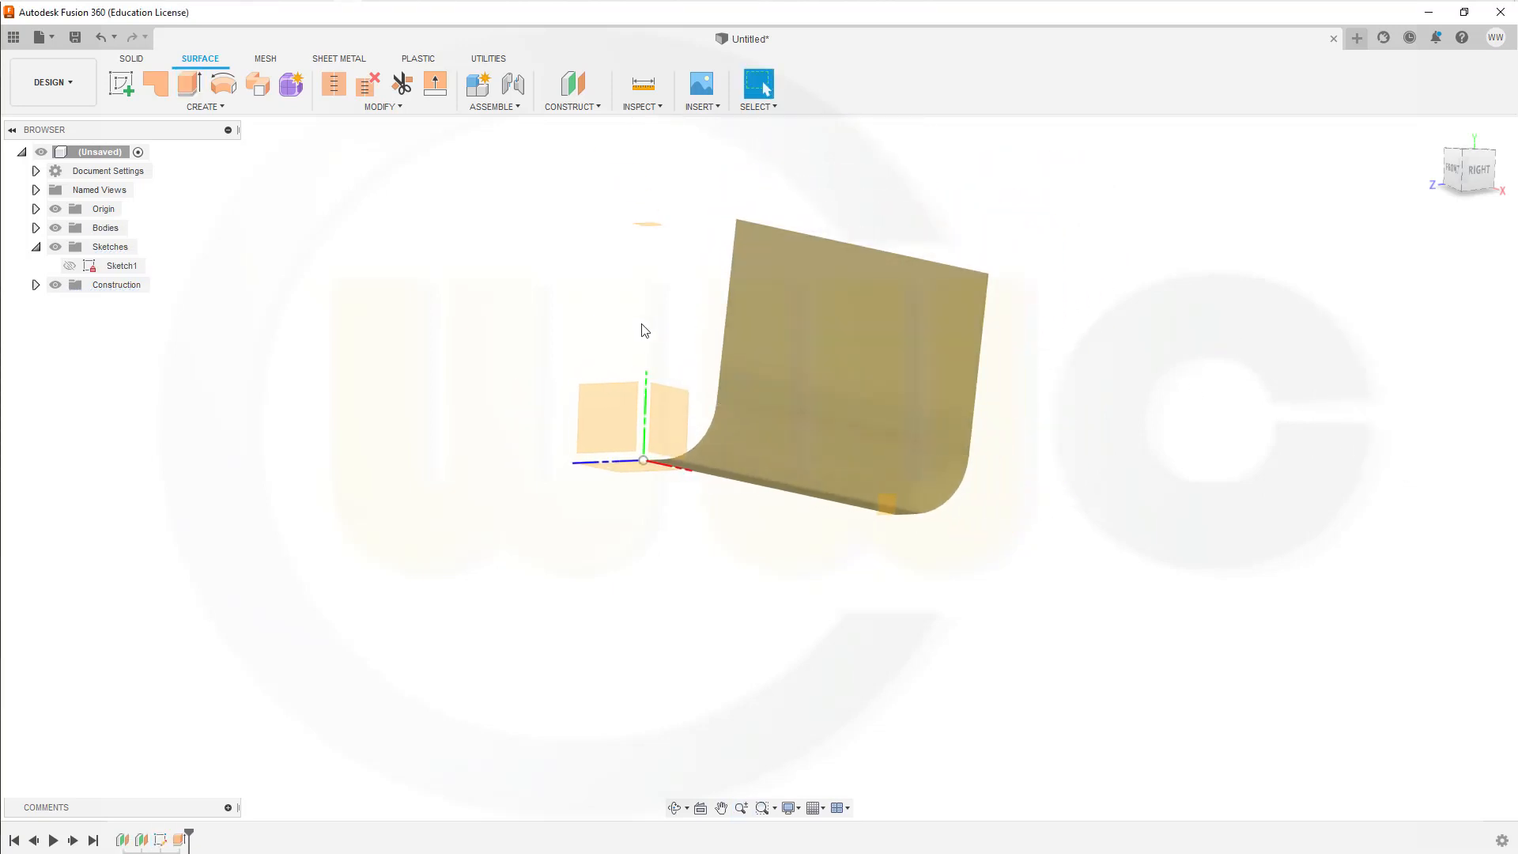
pyautogui.keyDown('shift'); pyautogui.moveTo(599, 340); pyautogui.dragTo(614, 343, button='middle'); pyautogui.keyUp('shift')
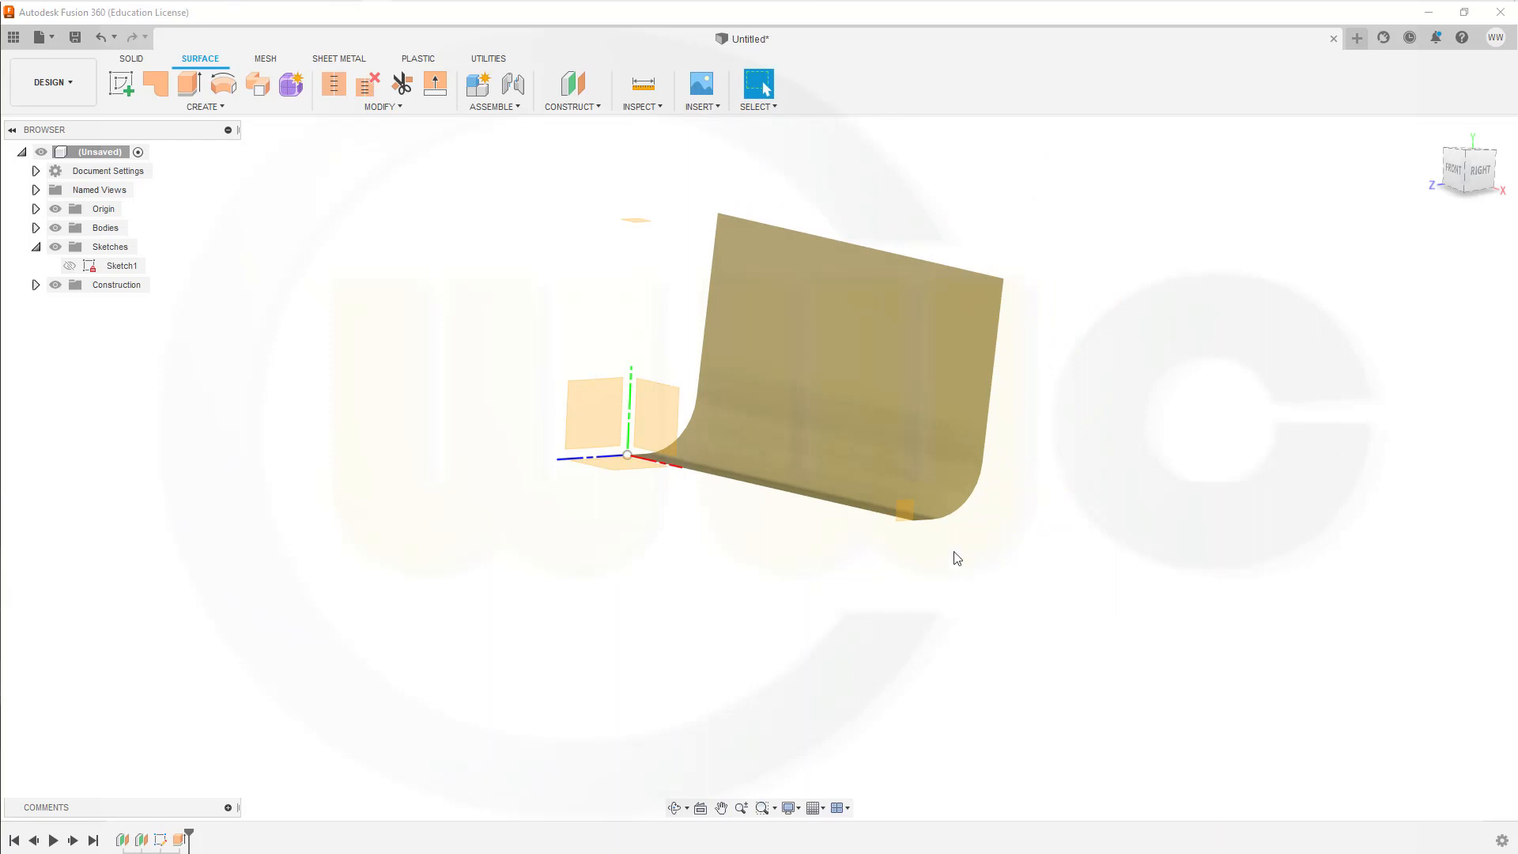
pyautogui.scroll(2, 853, 621)
pyautogui.keyDown('shift'); pyautogui.moveTo(848, 628); pyautogui.dragTo(909, 624, button='middle'); pyautogui.keyUp('shift')
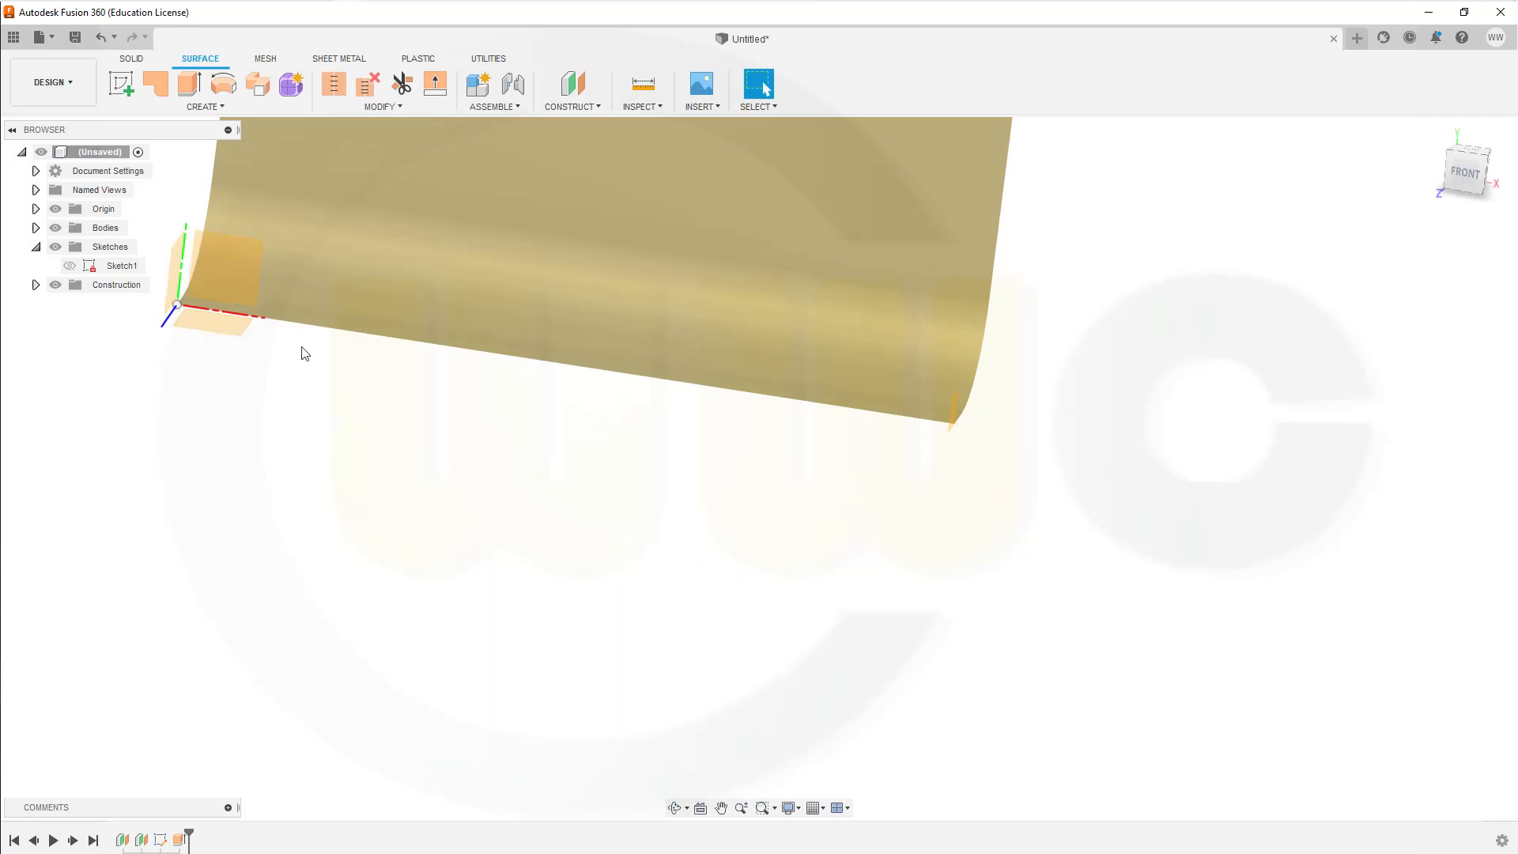
pyautogui.click(120, 80)
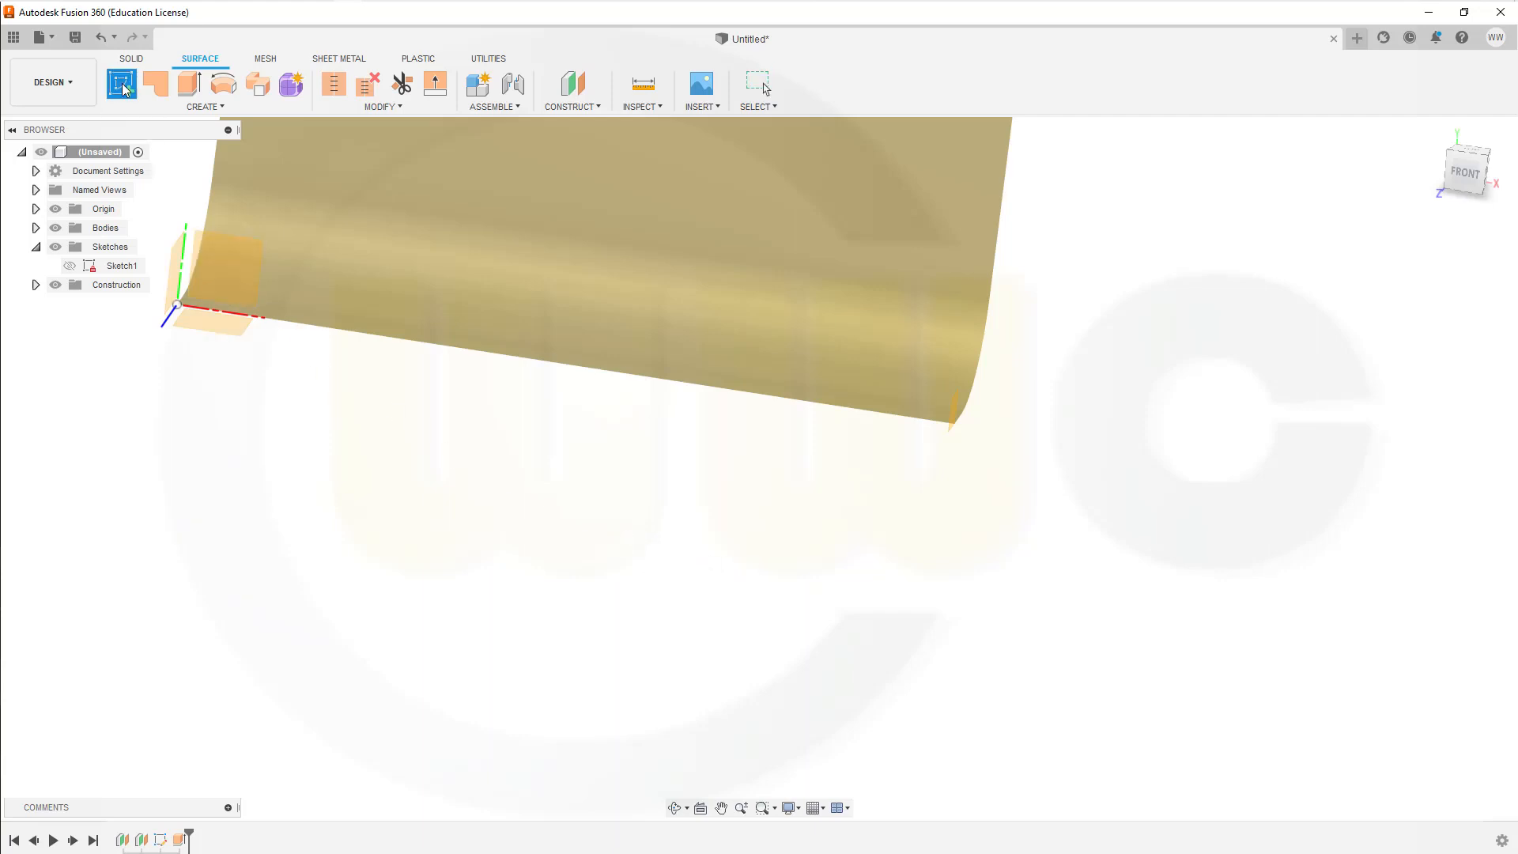
pyautogui.click(220, 263)
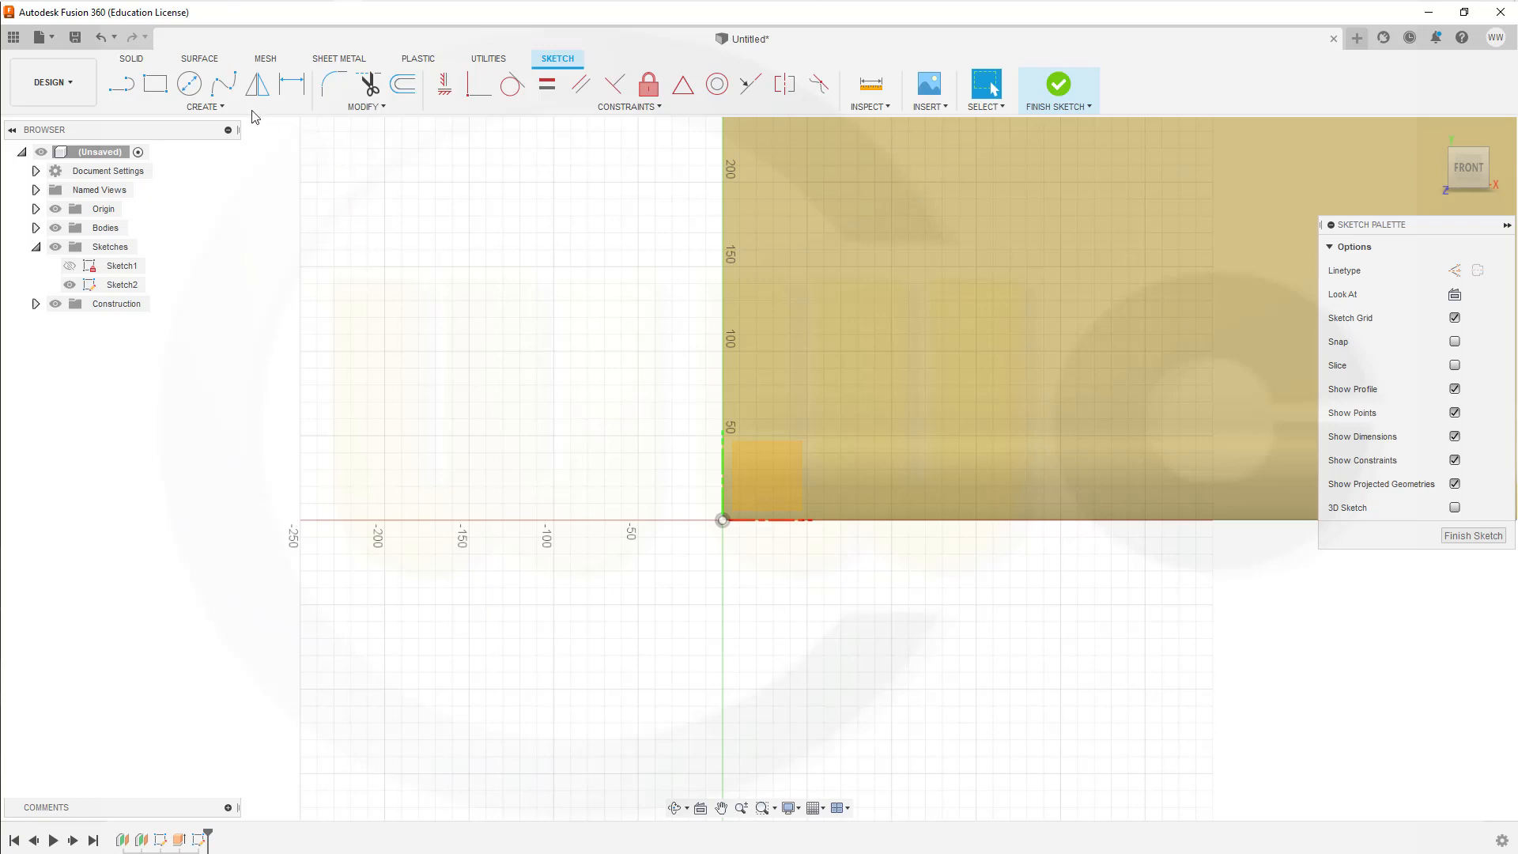
# Step: Draw a 3-point arc from the origin, away from the surface, ending about 70 mm to the left and 40 mm up
pyautogui.click(226, 109)
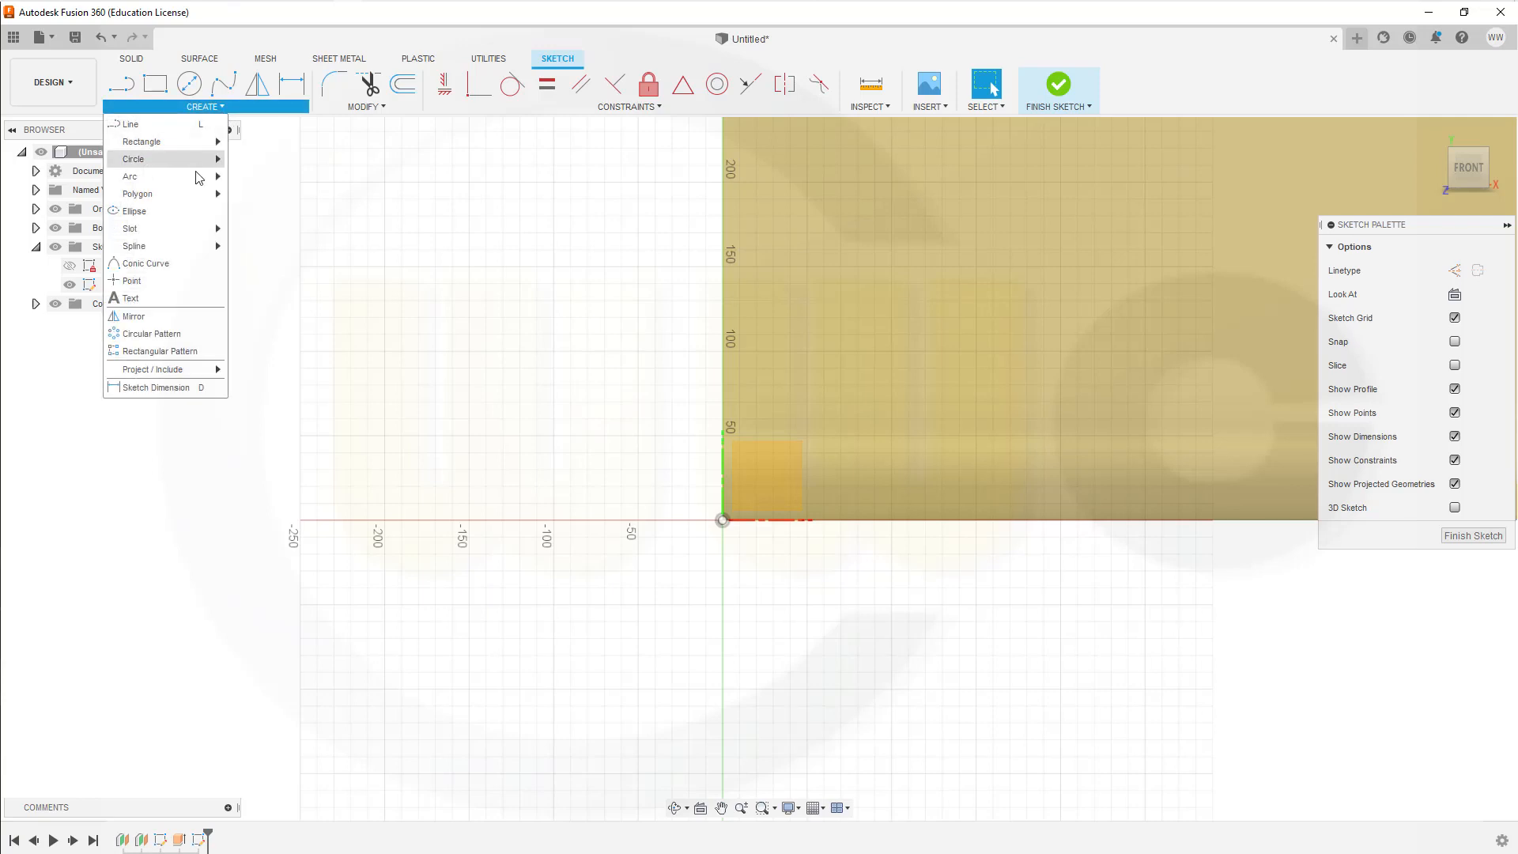
pyautogui.moveTo(196, 182)
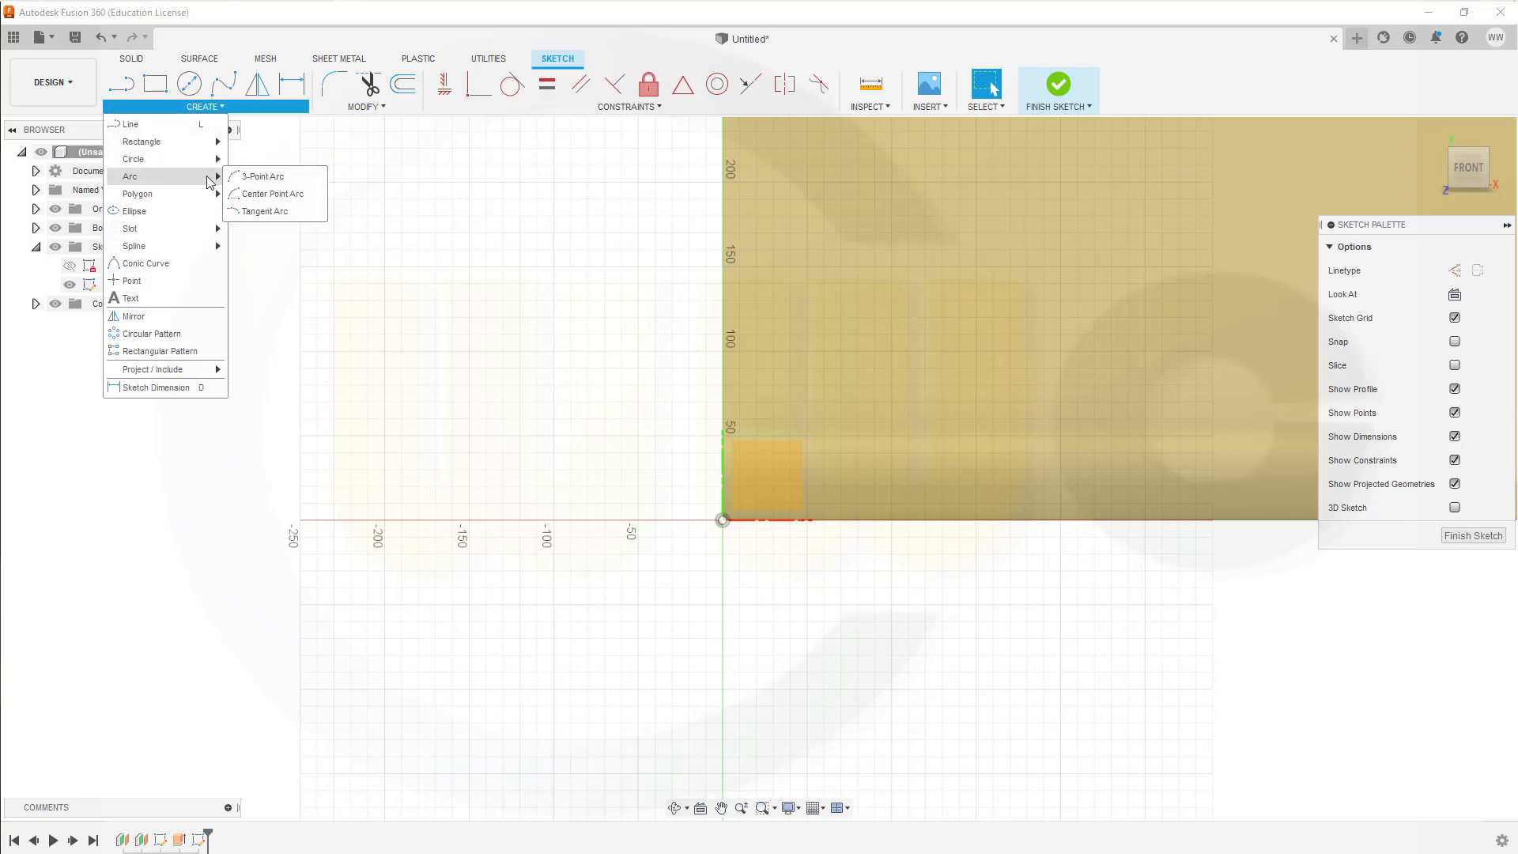
pyautogui.click(247, 176)
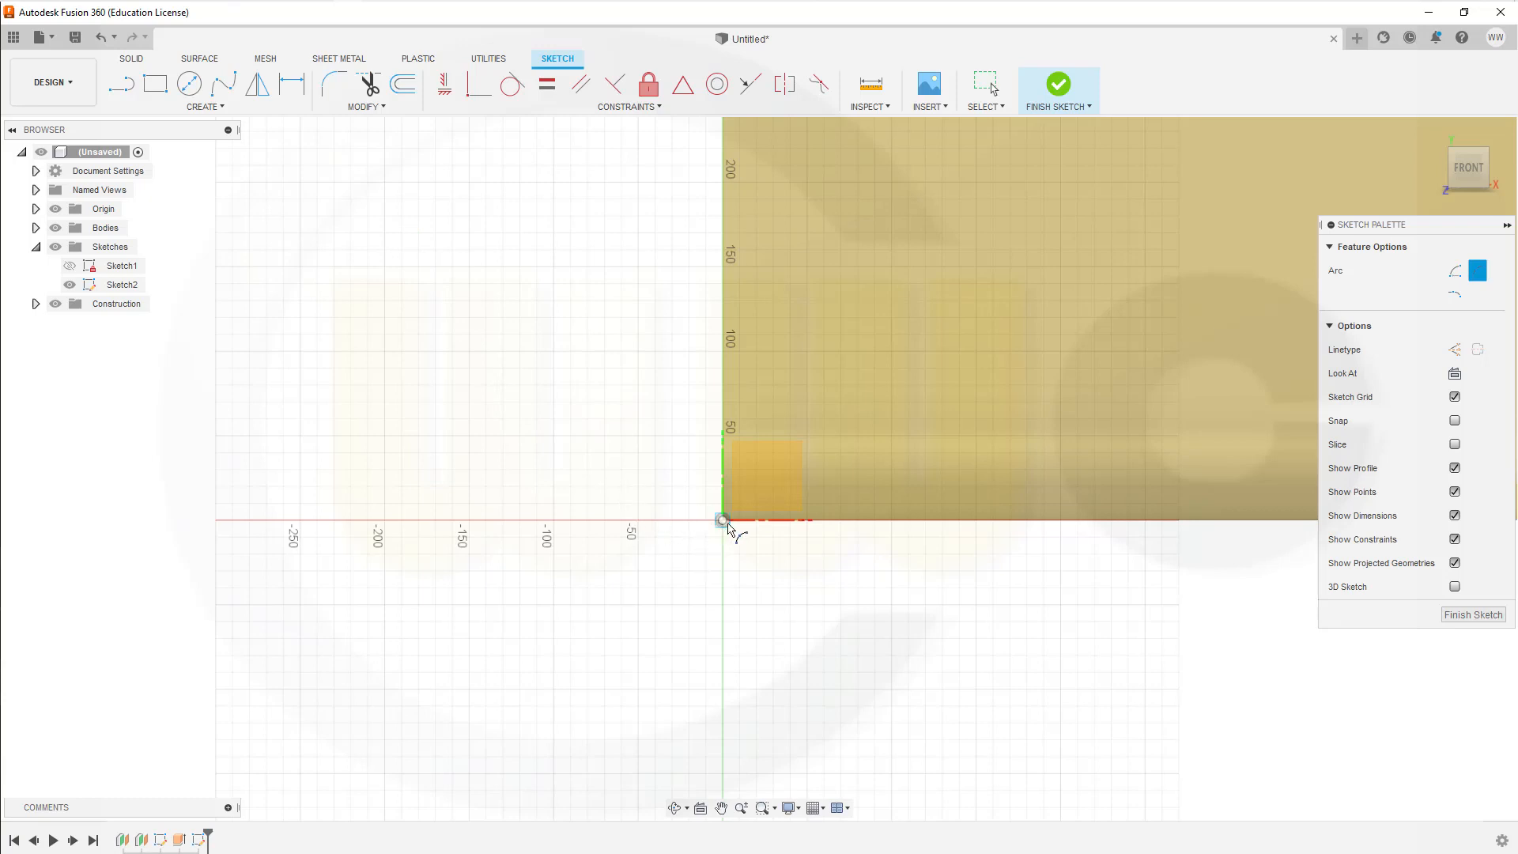
pyautogui.click(725, 522)
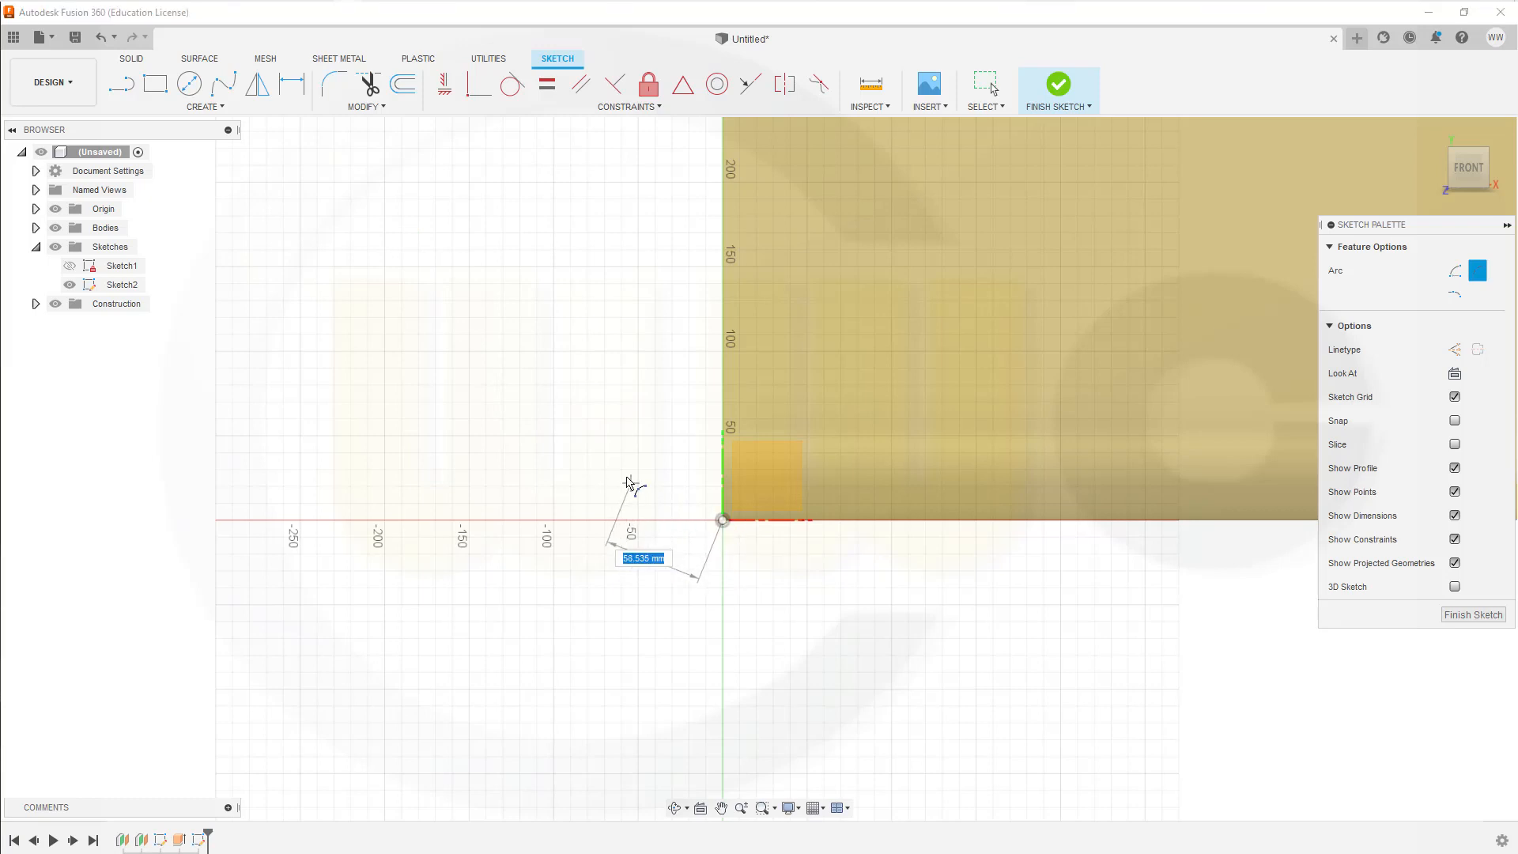
pyautogui.click(605, 453)
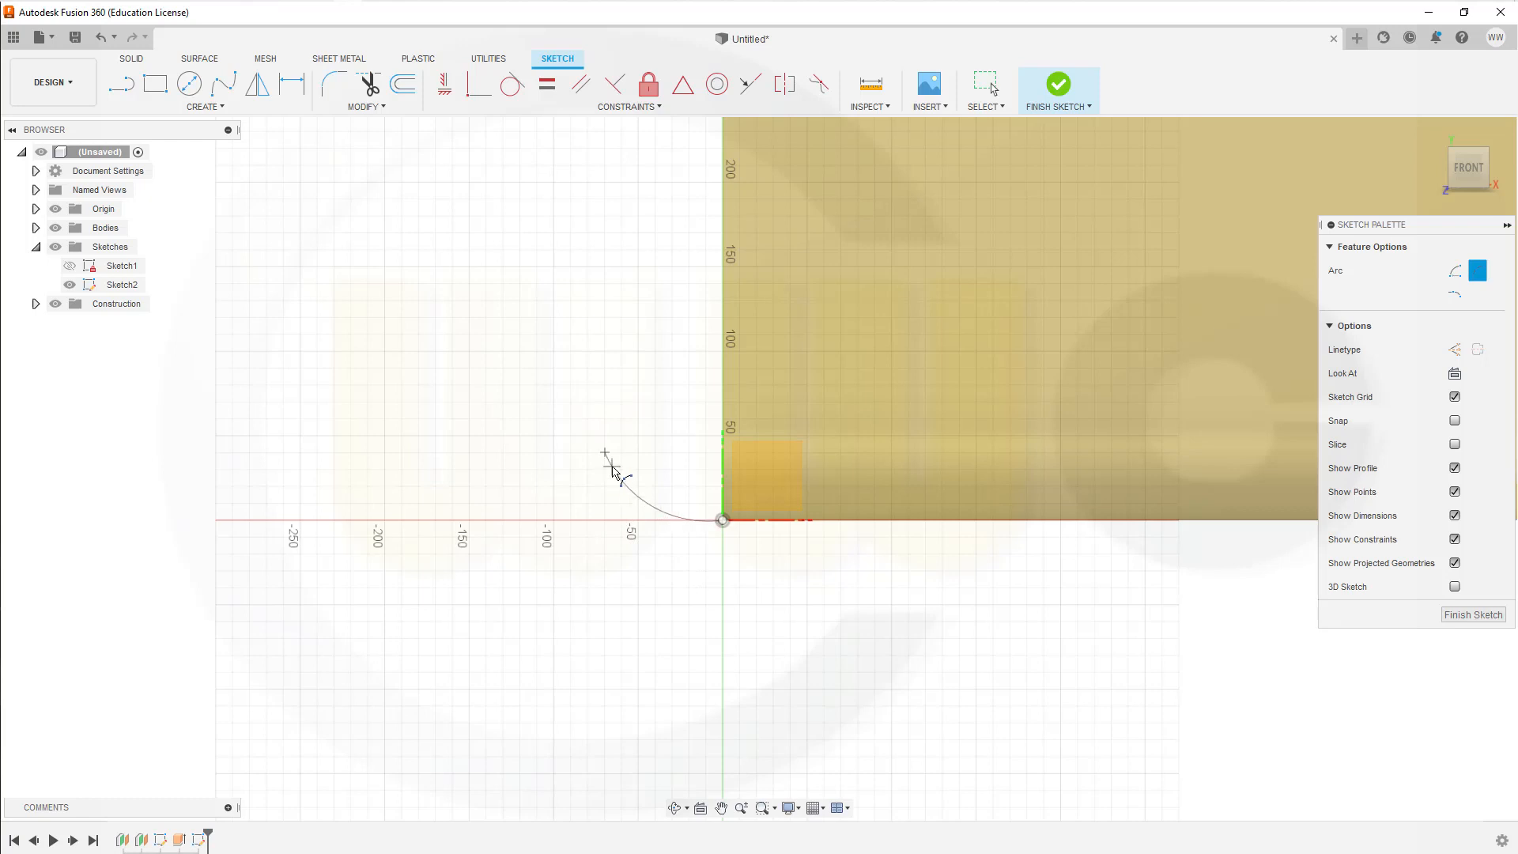
pyautogui.click(614, 472)
pyautogui.press('Escape')
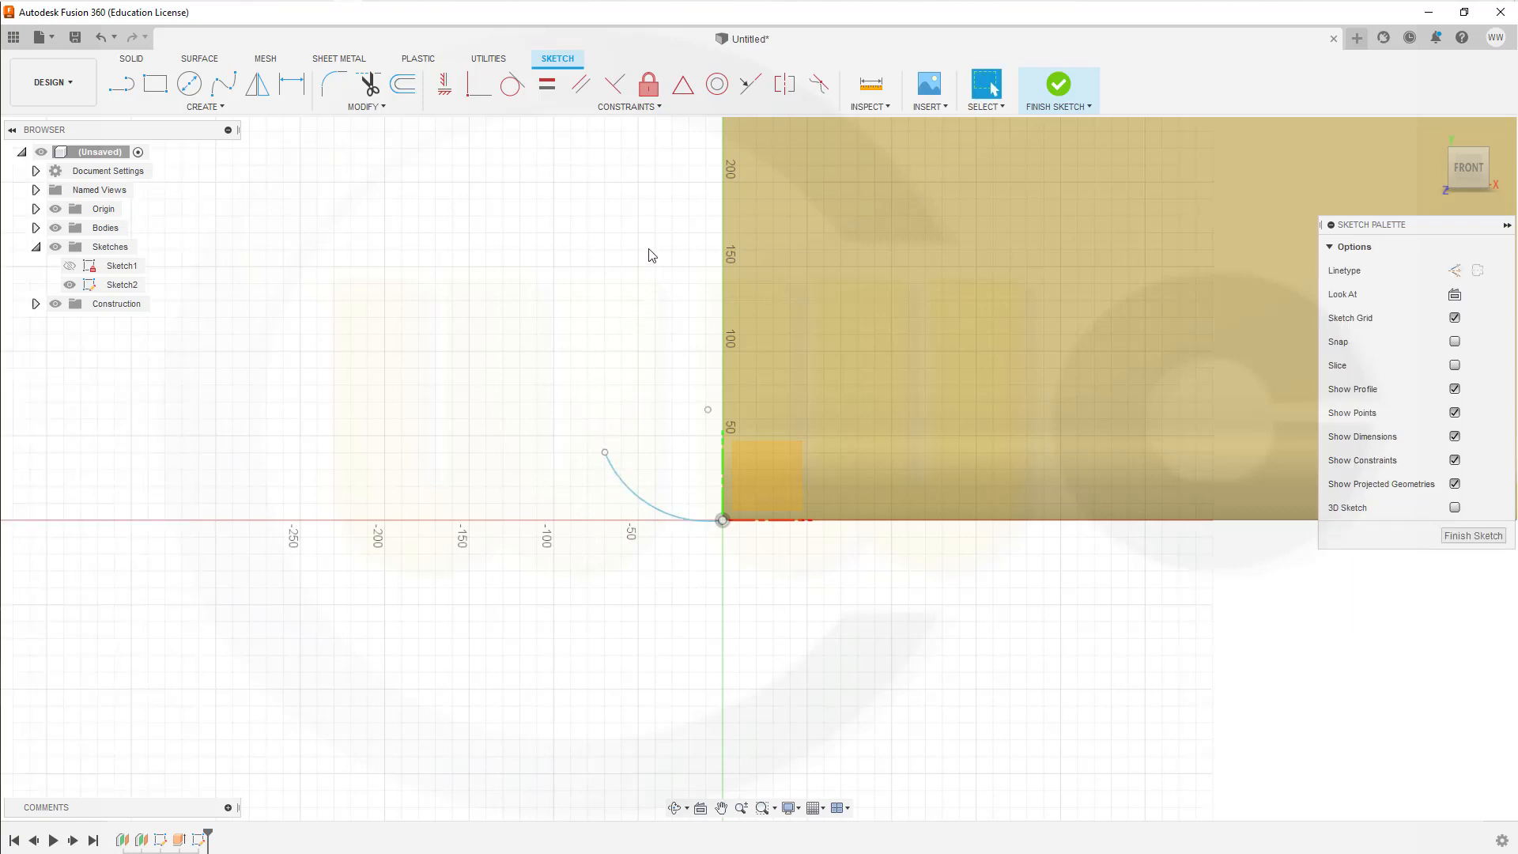
# Step: Apply a Horizontal/Vertical constraint to align the arc's centre point vertically with the origin
pyautogui.click(445, 84)
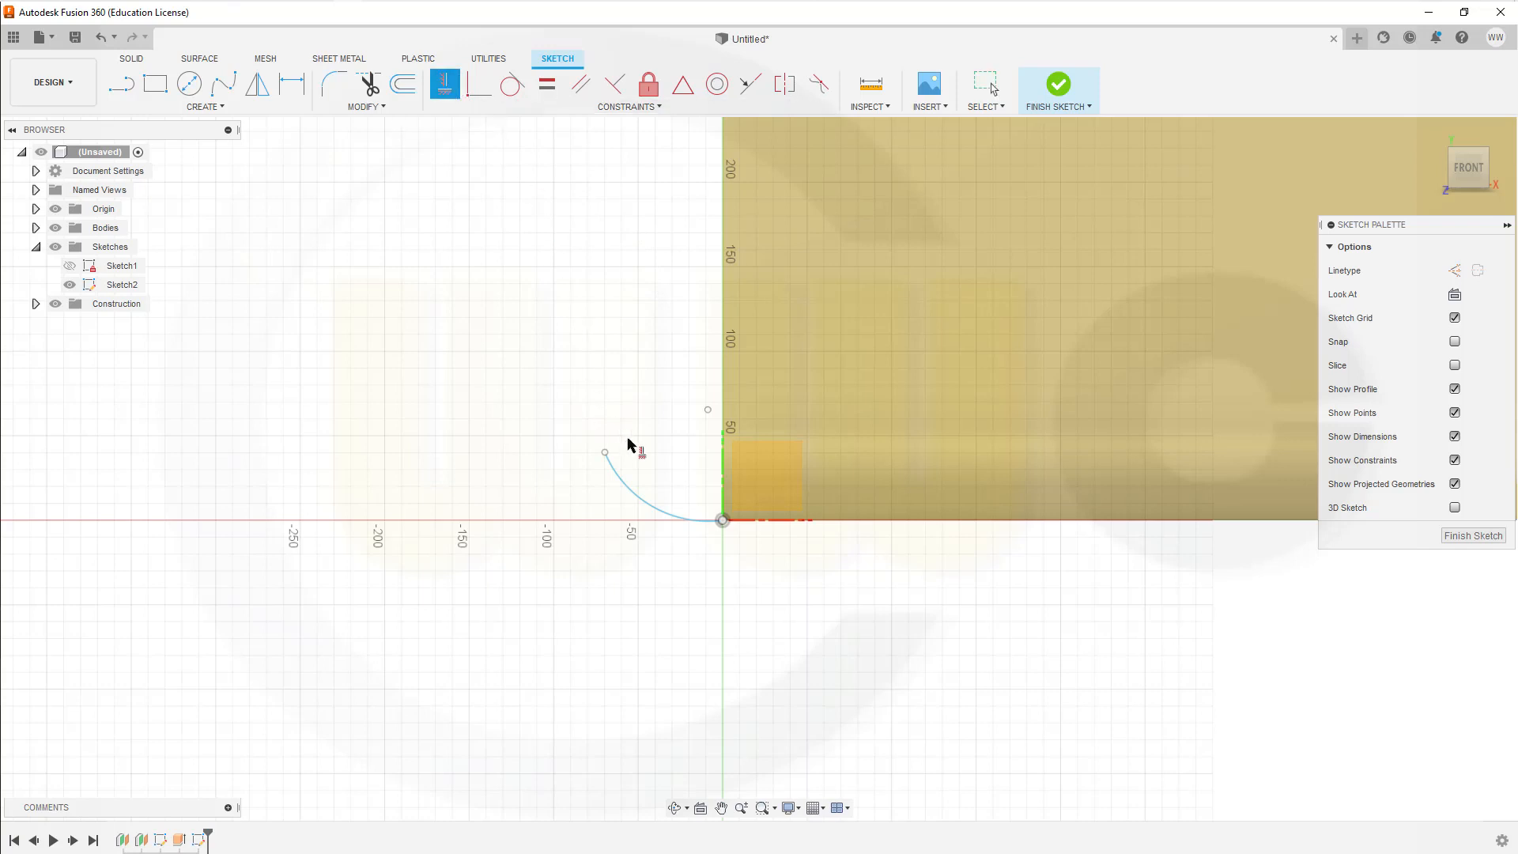
pyautogui.click(708, 410)
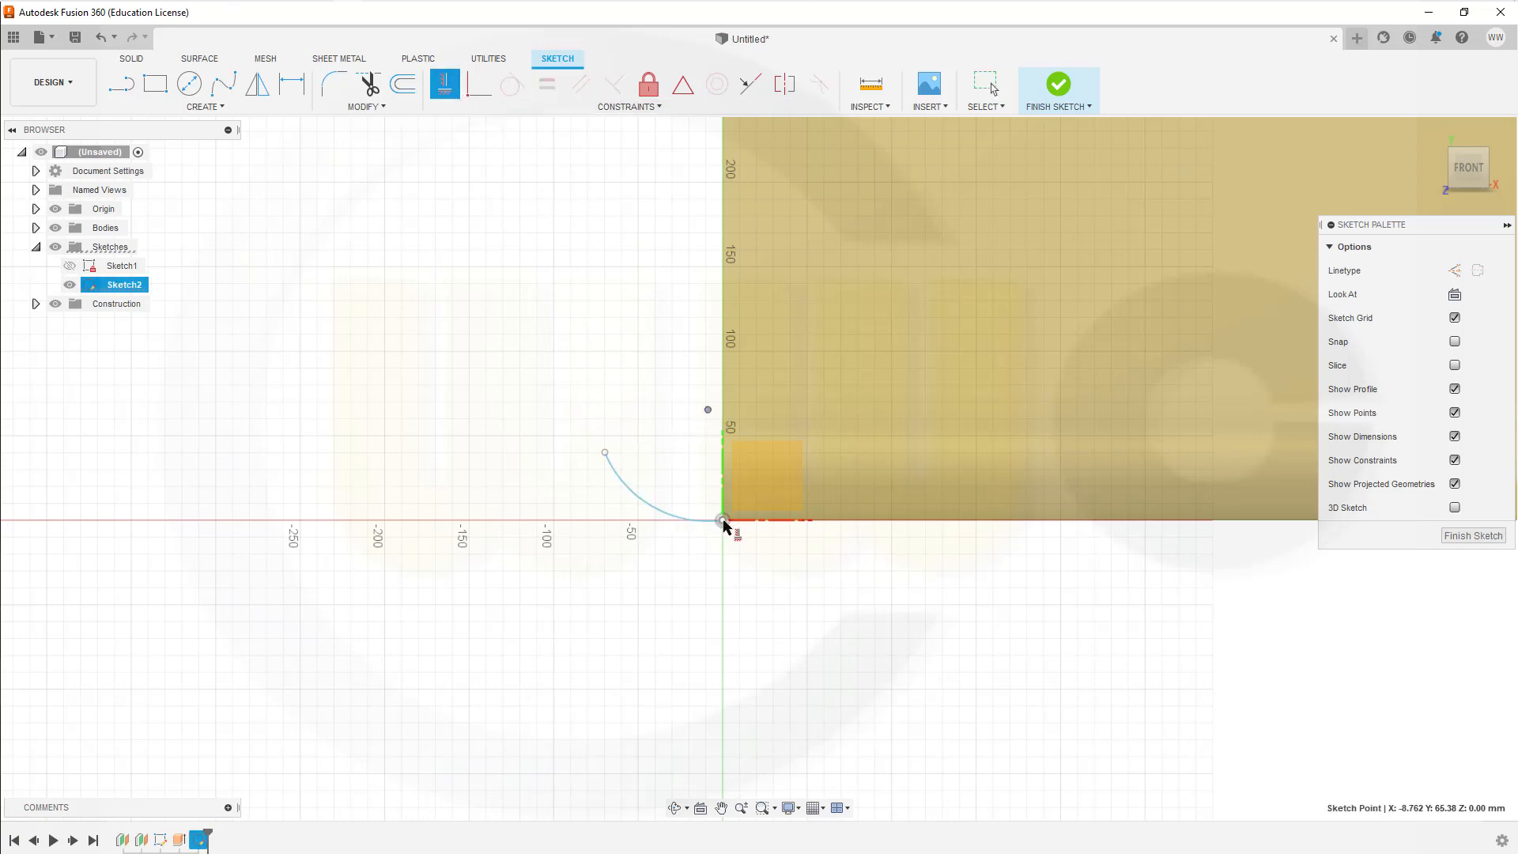
pyautogui.click(722, 520)
pyautogui.press('Escape')
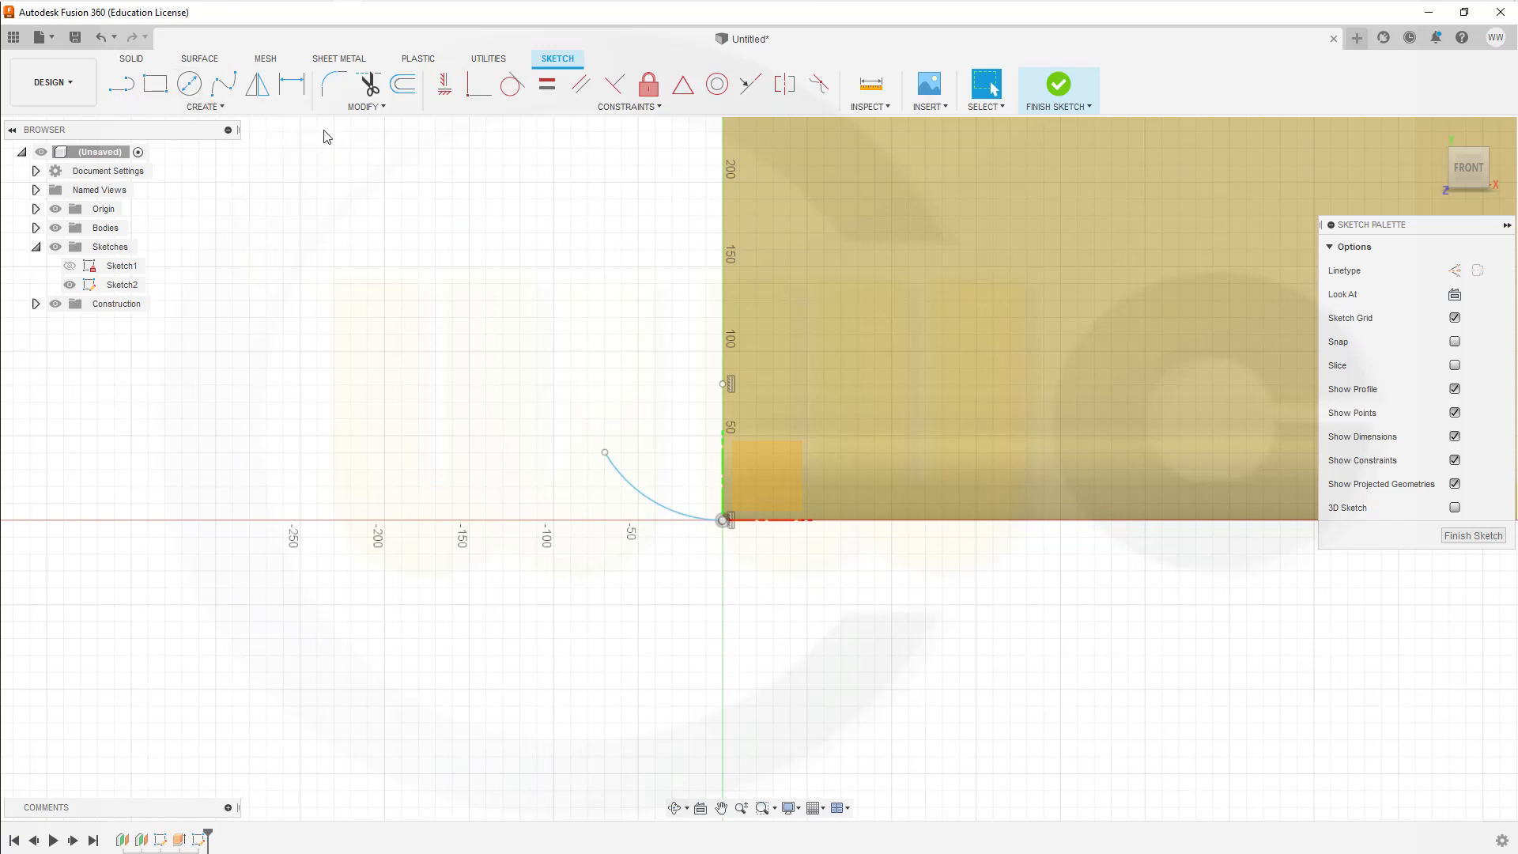
# Step: Draw two connected lines from the arc's free end to its centre point and from there down to the origin
pyautogui.click(121, 84)
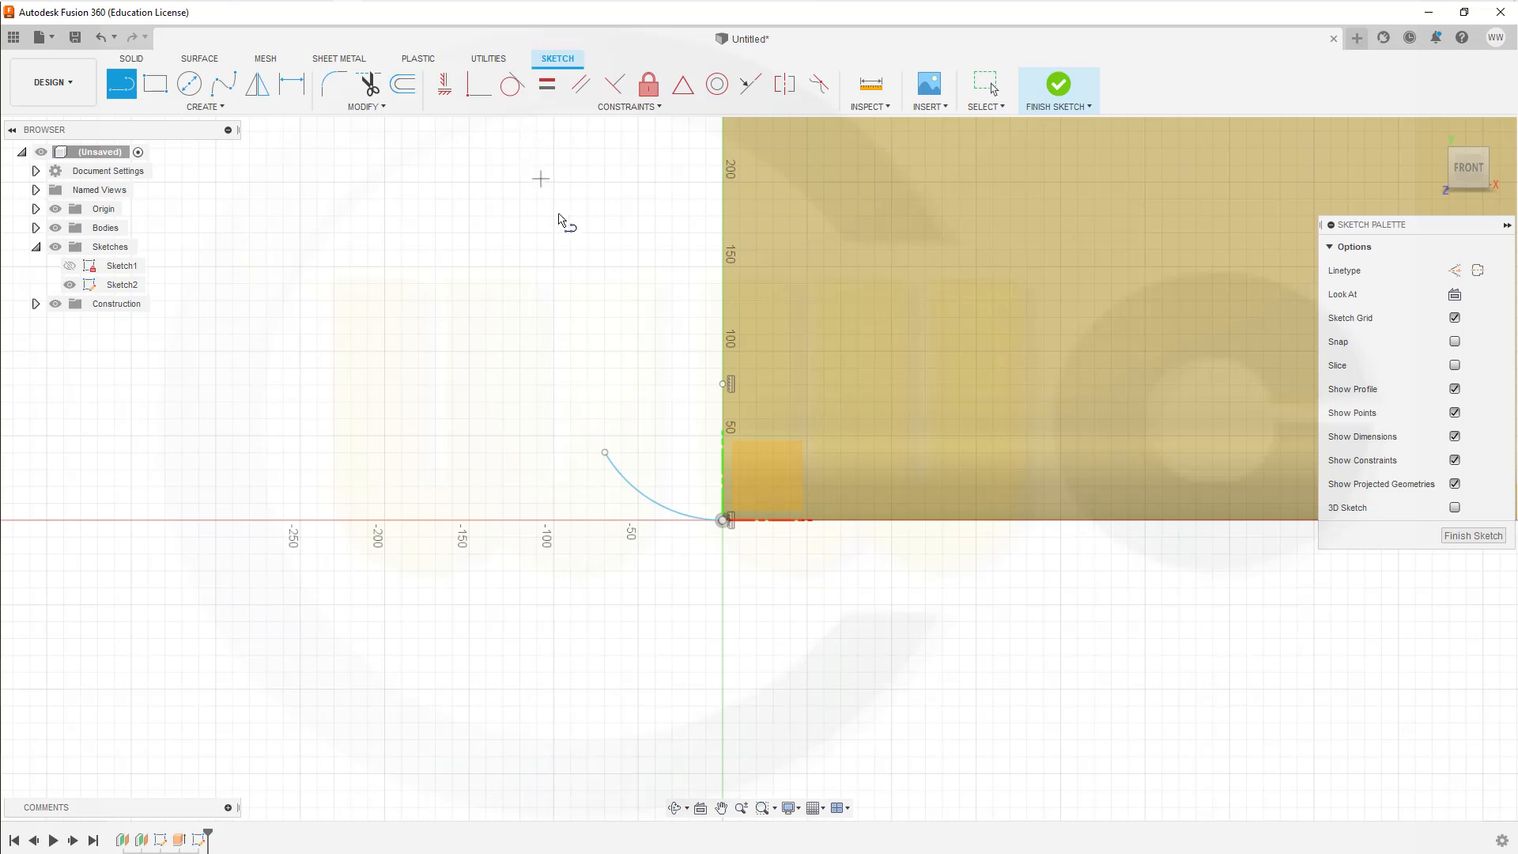
pyautogui.click(605, 452)
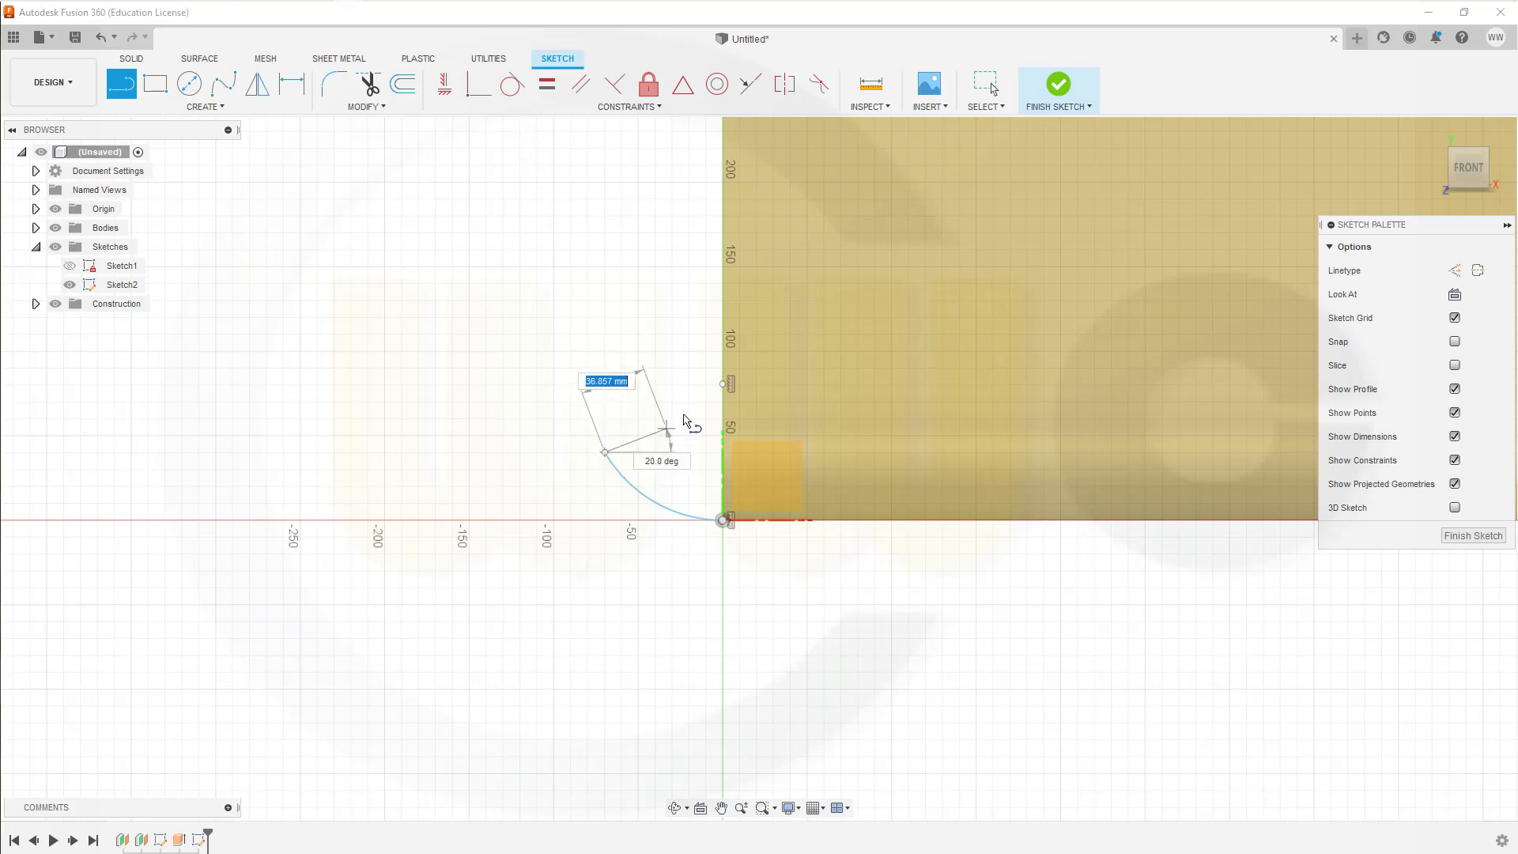
pyautogui.click(721, 385)
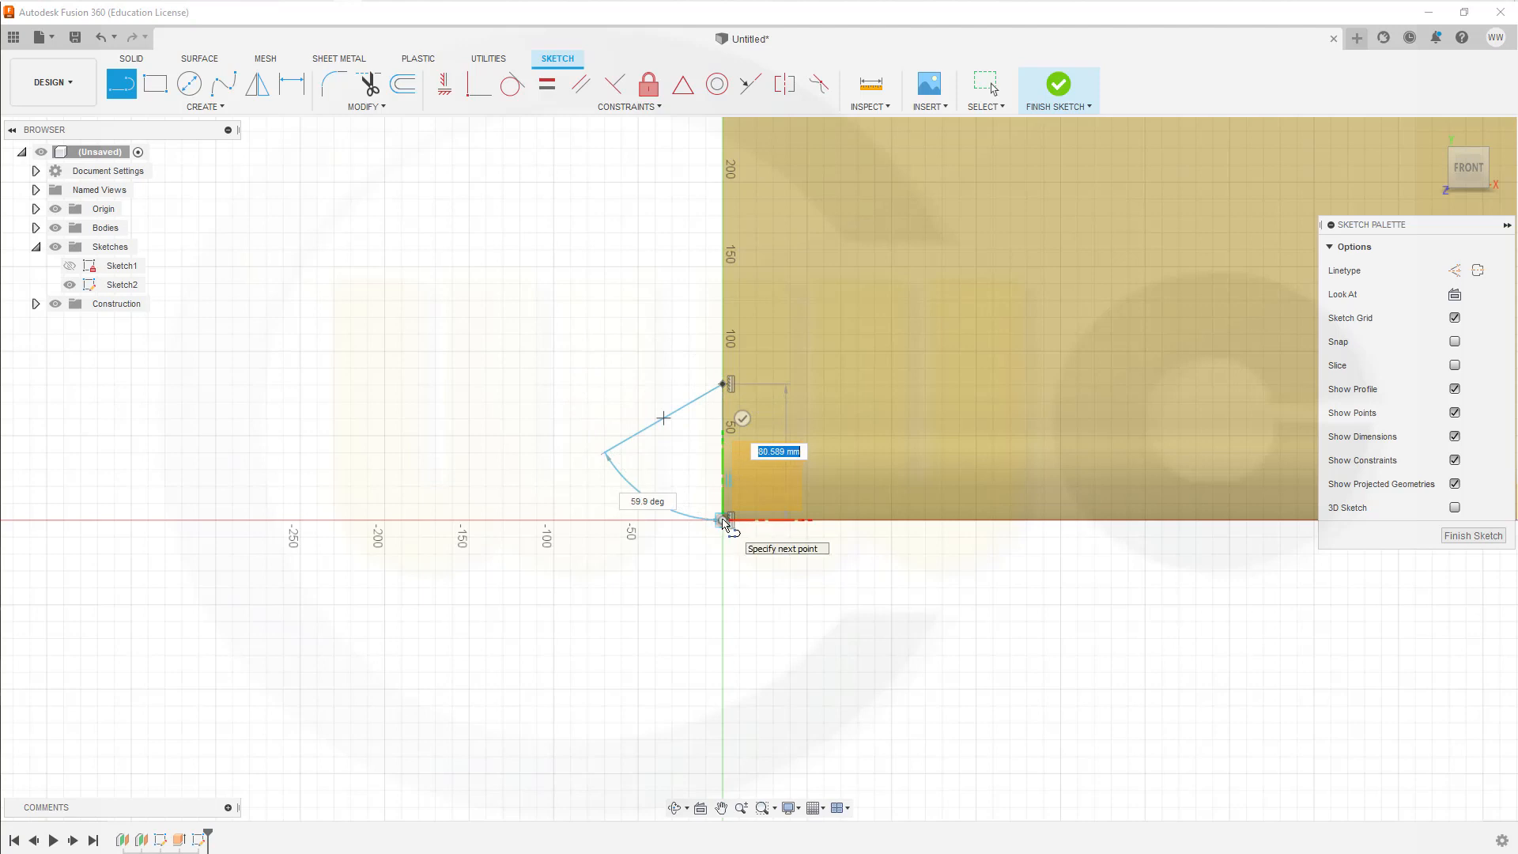
pyautogui.click(722, 519)
pyautogui.press('Escape')
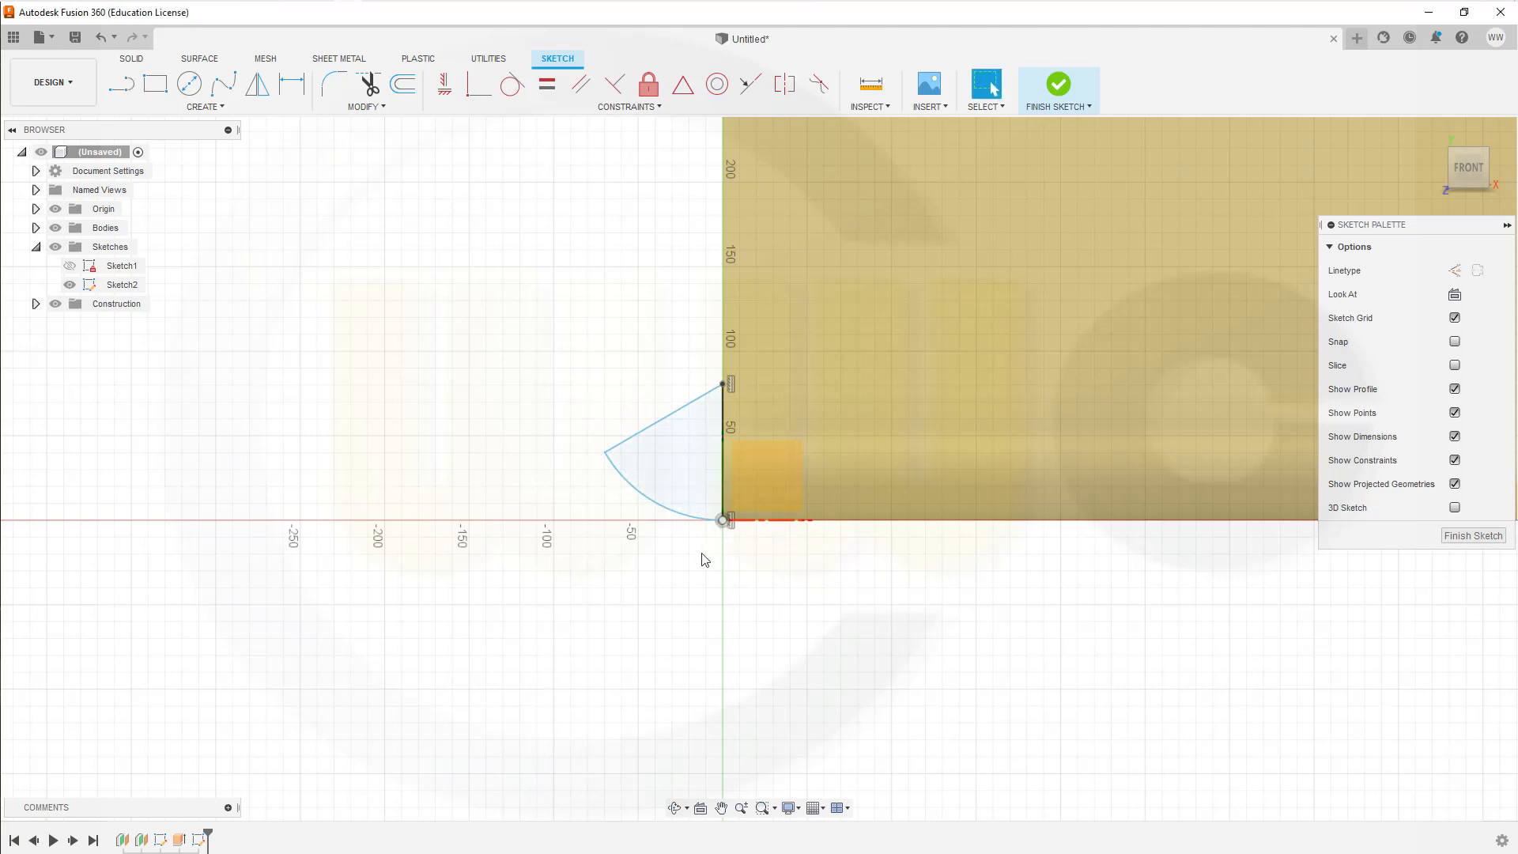
pyautogui.click(646, 437)
pyautogui.rightClick(646, 437)
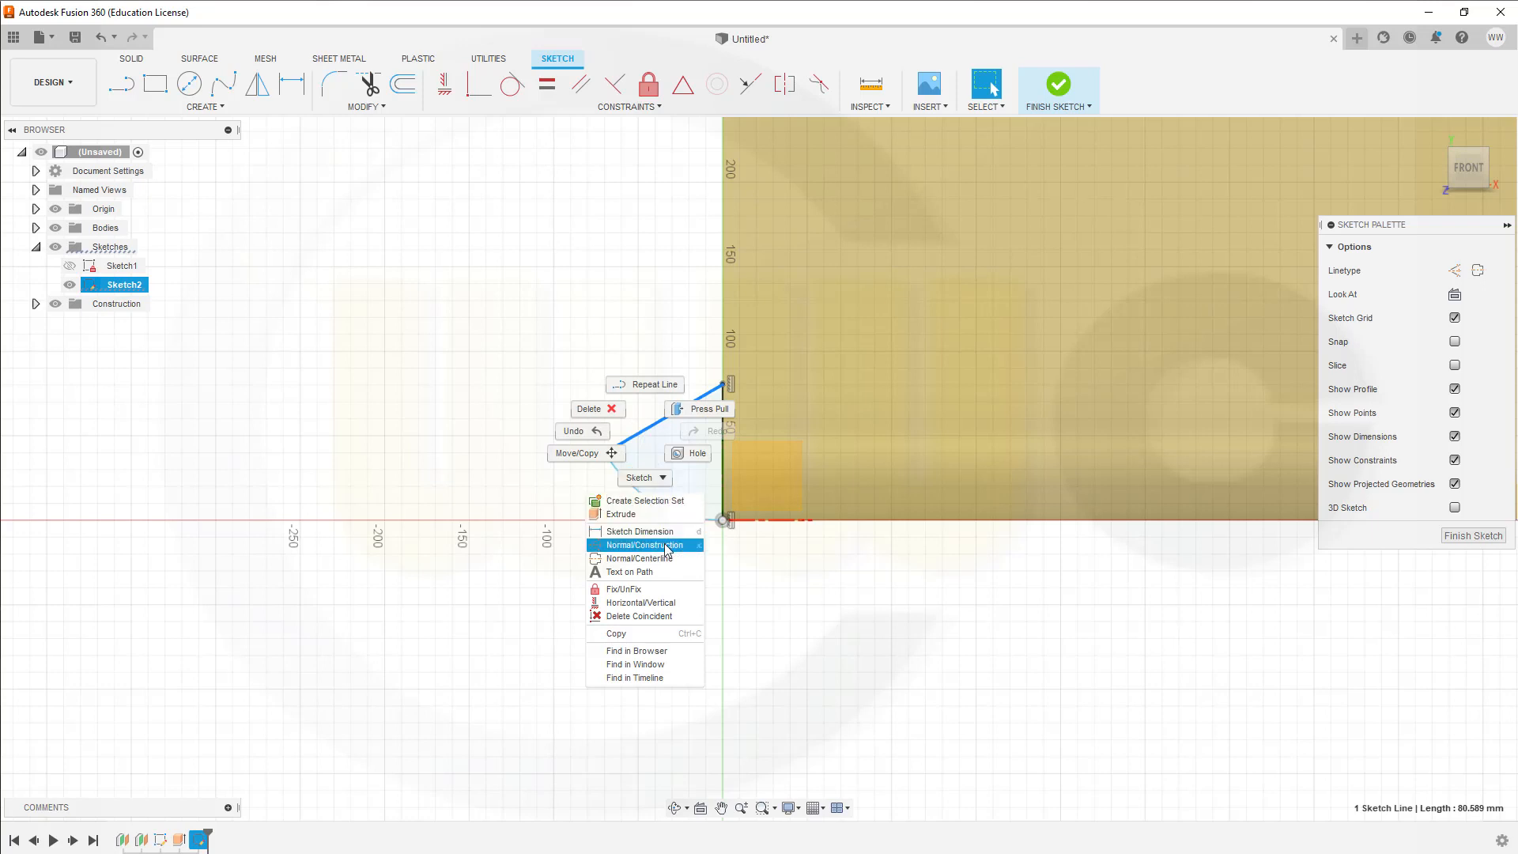
pyautogui.click(641, 544)
pyautogui.rightClick(725, 474)
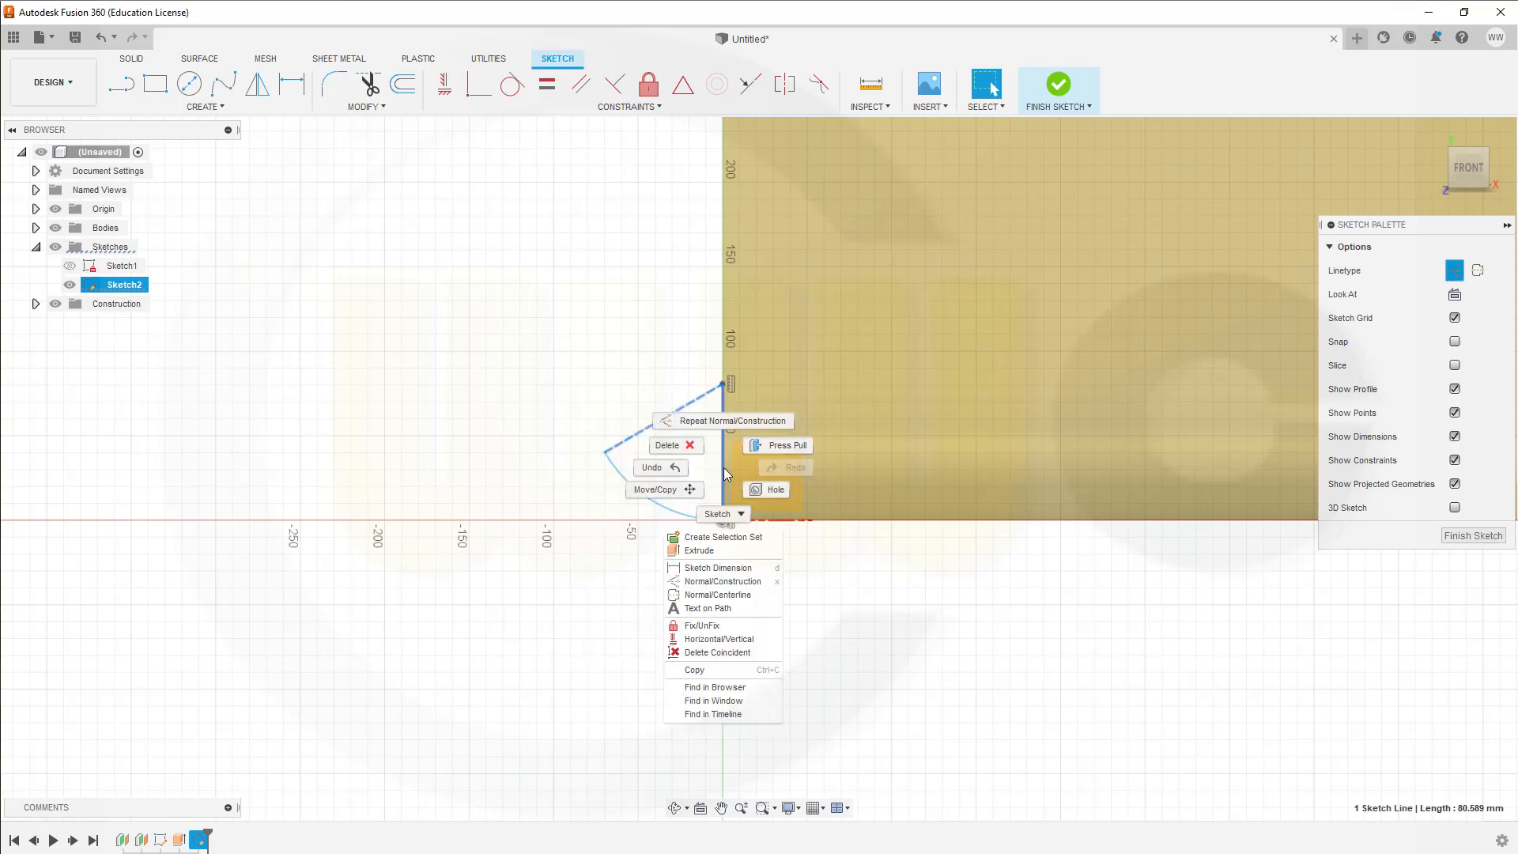
pyautogui.click(727, 579)
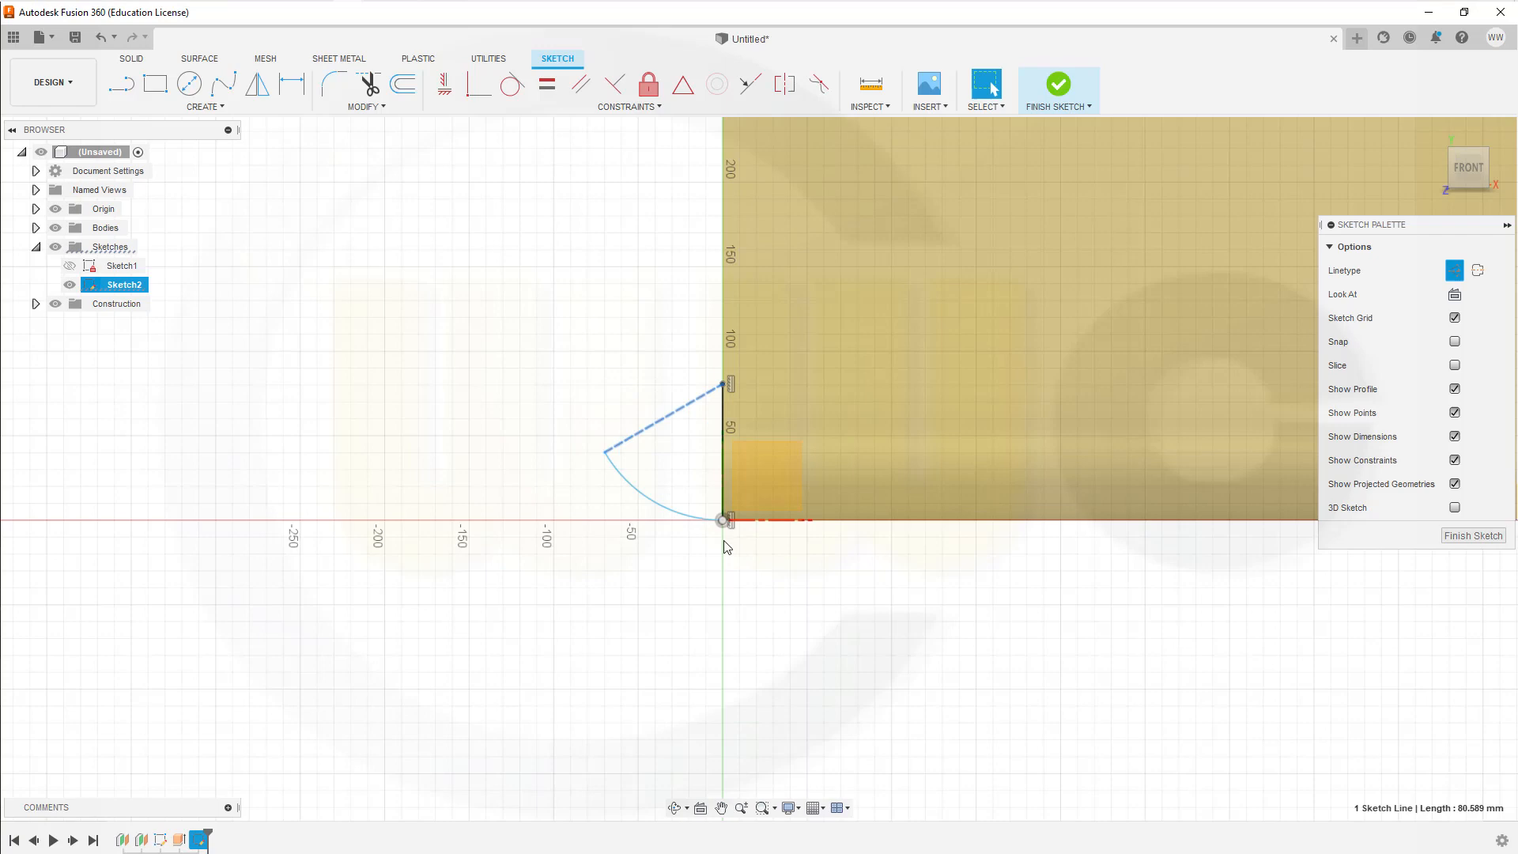
pyautogui.click(587, 268)
# Step: Convert the slanted line and the vertical line running from the arc's centre point into construction lines
pyautogui.scroll(2, 697, 472)
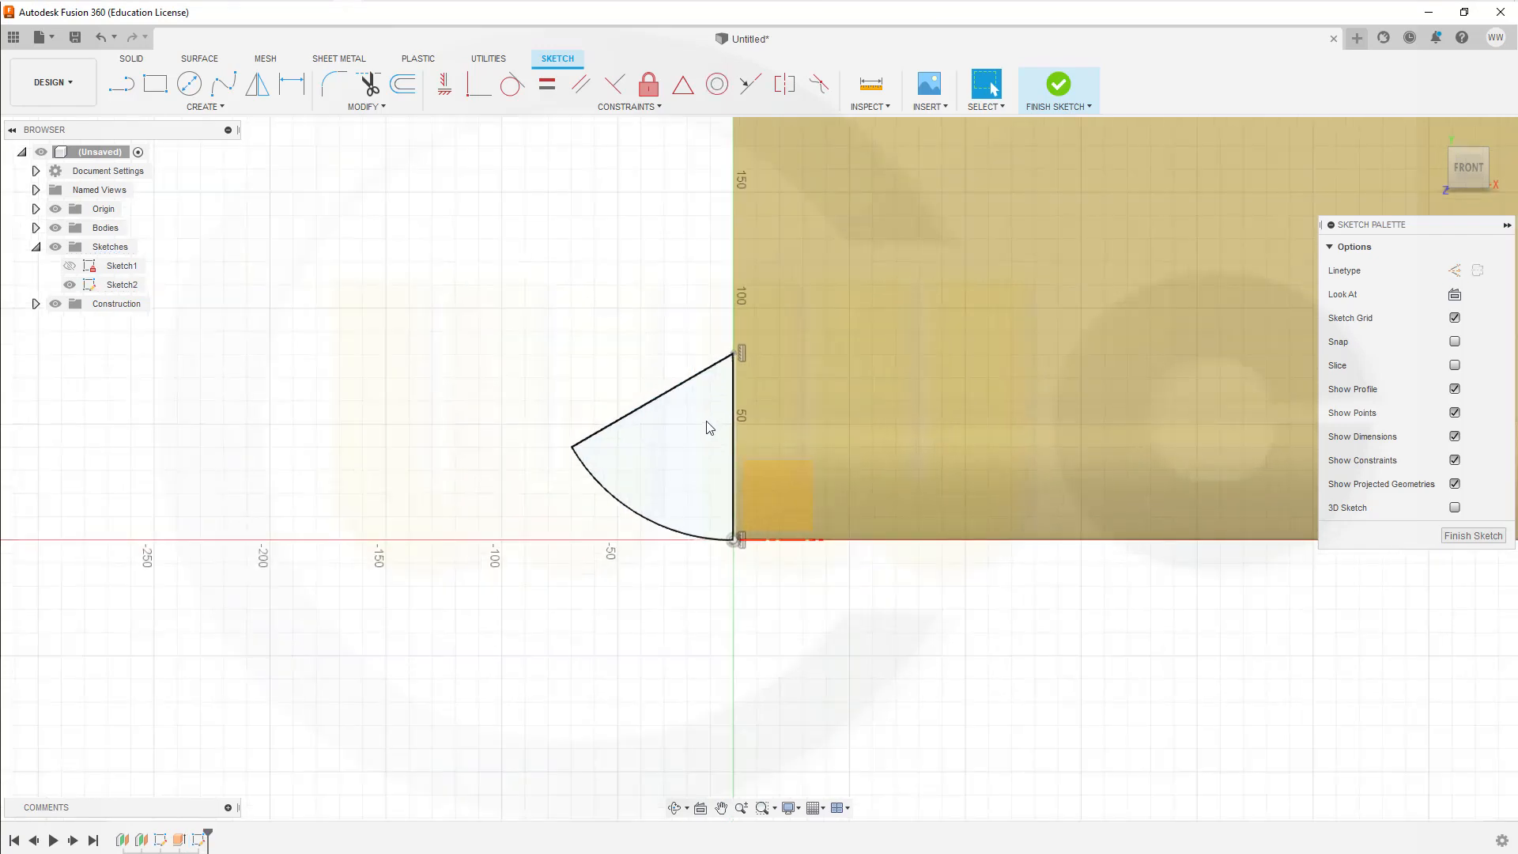
pyautogui.scroll(2, 709, 428)
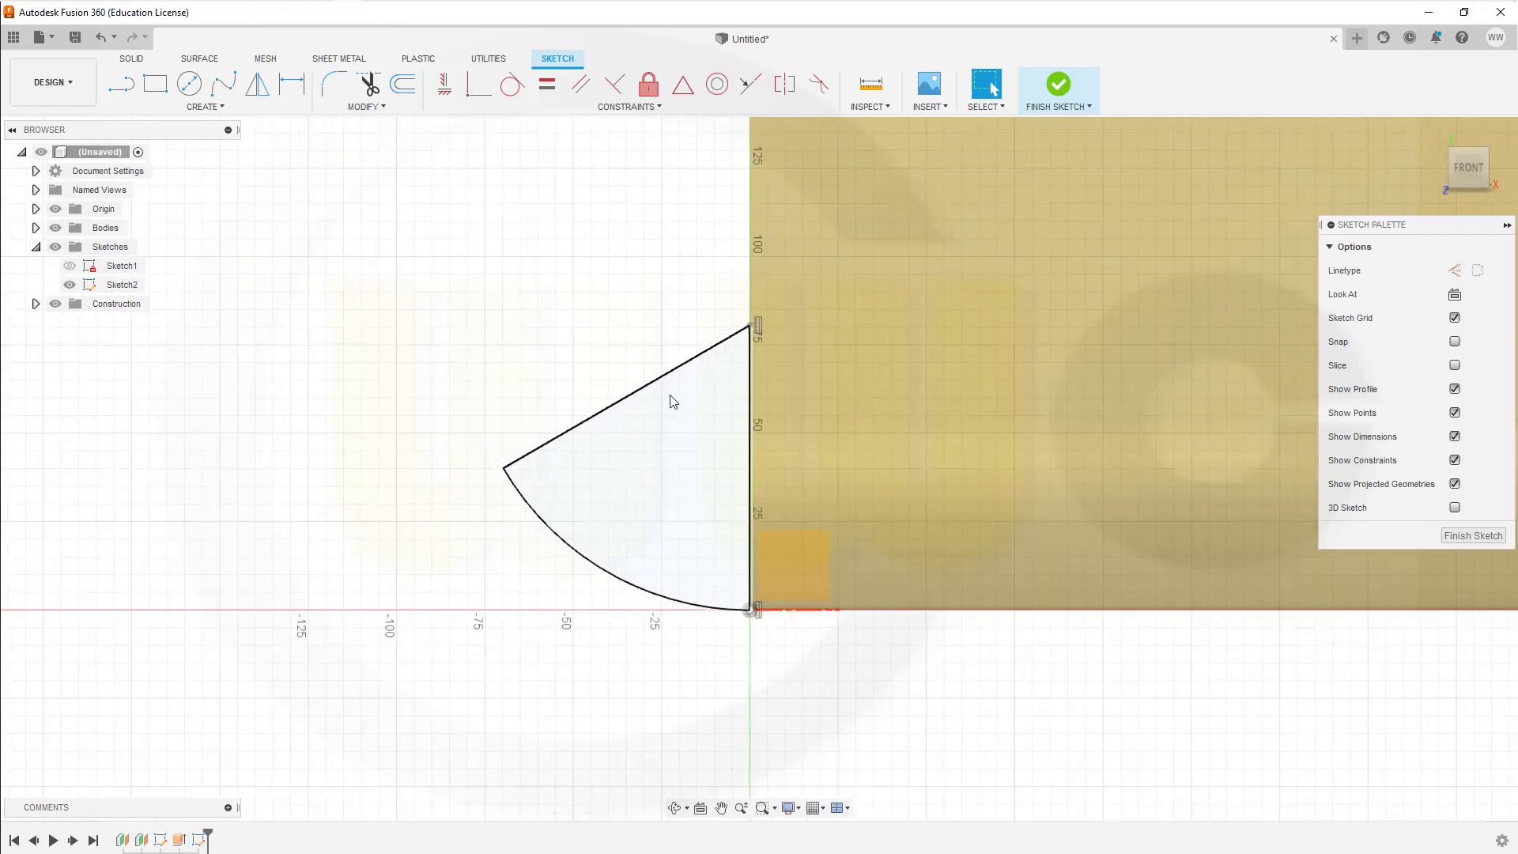
pyautogui.click(616, 411)
pyautogui.rightClick(616, 411)
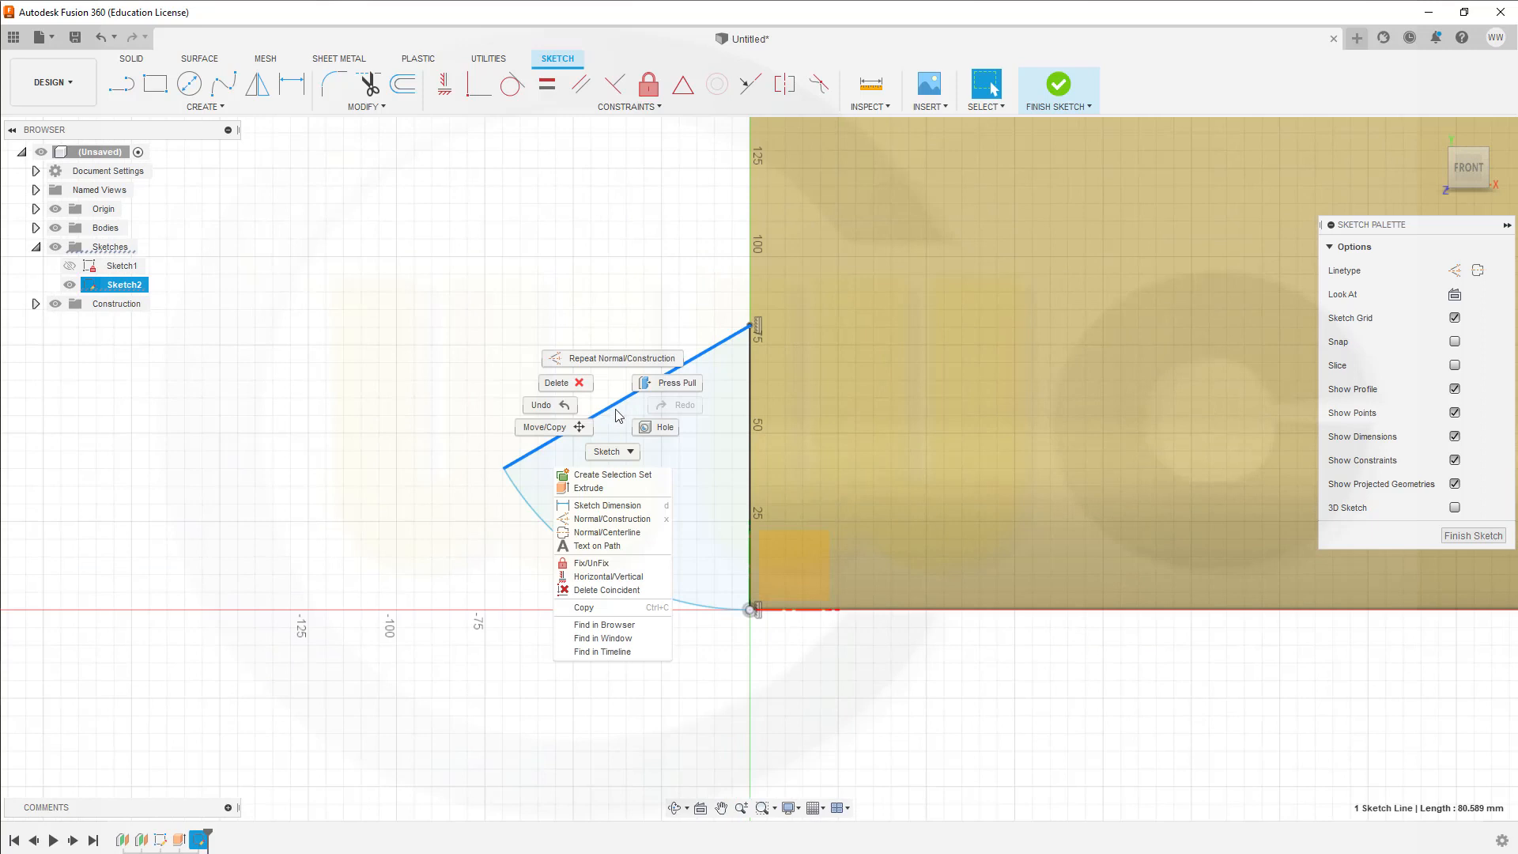
pyautogui.click(630, 521)
pyautogui.click(471, 315)
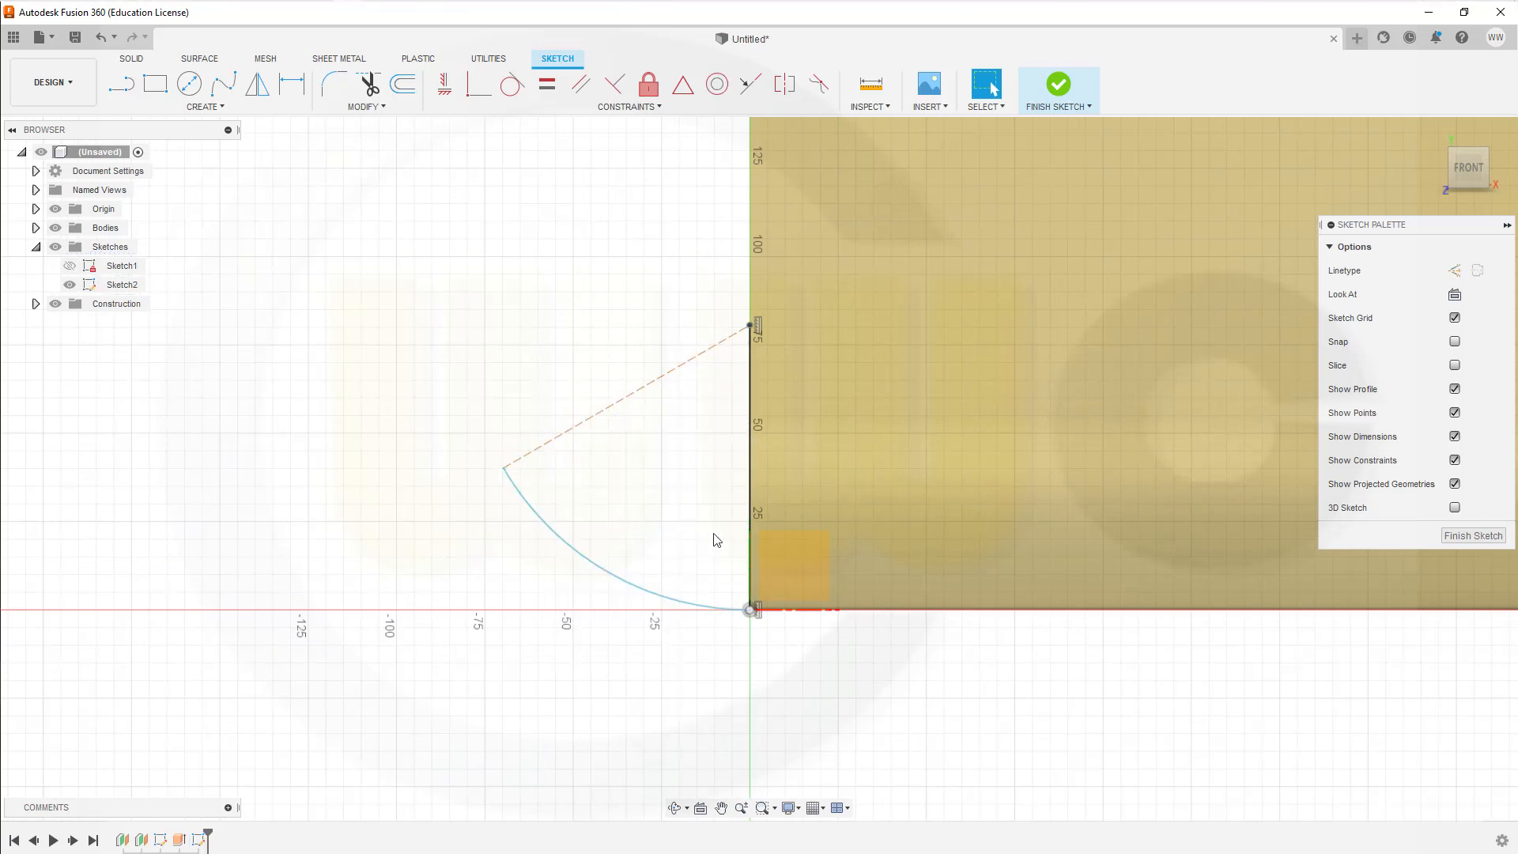
pyautogui.click(750, 553)
pyautogui.rightClick(751, 553)
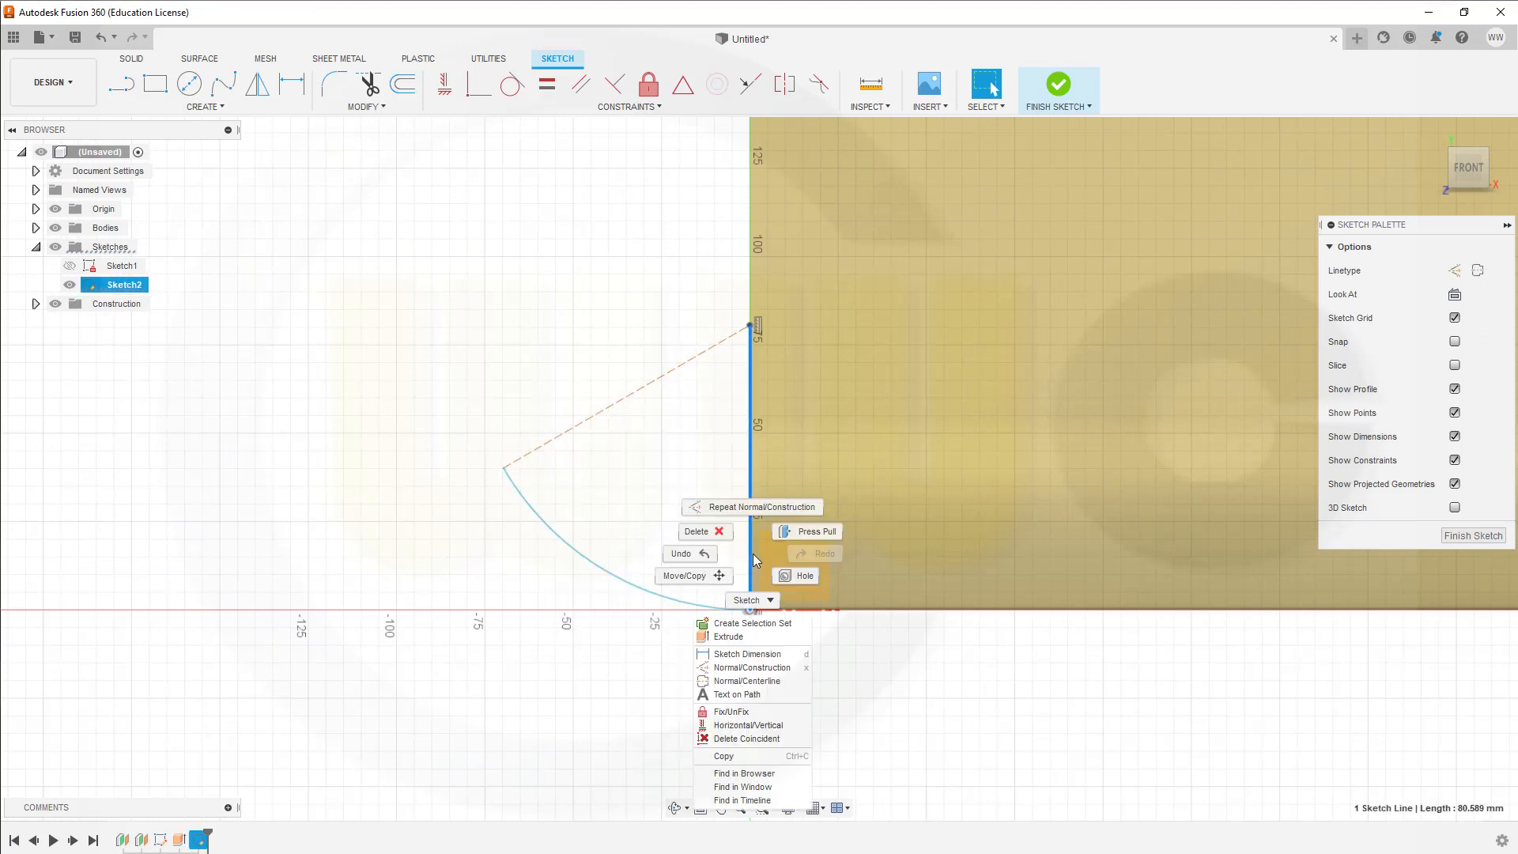
pyautogui.click(752, 667)
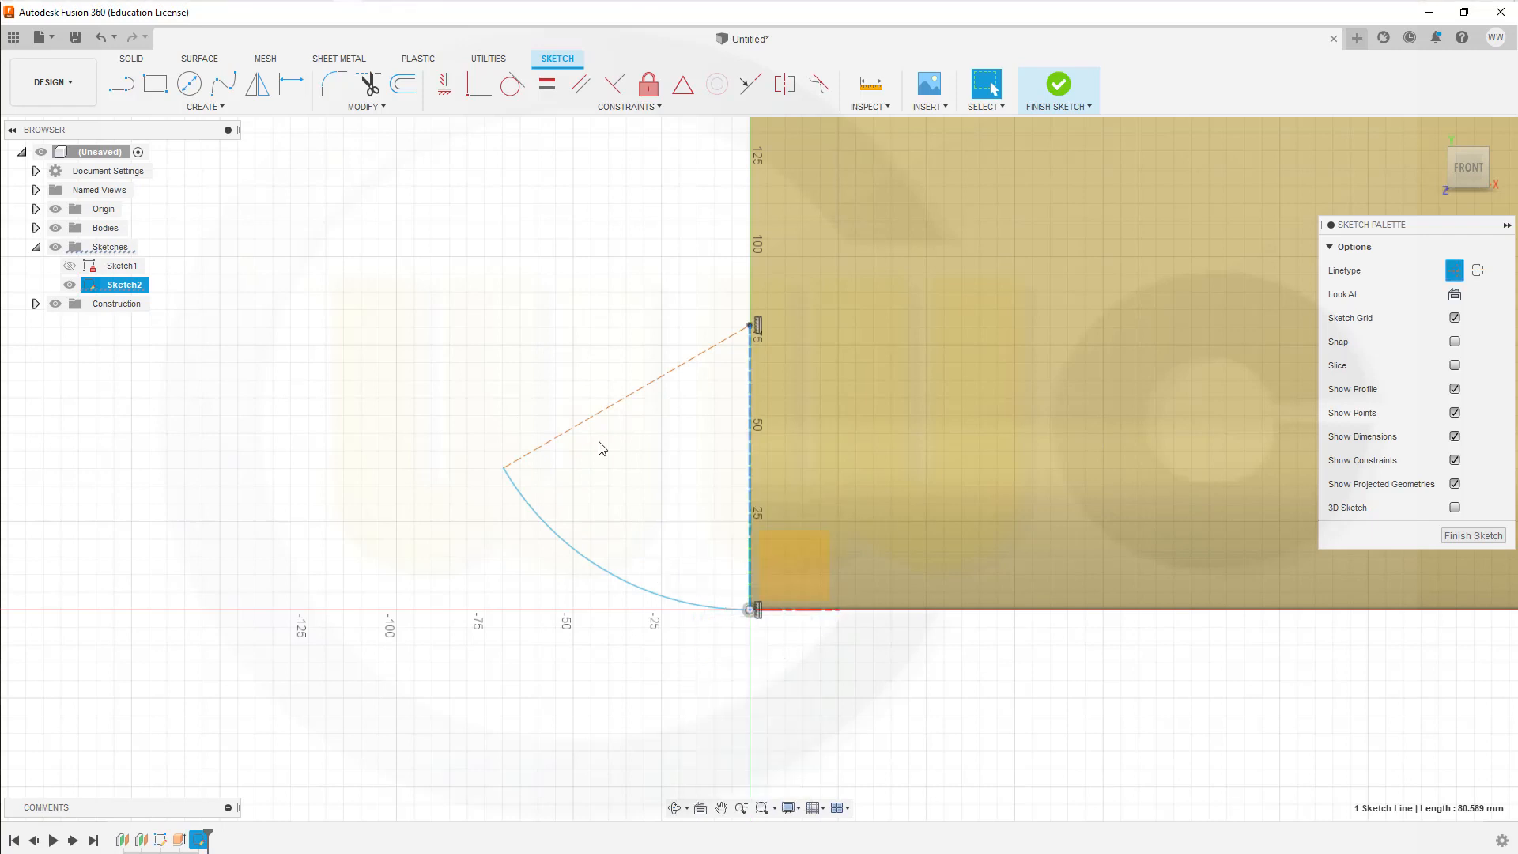
pyautogui.click(495, 301)
# Step: Dimension the angle between the slanted and the vertical construction line at the arc's centre as 80°
pyautogui.click(292, 83)
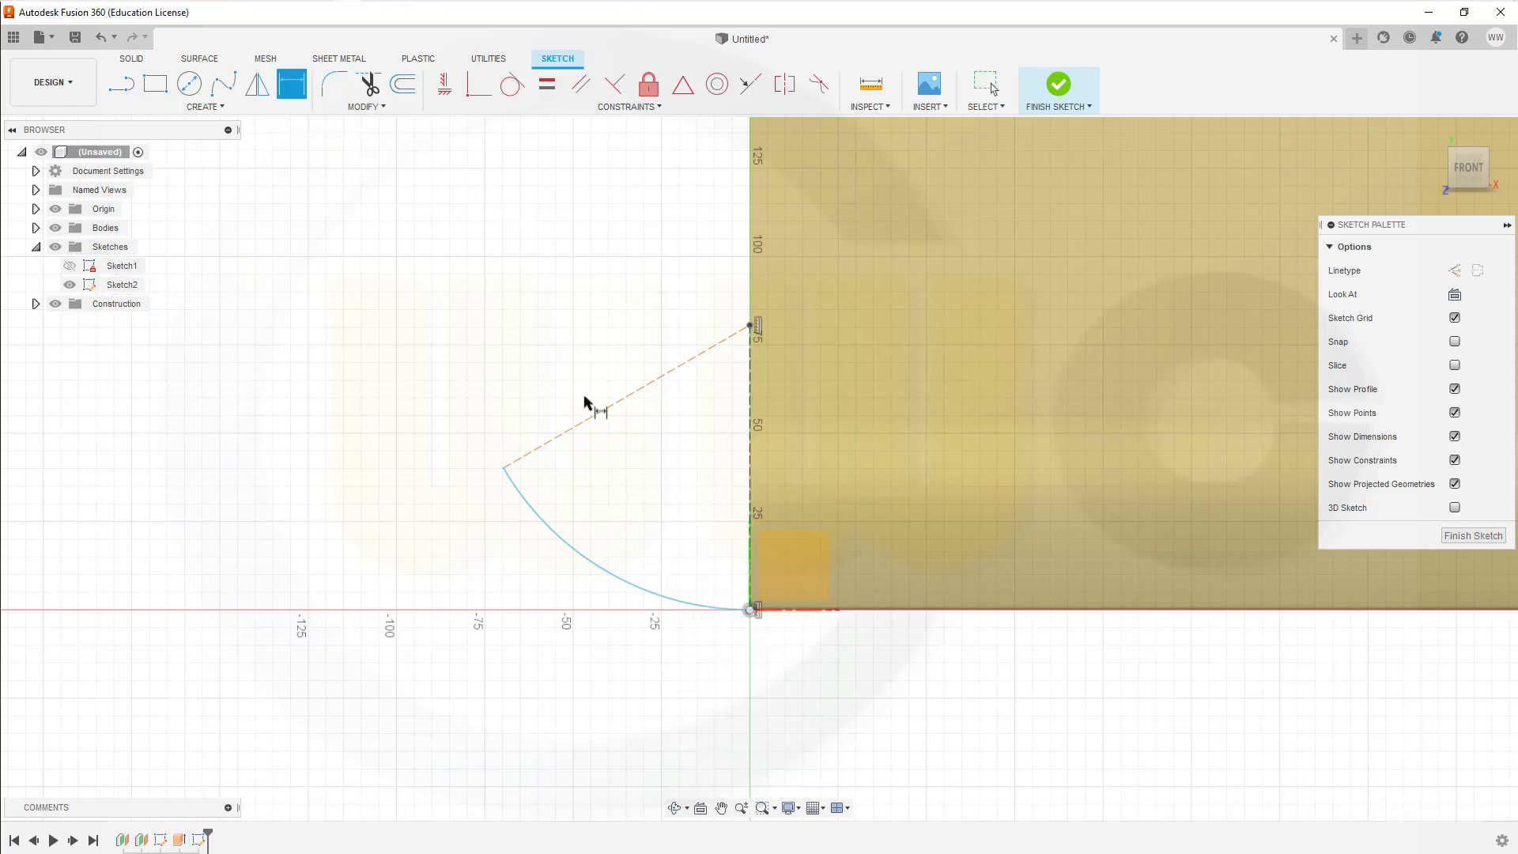
pyautogui.click(594, 456)
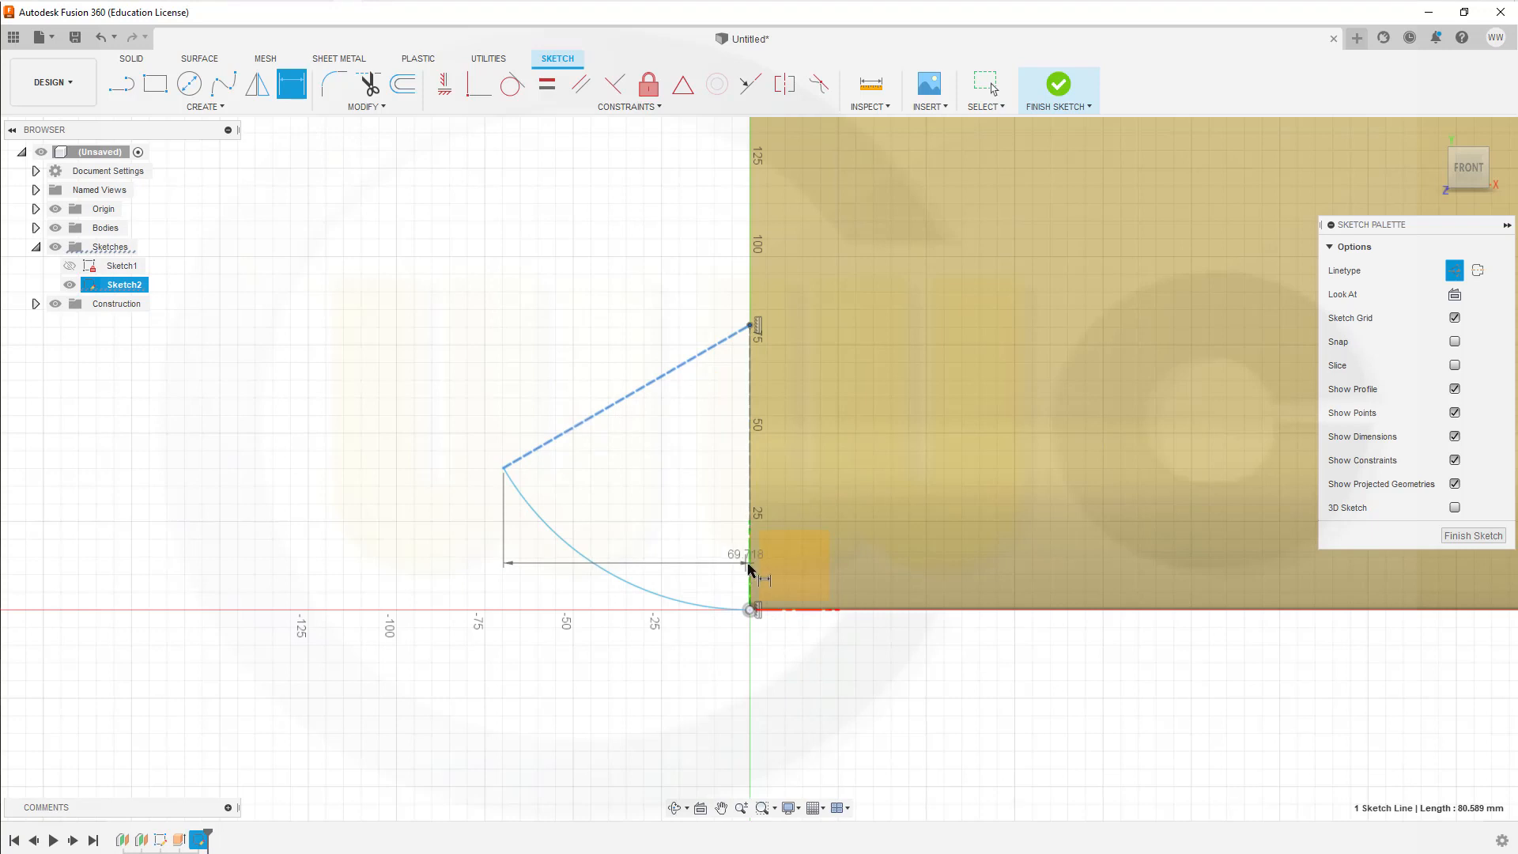
pyautogui.click(748, 568)
pyautogui.click(666, 530)
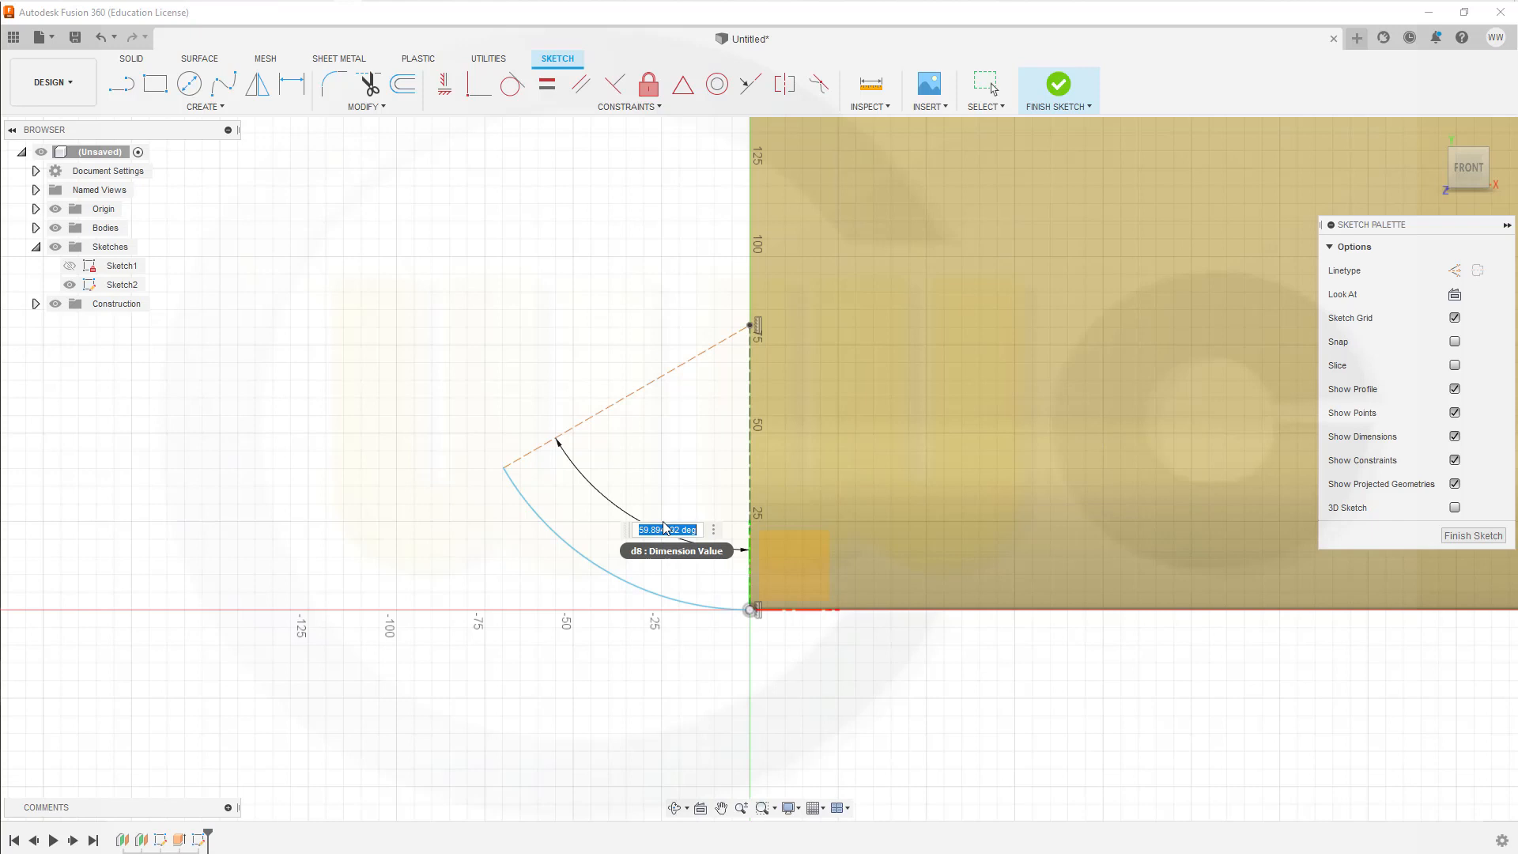
pyautogui.press('BackSpace')
pyautogui.write('80')
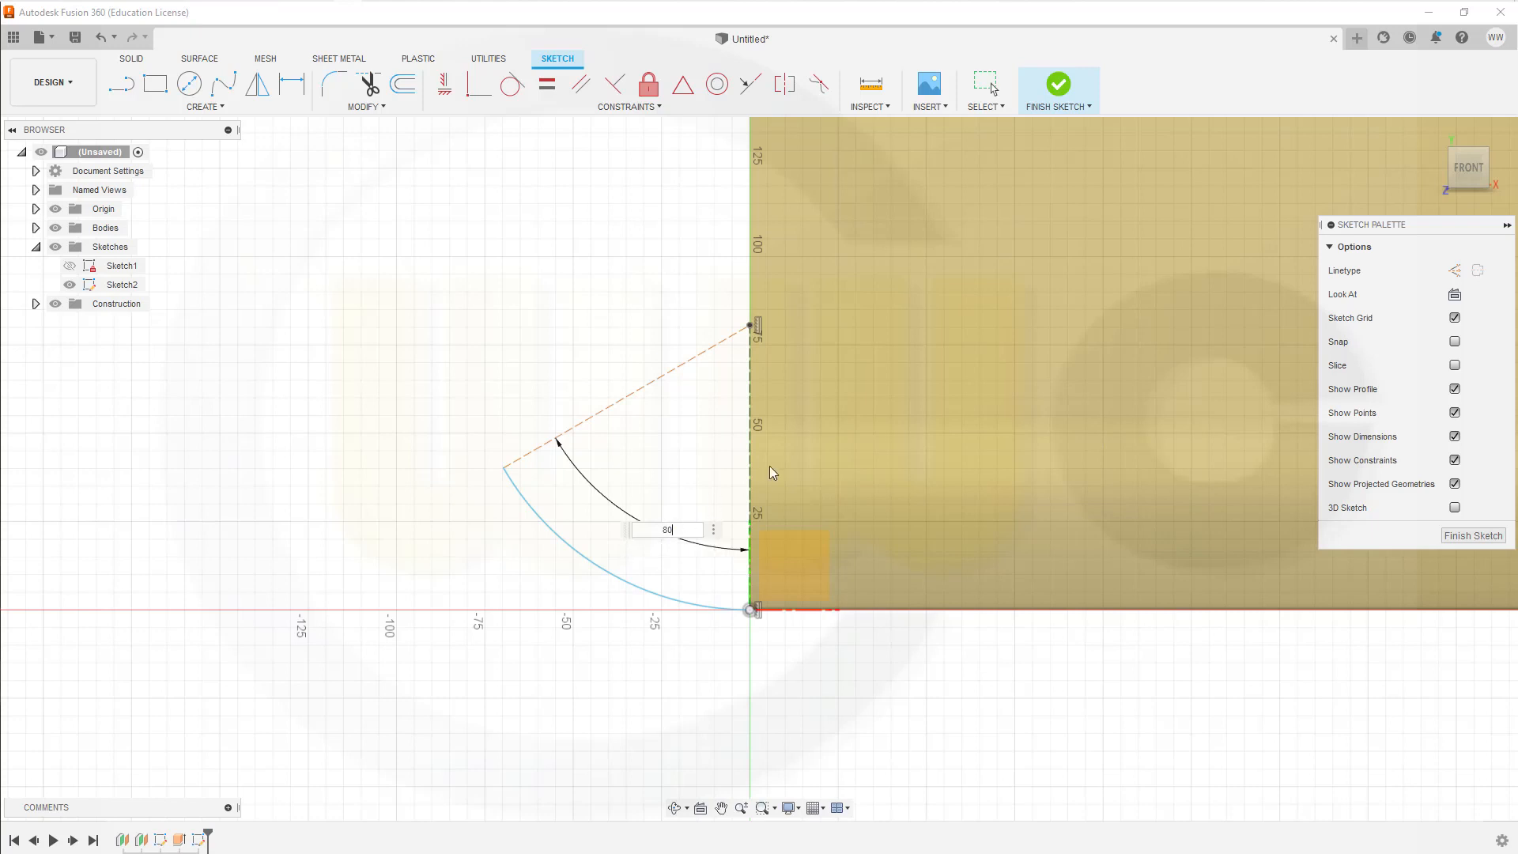
pyautogui.press('Return')
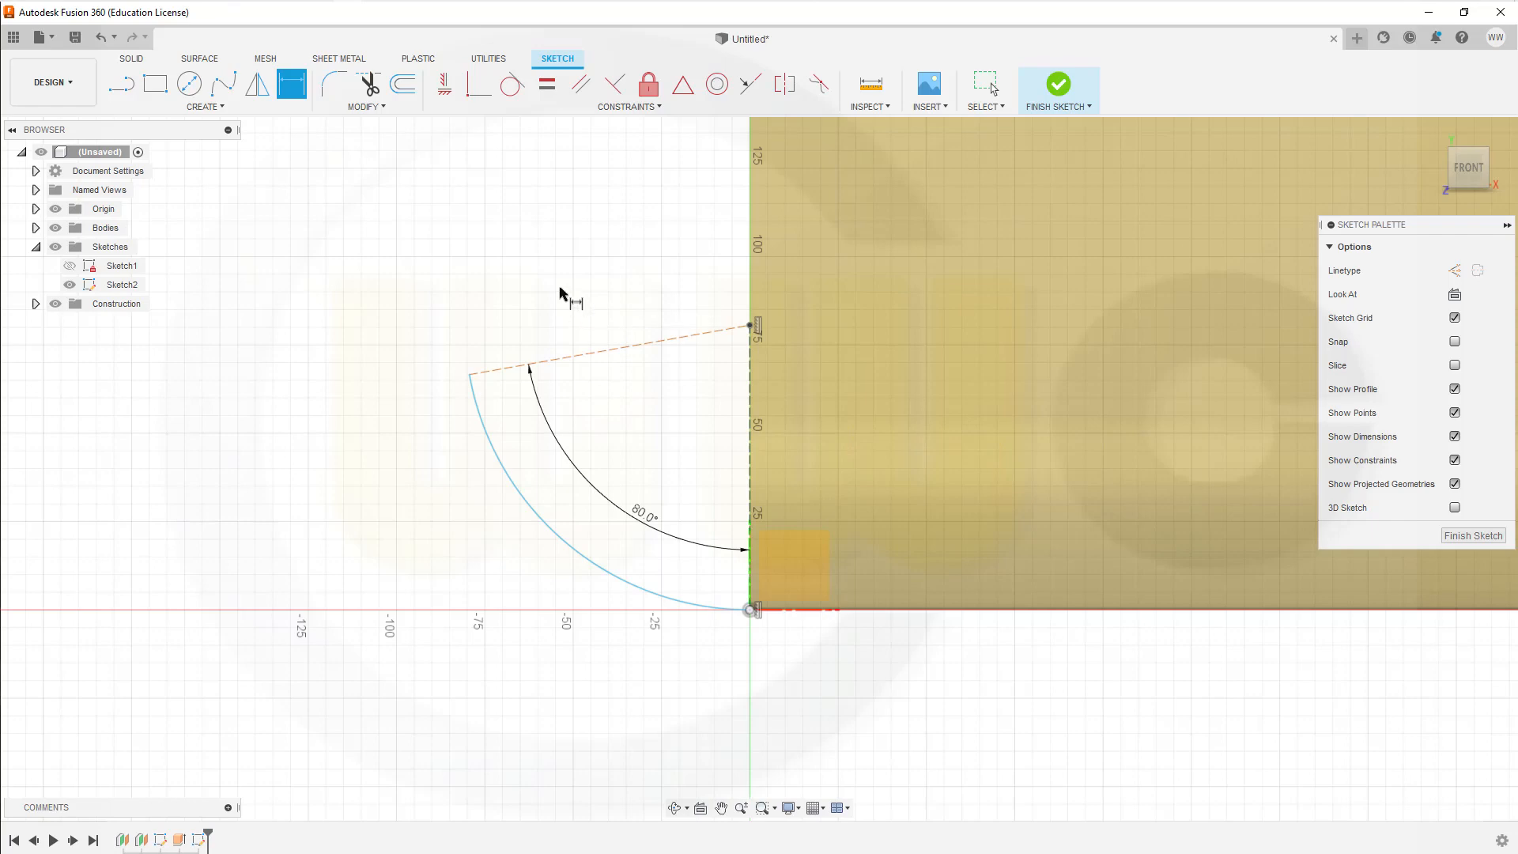
pyautogui.press('Escape')
# Step: Draw a line about 193 mm long from the arc's free end, leaning up and away from the surface
pyautogui.scroll(-2, 574, 286)
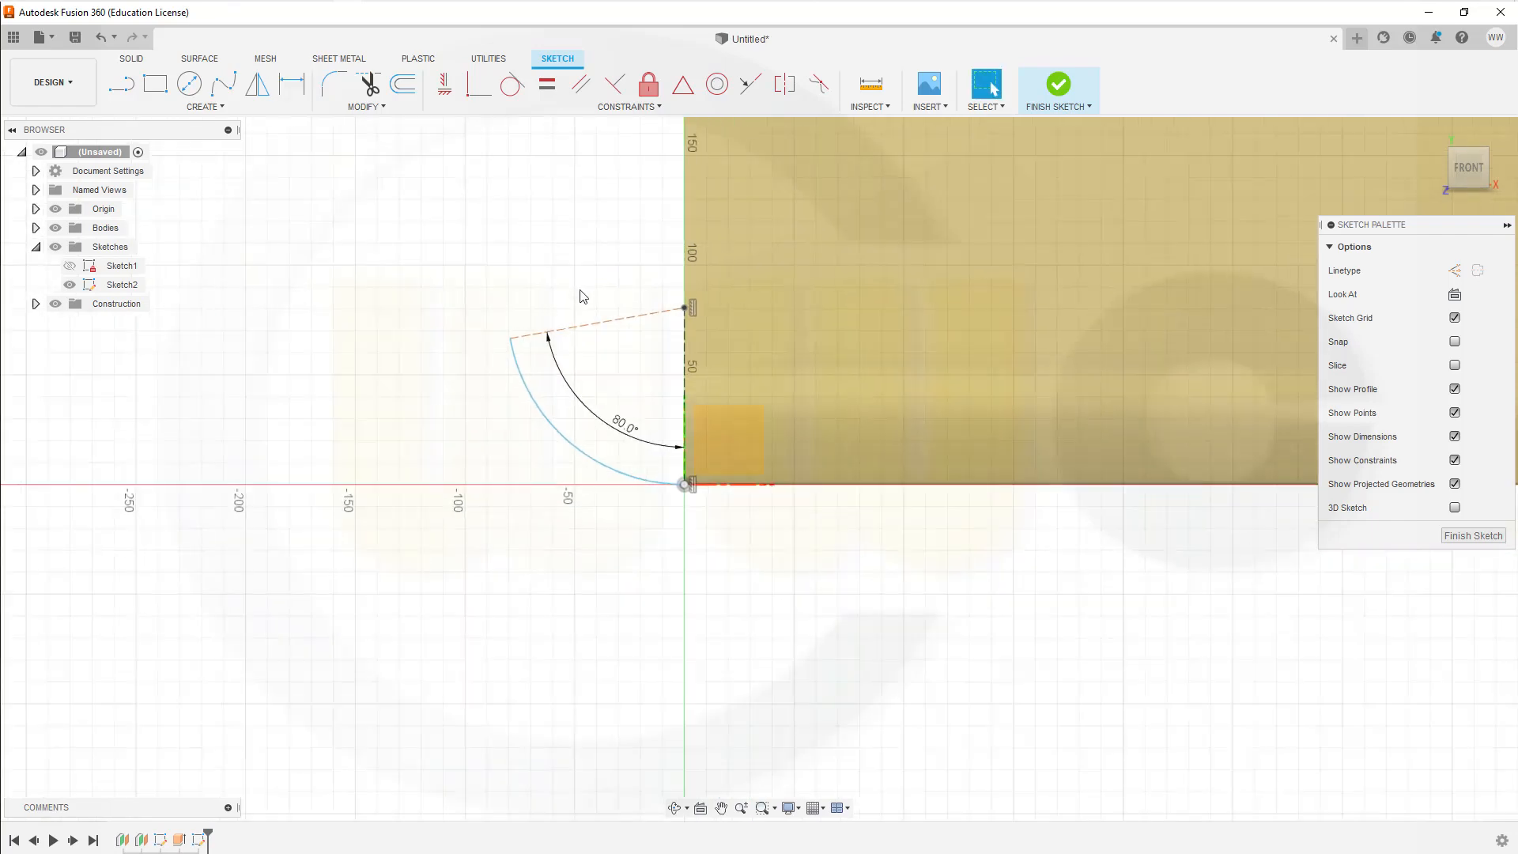
pyautogui.moveTo(585, 272)
pyautogui.keyDown('shift'); pyautogui.mouseDown(button='middle')
pyautogui.moveTo(600, 260)
pyautogui.moveTo(585, 427)
pyautogui.moveTo(613, 405)
pyautogui.mouseUp(button='middle'); pyautogui.keyUp('shift')
pyautogui.scroll(5, 691, 388)
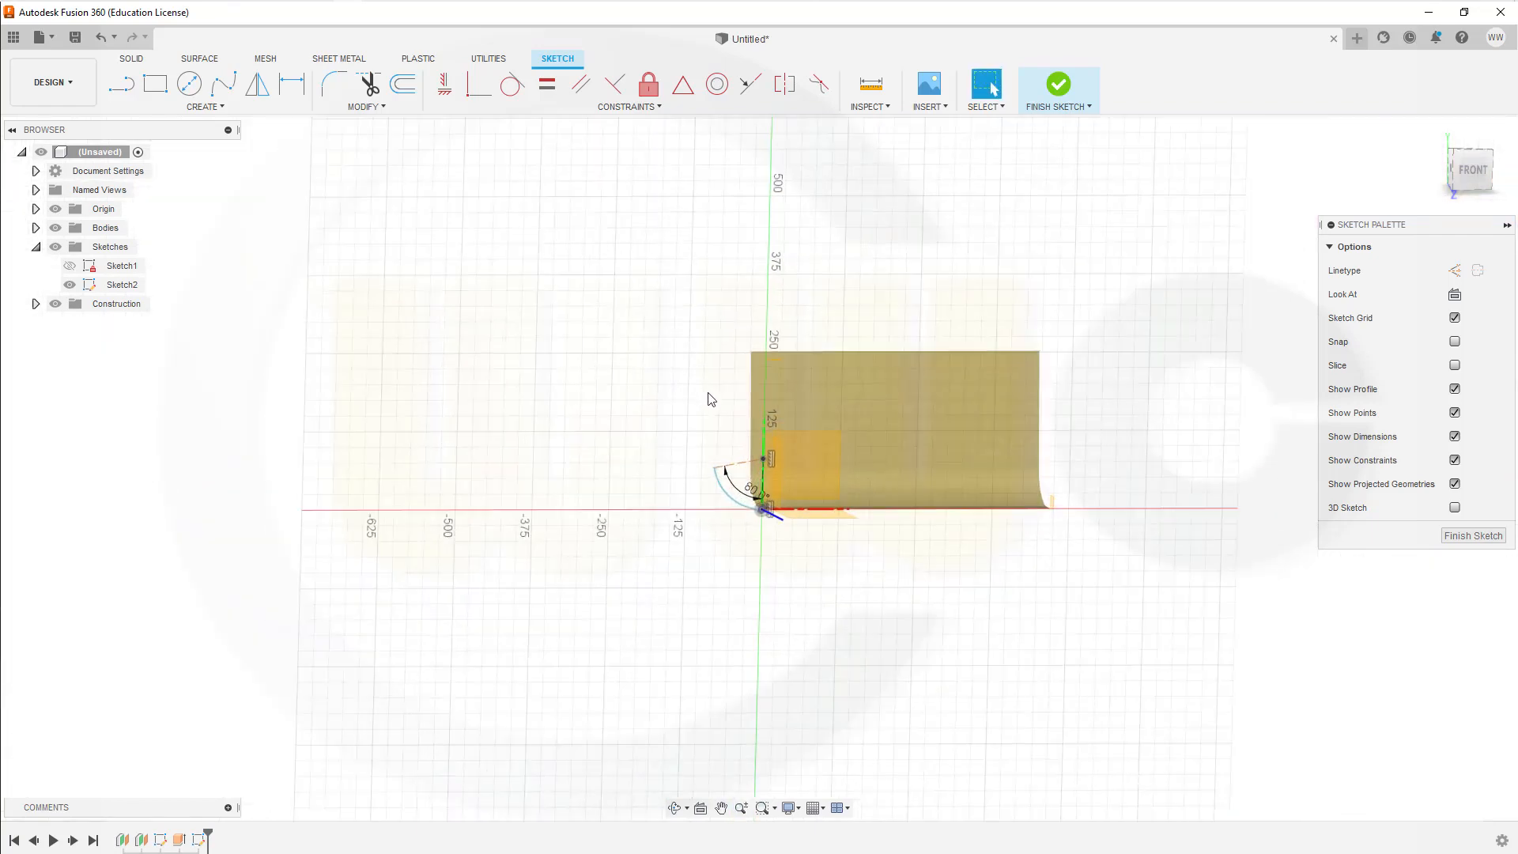
pyautogui.click(121, 83)
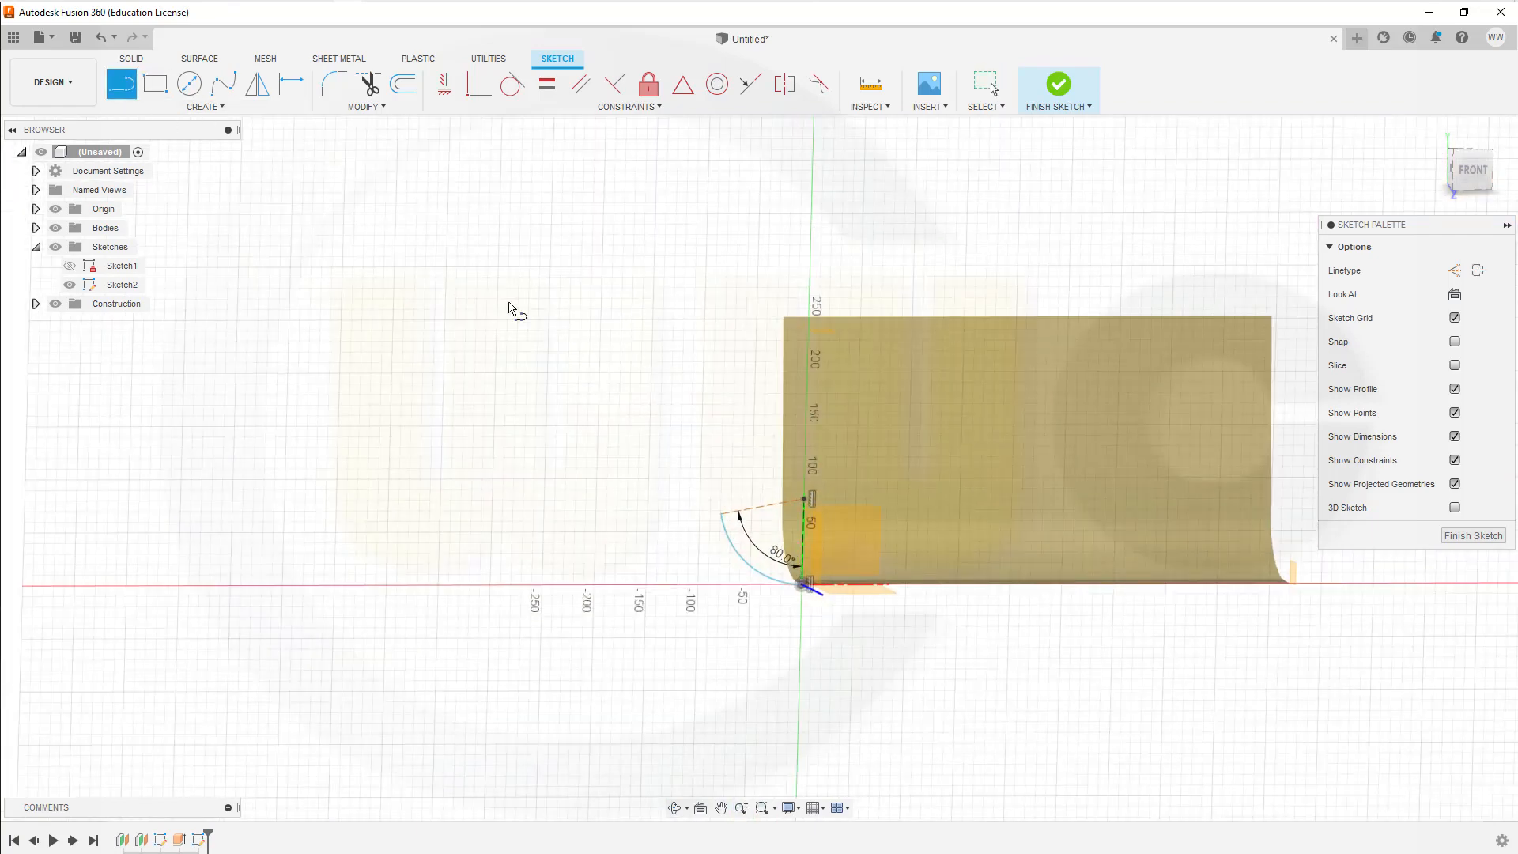
pyautogui.click(720, 514)
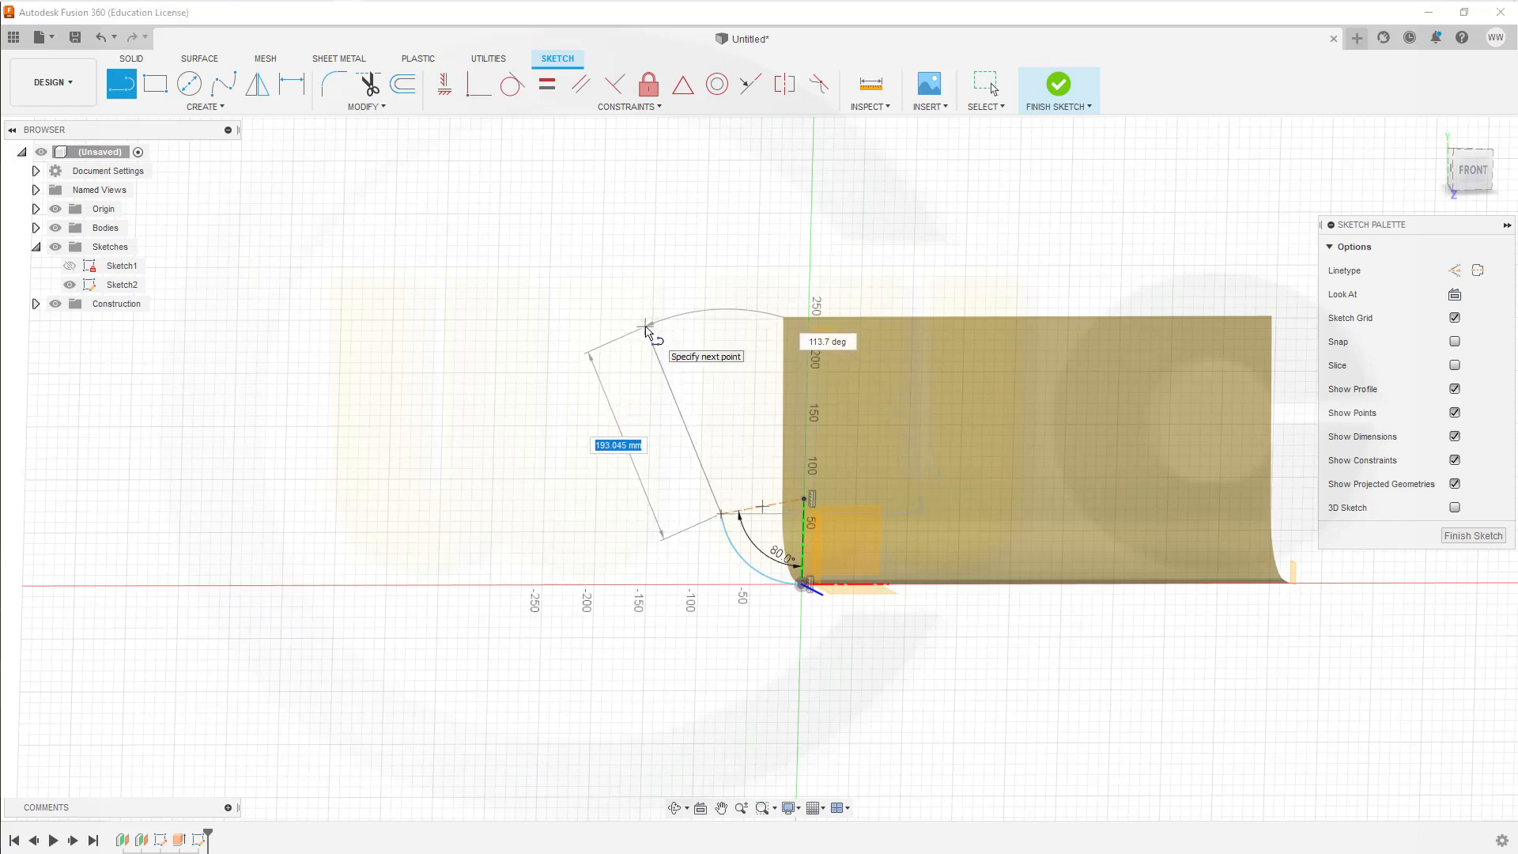
pyautogui.click(645, 327)
pyautogui.press('Escape')
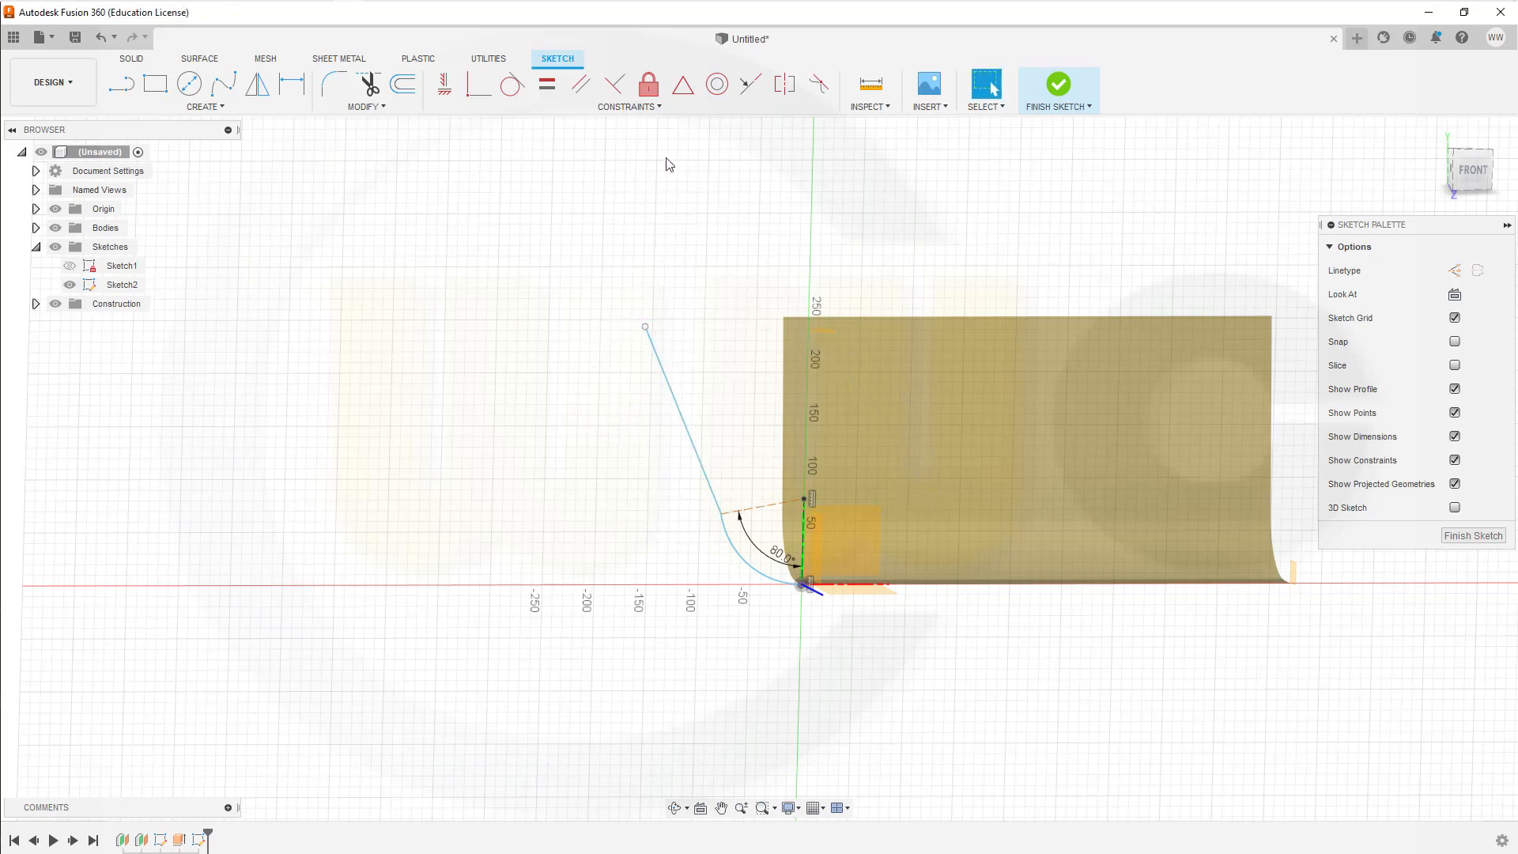
# Step: Project the upper construction plane into the sketch and make the slanted line's upper endpoint coincident with the projected line
pyautogui.click(207, 107)
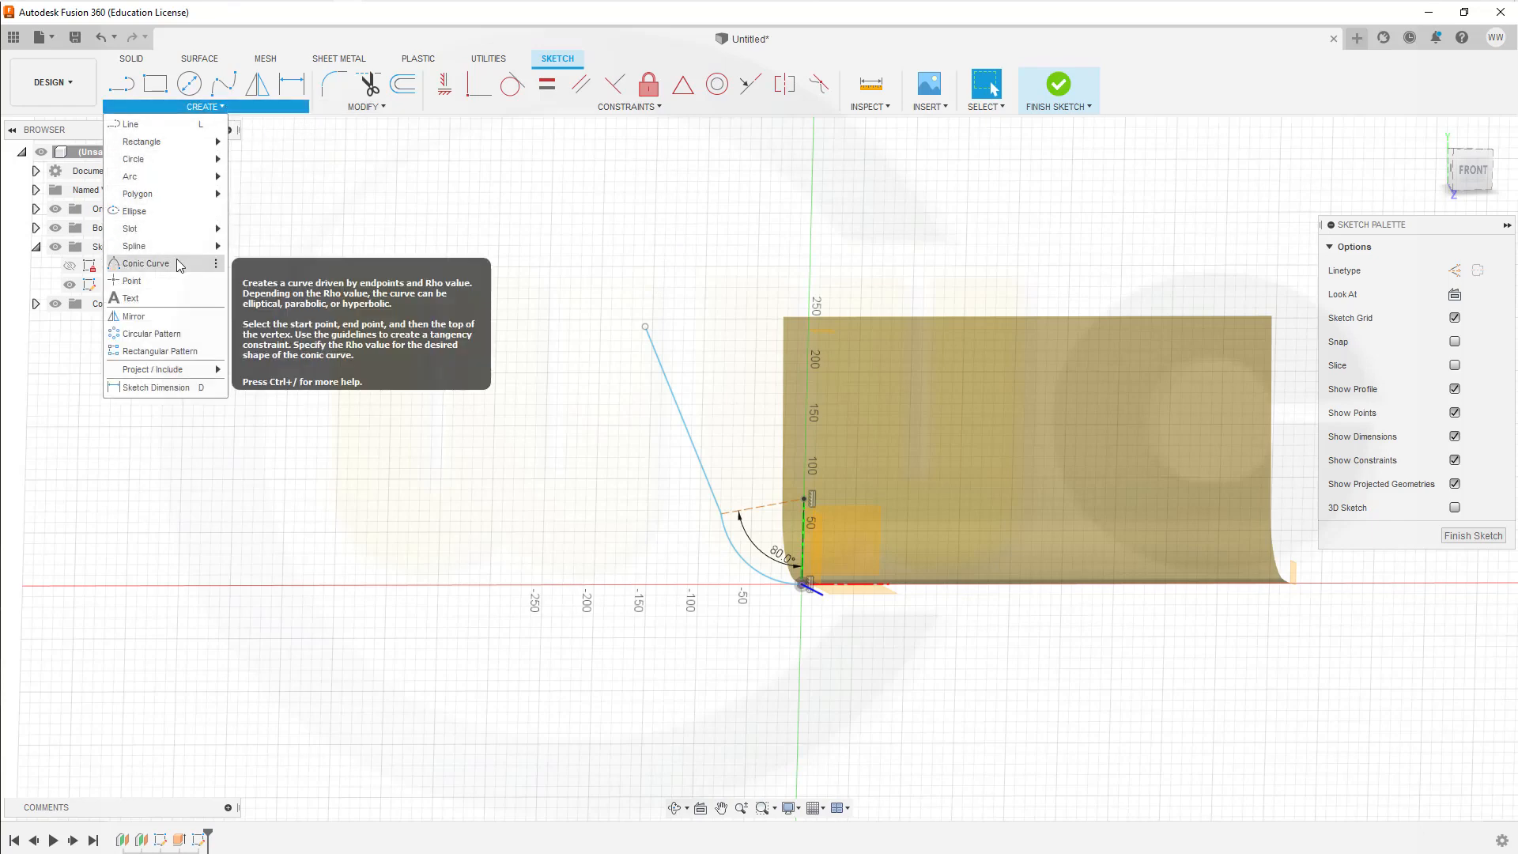
pyautogui.moveTo(188, 372)
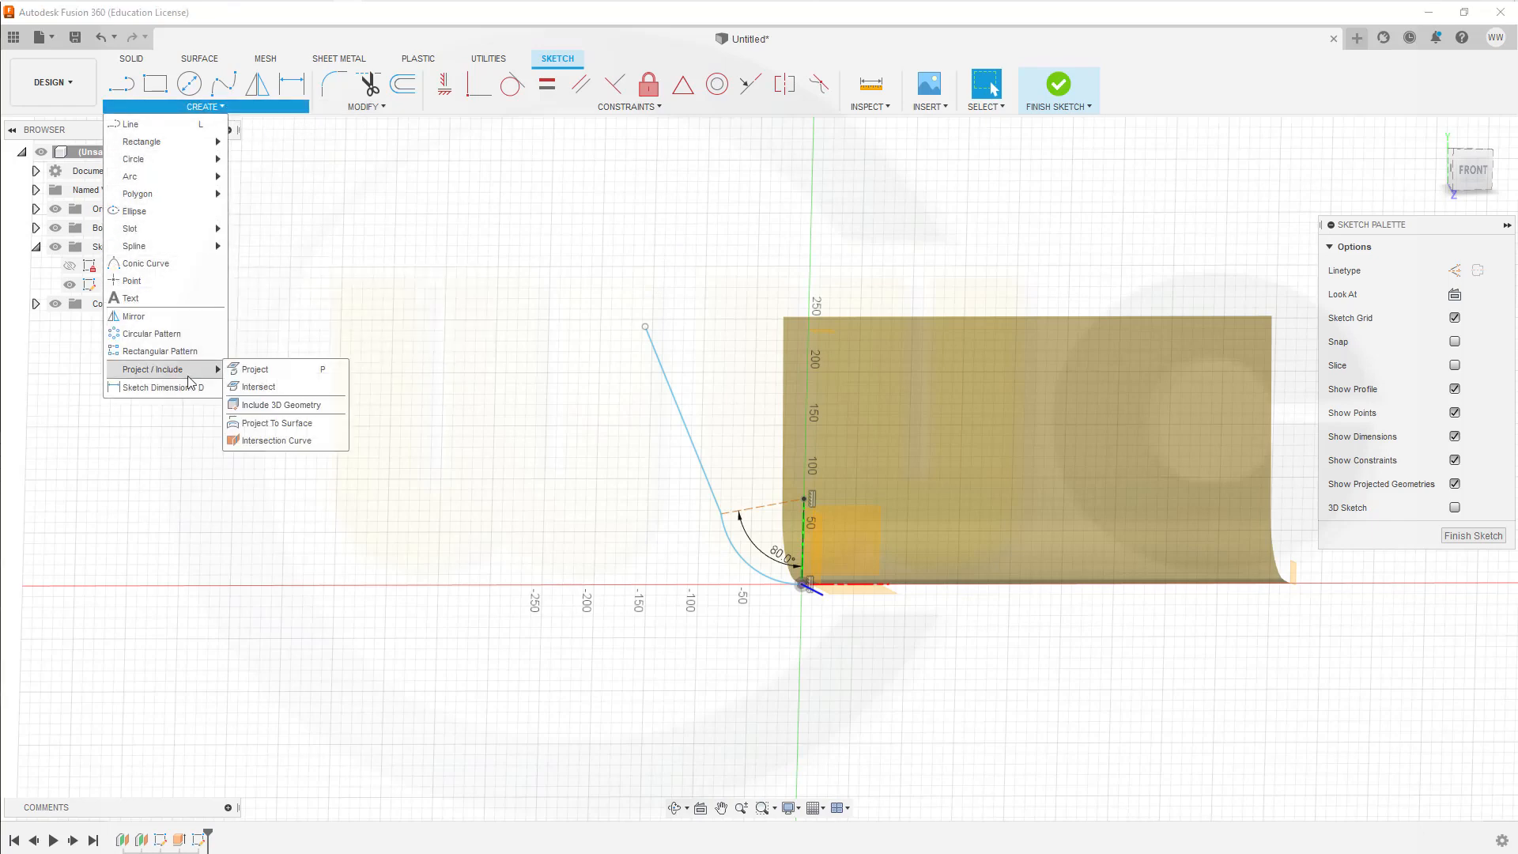
pyautogui.click(245, 369)
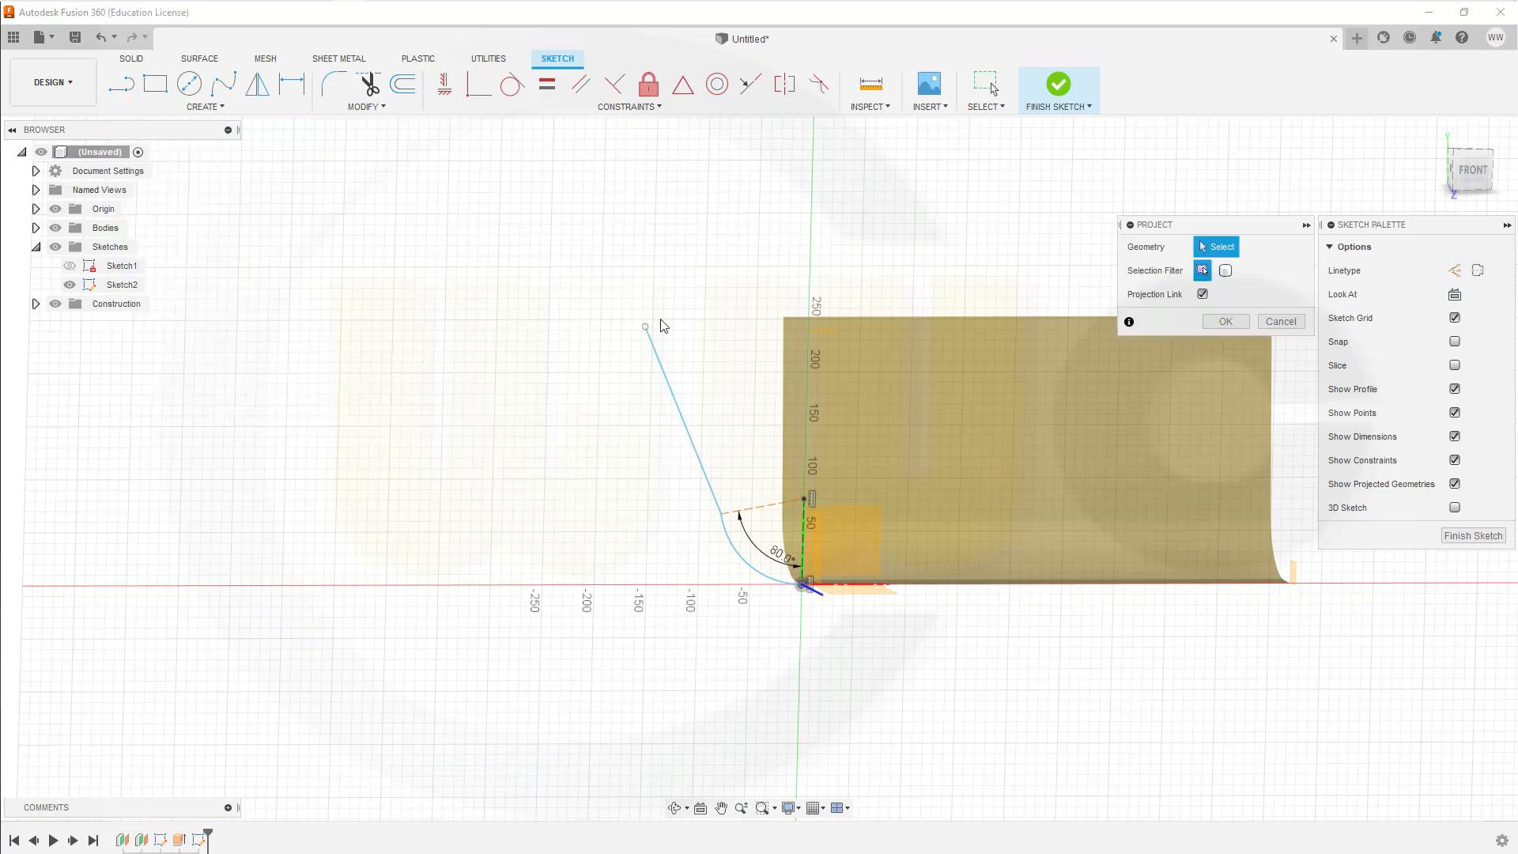
pyautogui.click(823, 342)
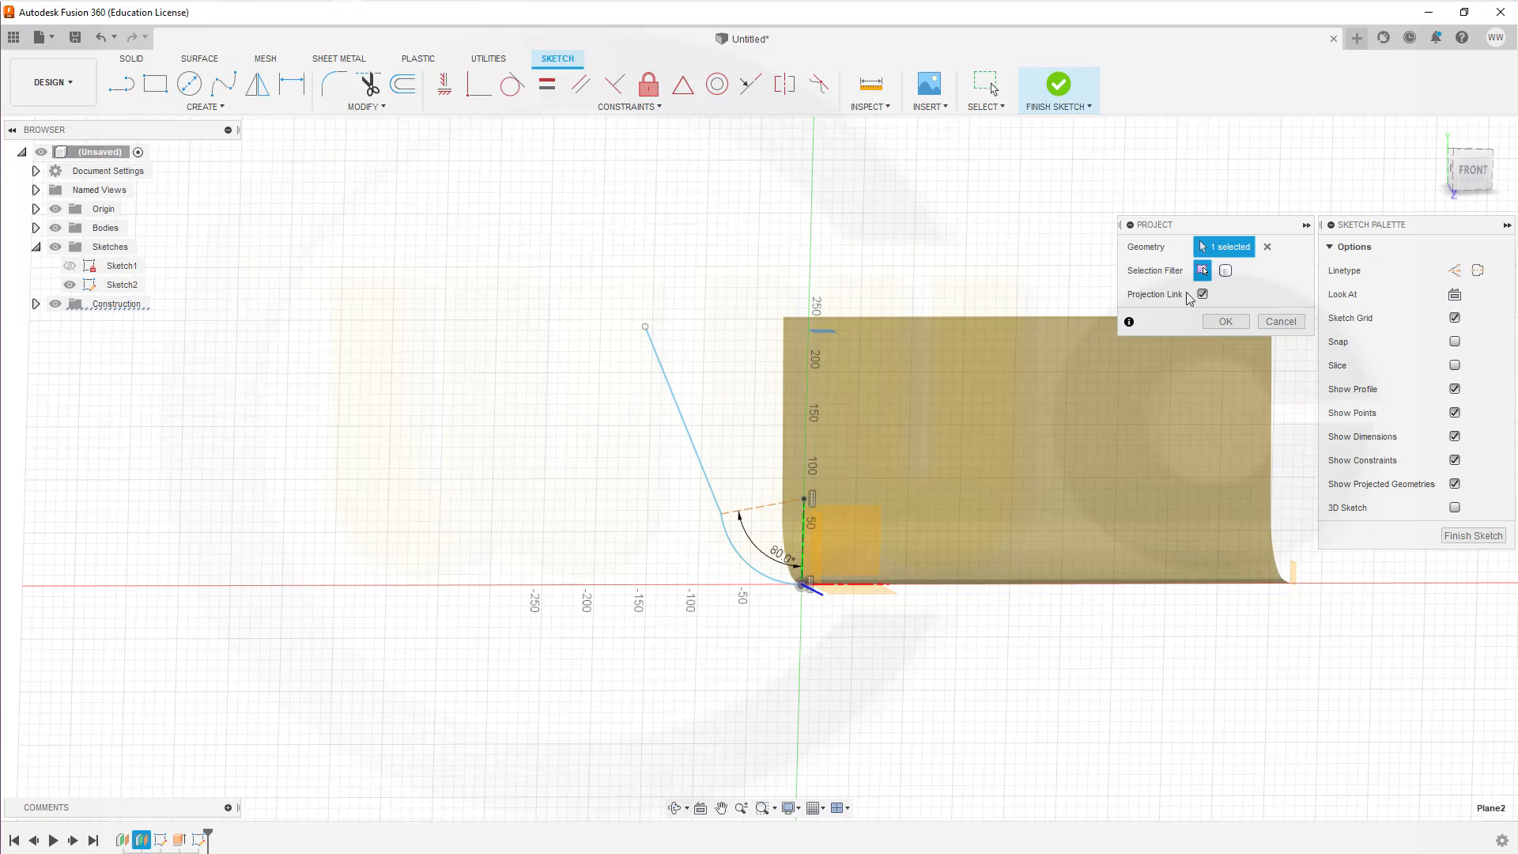
pyautogui.click(1225, 321)
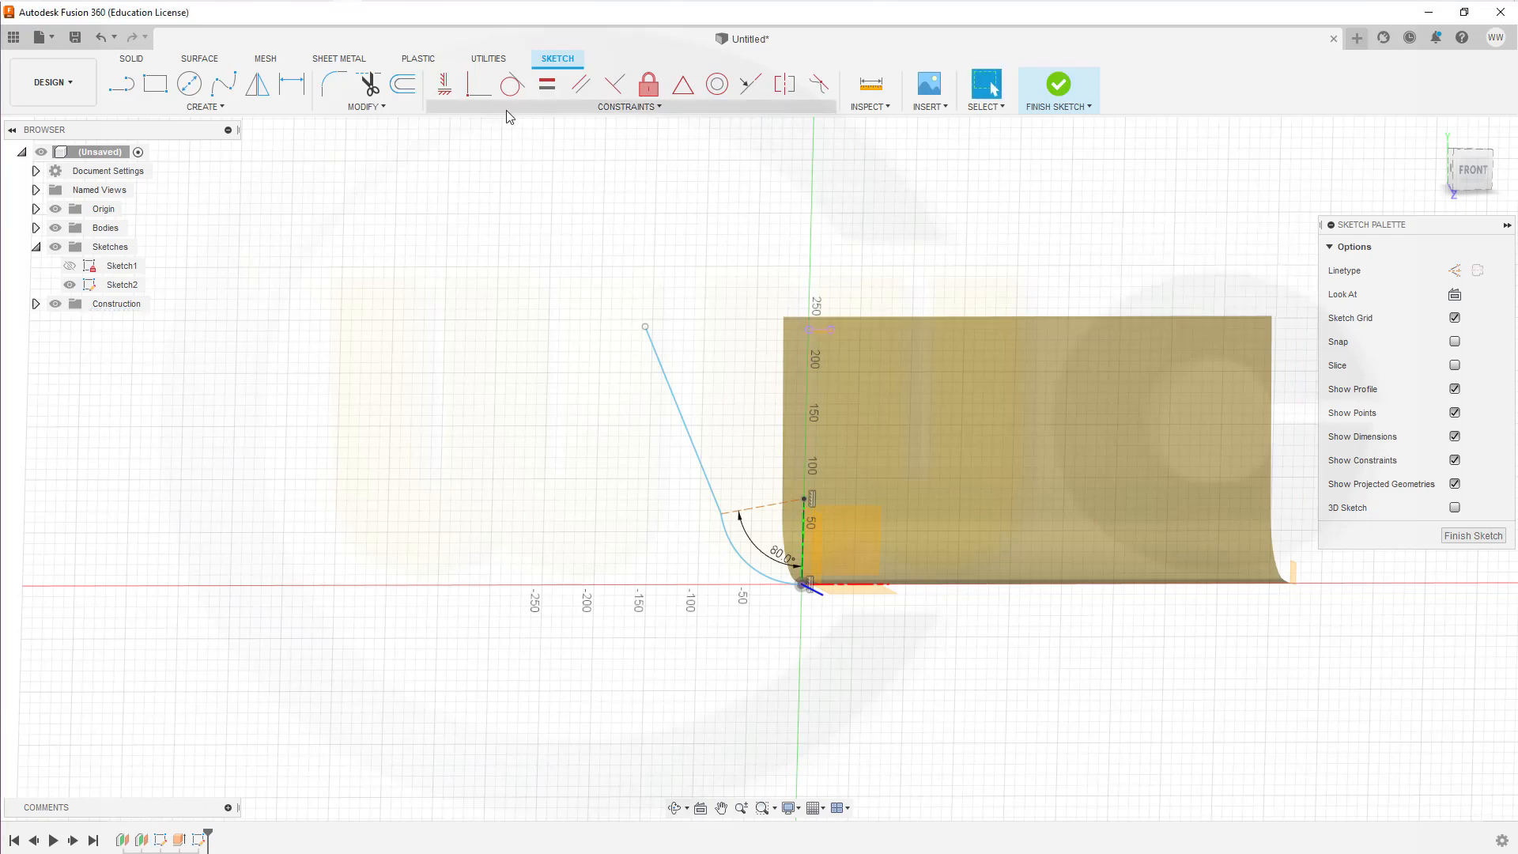
pyautogui.click(479, 85)
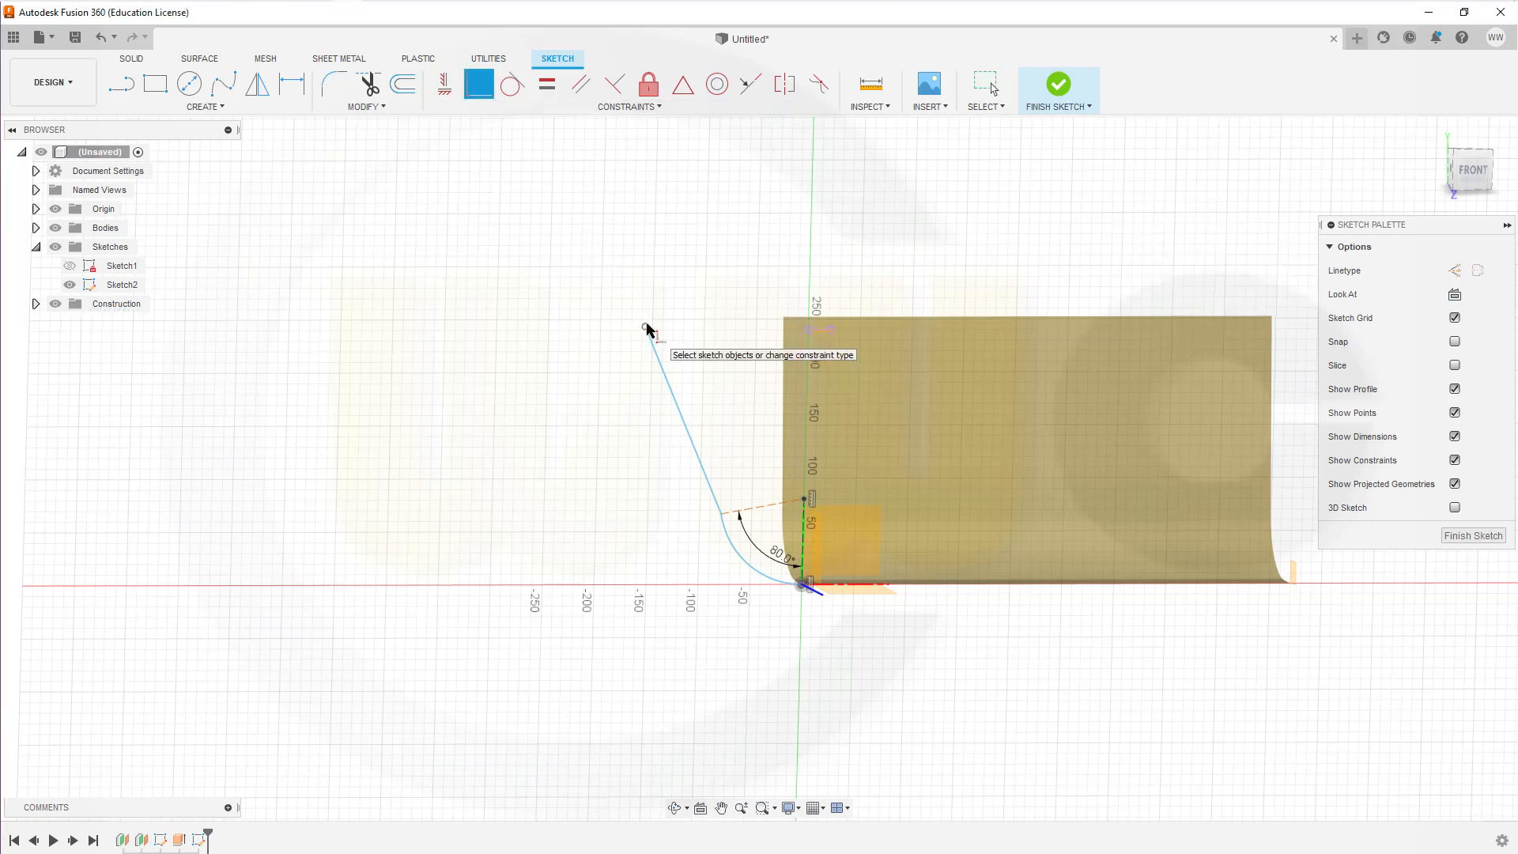
pyautogui.click(822, 334)
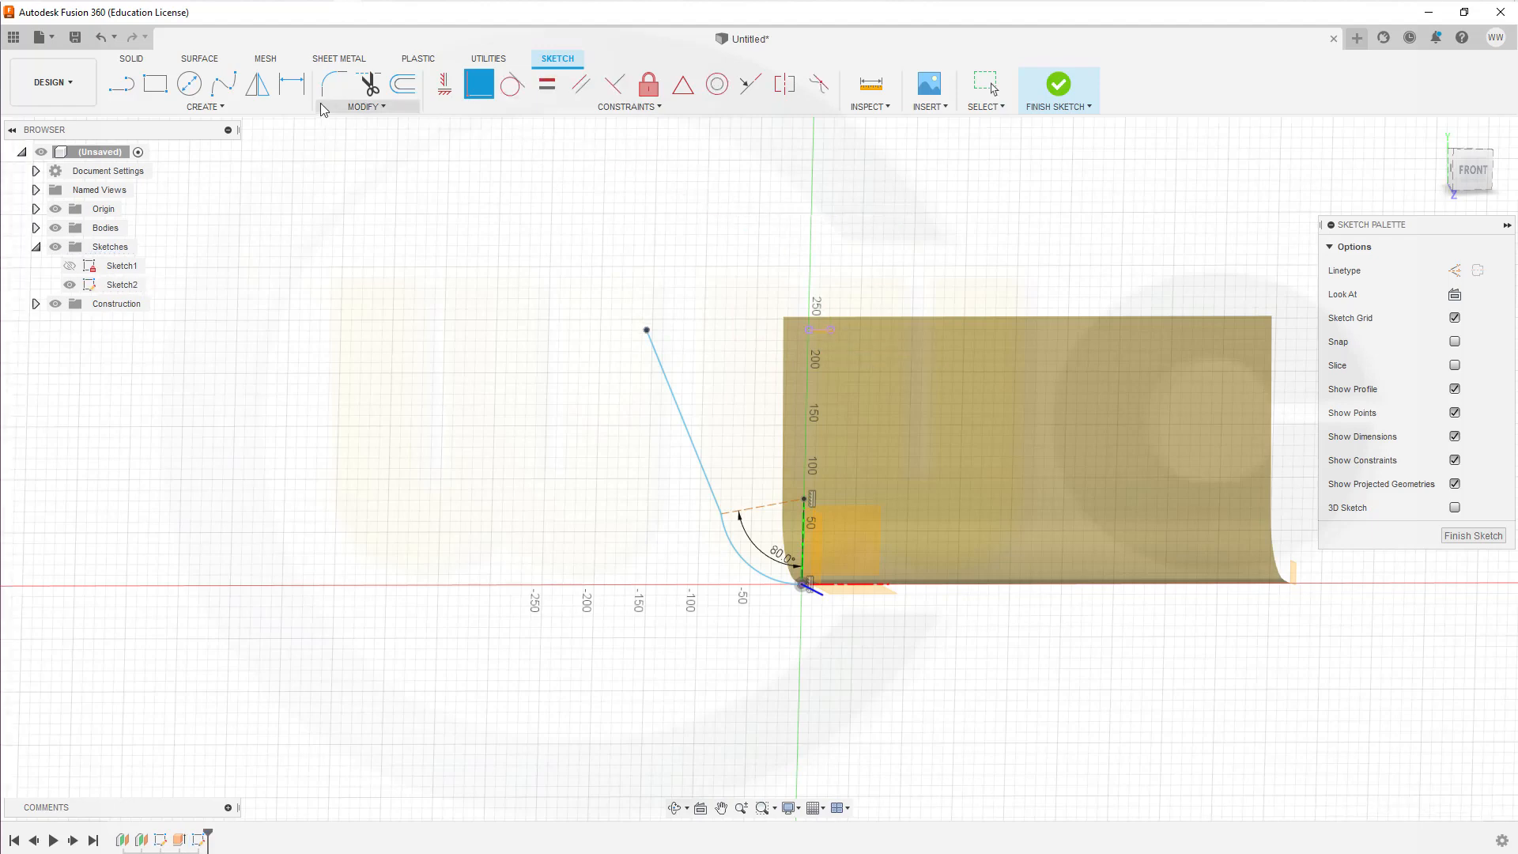
# Step: Dimension the angle between the solid slanted line and the vertical construction line as 10°, placing the dimension clear above the arc
pyautogui.click(294, 88)
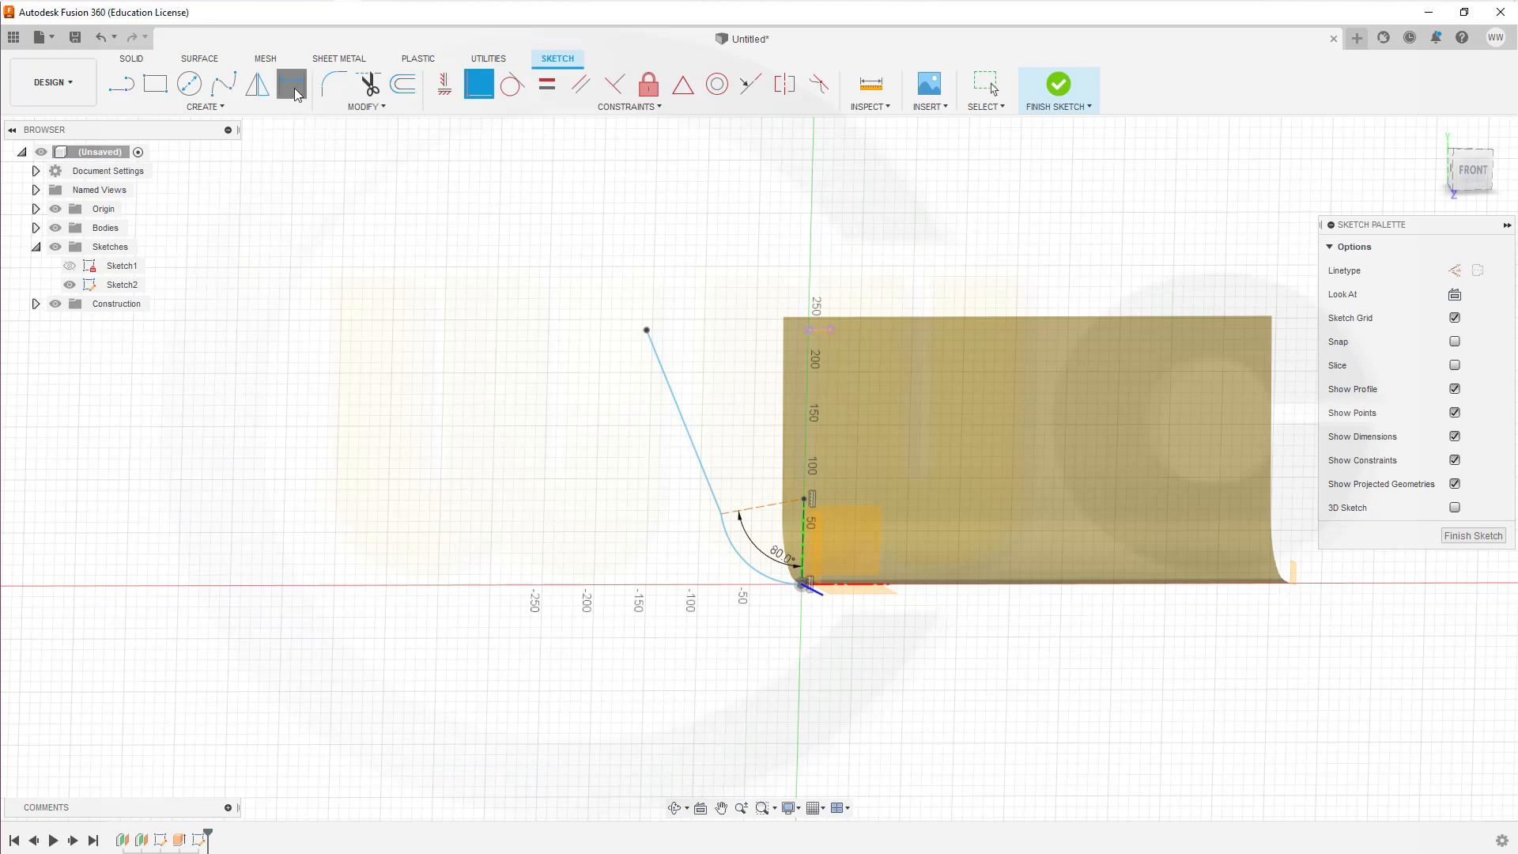
pyautogui.click(678, 412)
pyautogui.click(802, 554)
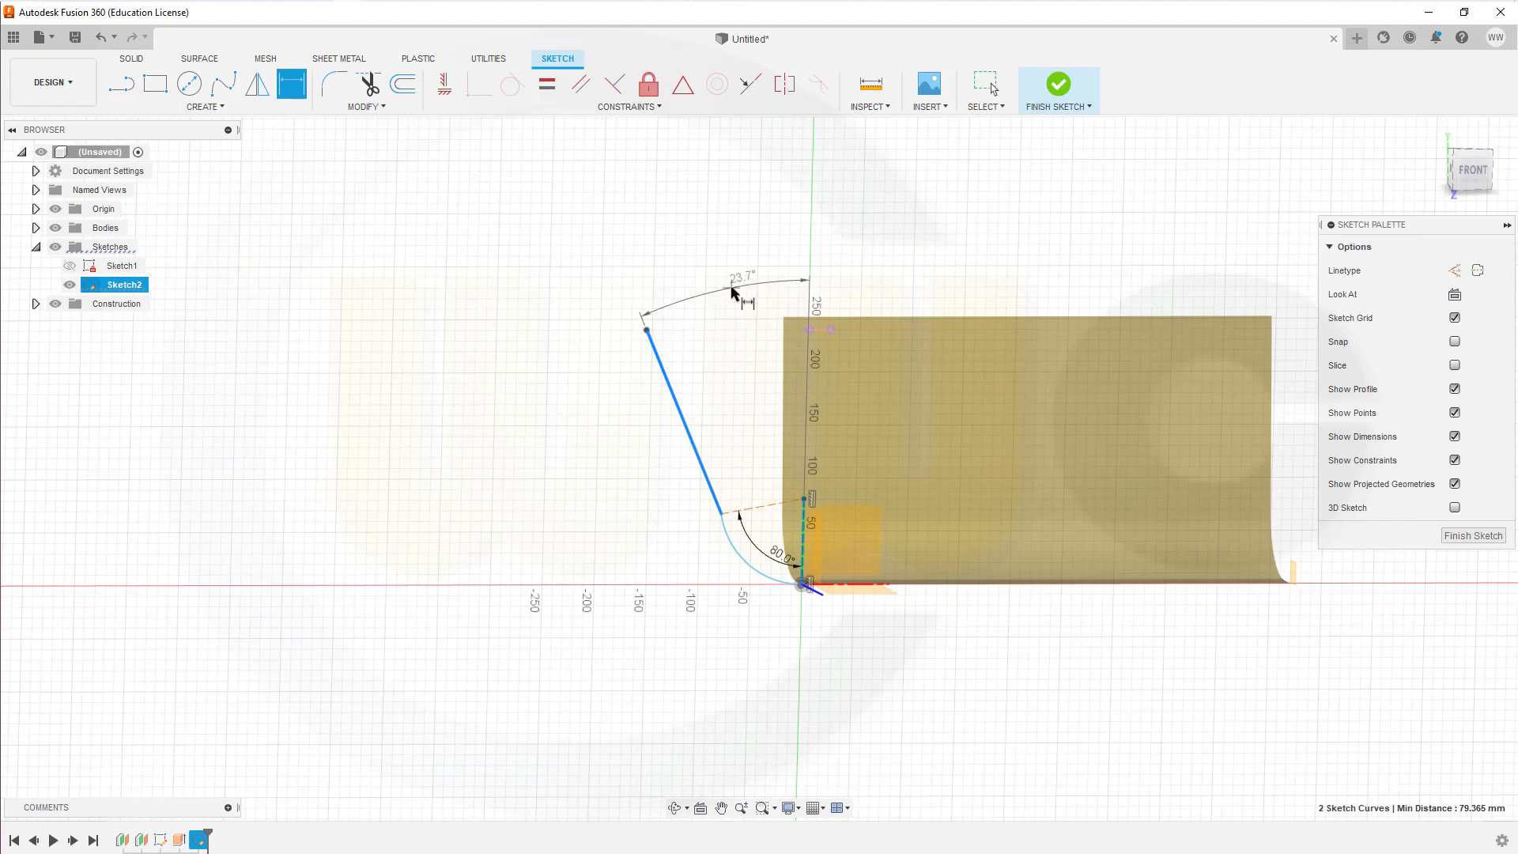
pyautogui.click(726, 287)
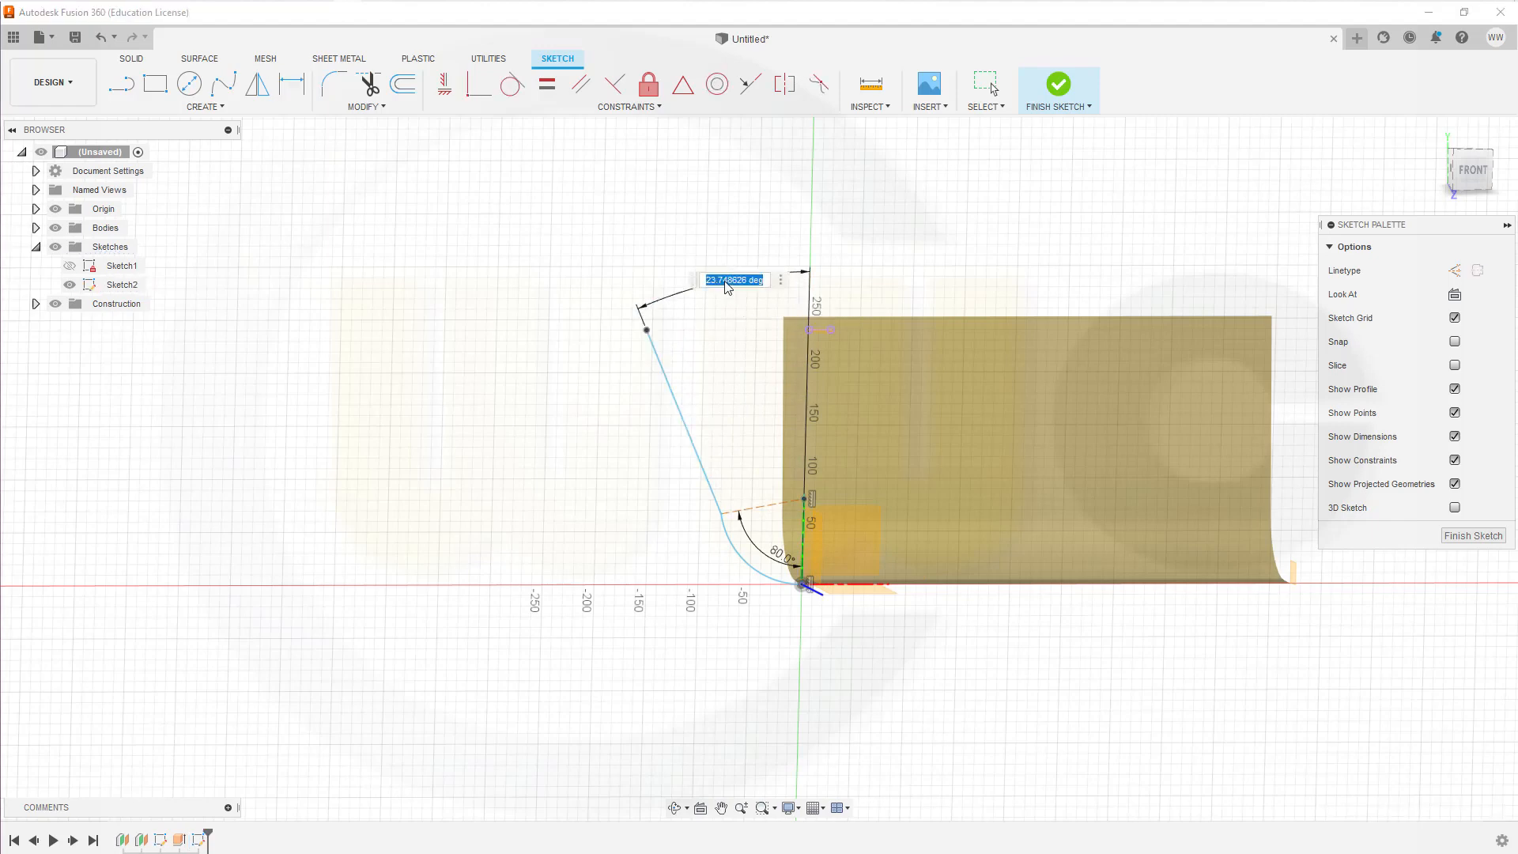
pyautogui.write('10')
pyautogui.press('Return')
pyautogui.press('Escape')
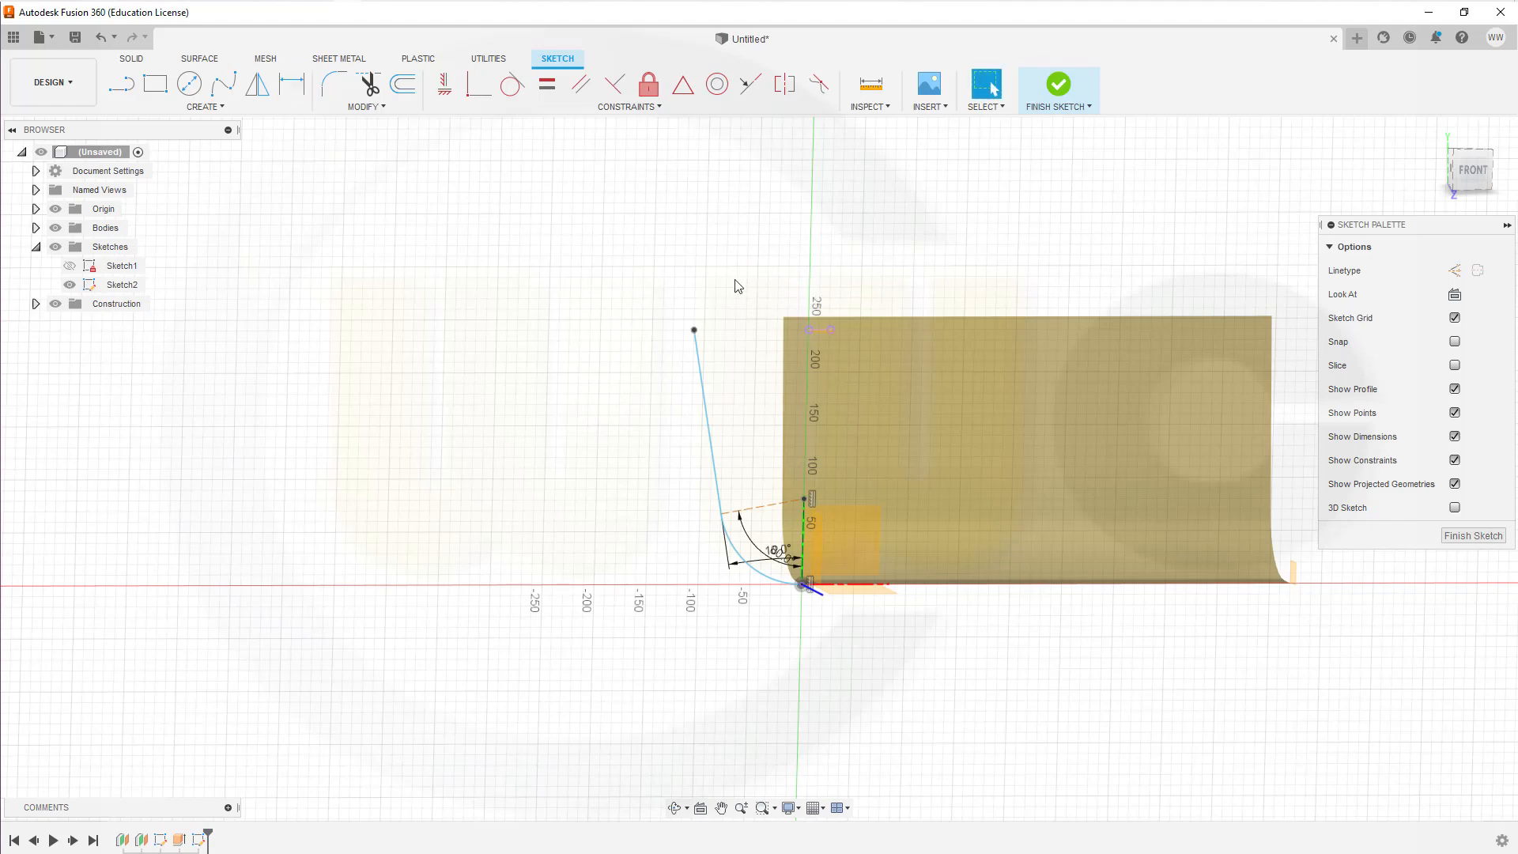
pyautogui.scroll(2, 874, 611)
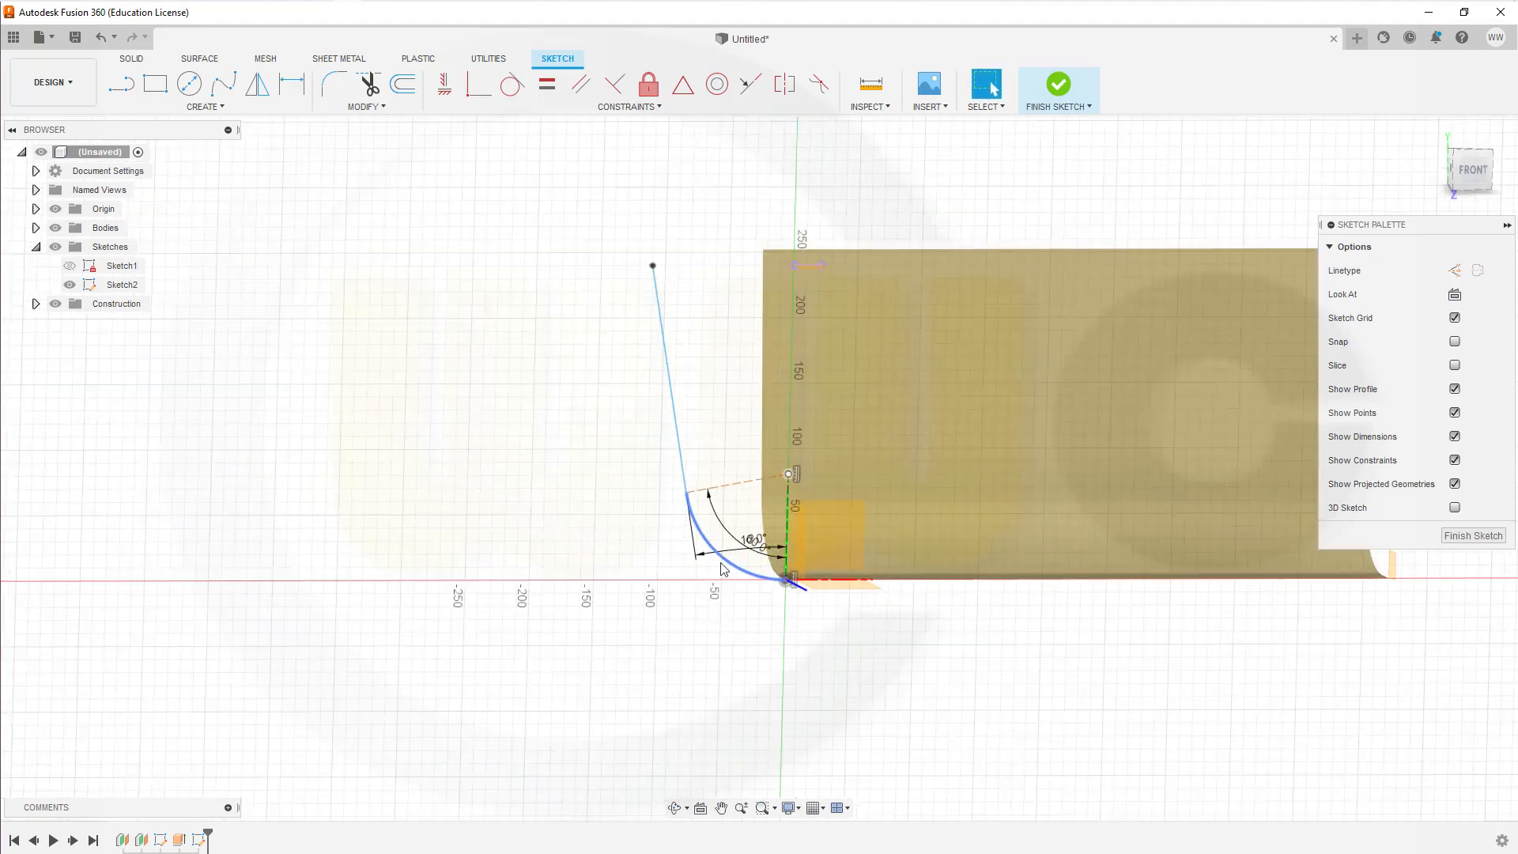
pyautogui.moveTo(736, 555); pyautogui.dragTo(717, 341)
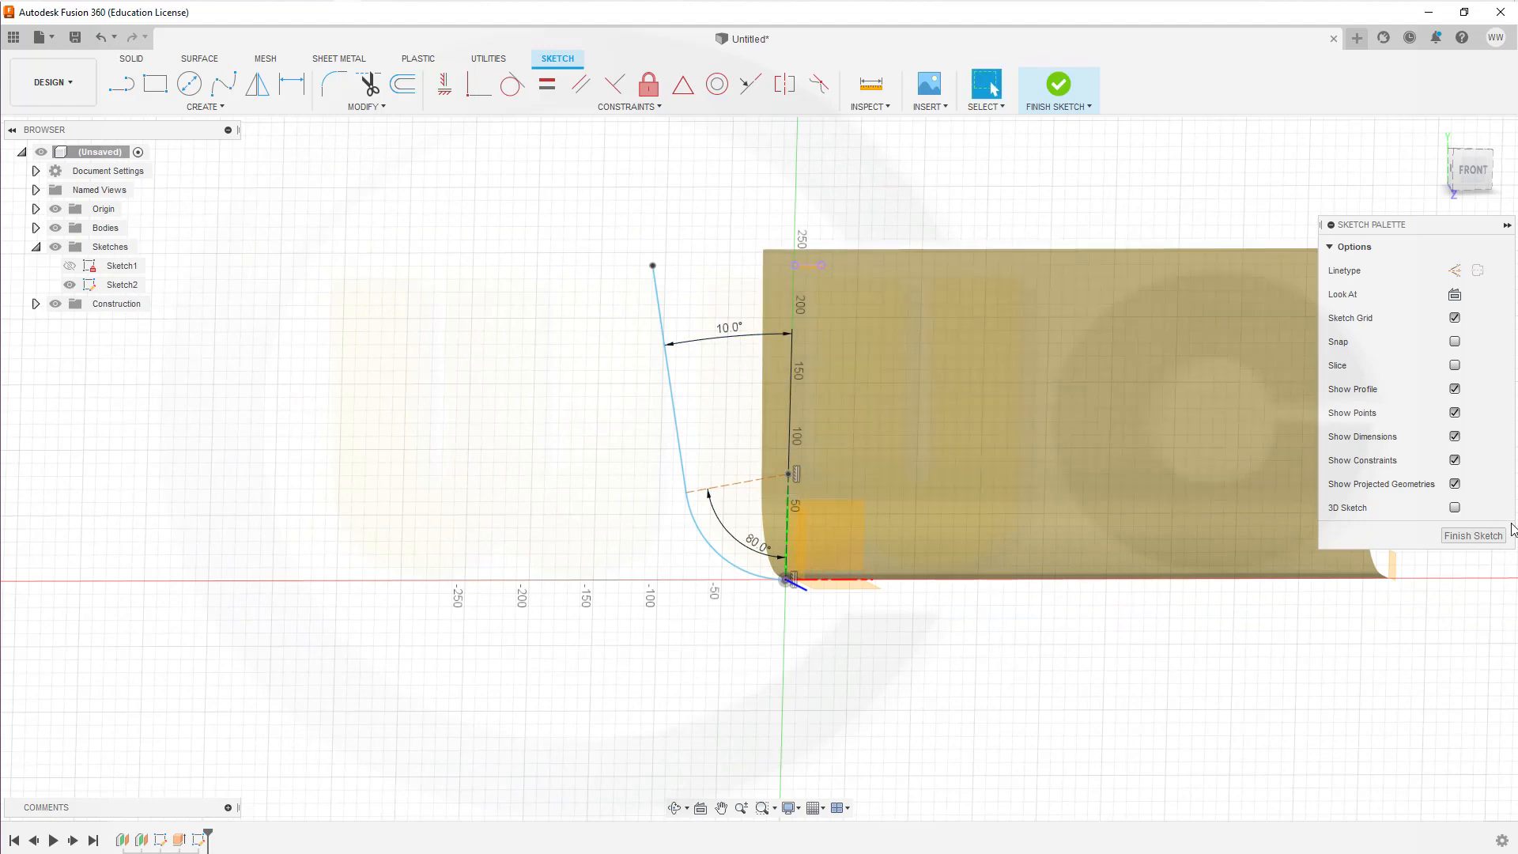
# Step: Dimension the radius of the wall profile's arc as 60 mm and finish the sketch
pyautogui.click(1472, 536)
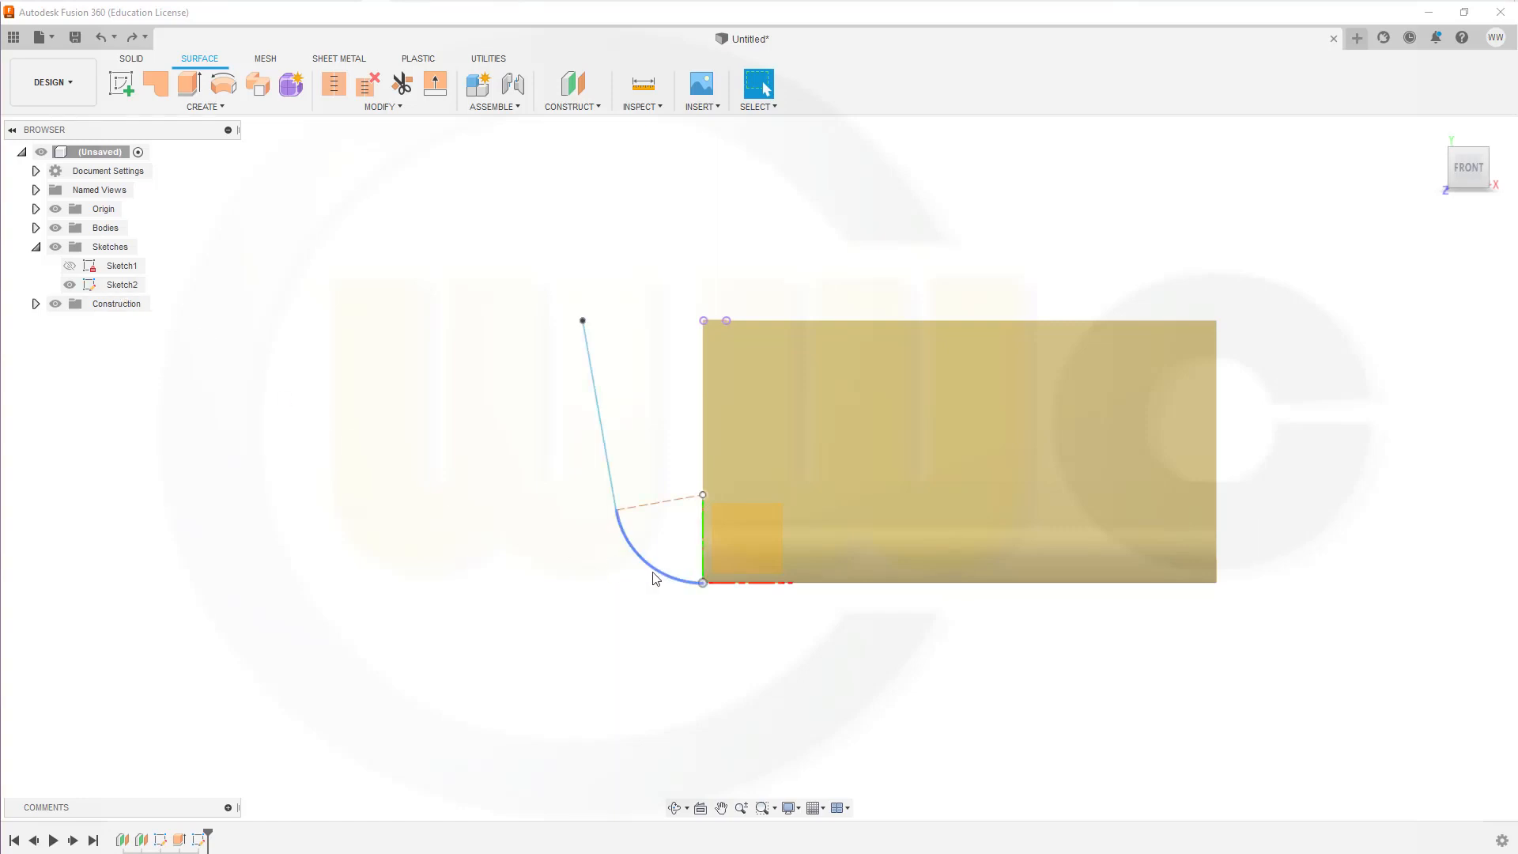
pyautogui.doubleClick(122, 286)
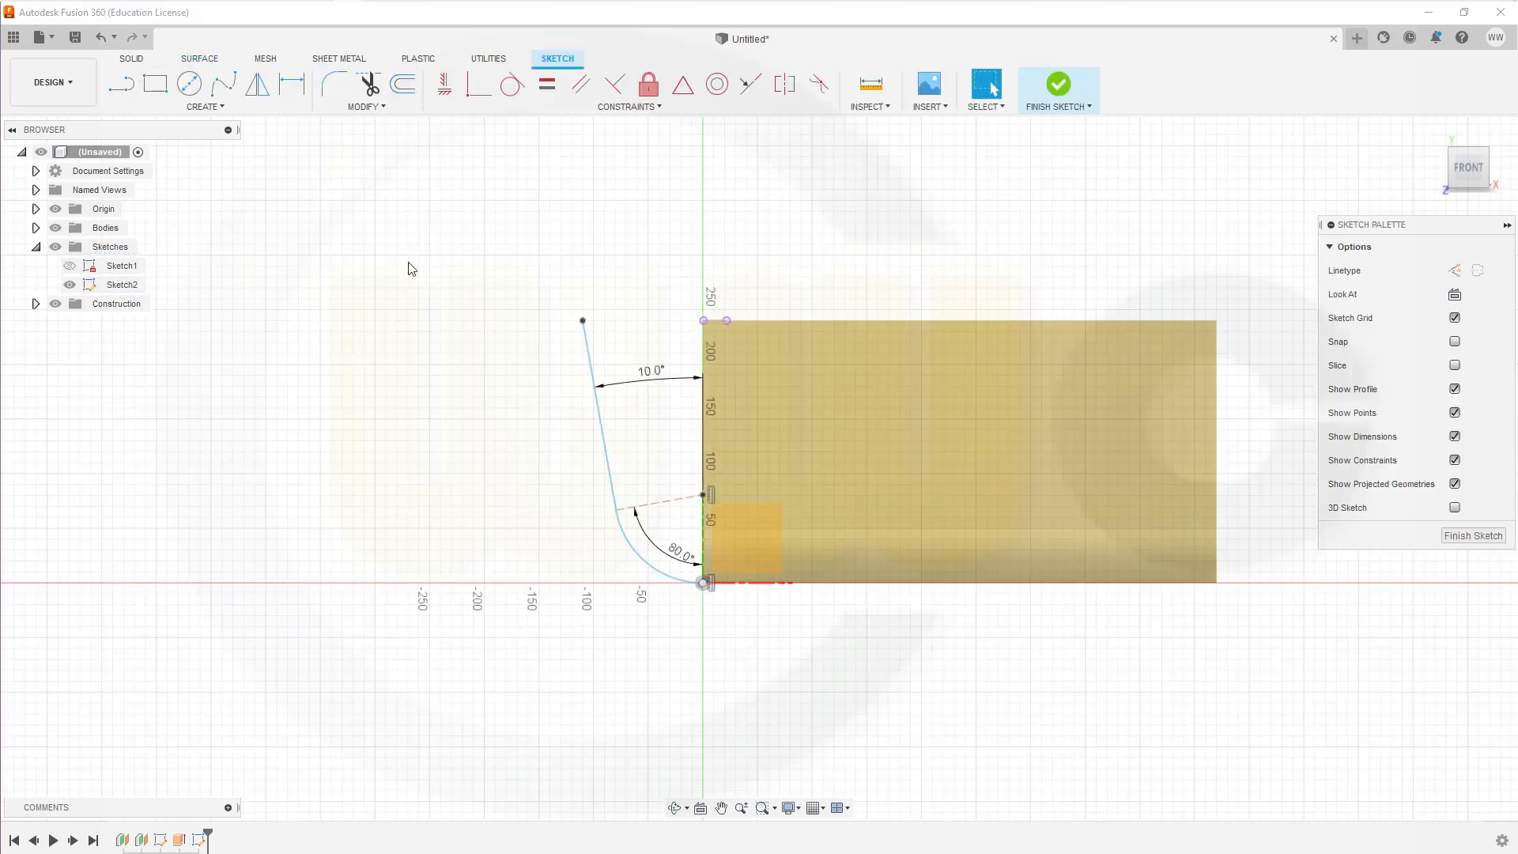
pyautogui.click(292, 83)
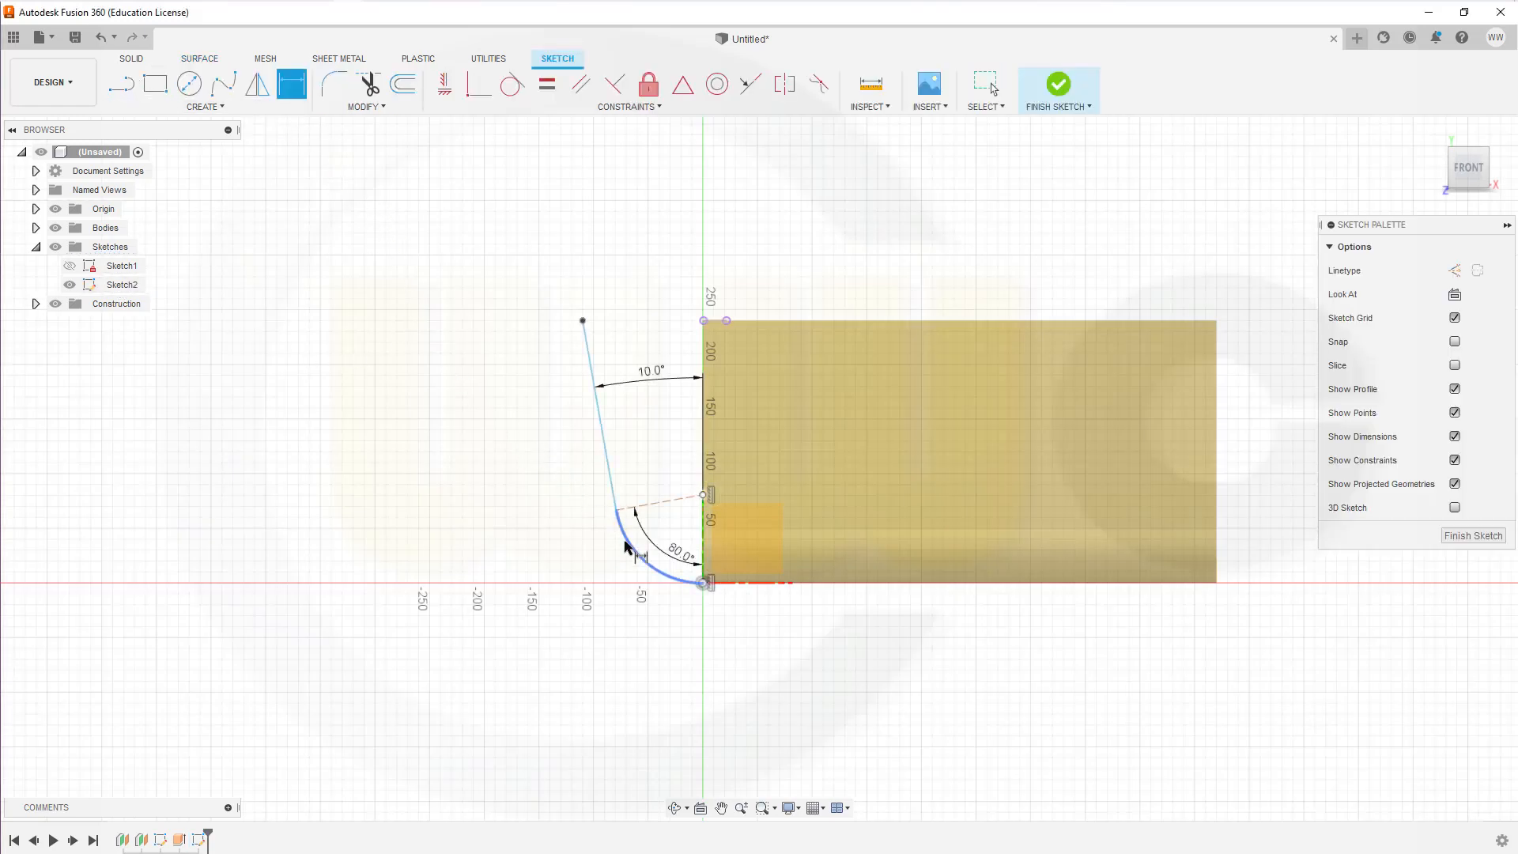
pyautogui.click(618, 565)
pyautogui.click(604, 574)
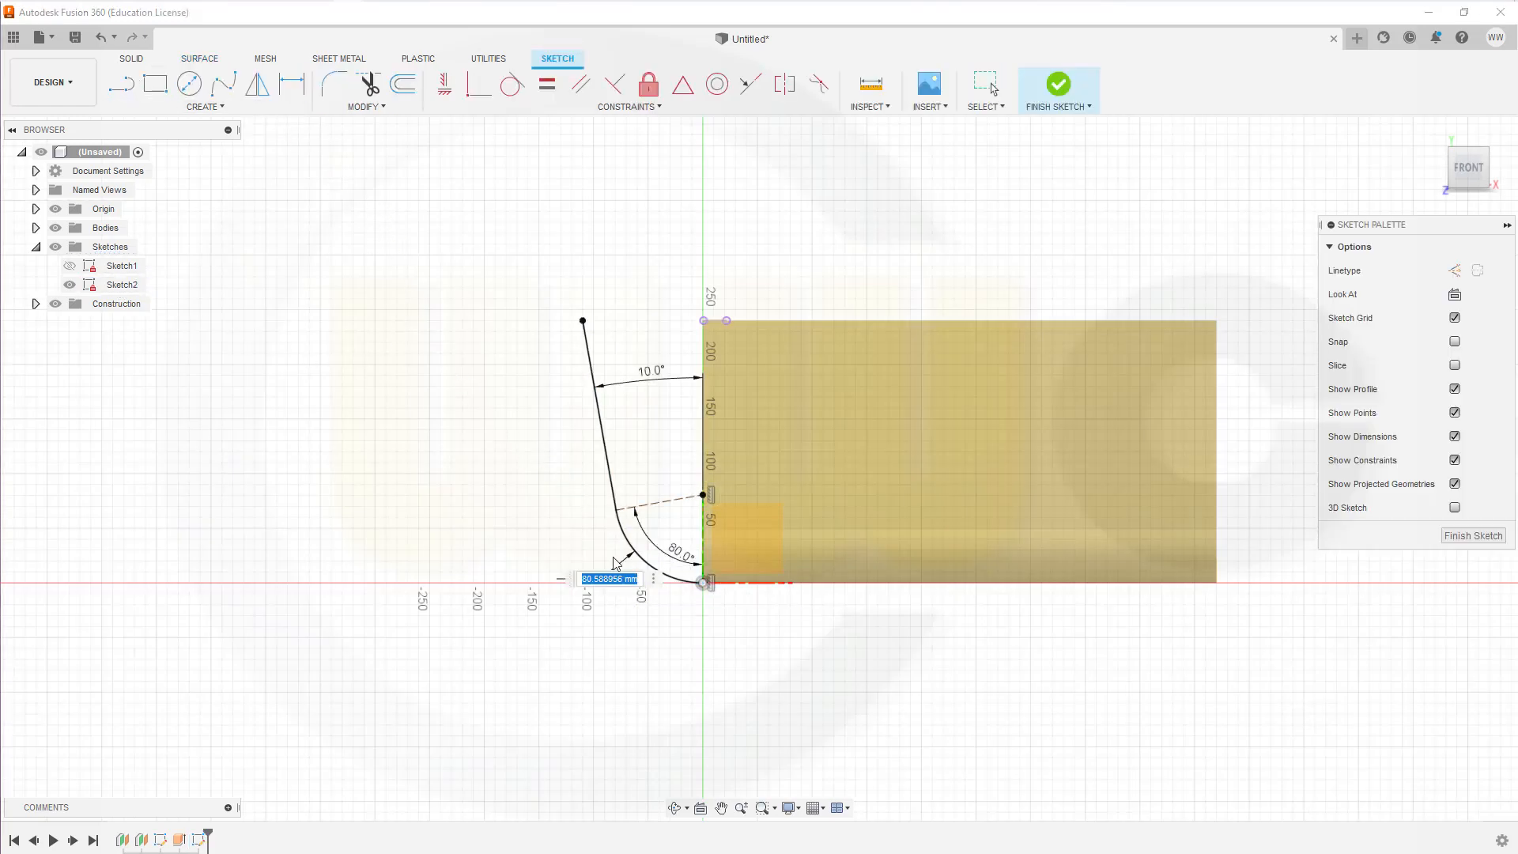
pyautogui.write('60')
pyautogui.press('Return')
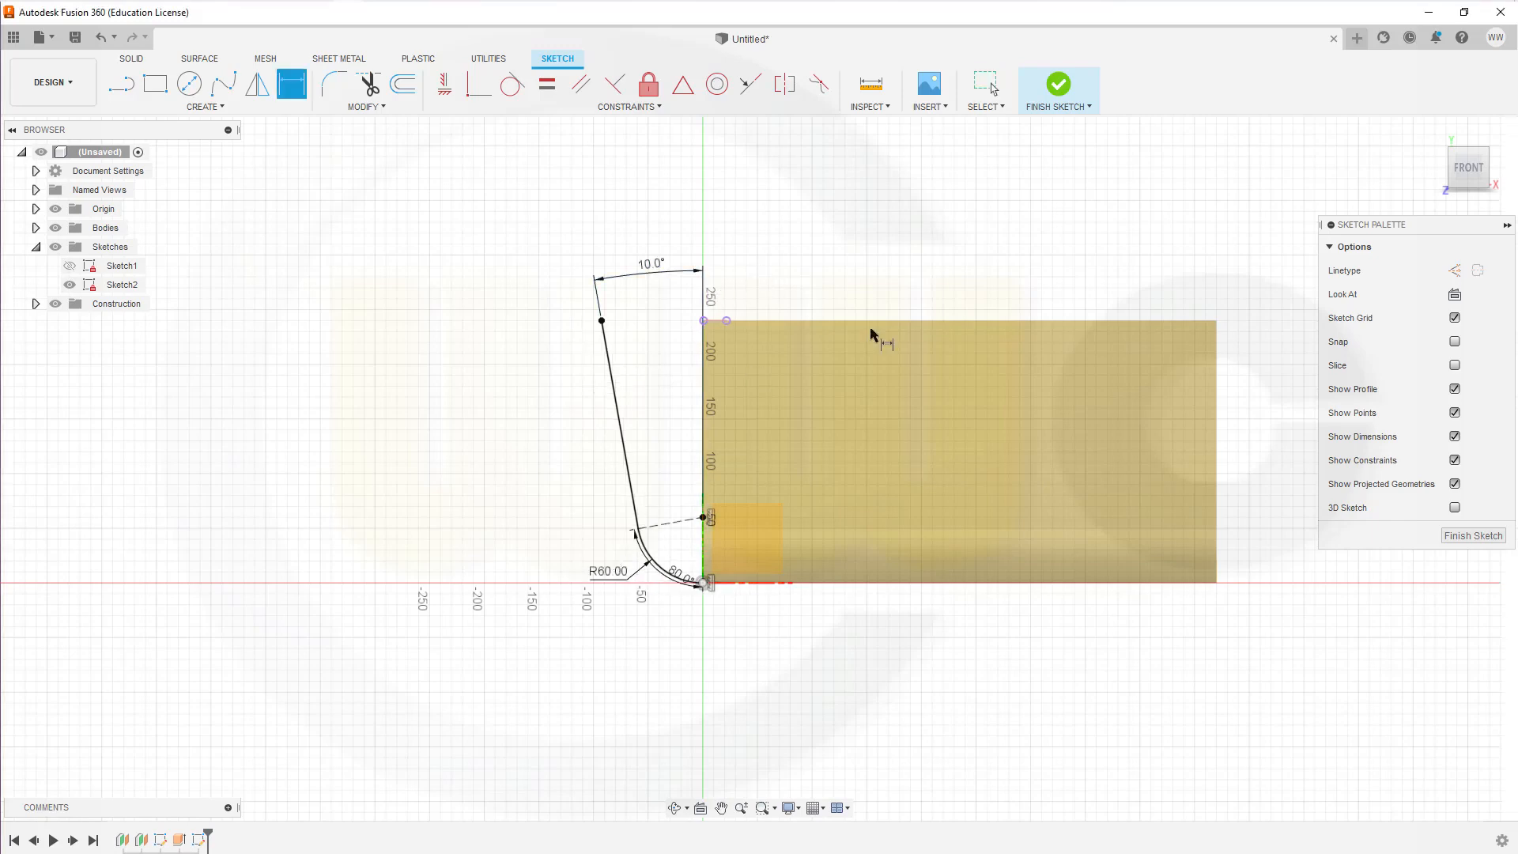
pyautogui.click(1451, 536)
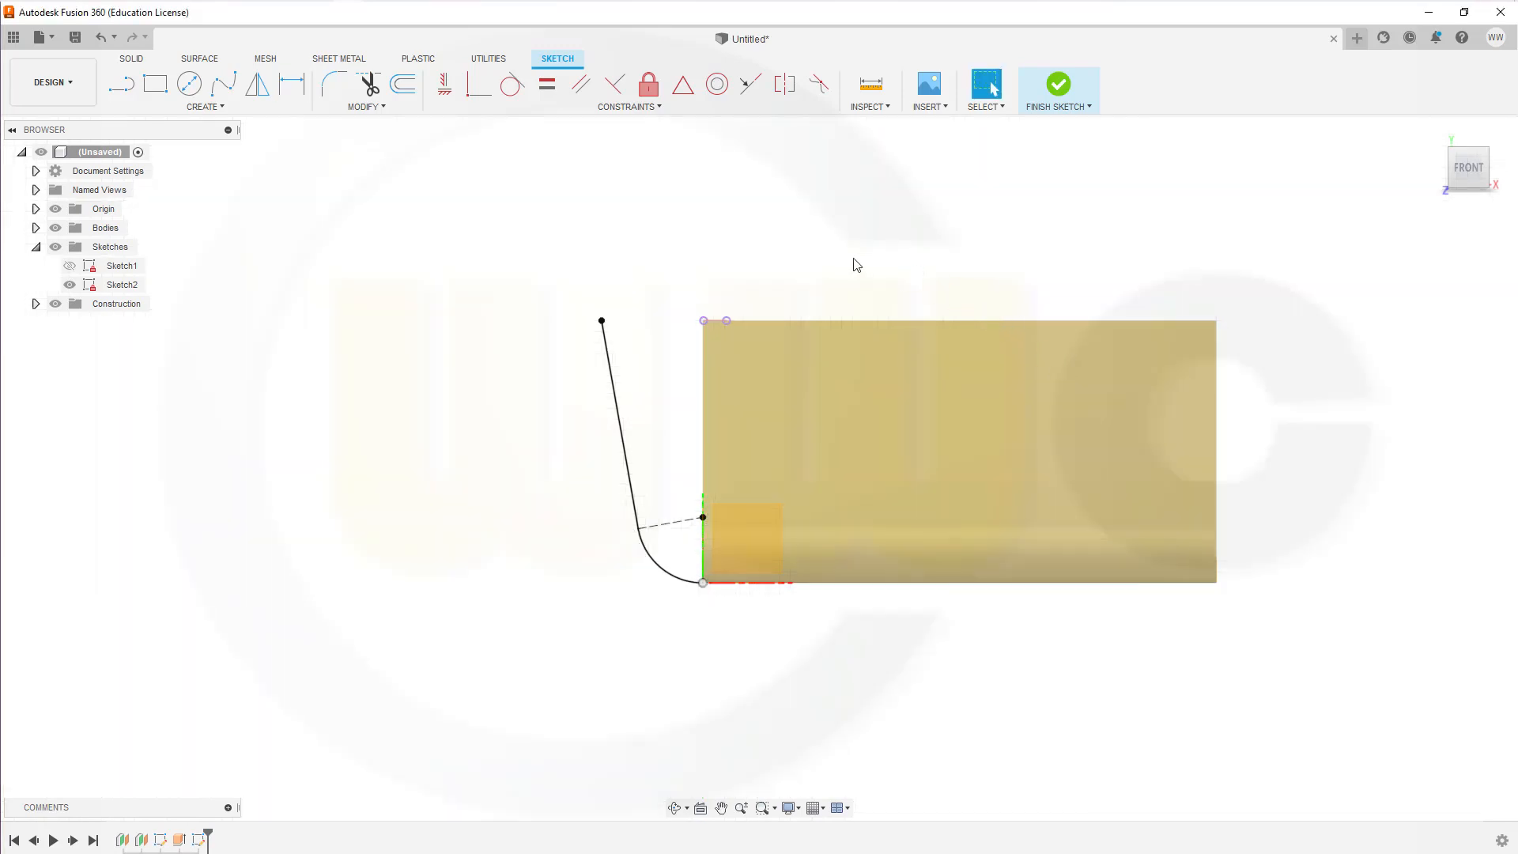
# Step: Start a sketch on the upper construction plane and project the surface's upper front corner point into it
pyautogui.moveTo(834, 270); pyautogui.dragTo(727, 496)
pyautogui.press('Escape')
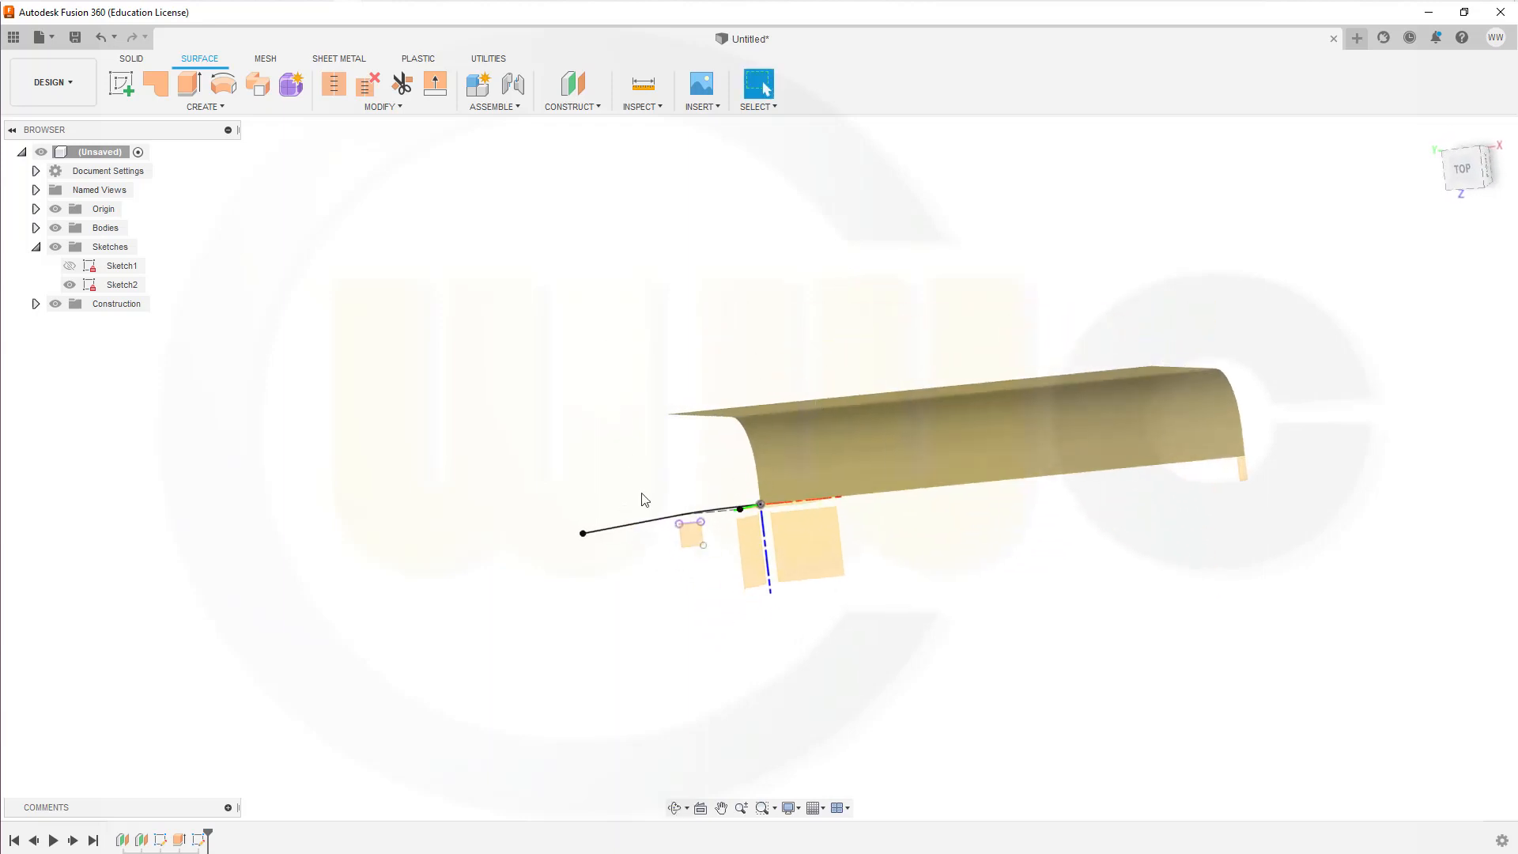
pyautogui.click(121, 84)
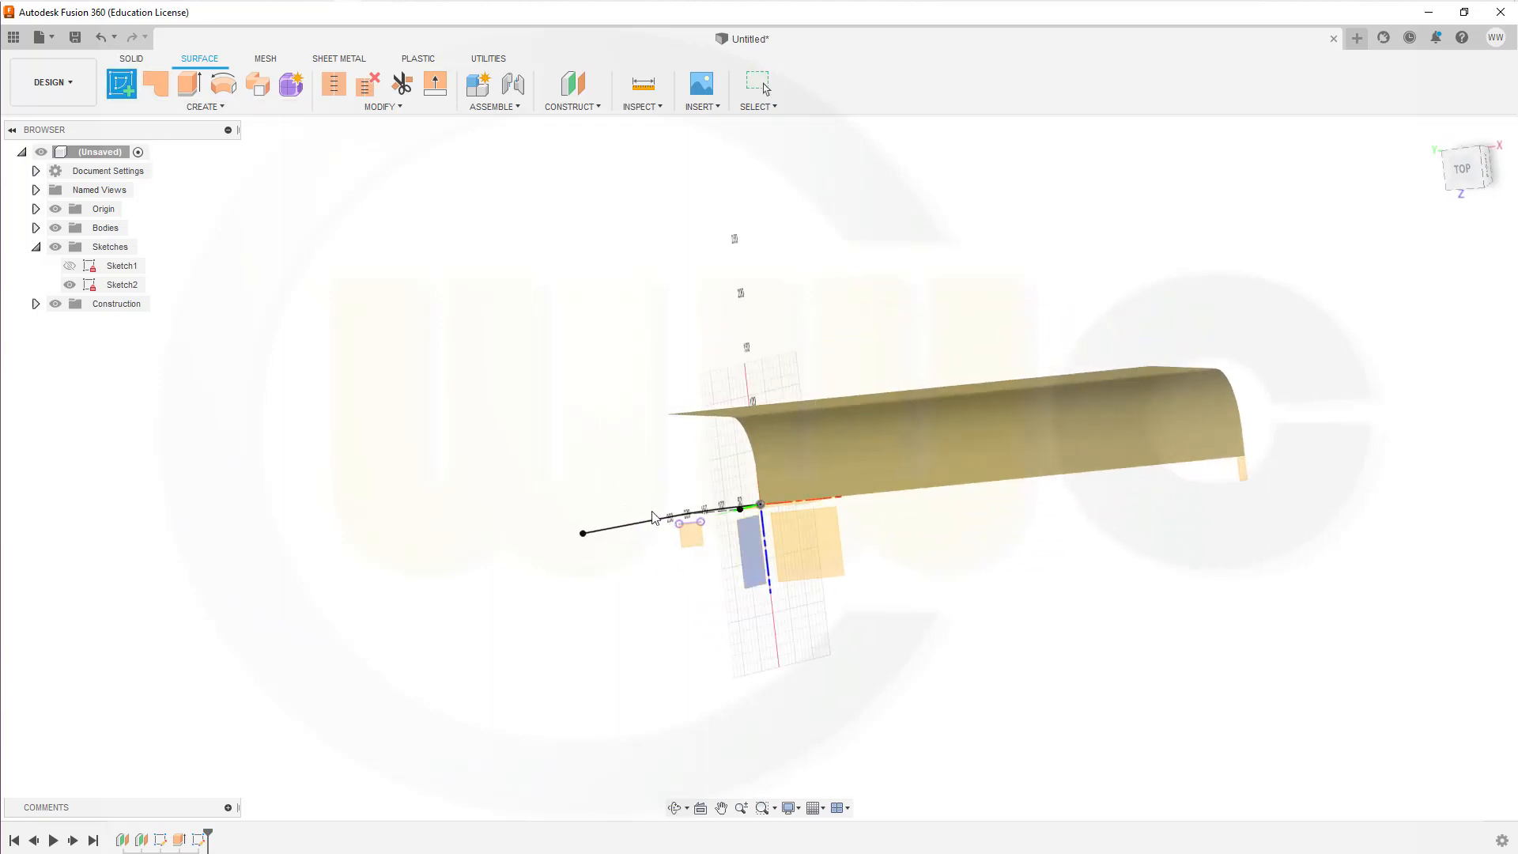
pyautogui.click(694, 545)
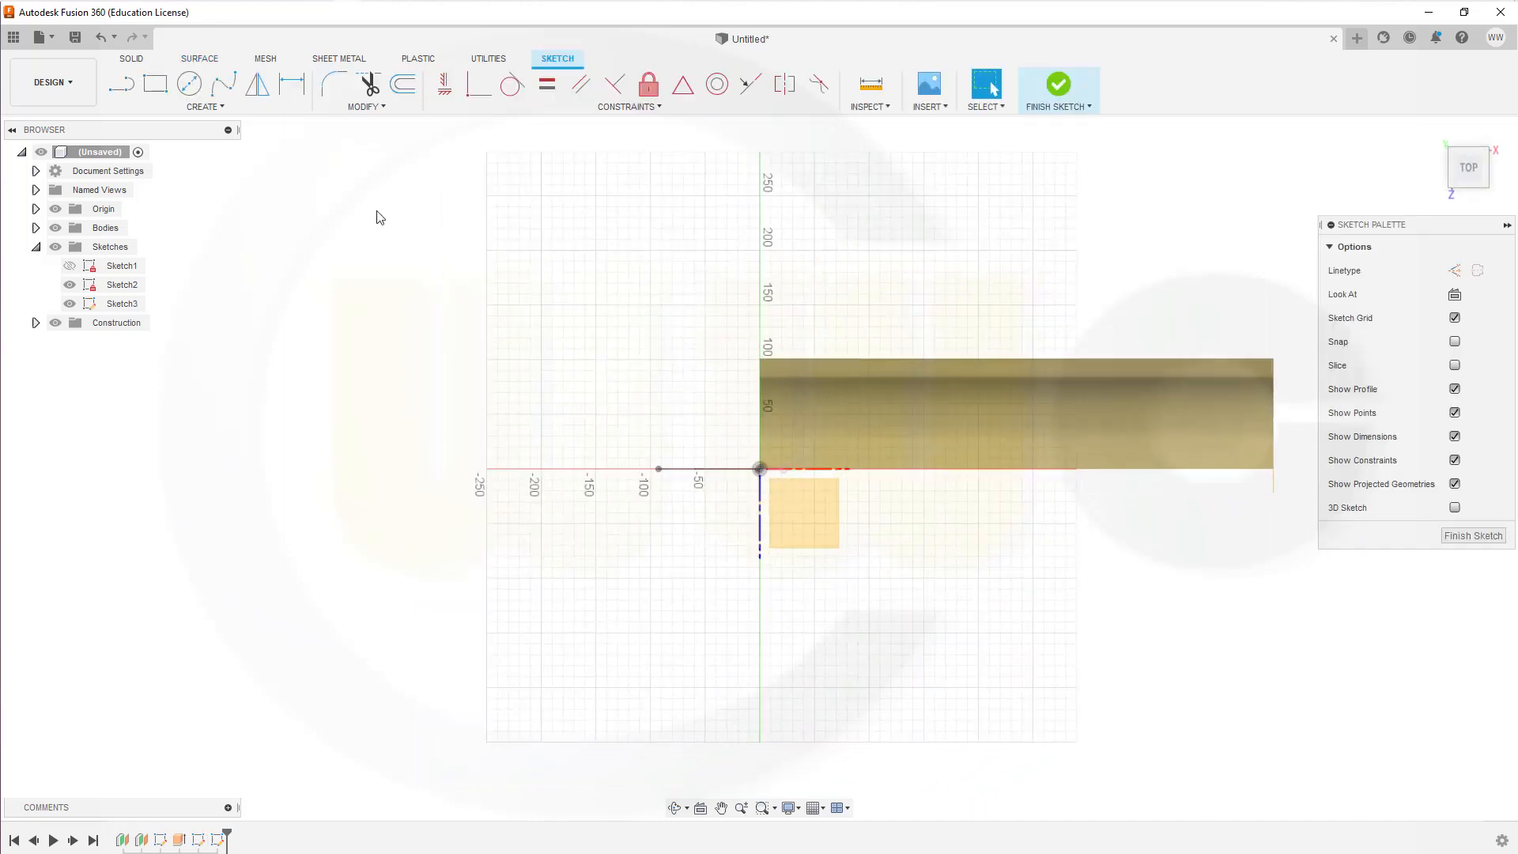
pyautogui.click(219, 107)
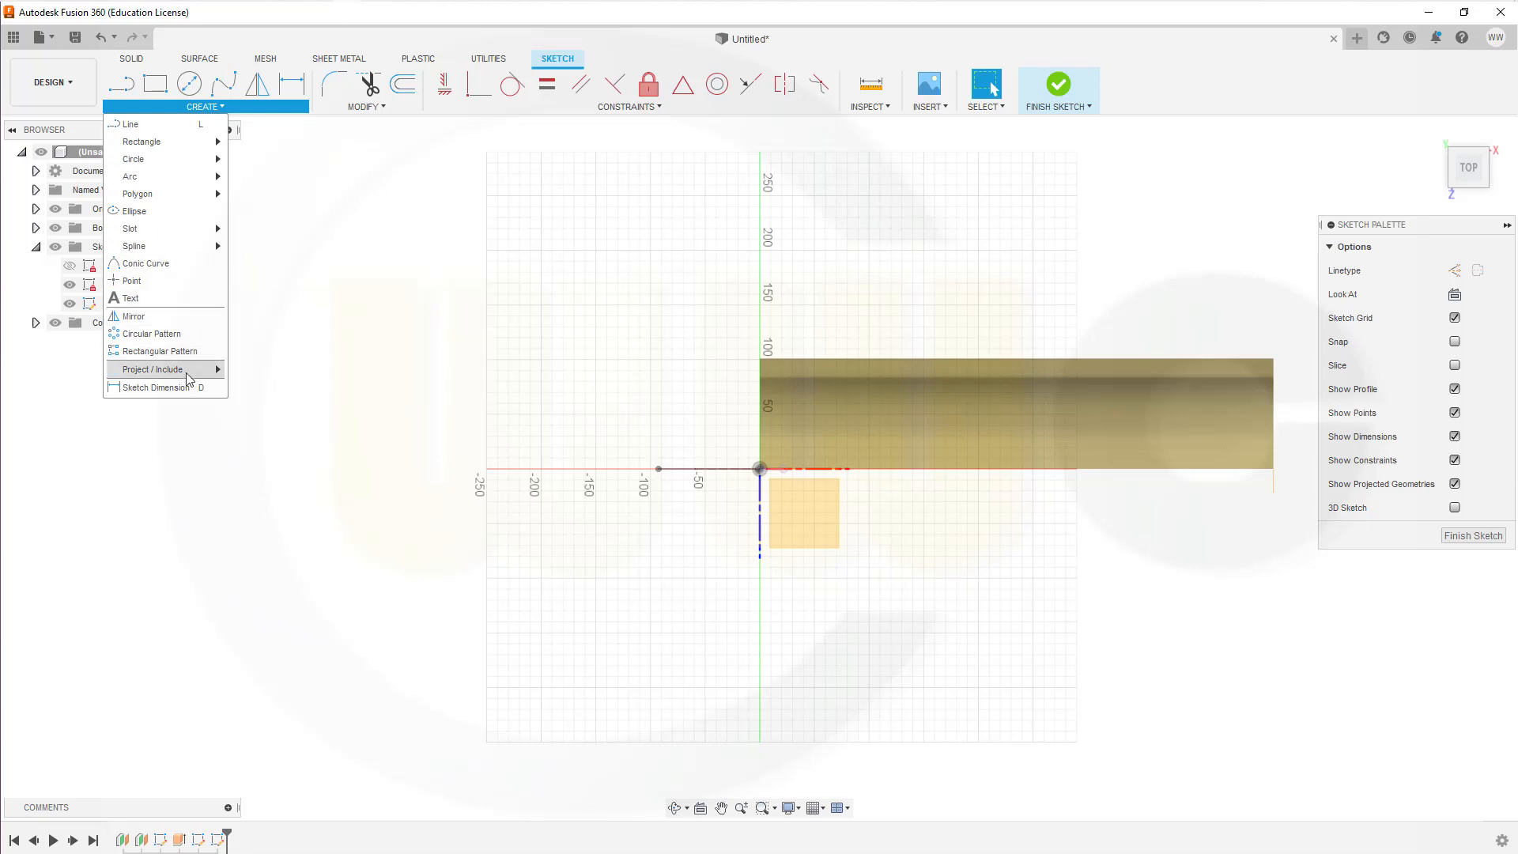
pyautogui.moveTo(190, 377)
pyautogui.click(255, 370)
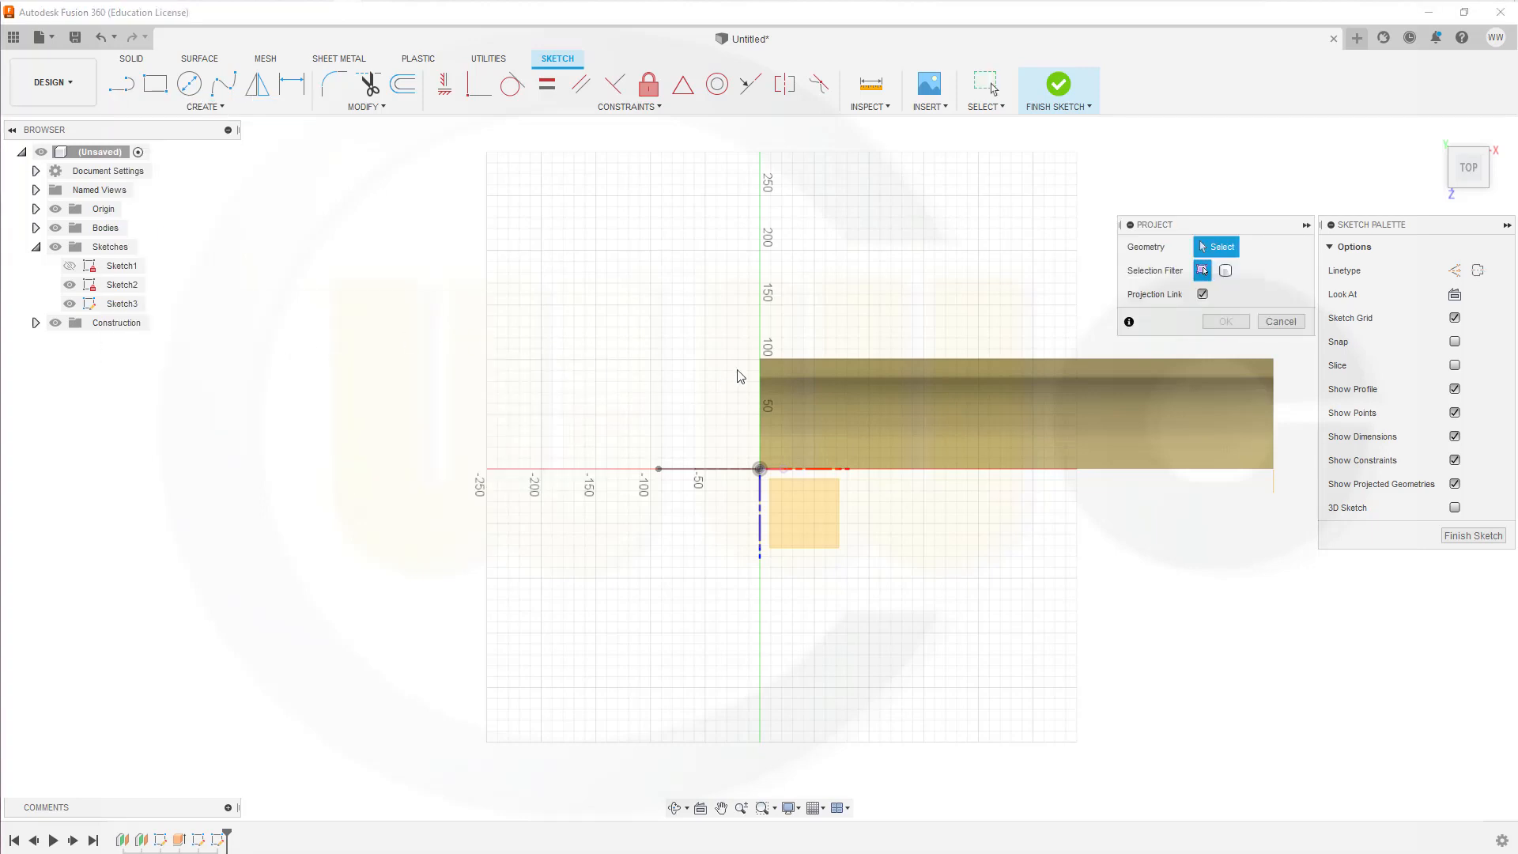
pyautogui.click(760, 362)
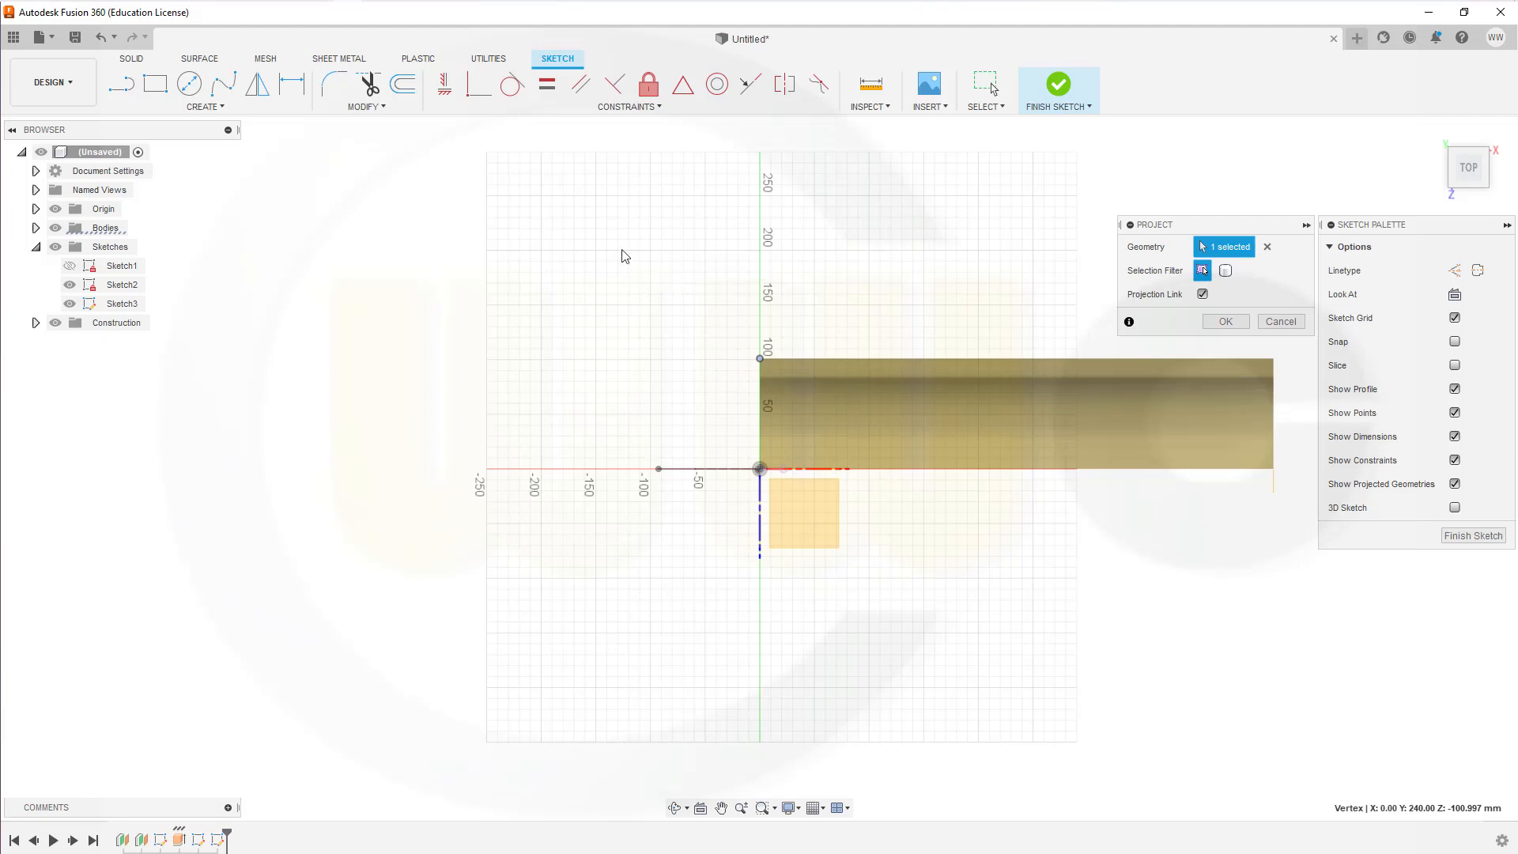
# Step: Draw a three-point arc from the projected corner point, curving outward towards the slanted profile, with a radius of about 75 mm
pyautogui.click(207, 106)
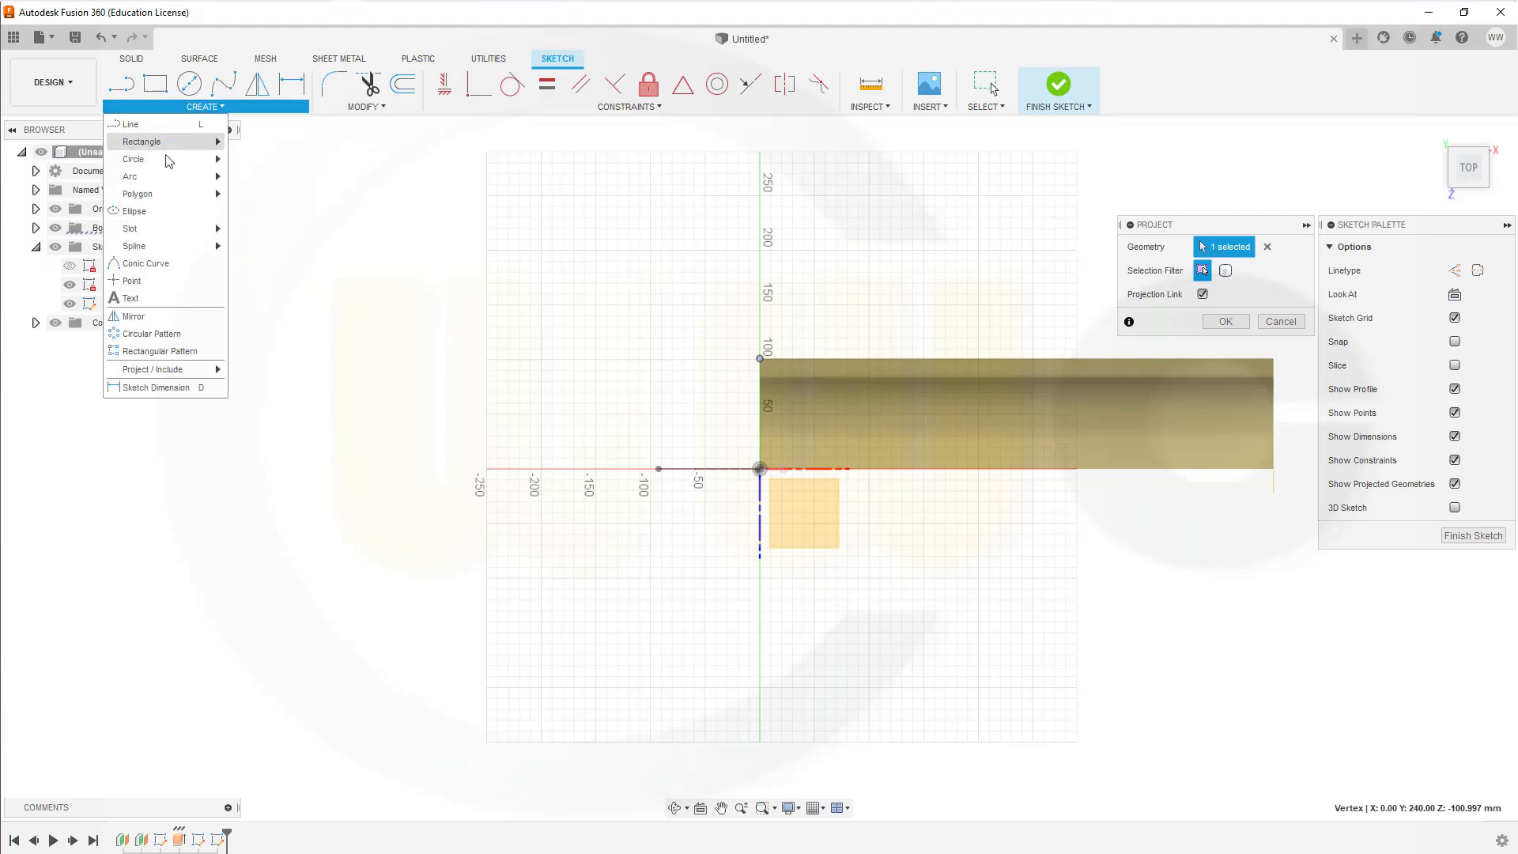
pyautogui.moveTo(158, 177)
pyautogui.click(270, 178)
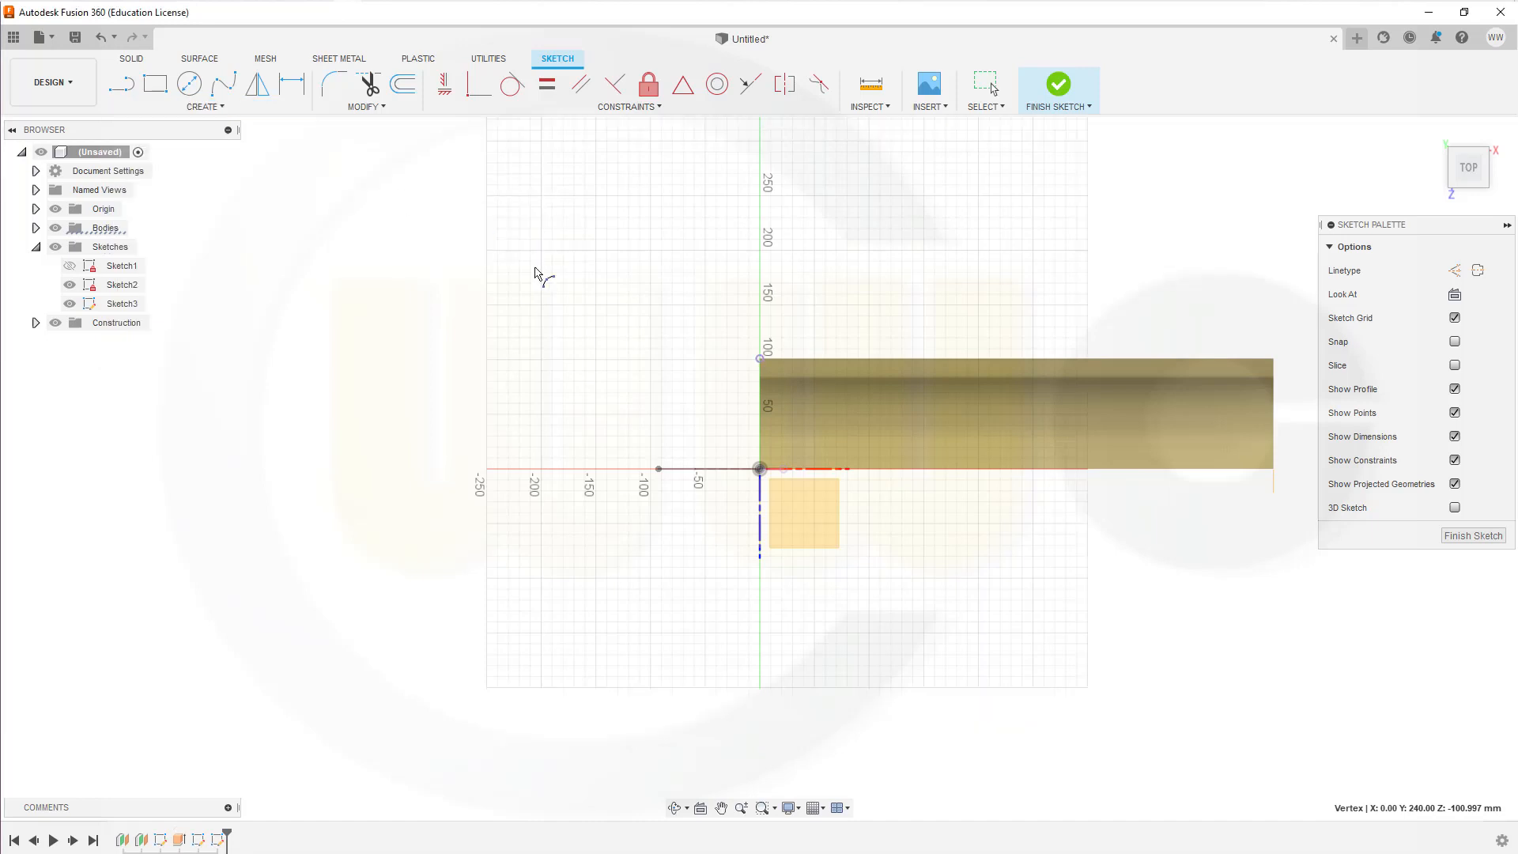
pyautogui.click(760, 360)
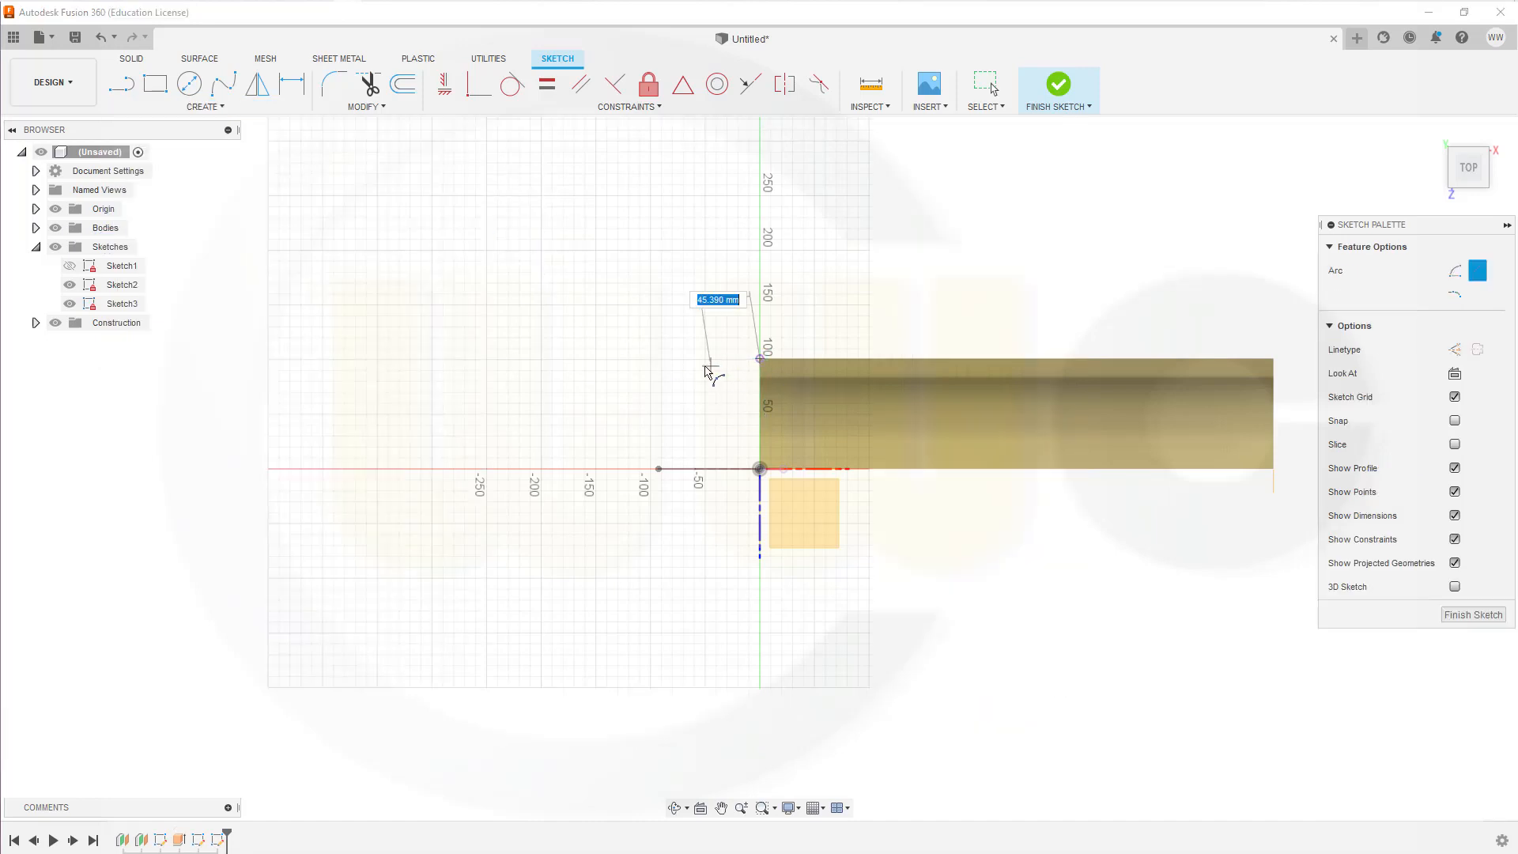
pyautogui.click(682, 402)
pyautogui.click(680, 416)
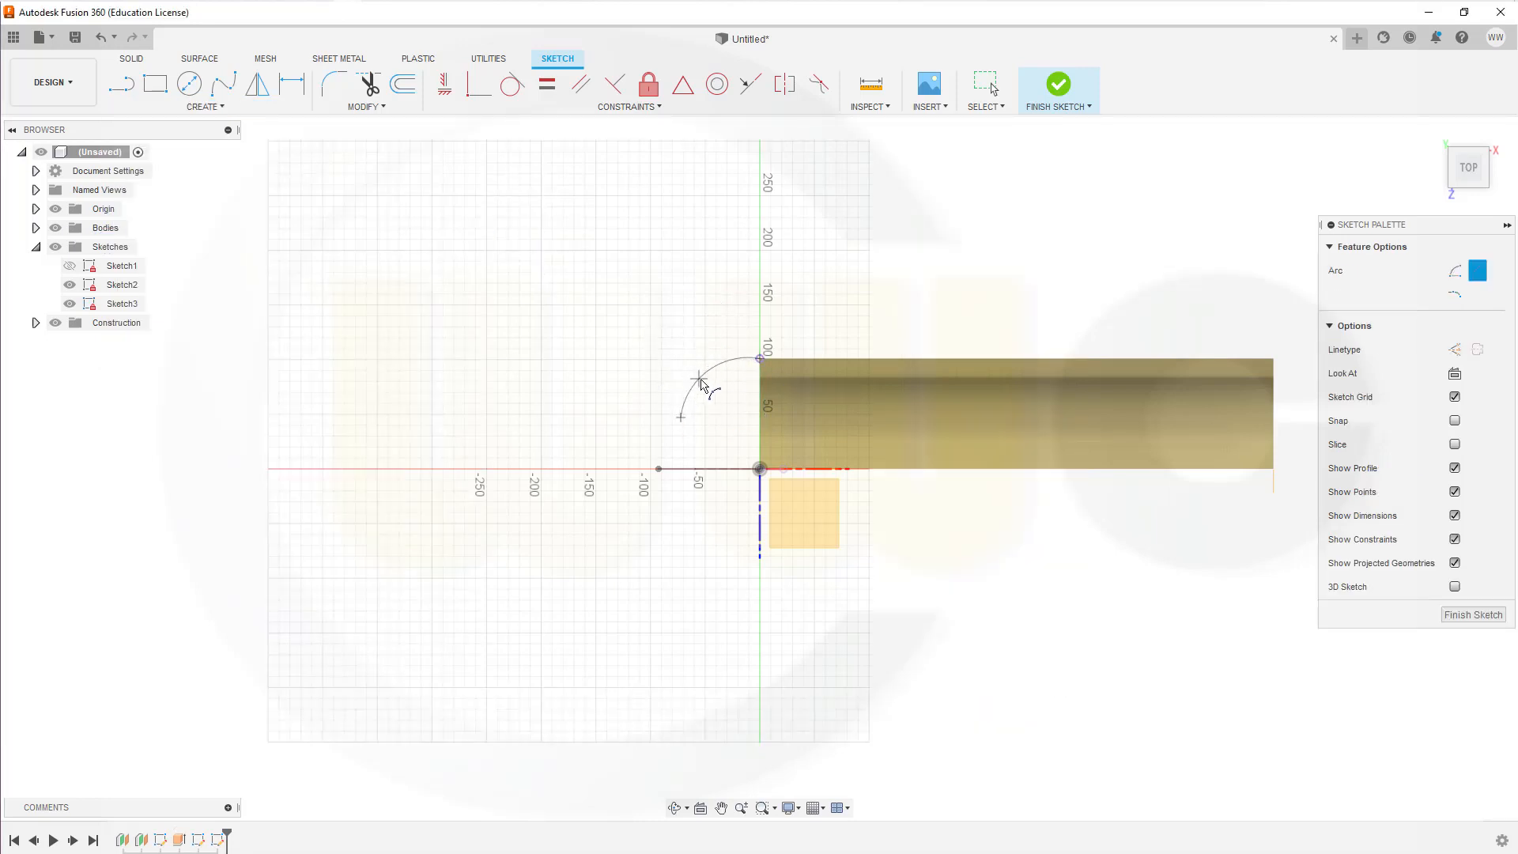
pyautogui.press('Escape')
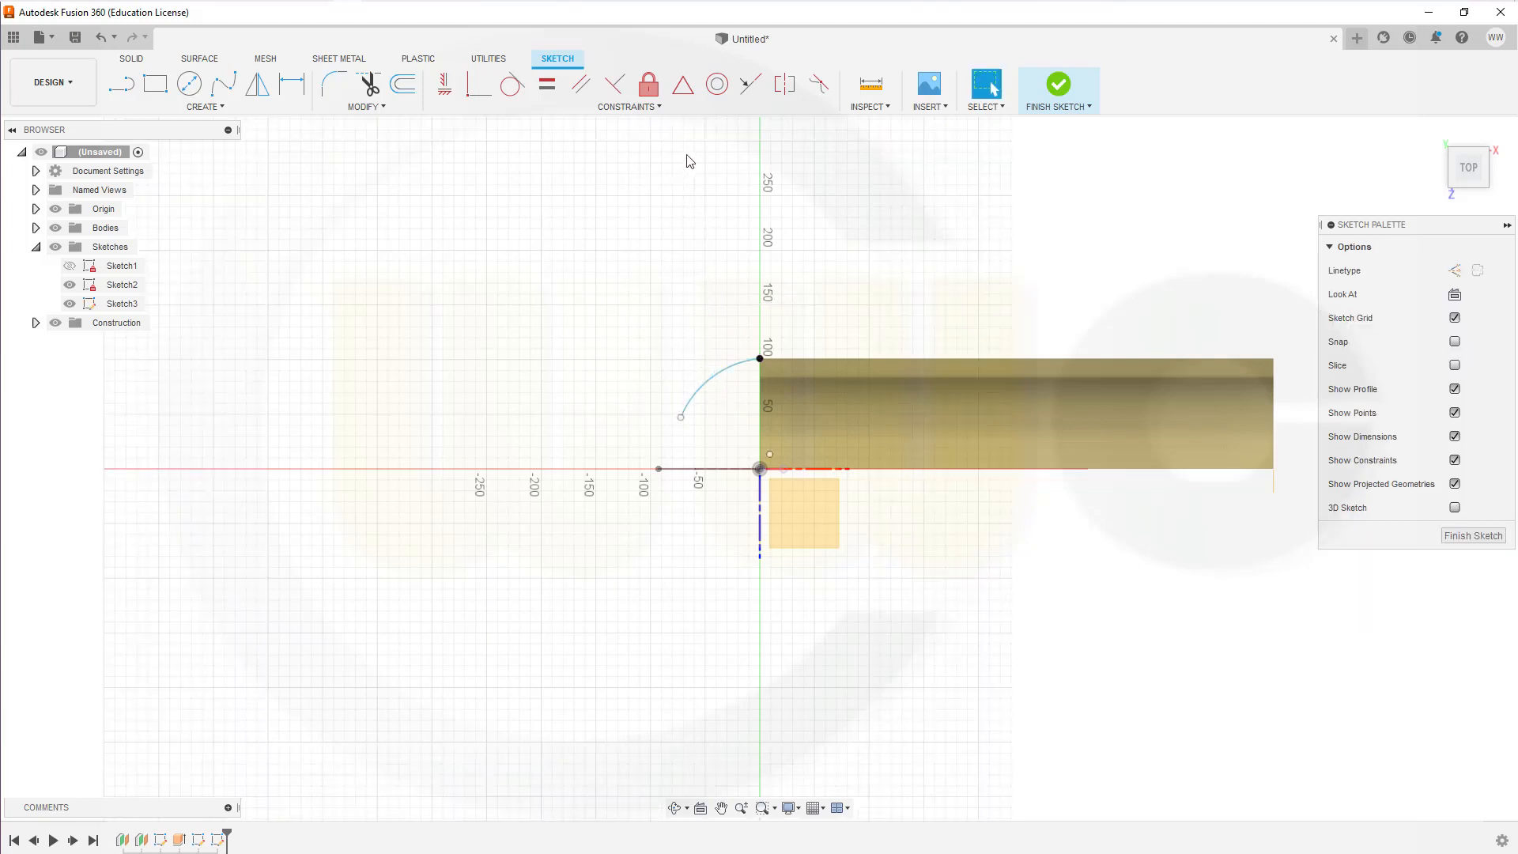
# Step: Align the new arc's centre point vertically with the projected corner point
pyautogui.click(454, 91)
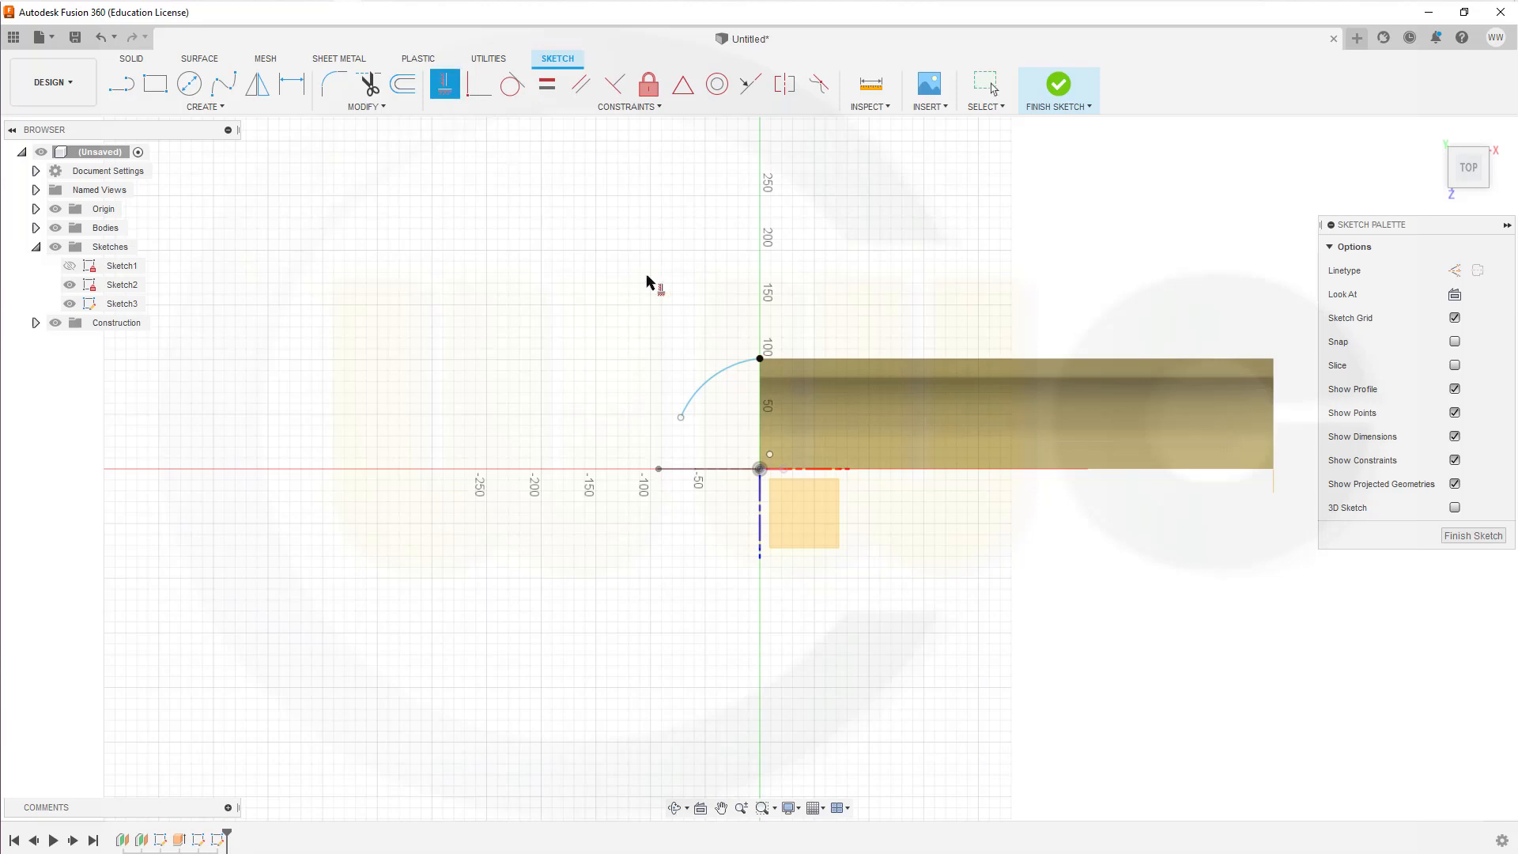
pyautogui.click(770, 457)
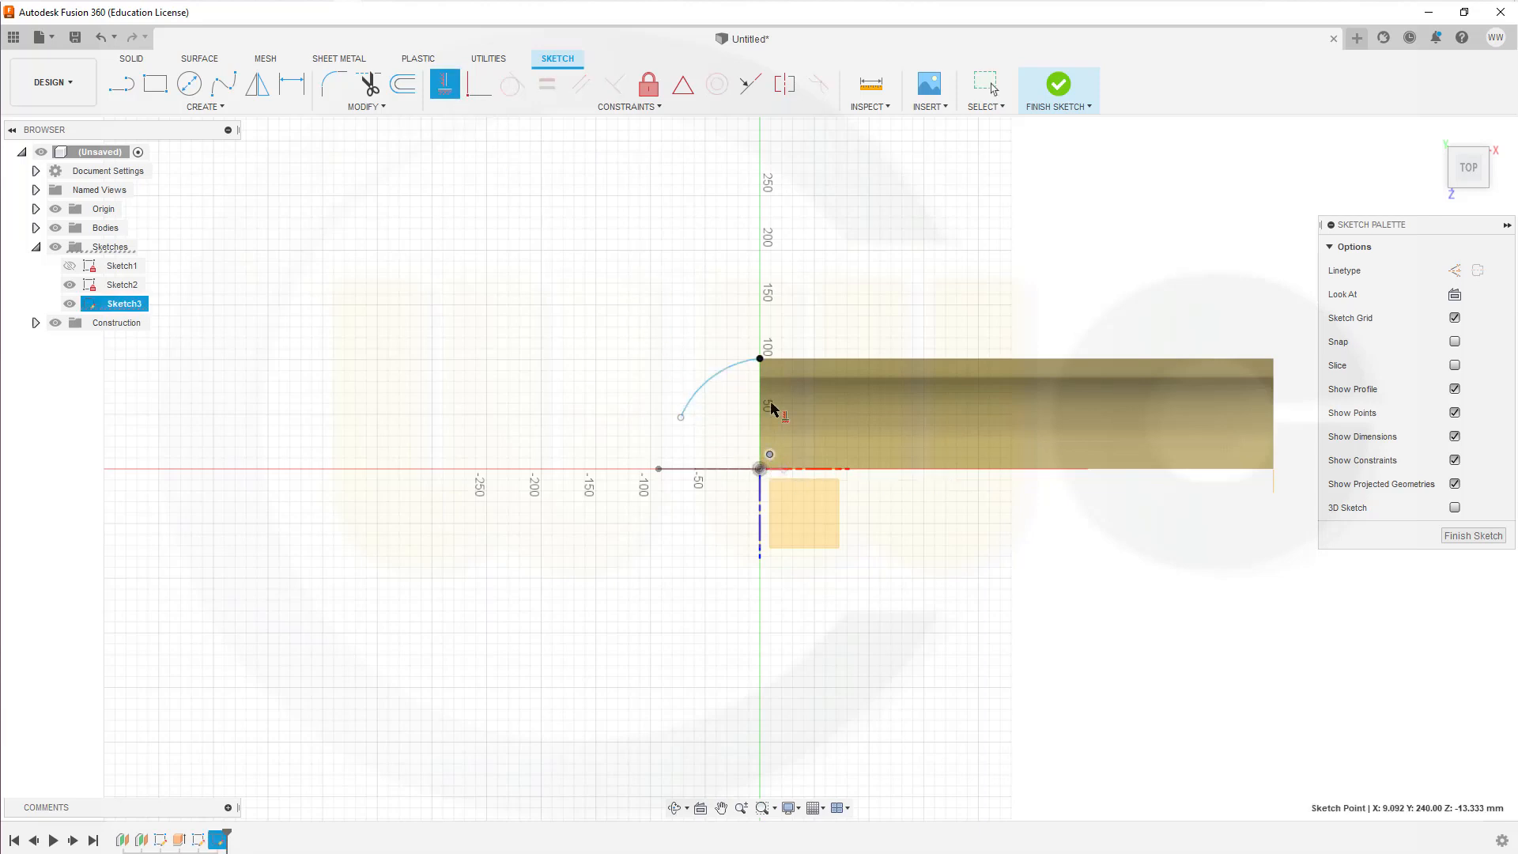
pyautogui.click(759, 359)
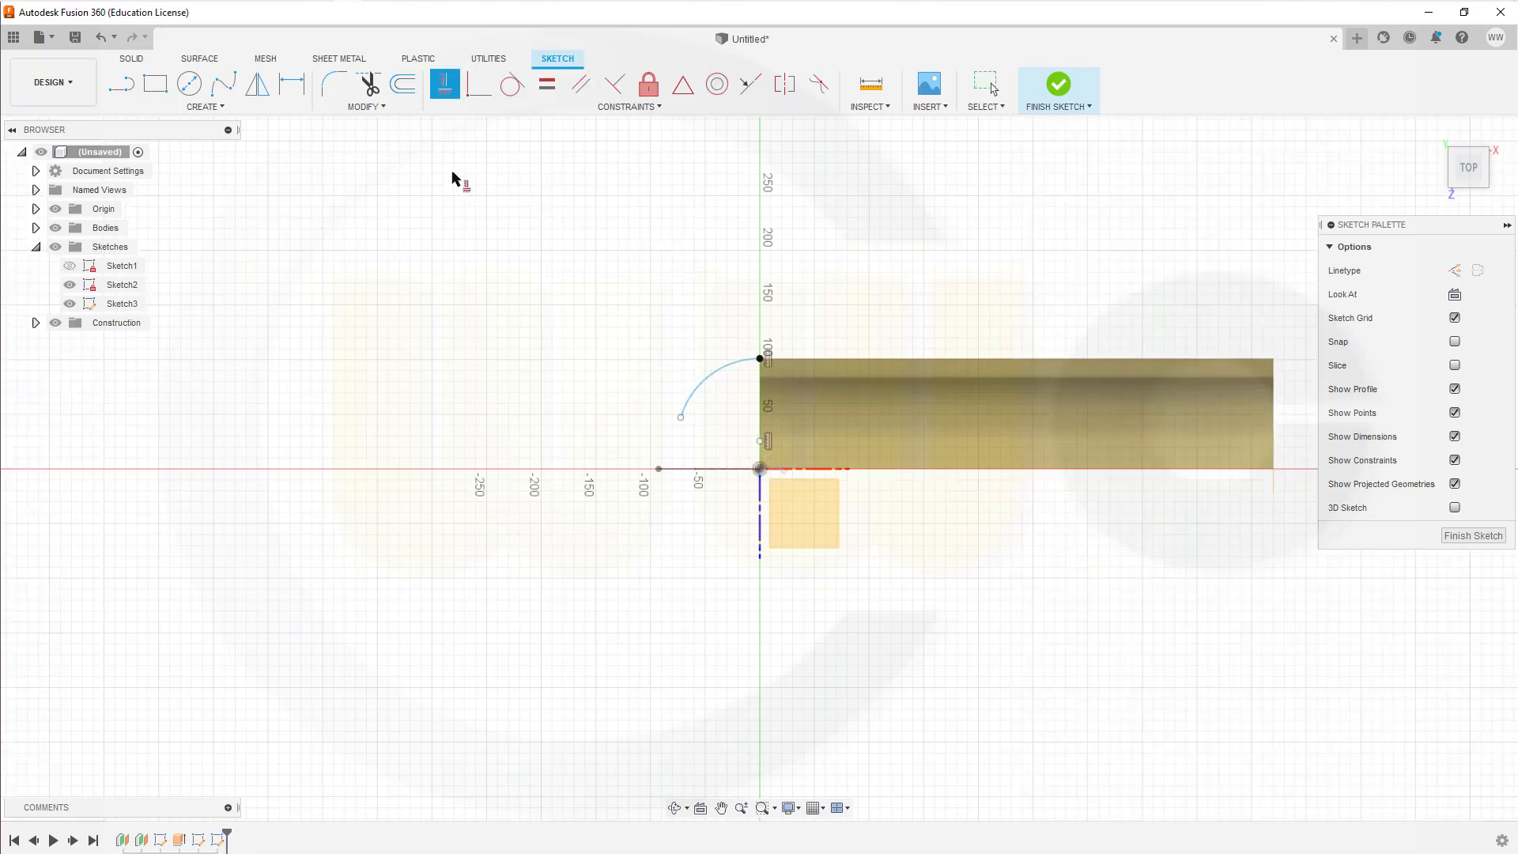
# Step: Dimension the new arc's radius as 50 mm and shorten the arc slightly at its free end
pyautogui.click(292, 83)
pyautogui.click(700, 393)
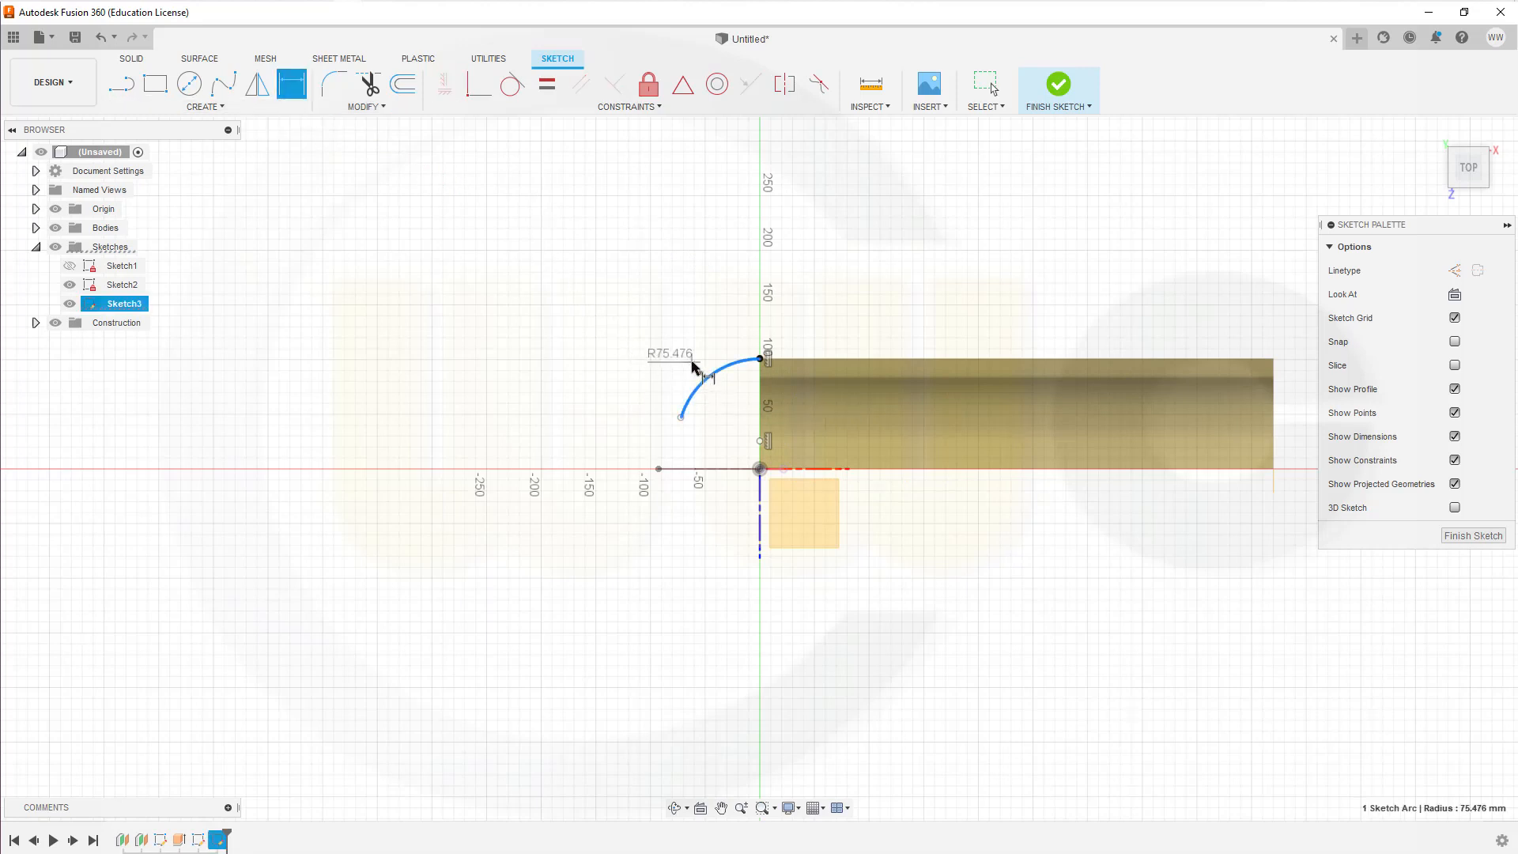
pyautogui.click(691, 350)
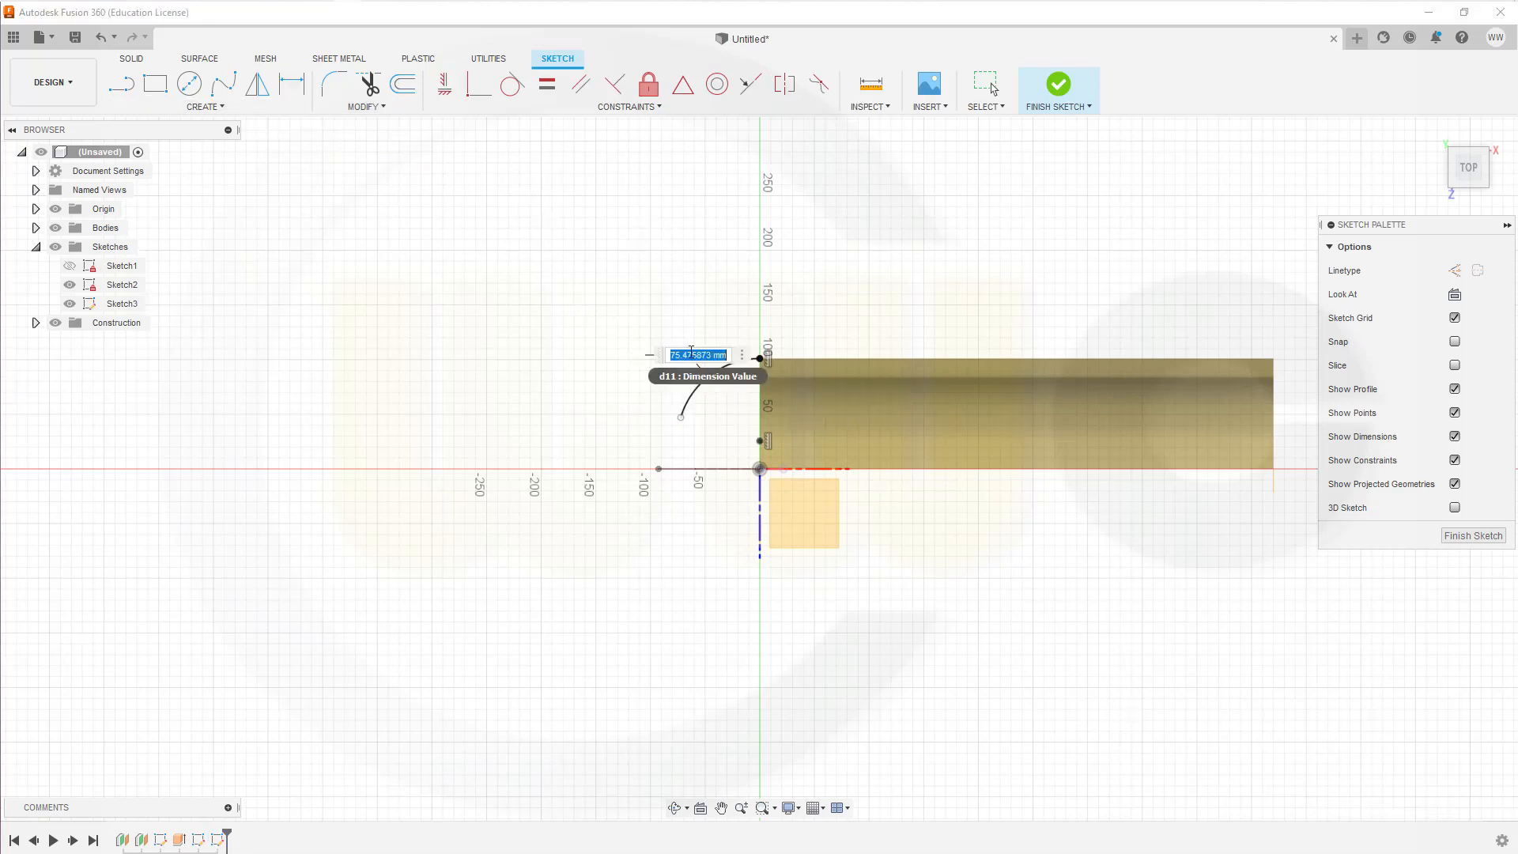
pyautogui.write('50')
pyautogui.press('Return')
pyautogui.press('Escape')
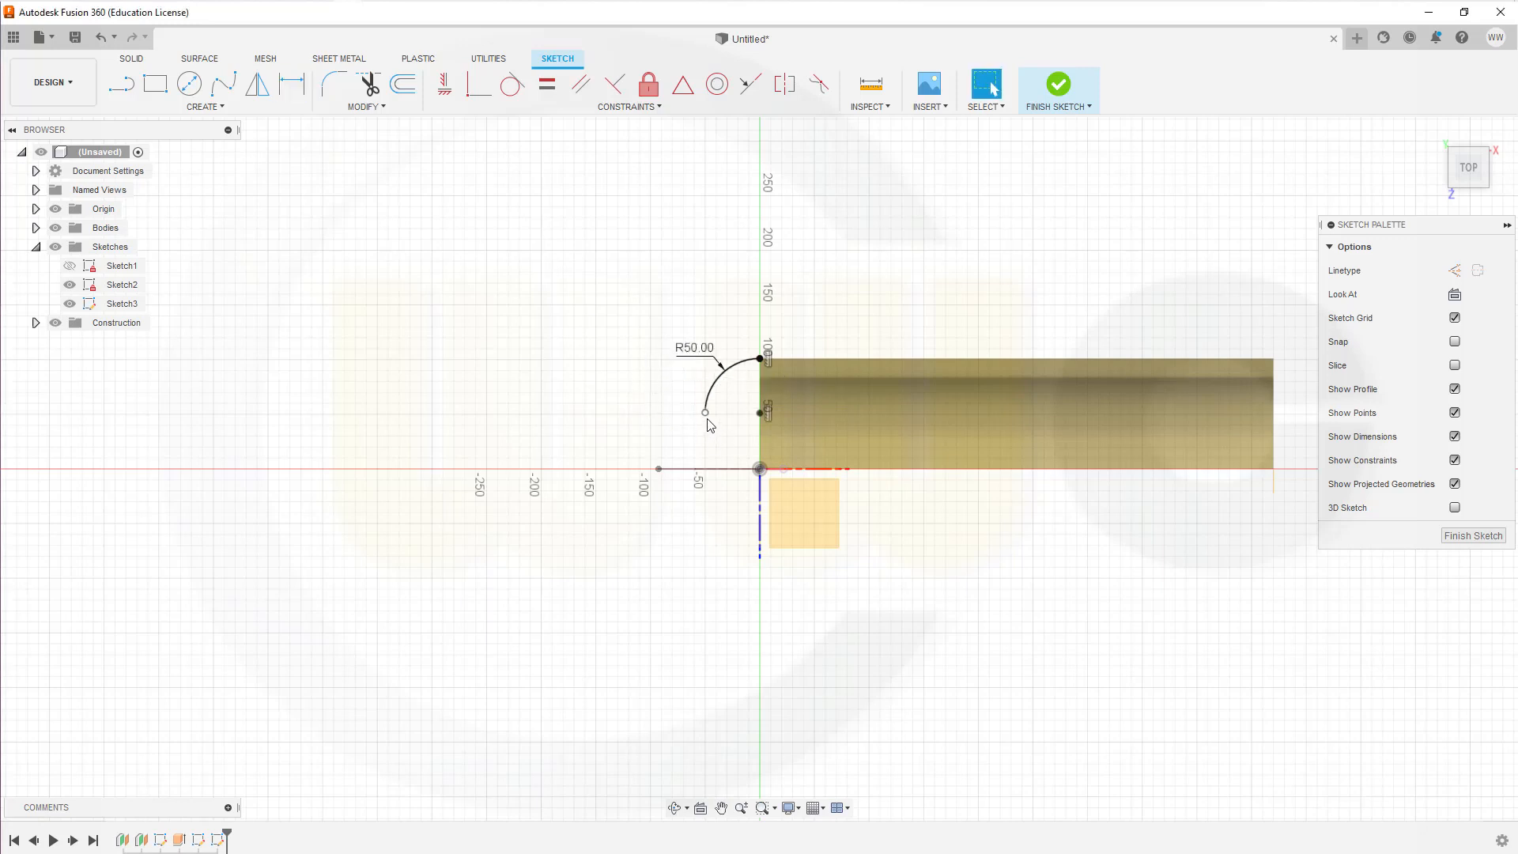
pyautogui.moveTo(707, 420); pyautogui.dragTo(707, 399)
# Step: Enable 3D sketching and draw a line about 78 mm long from the slanted profile's upper endpoint to the arc's free end
pyautogui.click(1455, 508)
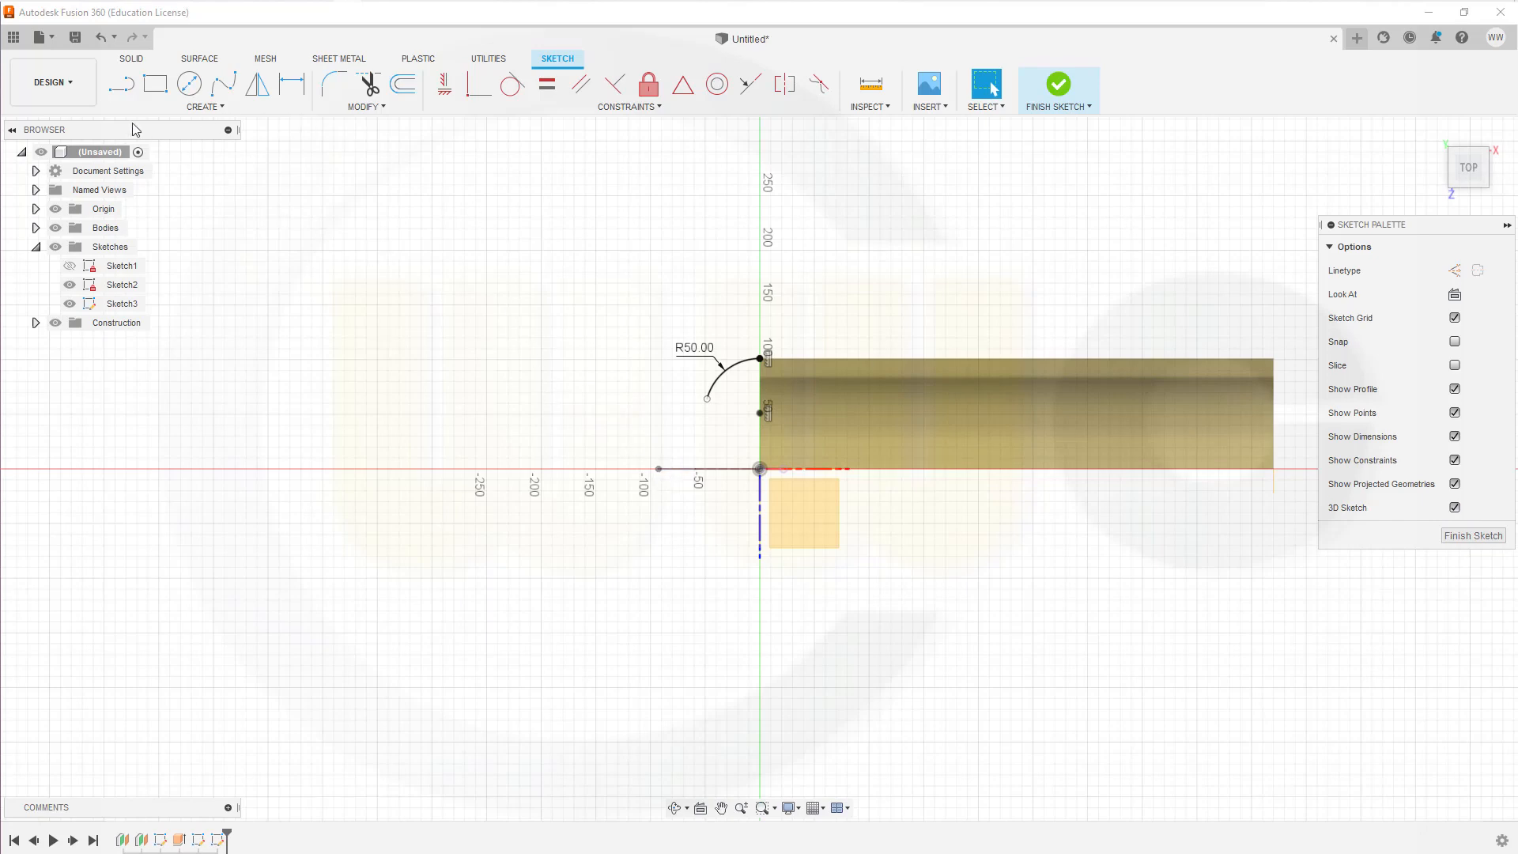
pyautogui.click(121, 88)
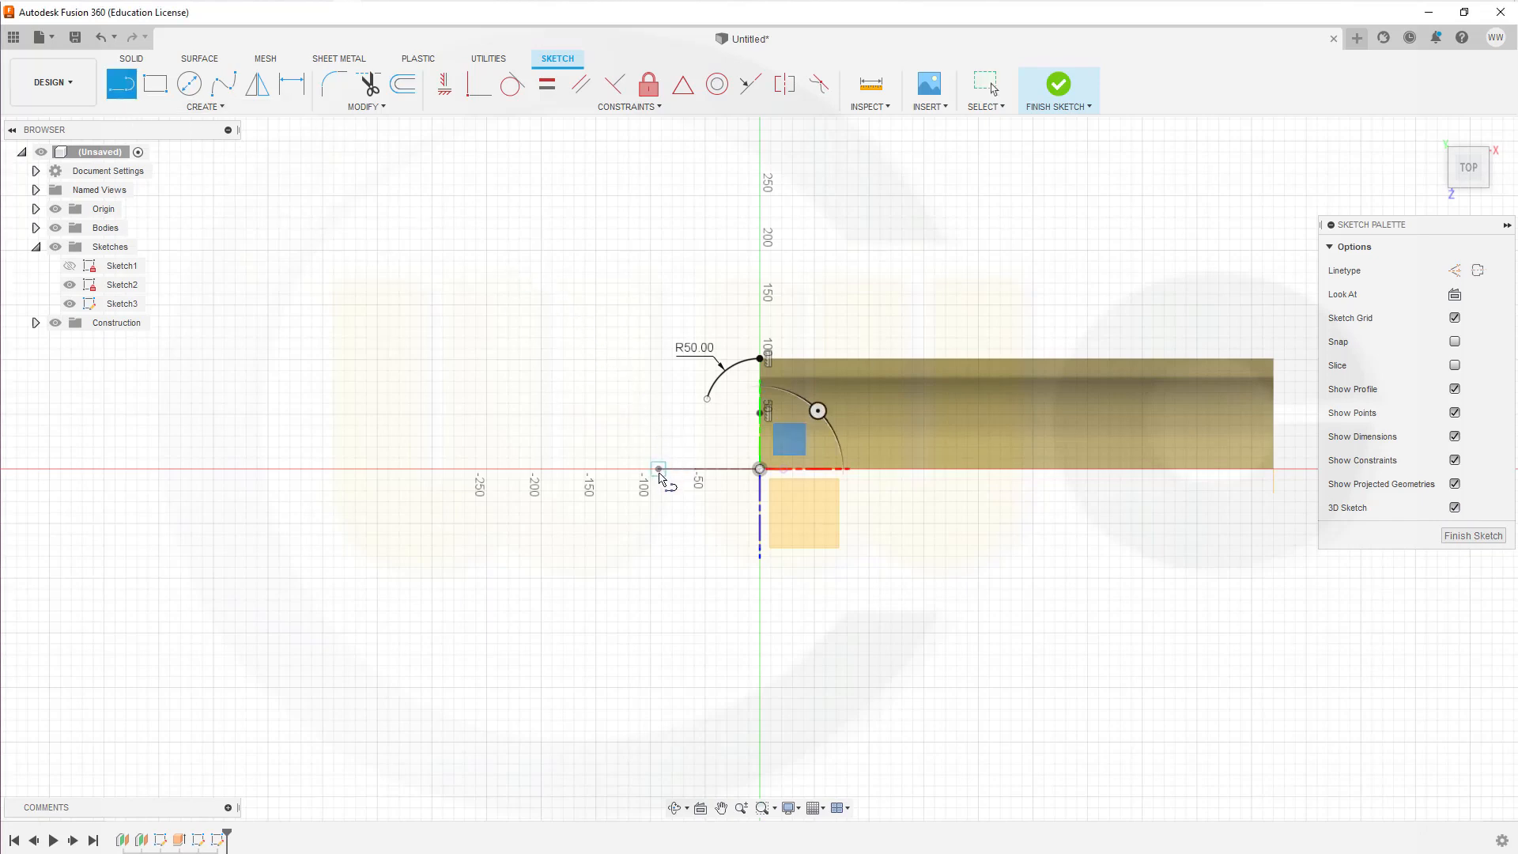
pyautogui.click(659, 470)
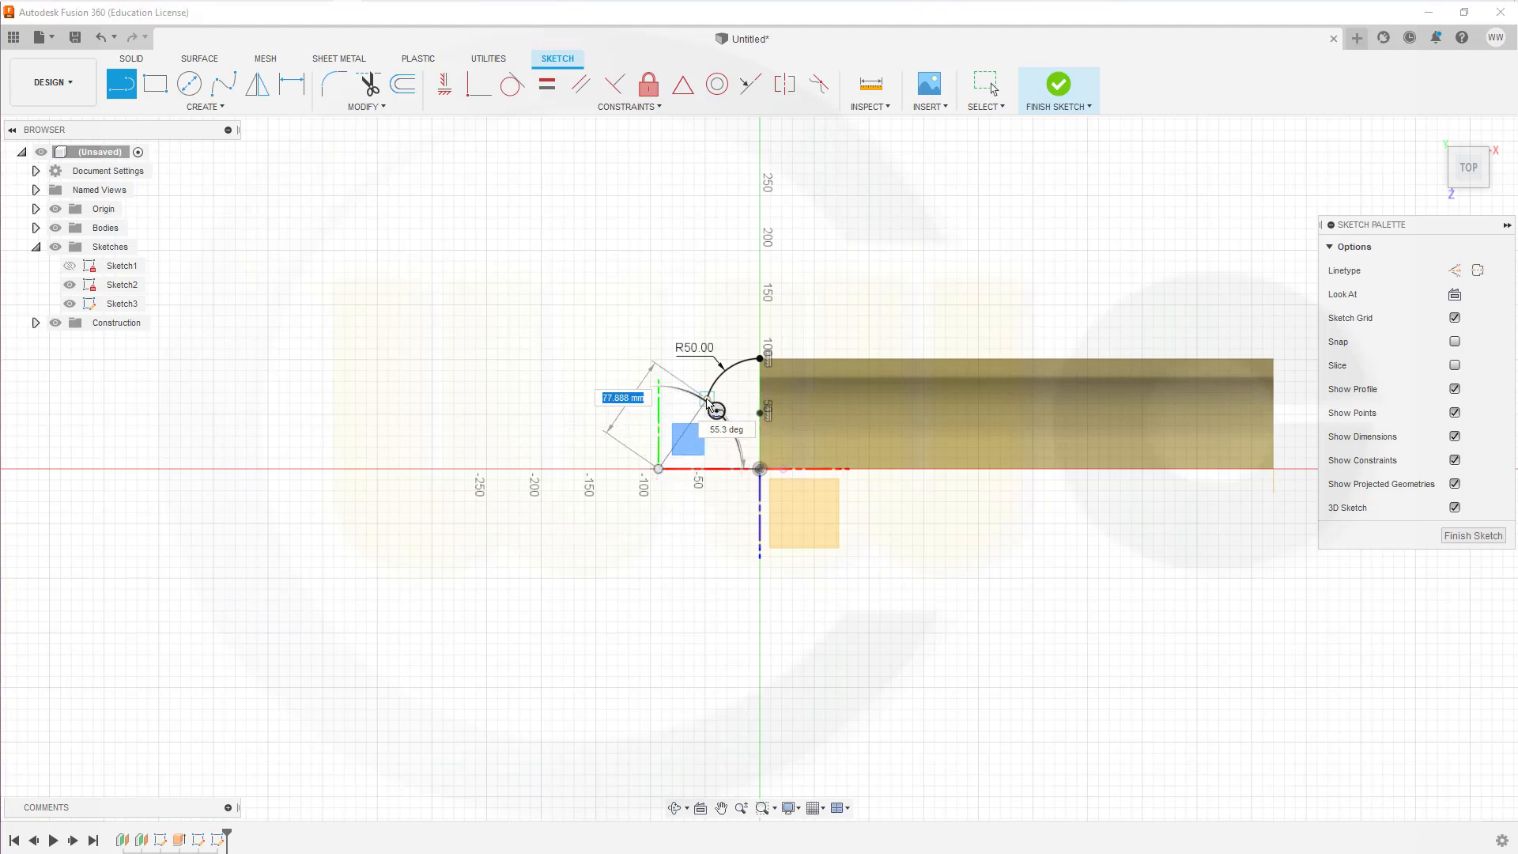
pyautogui.click(713, 405)
pyautogui.press('Escape')
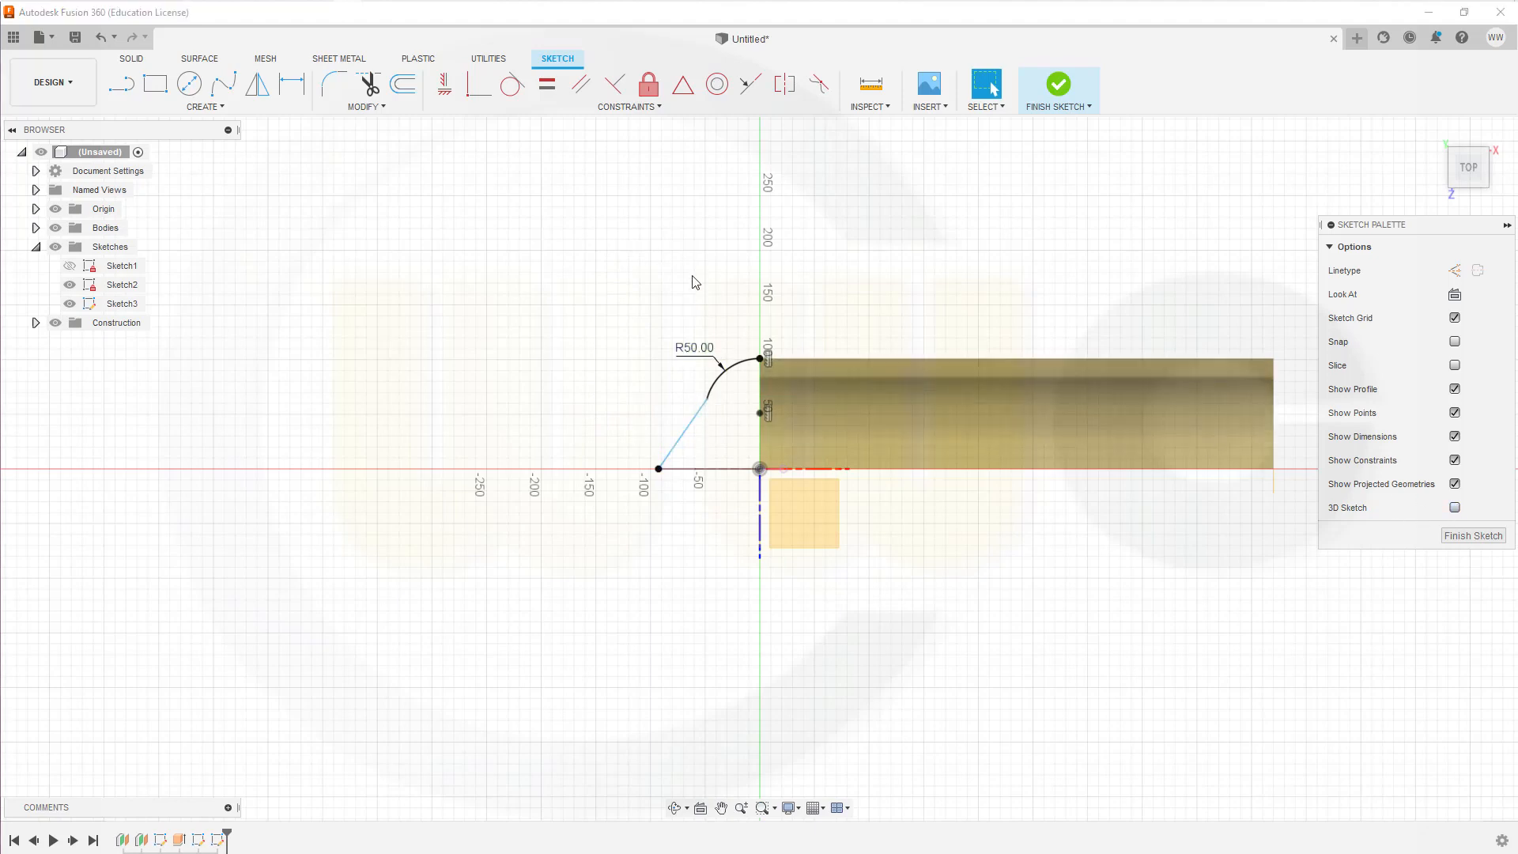
# Step: Make the new line tangent to the 50 mm arc and finish the sketch
pyautogui.click(512, 83)
pyautogui.click(686, 439)
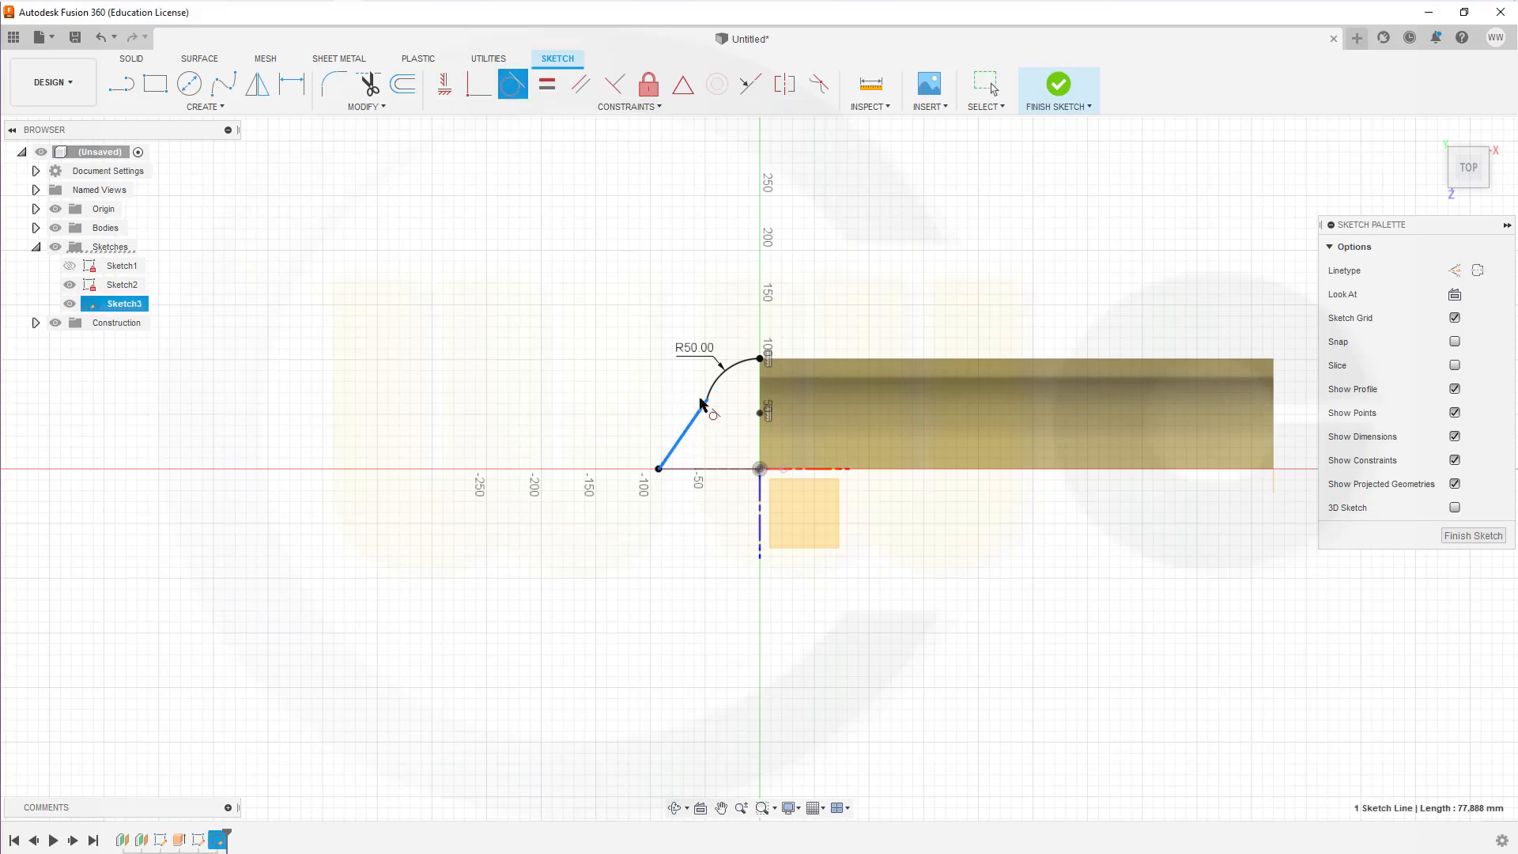
pyautogui.click(714, 393)
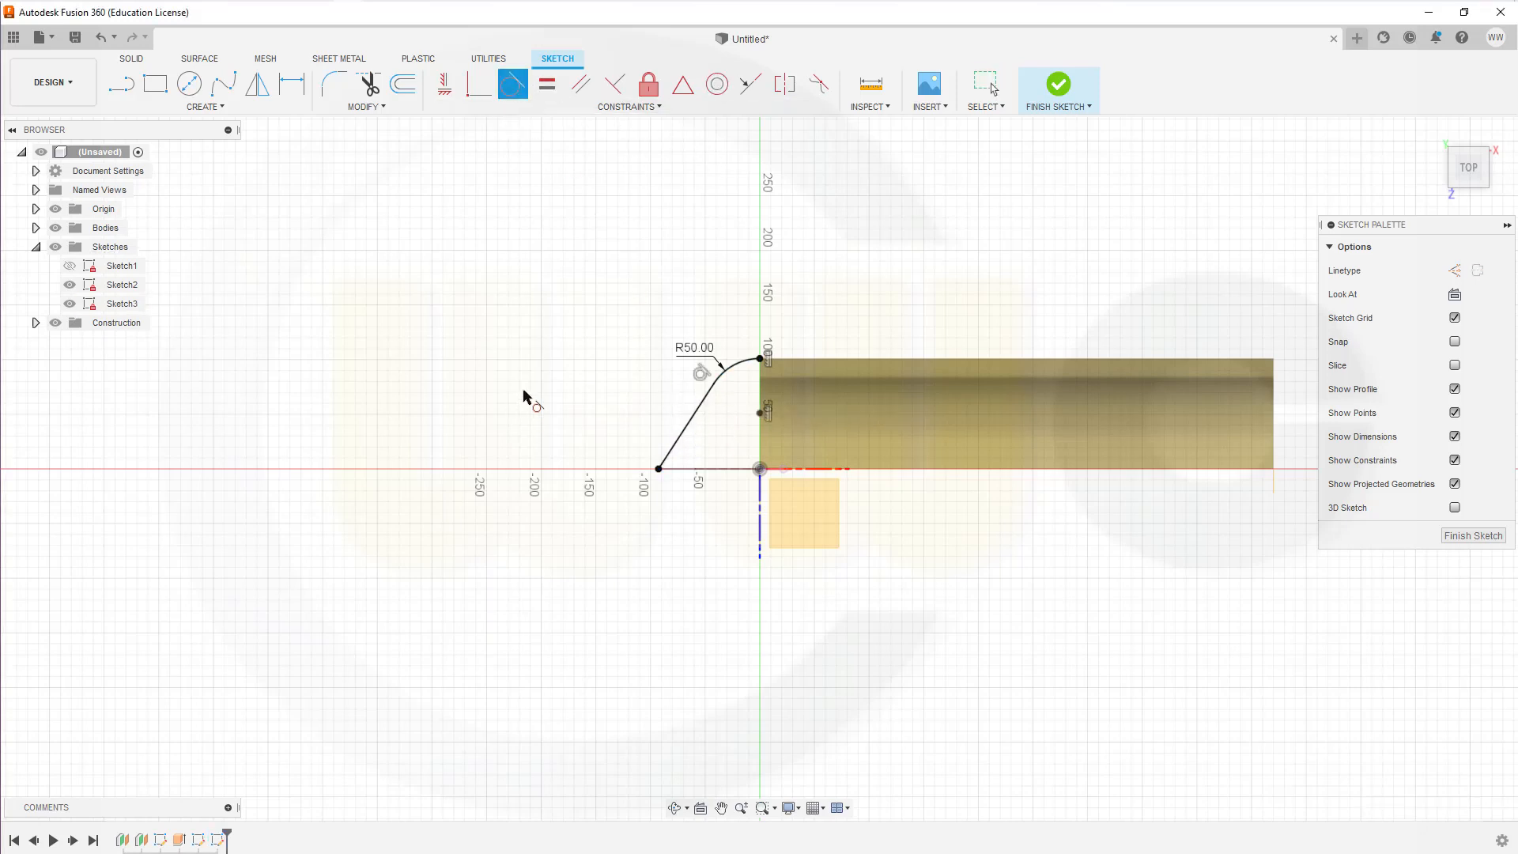
pyautogui.click(1455, 535)
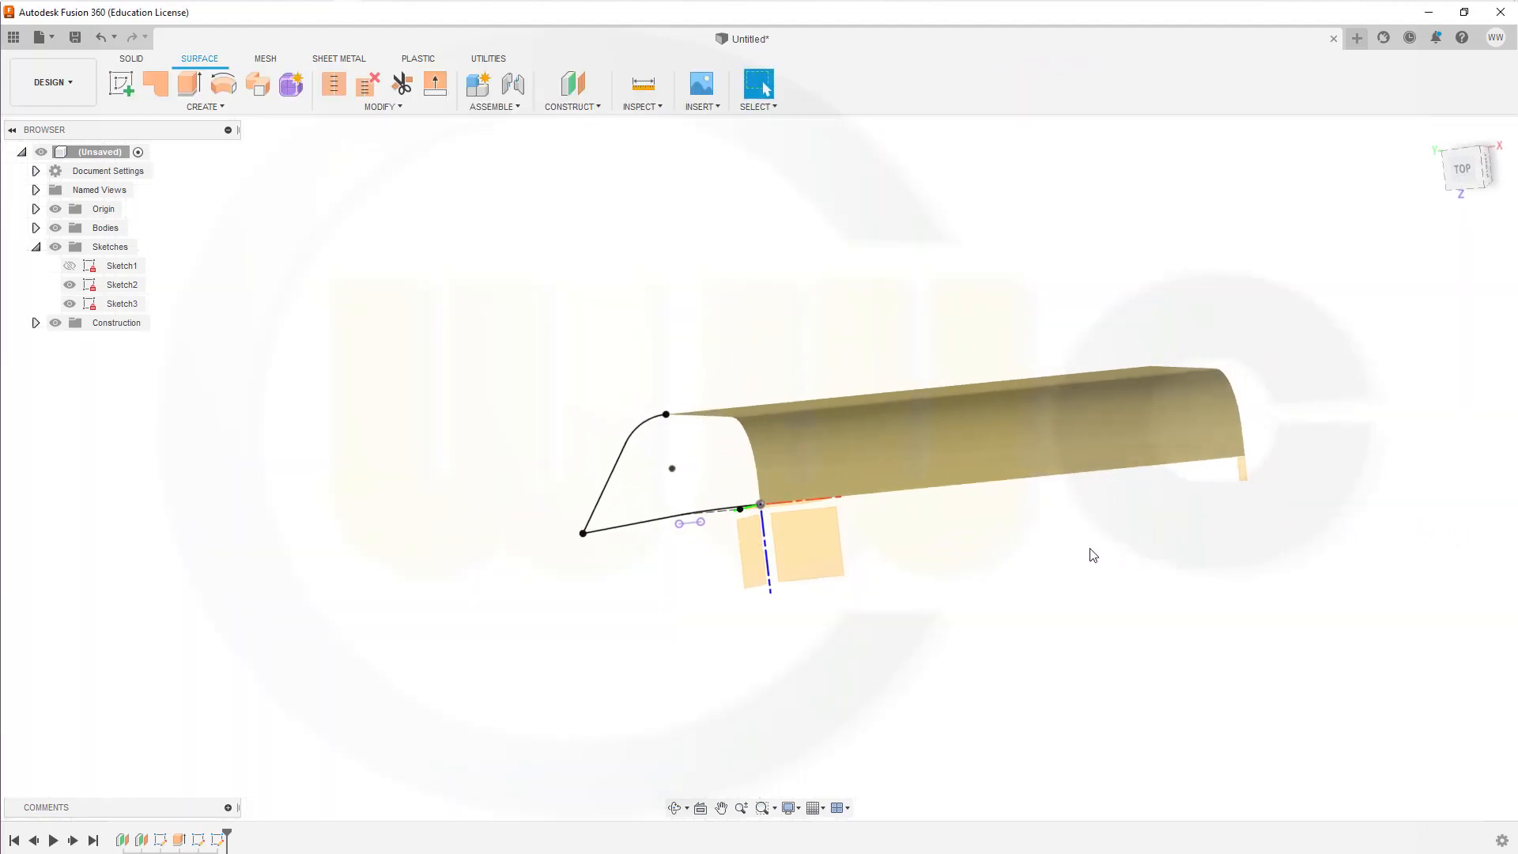
# Step: Start a surface loft with the slanted wall profile as first profile and the extruded surface's complete adjoining end edge as second
pyautogui.moveTo(1092, 555)
pyautogui.keyDown('shift'); pyautogui.mouseDown(button='middle')
pyautogui.moveTo(1131, 579)
pyautogui.moveTo(1226, 566)
pyautogui.moveTo(1254, 613)
pyautogui.mouseUp(button='middle'); pyautogui.keyUp('shift')
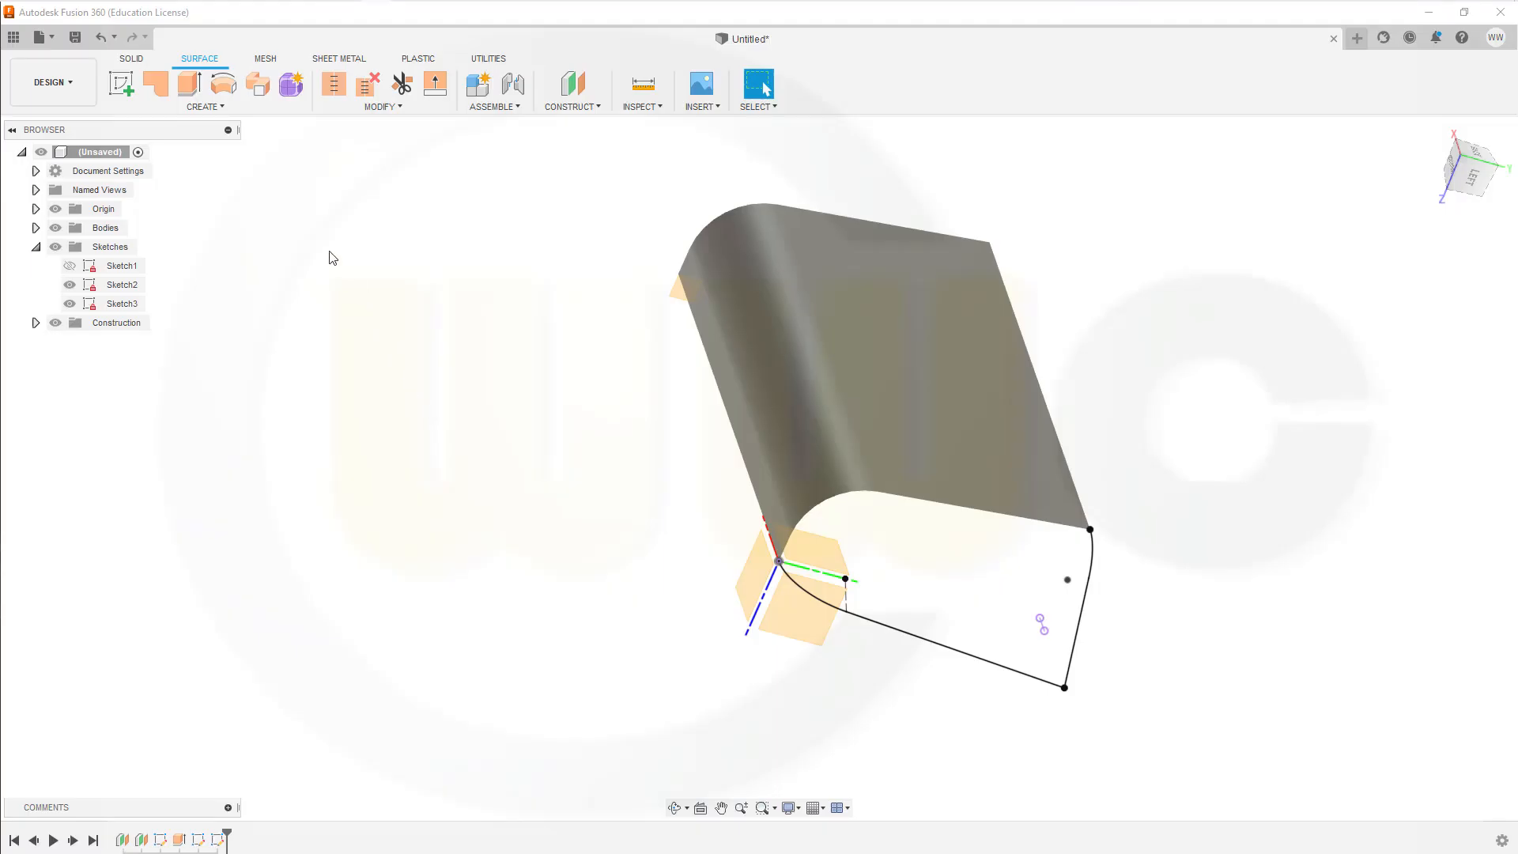
pyautogui.click(205, 106)
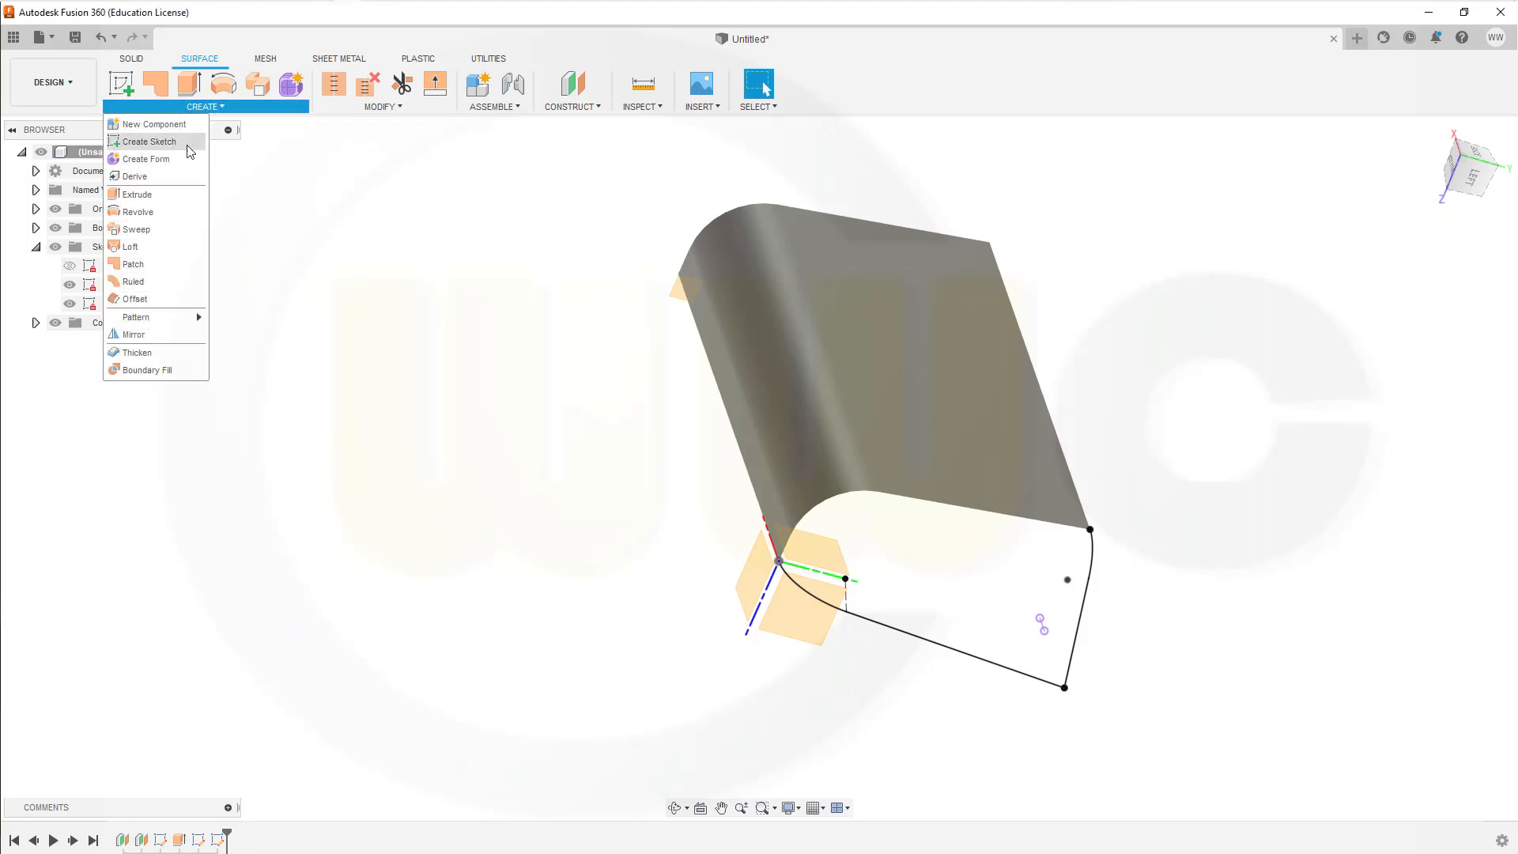
pyautogui.click(131, 249)
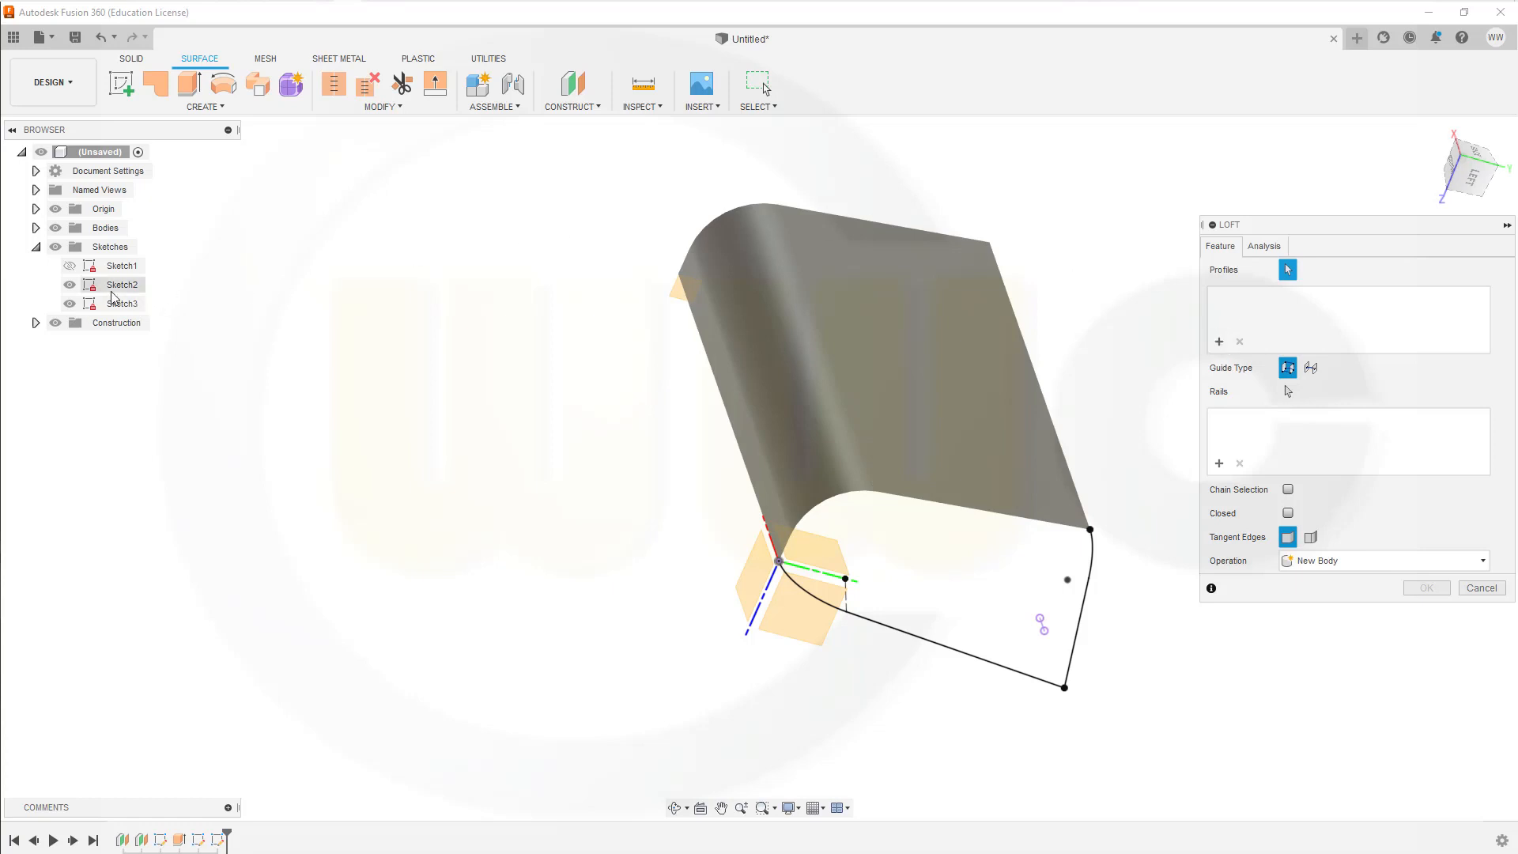
pyautogui.click(943, 652)
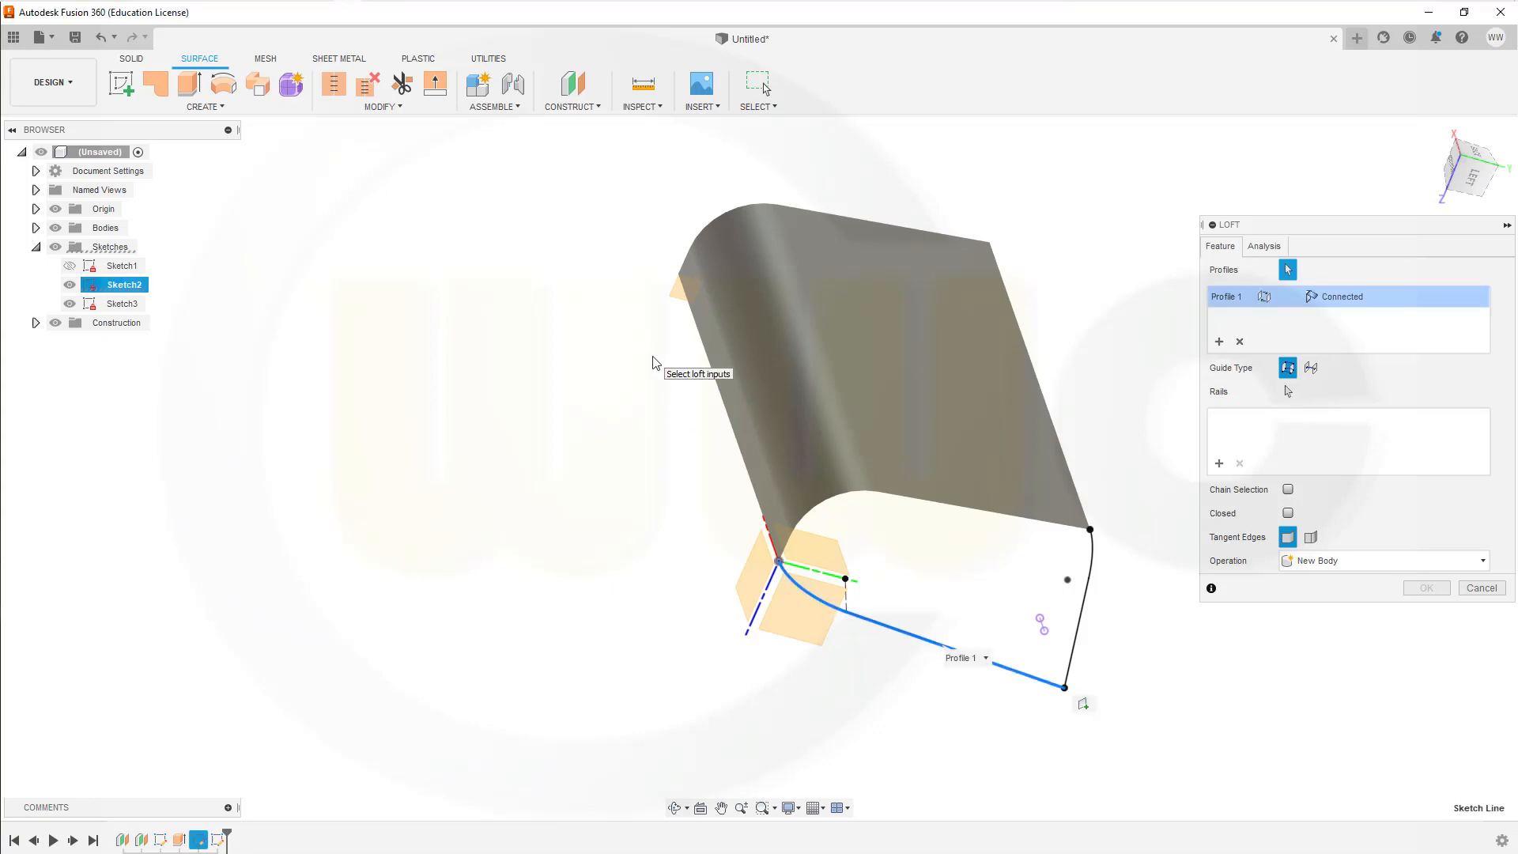
pyautogui.click(1215, 345)
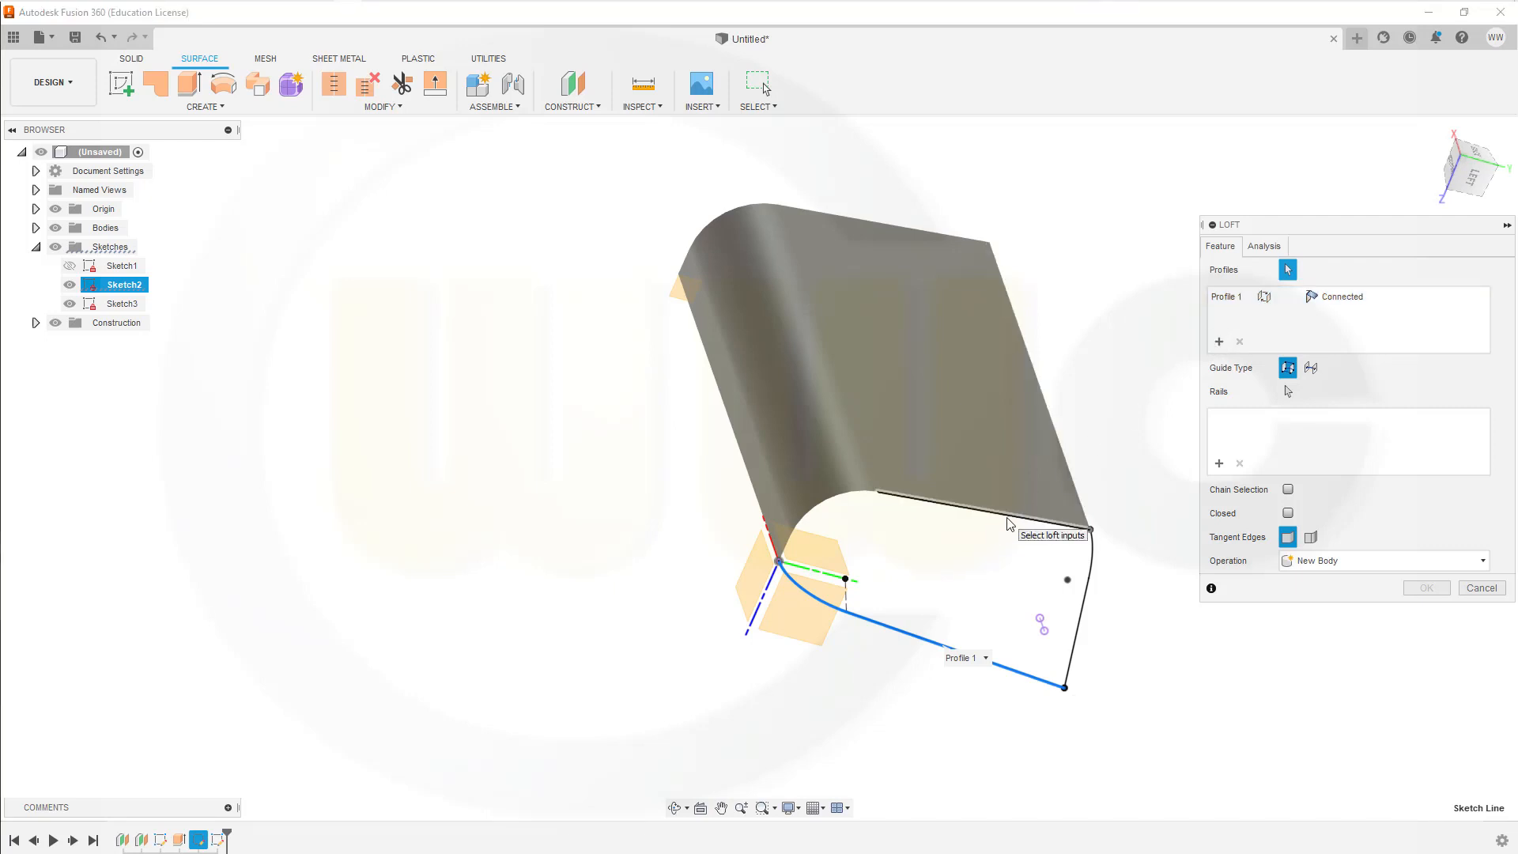
pyautogui.click(976, 509)
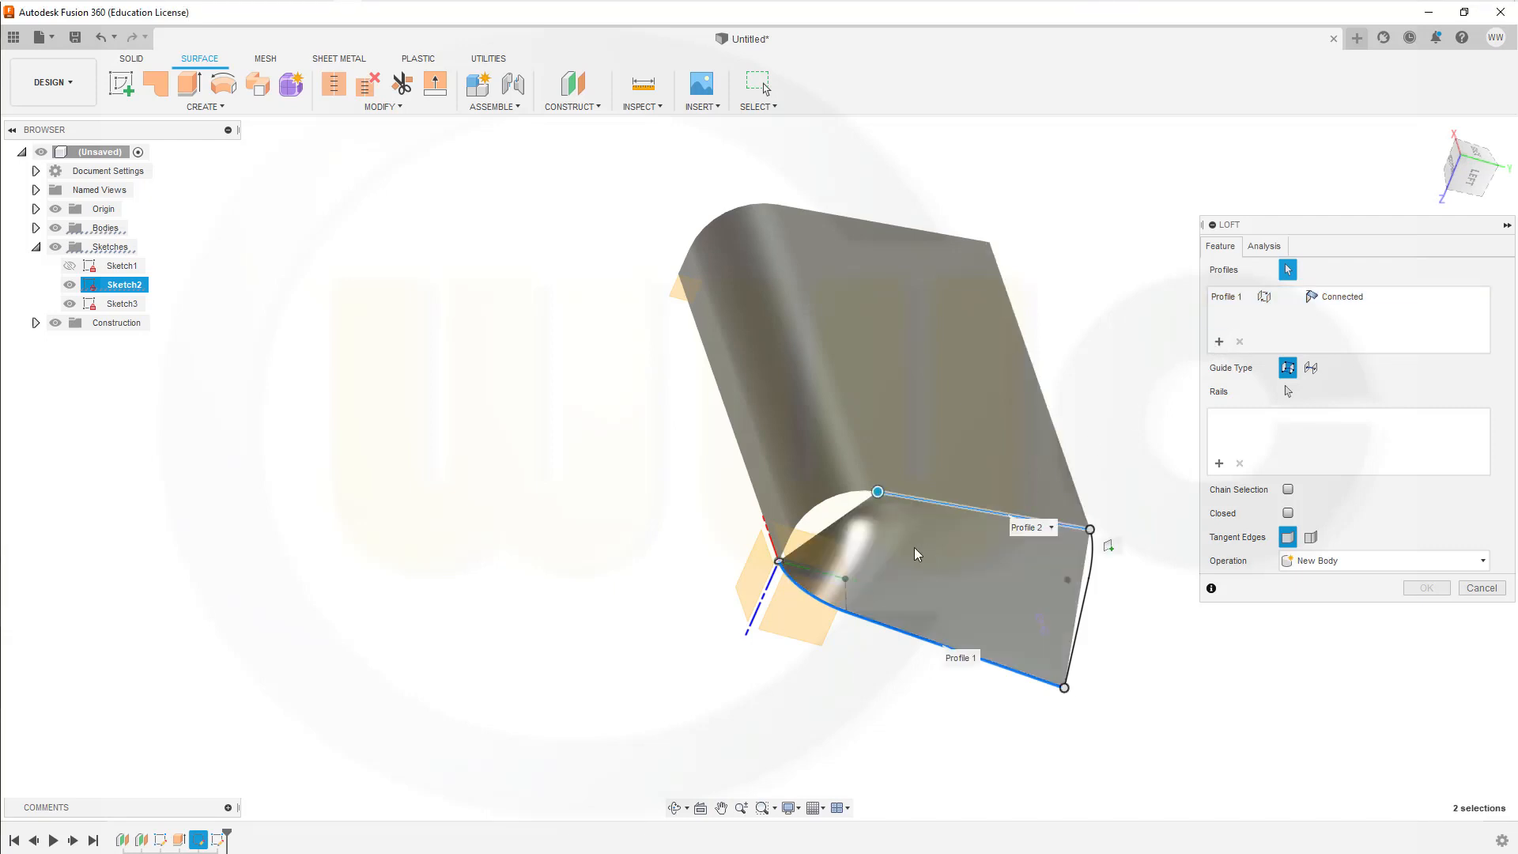
pyautogui.click(854, 504)
pyautogui.scroll(3, 831, 555)
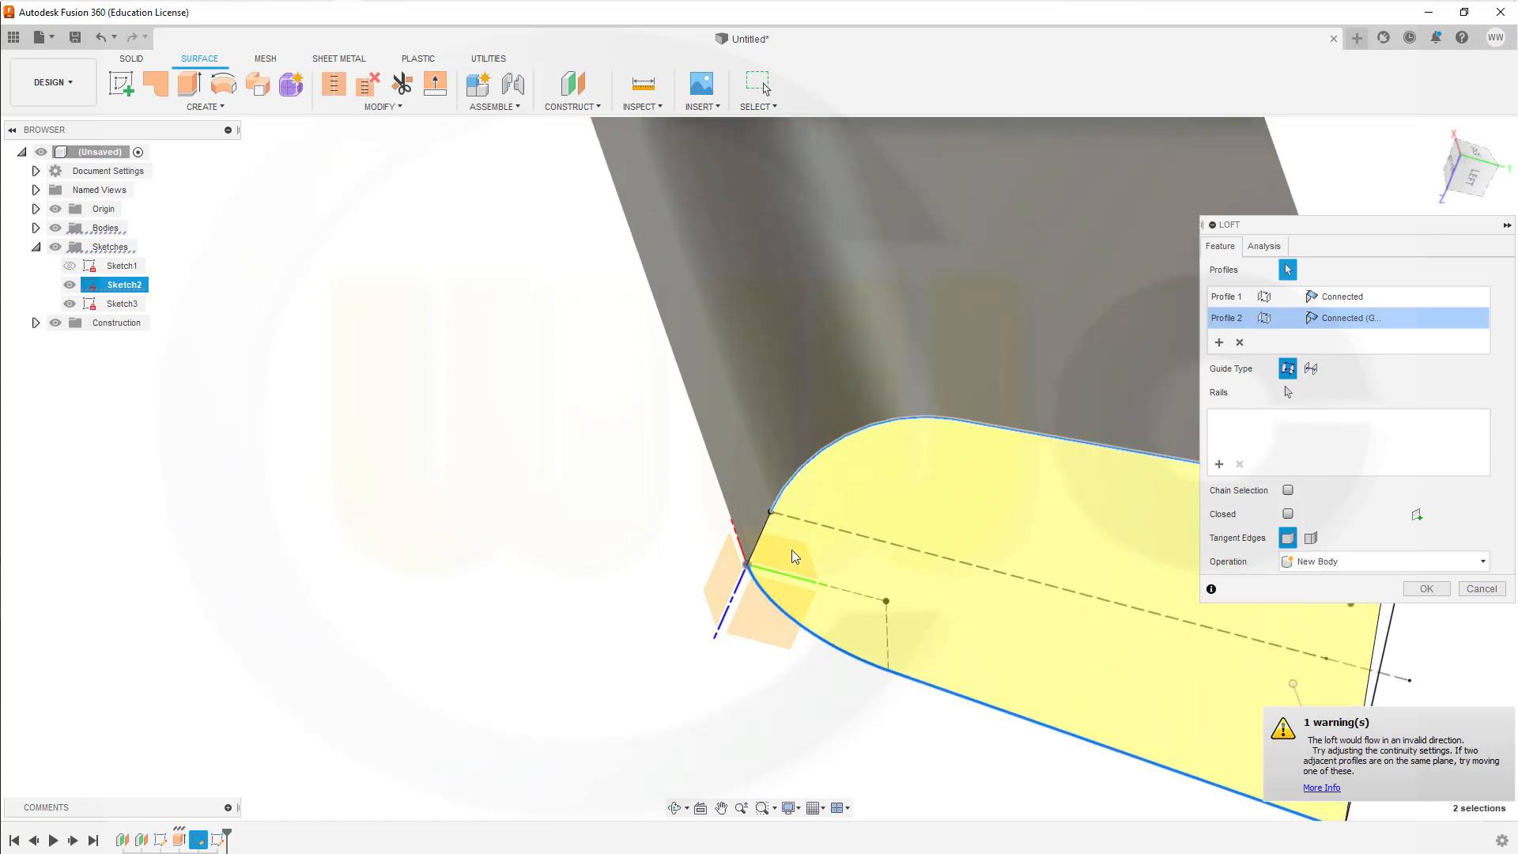
pyautogui.scroll(2, 791, 552)
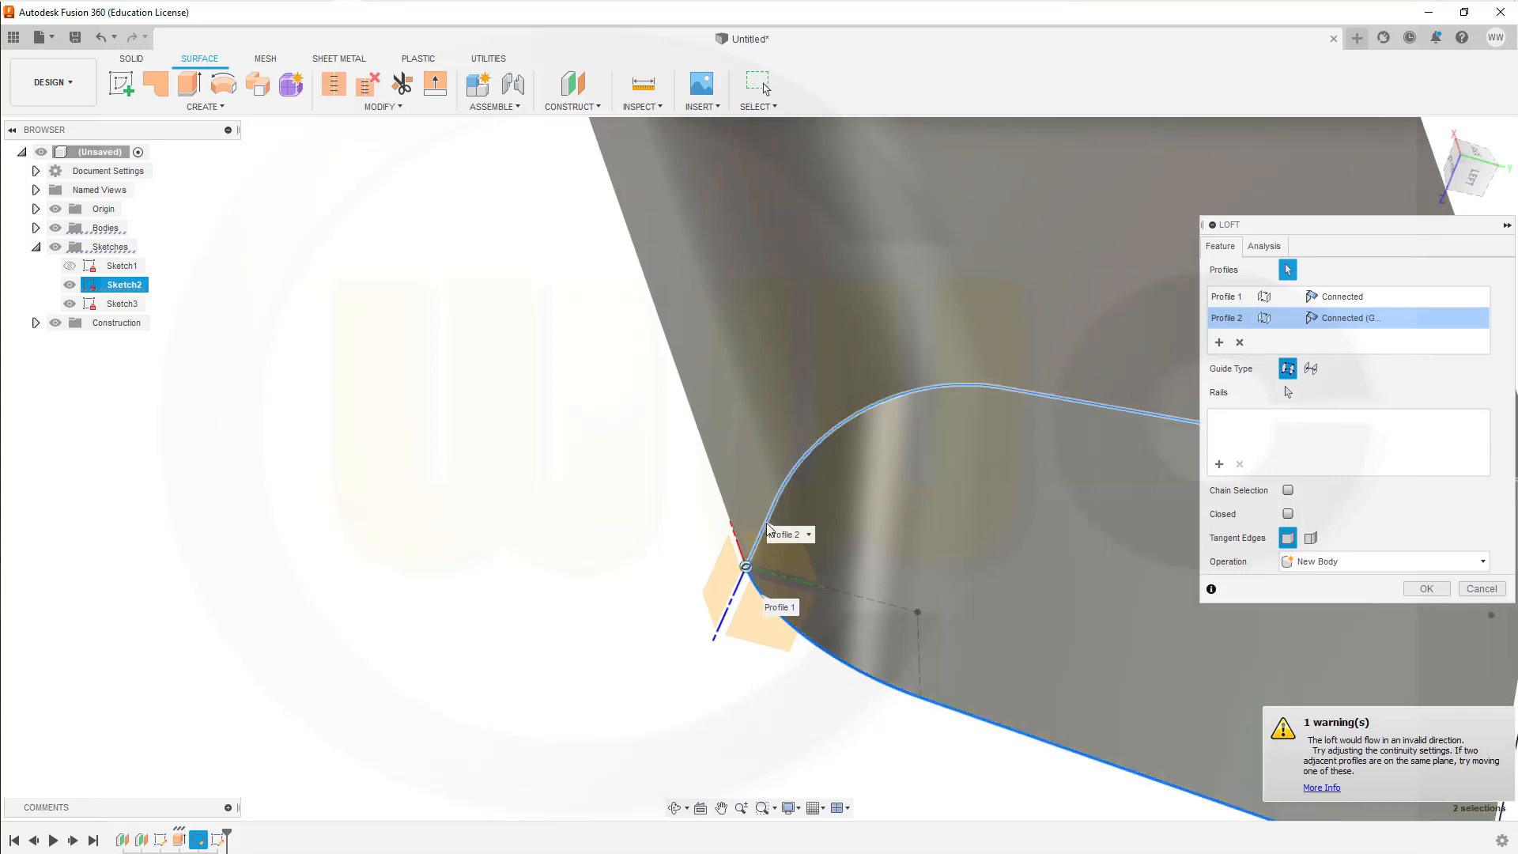
pyautogui.scroll(-2, 810, 687)
pyautogui.scroll(-1, 898, 673)
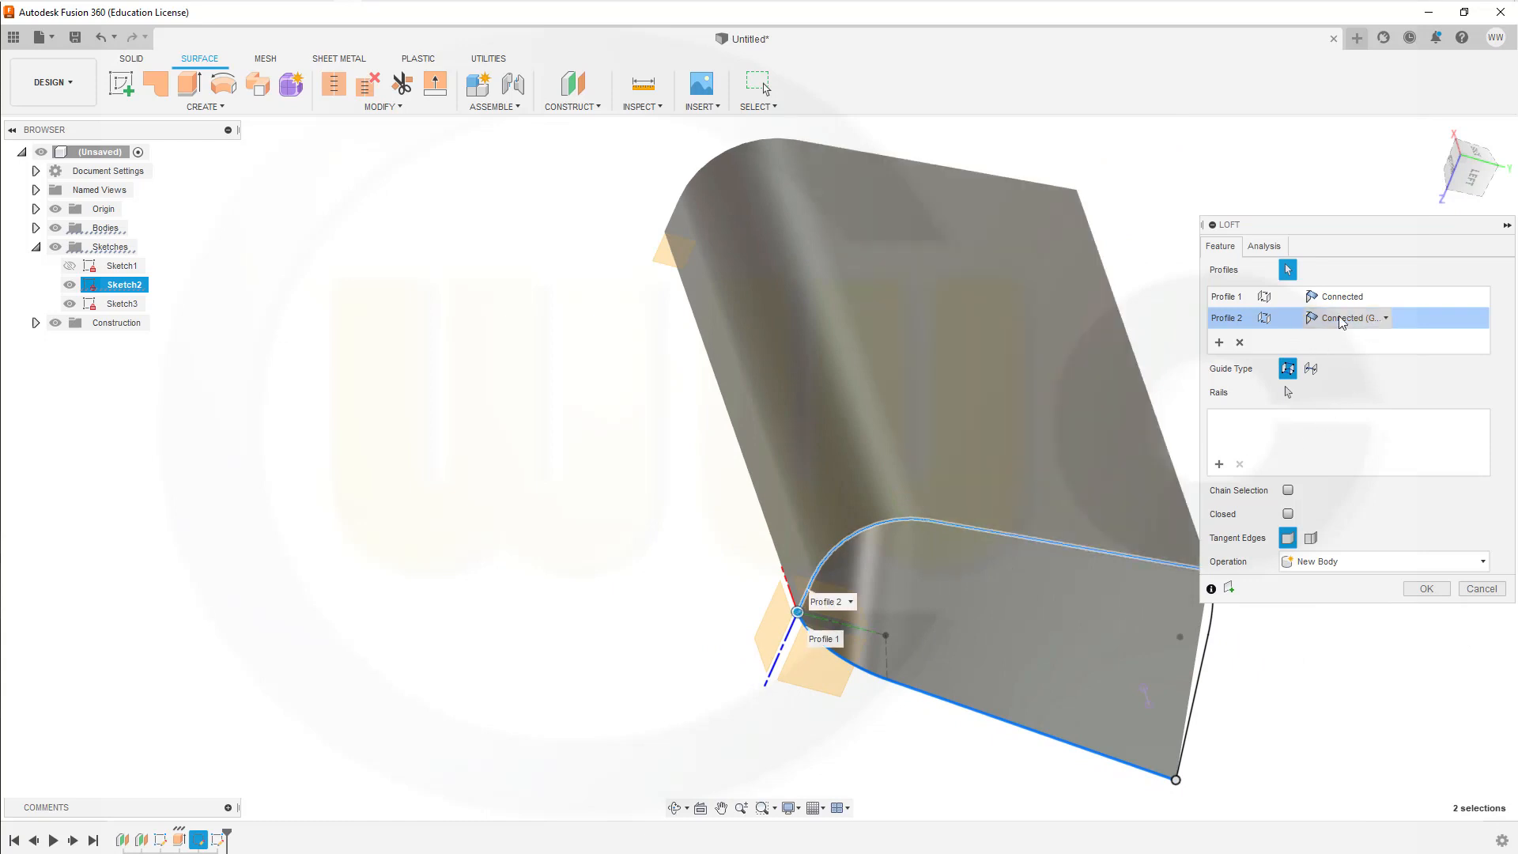
# Step: Set the loft's continuity at the extruded surface's edge to Tangent (G1) and create the loft as a new body
pyautogui.click(1395, 319)
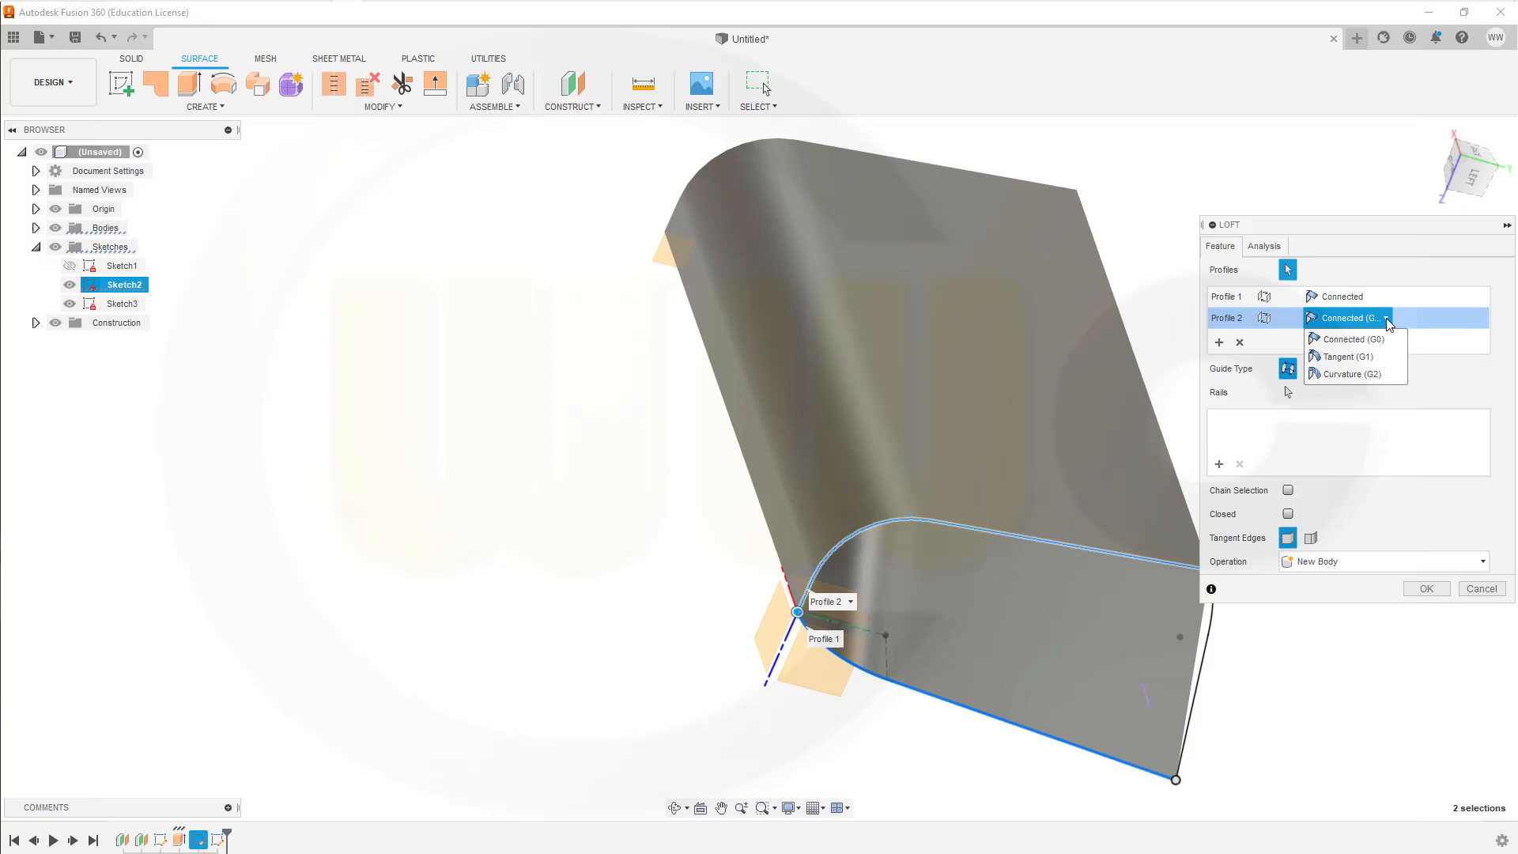
pyautogui.click(1344, 348)
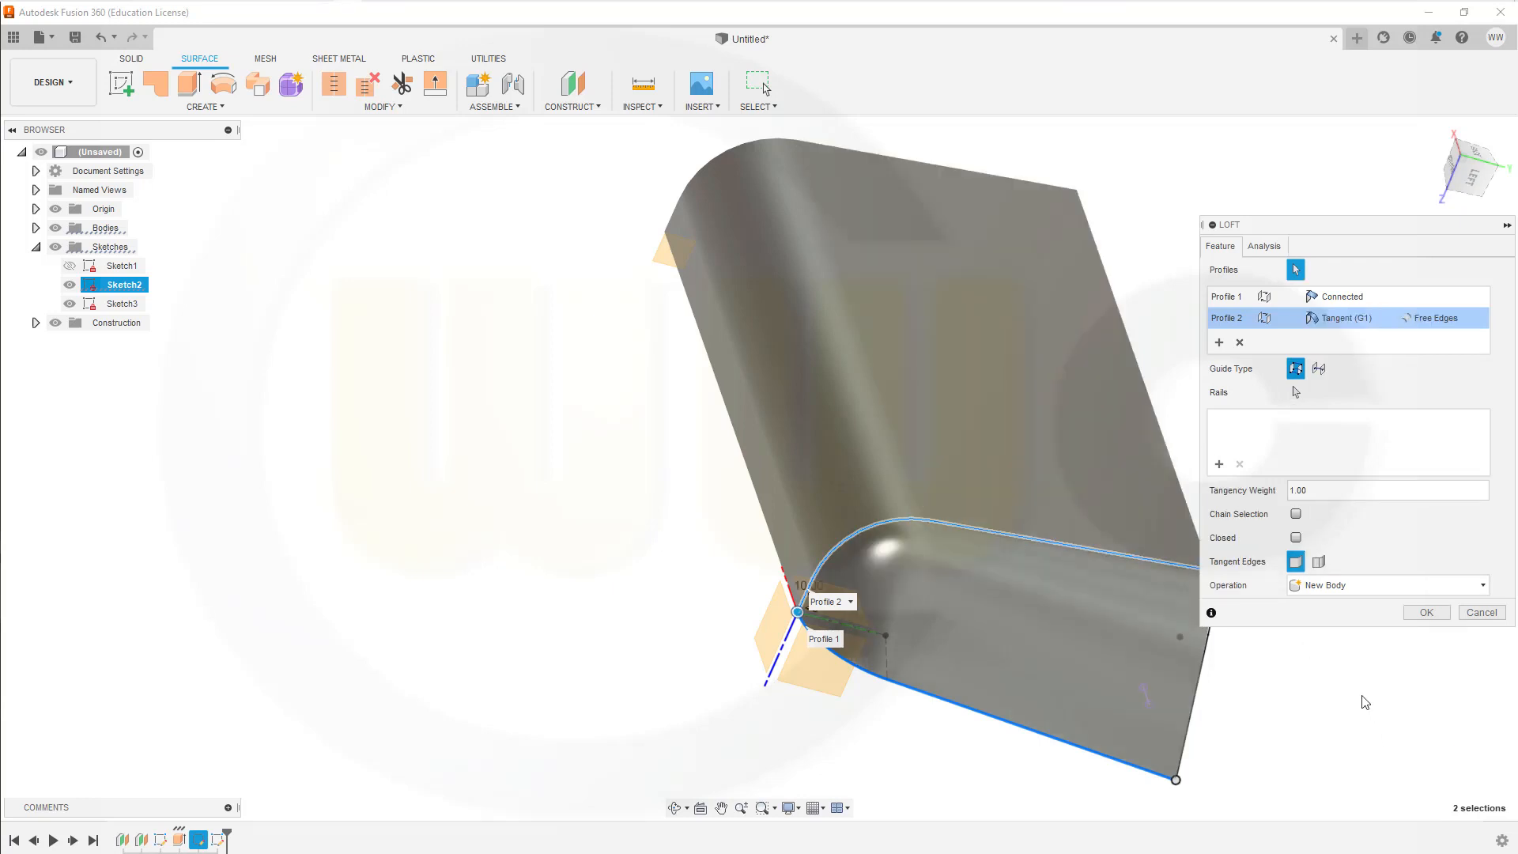
pyautogui.click(1414, 589)
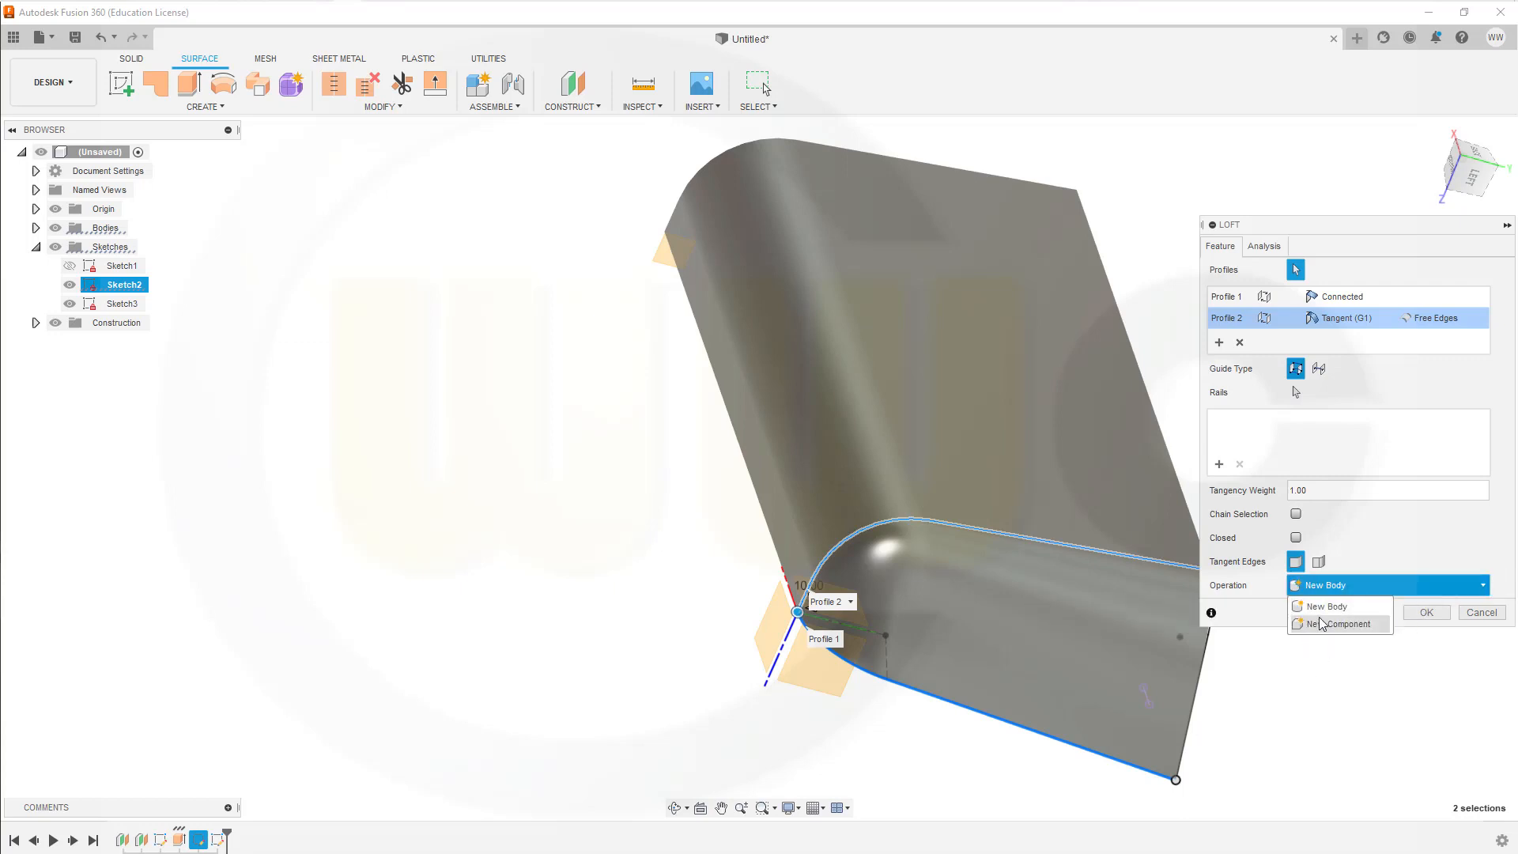
pyautogui.click(1291, 702)
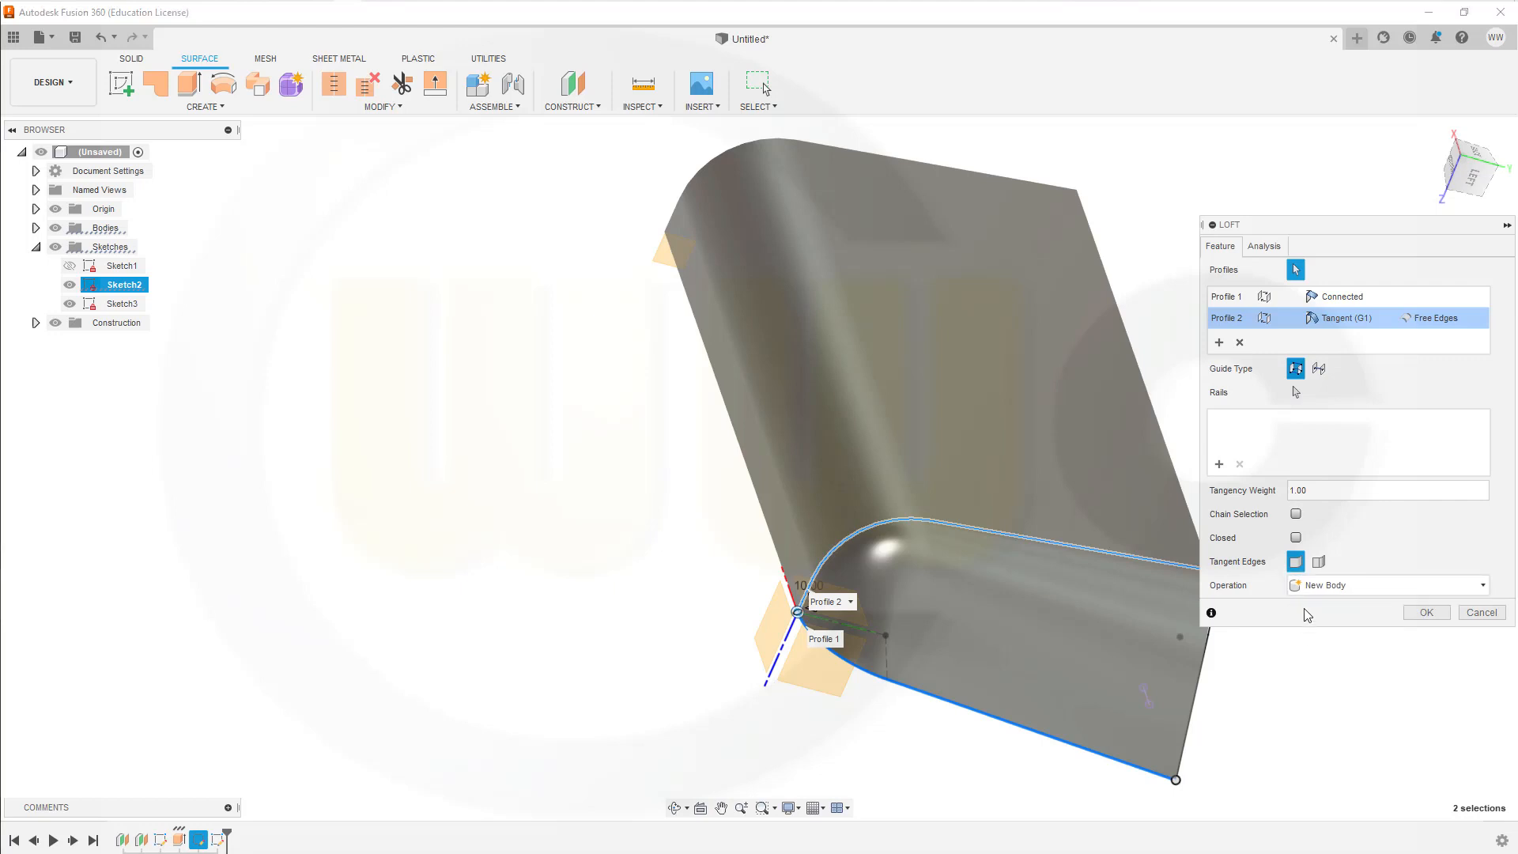
pyautogui.click(1426, 612)
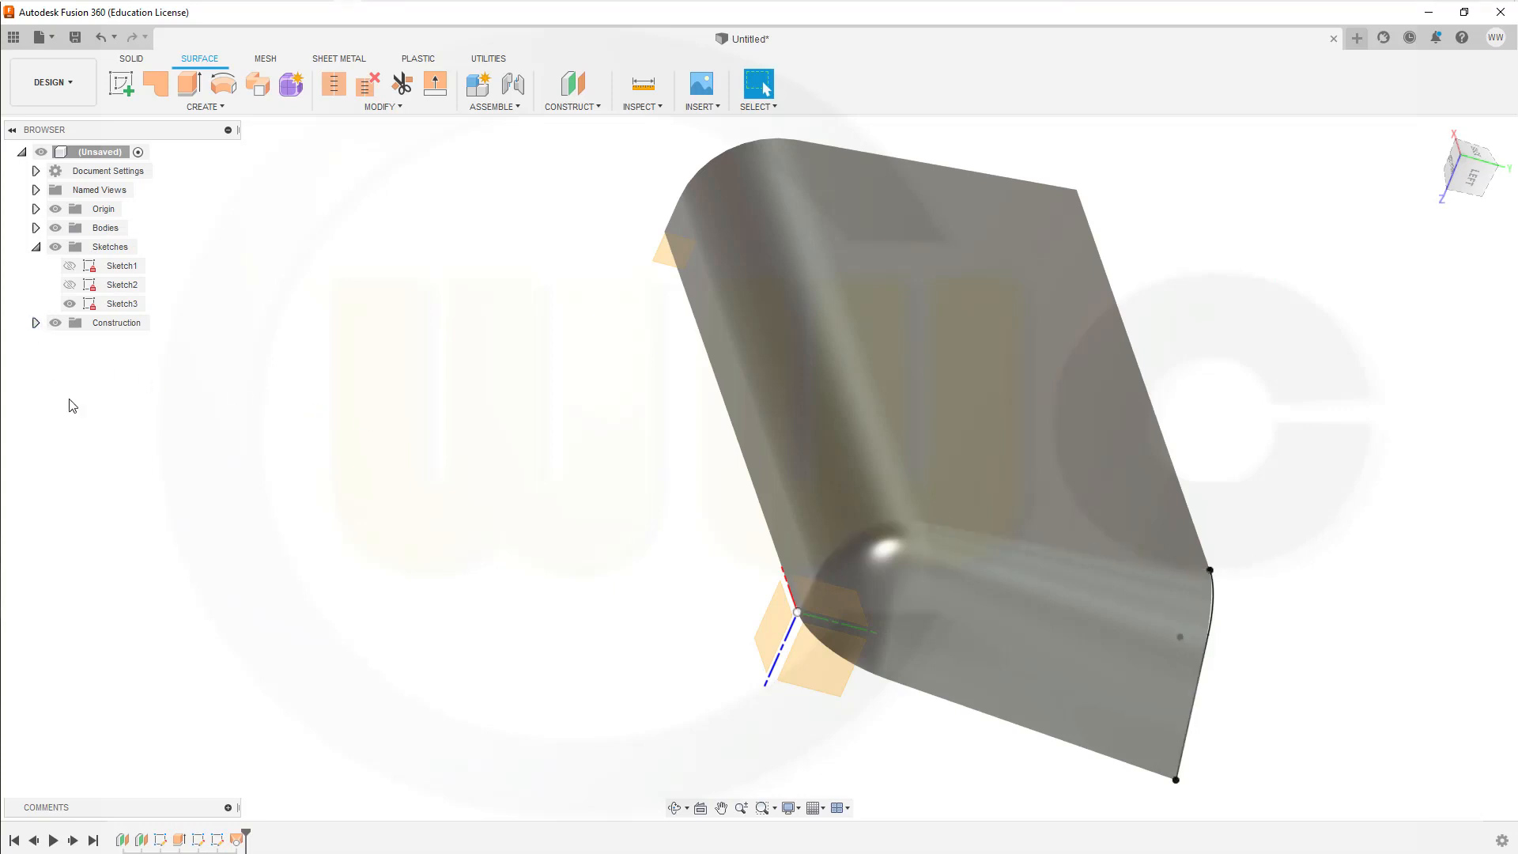
# Step: Edit the loft to add the upper rim curve from the third sketch as a rail
pyautogui.click(235, 840)
pyautogui.doubleClick(235, 840)
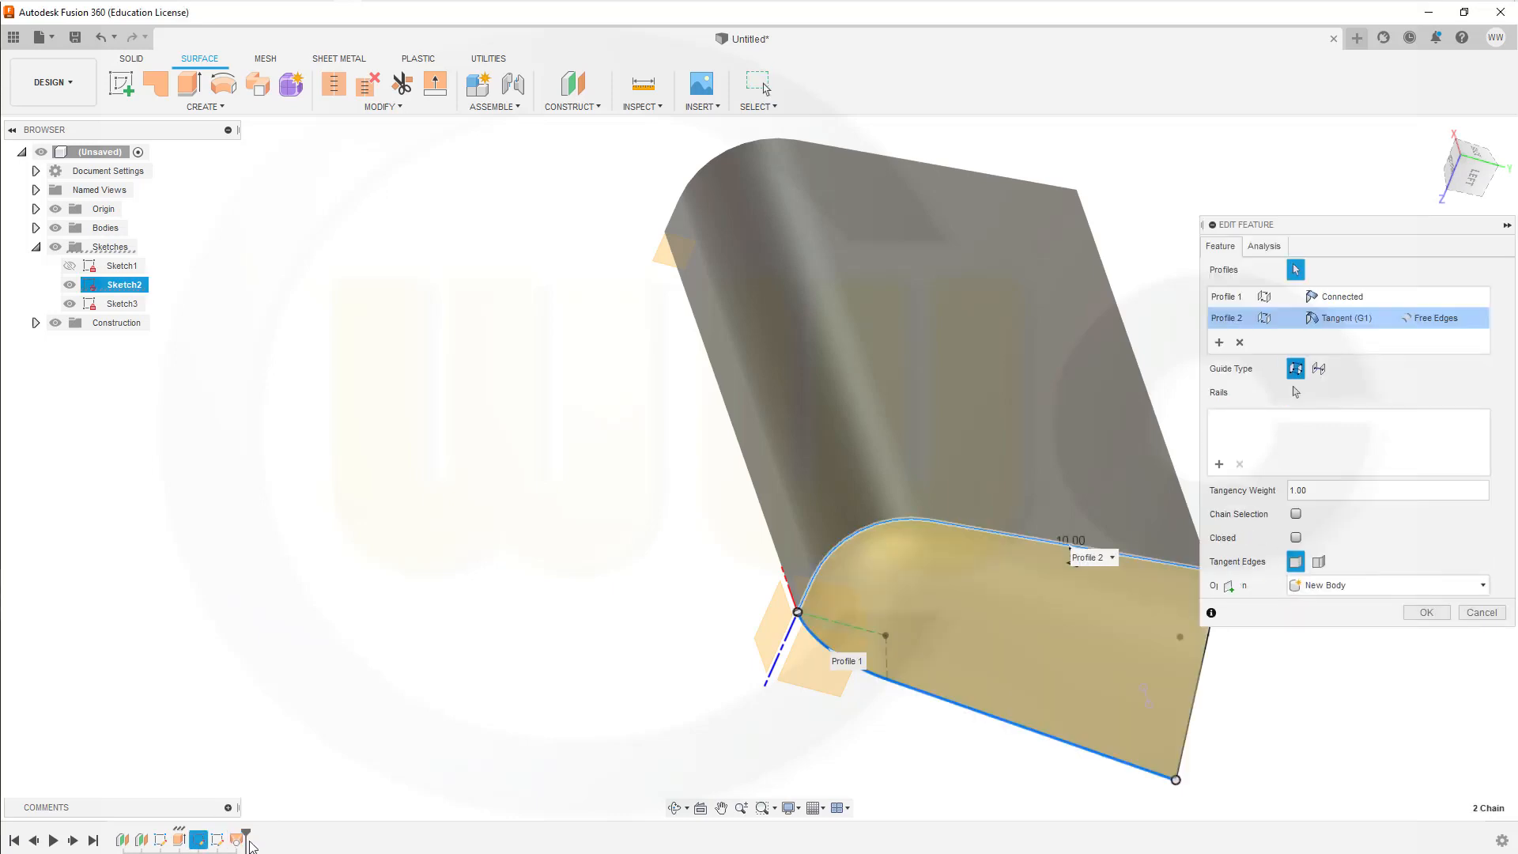
pyautogui.click(1219, 467)
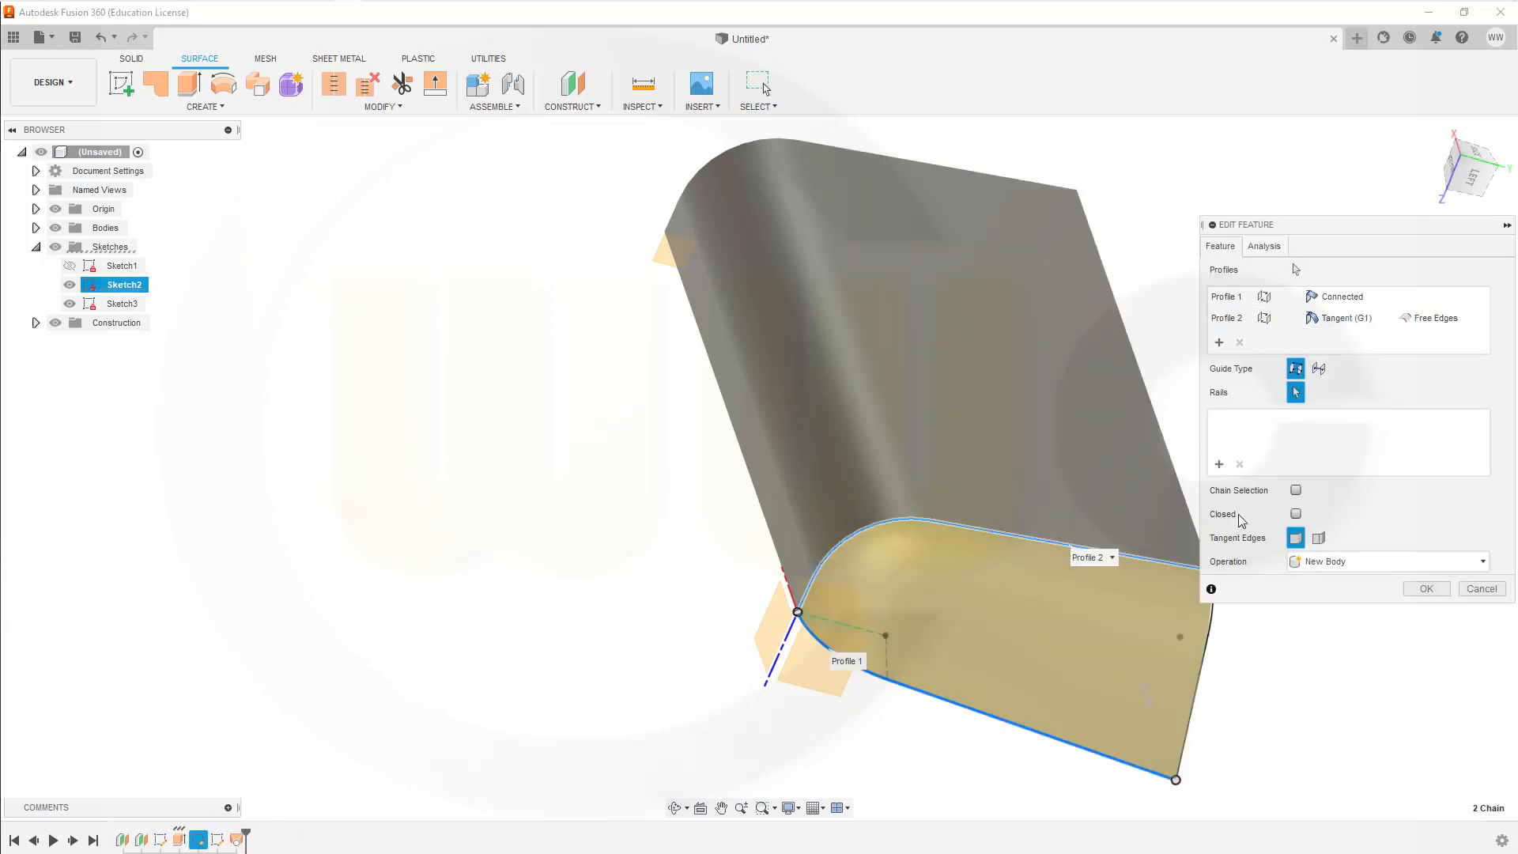
pyautogui.click(1210, 642)
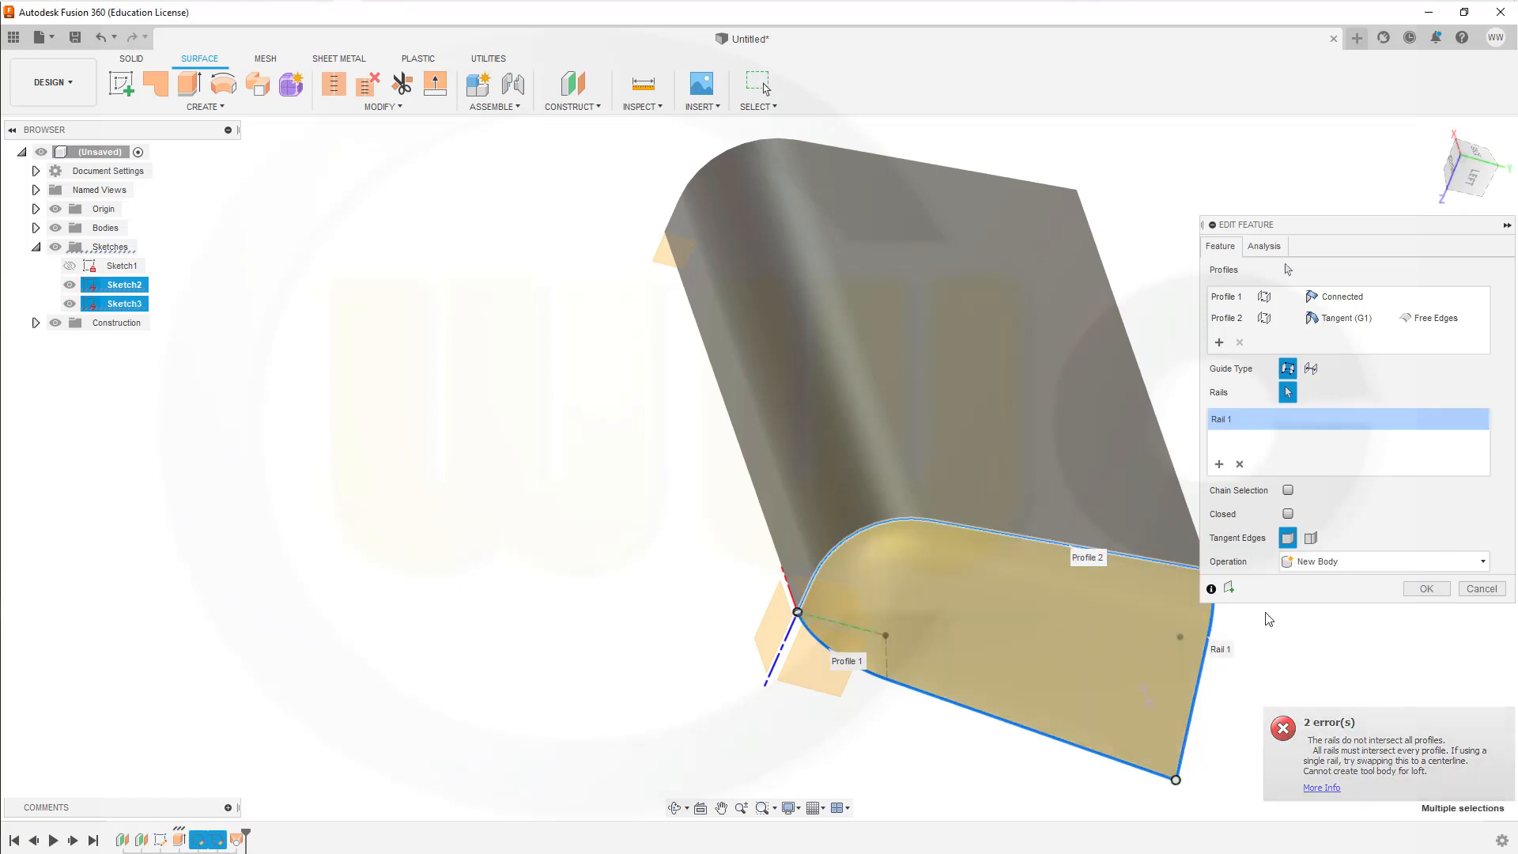
pyautogui.click(1427, 589)
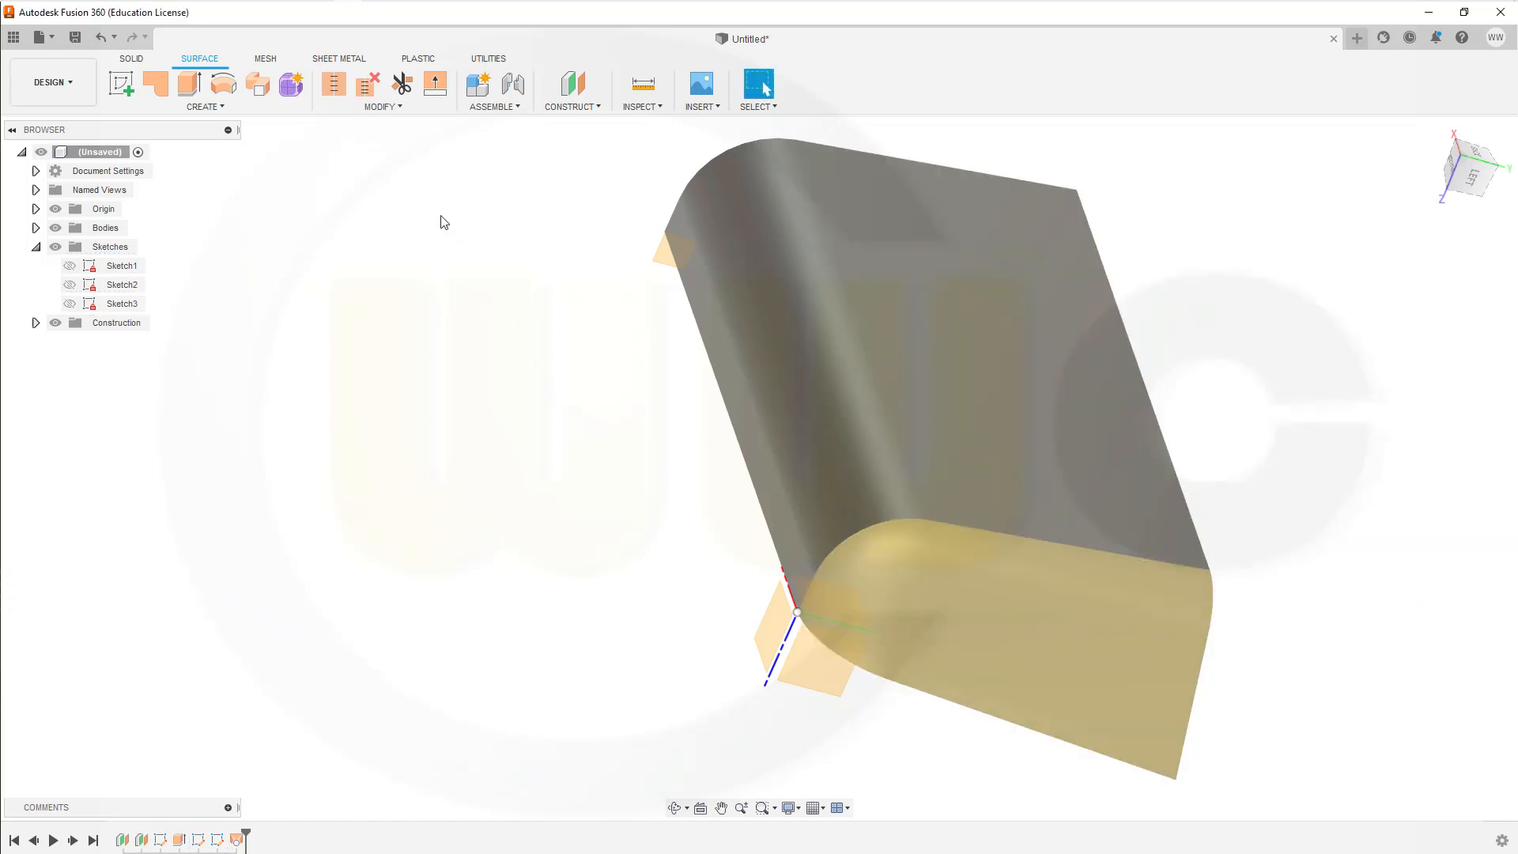
# Step: Reverse the normal of the lofted end wall surface
pyautogui.click(225, 106)
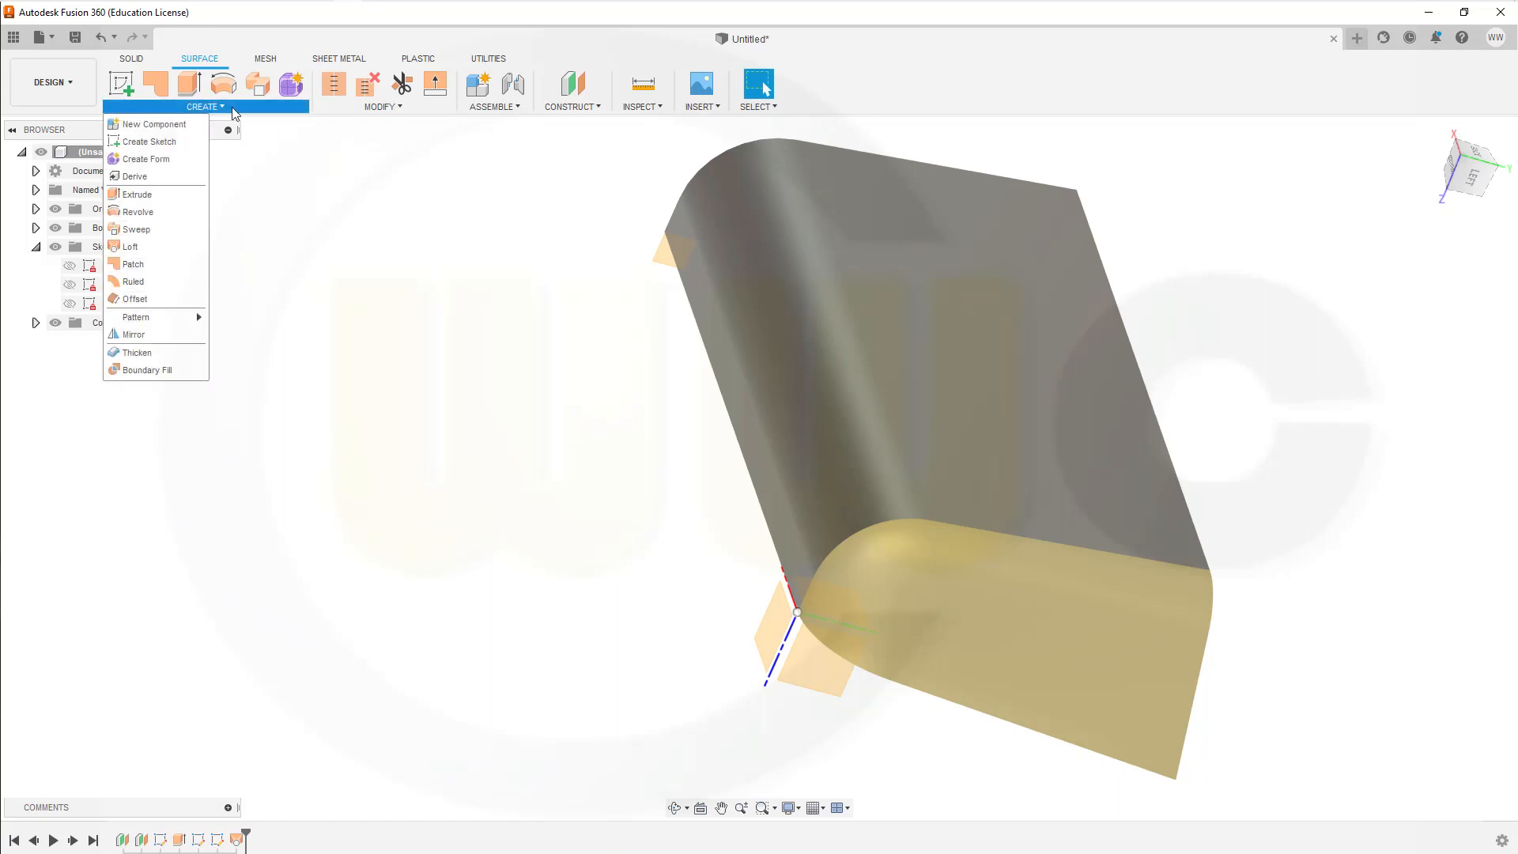
pyautogui.click(400, 107)
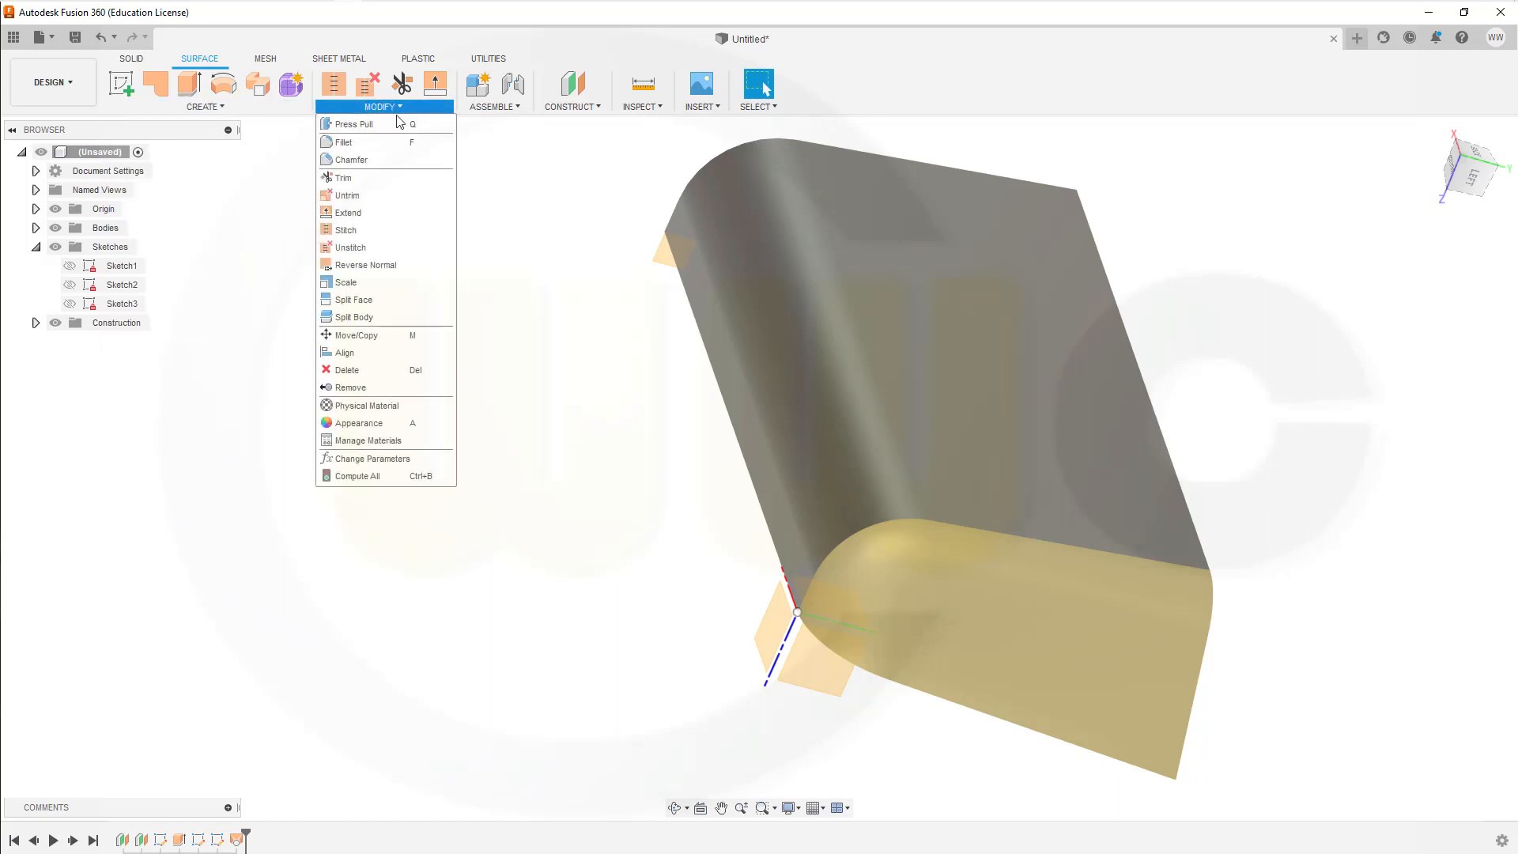
pyautogui.click(367, 265)
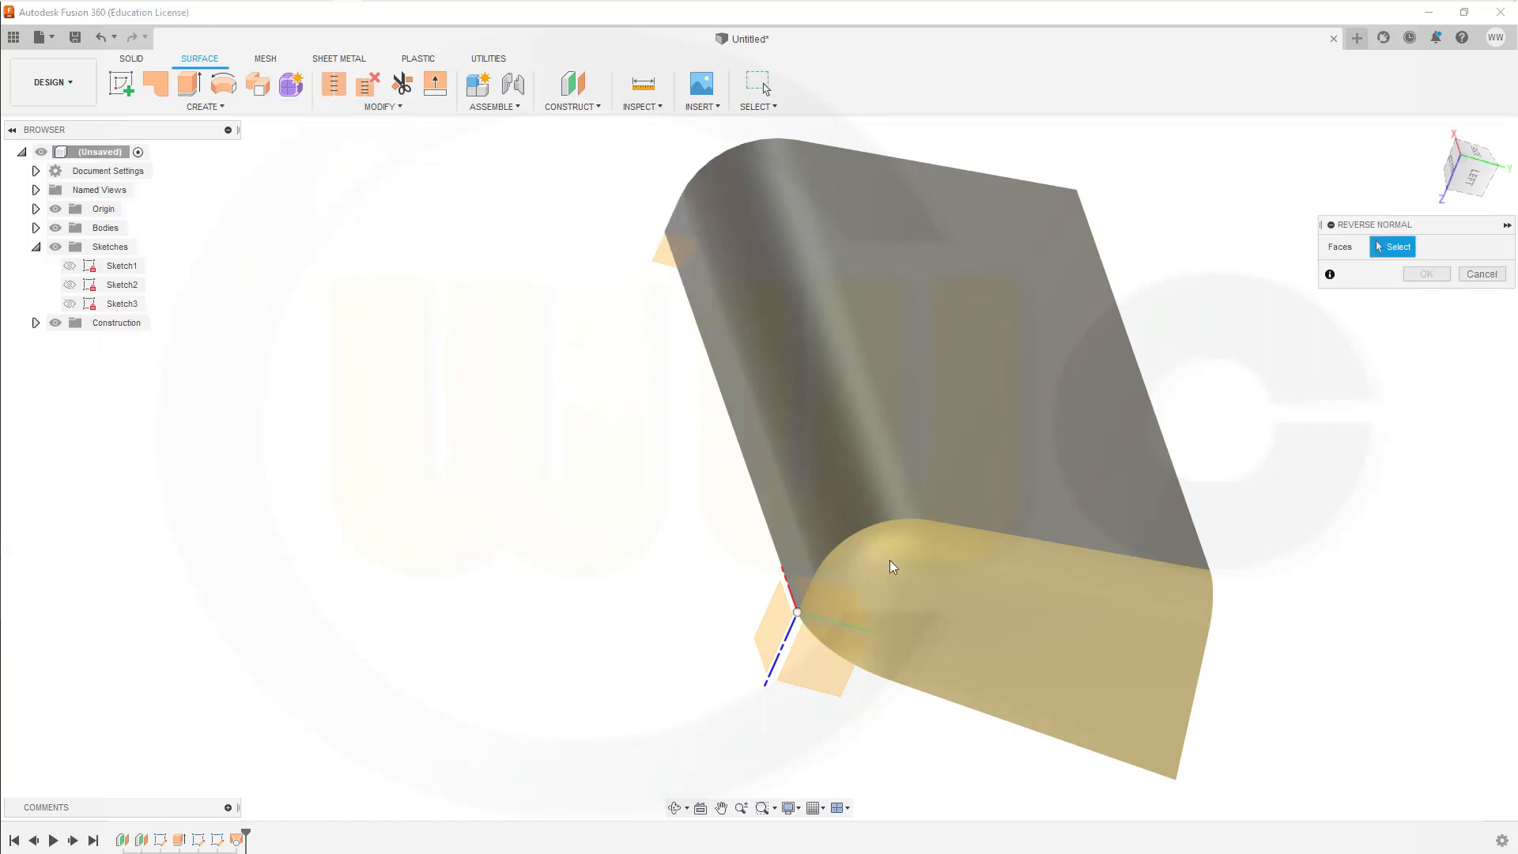
pyautogui.click(1018, 659)
pyautogui.click(1426, 274)
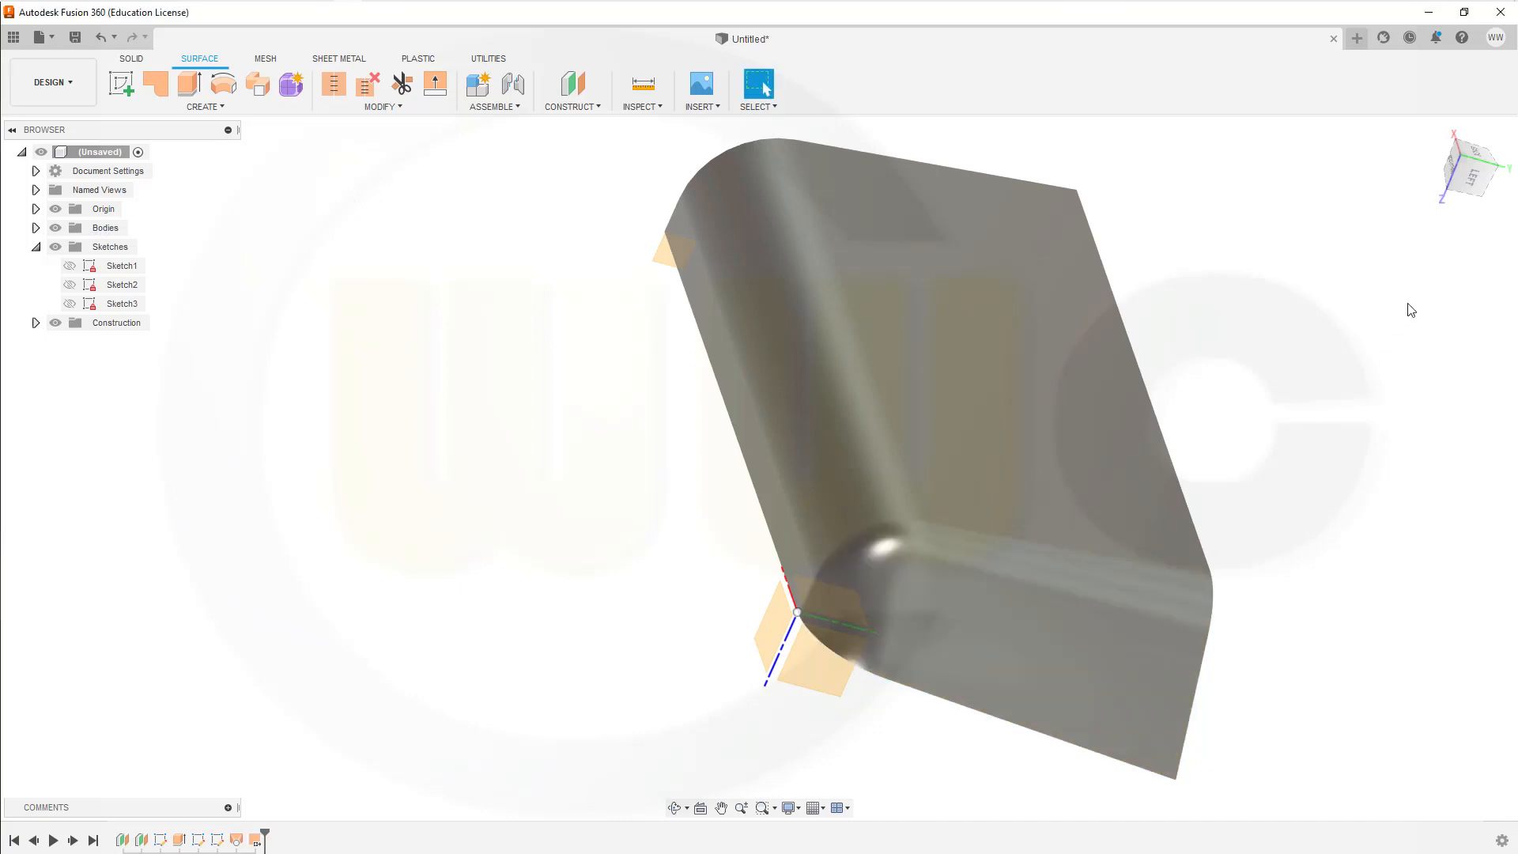
# Step: Create a new sketch on the XY origin plane
pyautogui.keyDown('shift'); pyautogui.moveTo(1274, 449); pyautogui.dragTo(1148, 366, button='middle'); pyautogui.keyUp('shift')
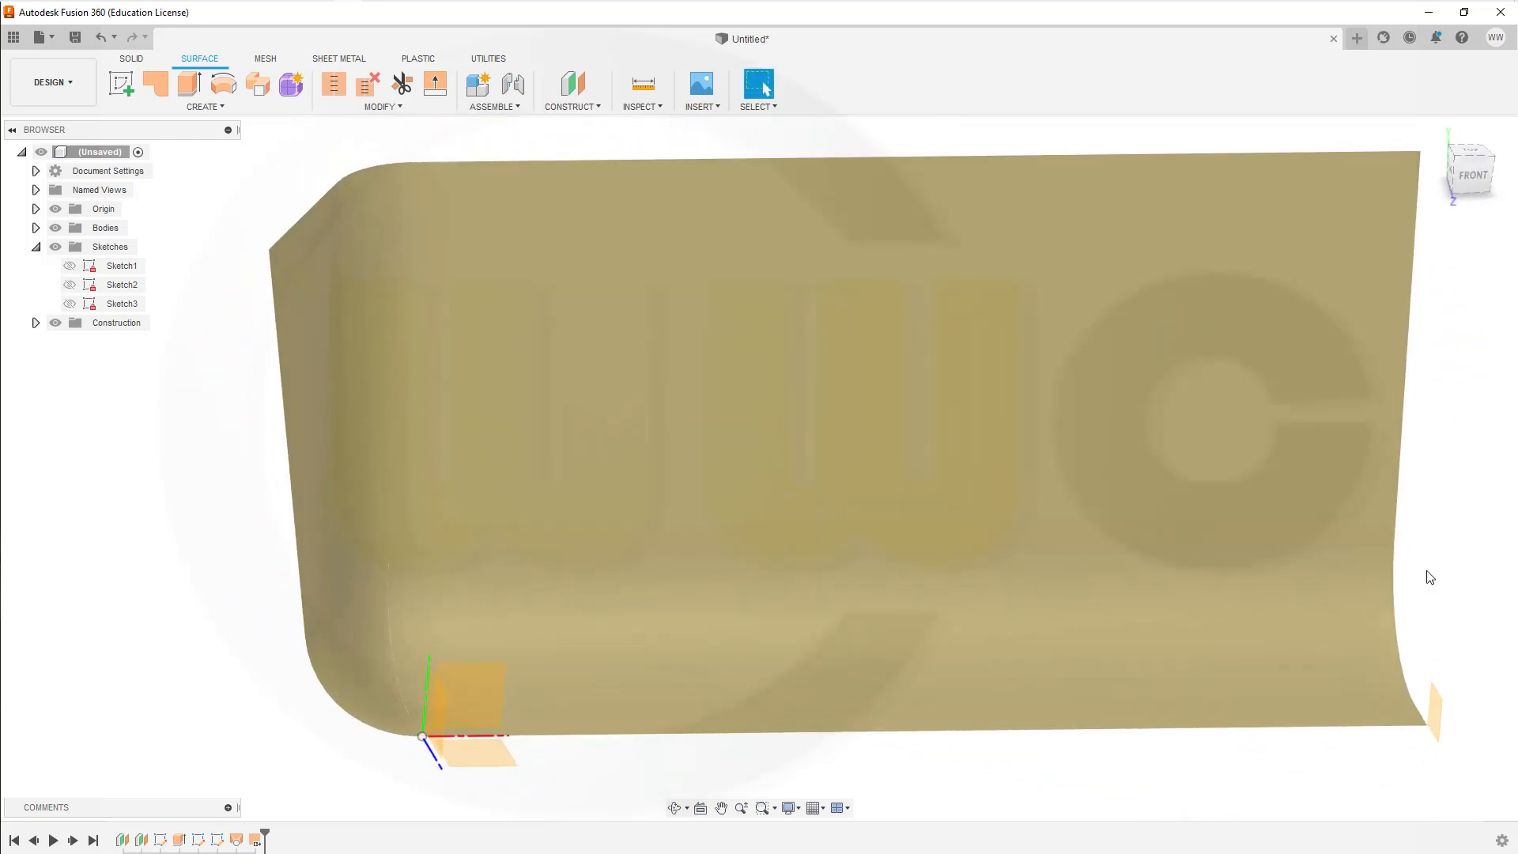
pyautogui.keyDown('shift'); pyautogui.moveTo(1429, 577); pyautogui.dragTo(950, 449, button='middle'); pyautogui.keyUp('shift')
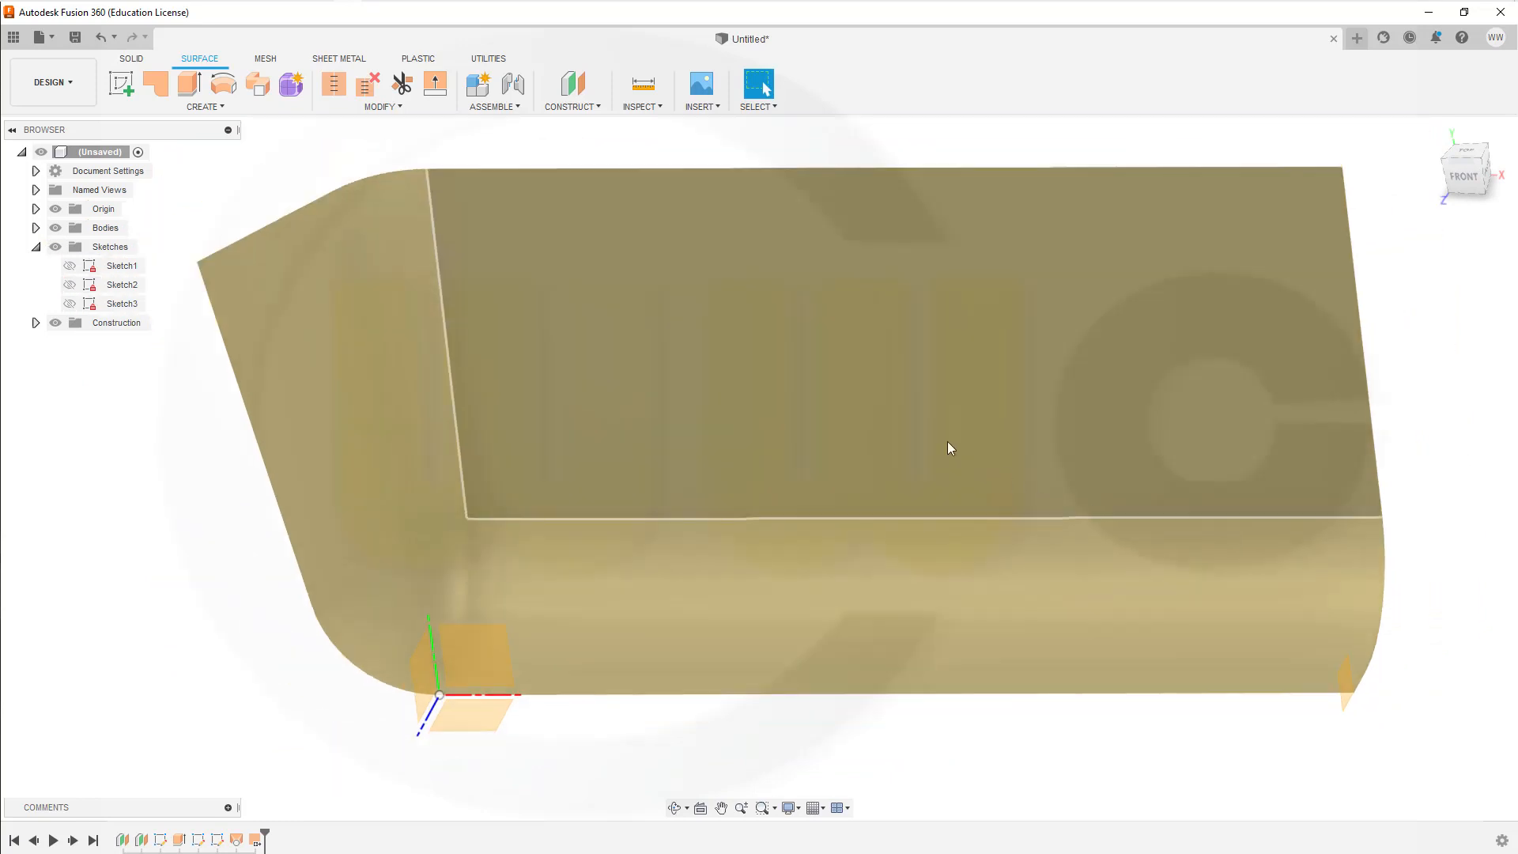
pyautogui.scroll(-3, 949, 448)
pyautogui.keyDown('shift'); pyautogui.moveTo(735, 459); pyautogui.dragTo(747, 379, button='middle'); pyautogui.keyUp('shift')
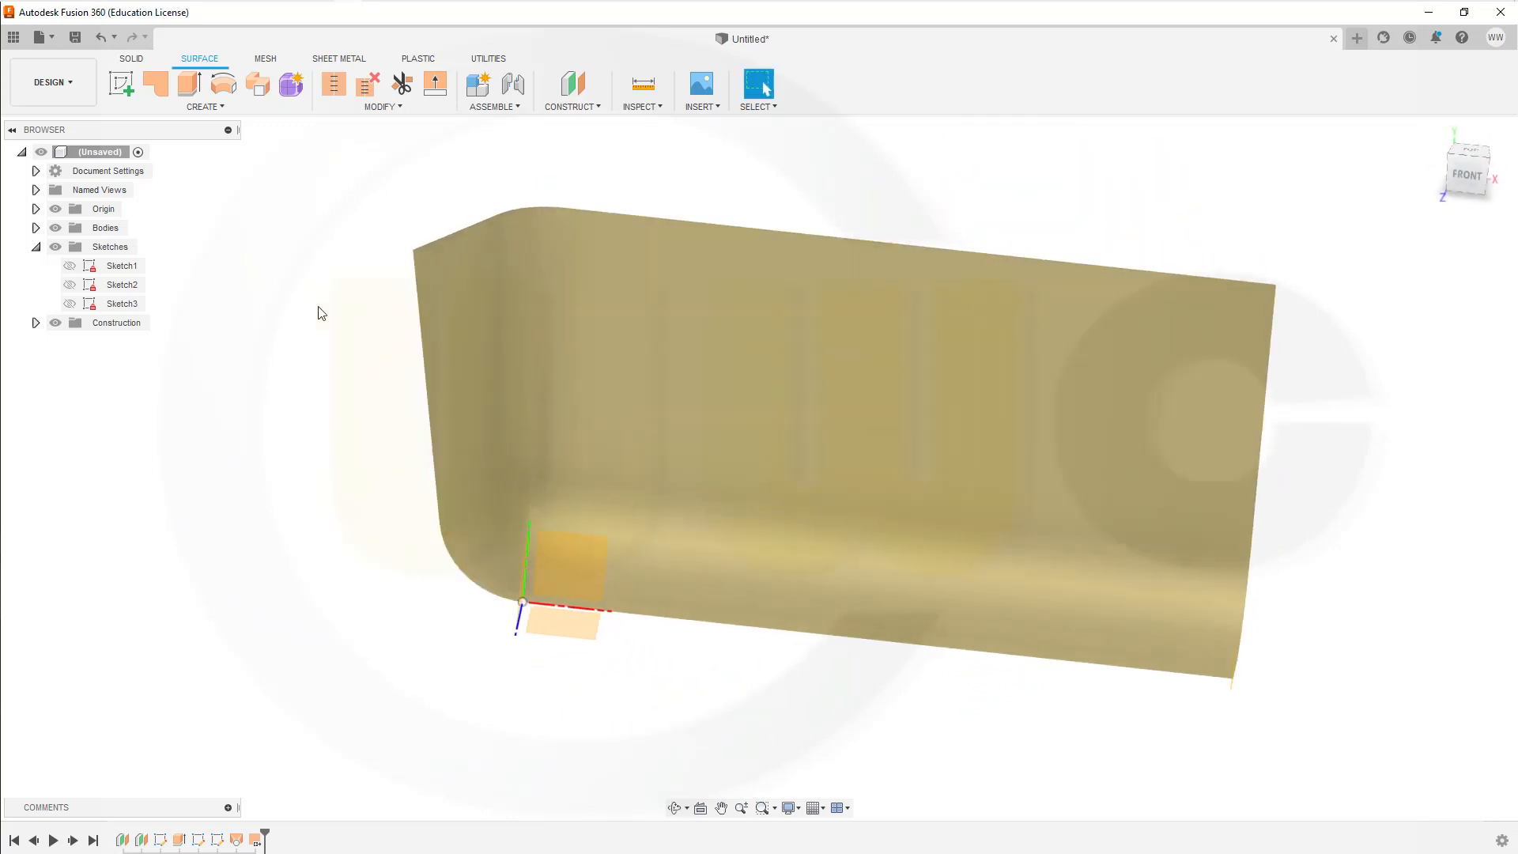
pyautogui.click(123, 85)
pyautogui.click(557, 549)
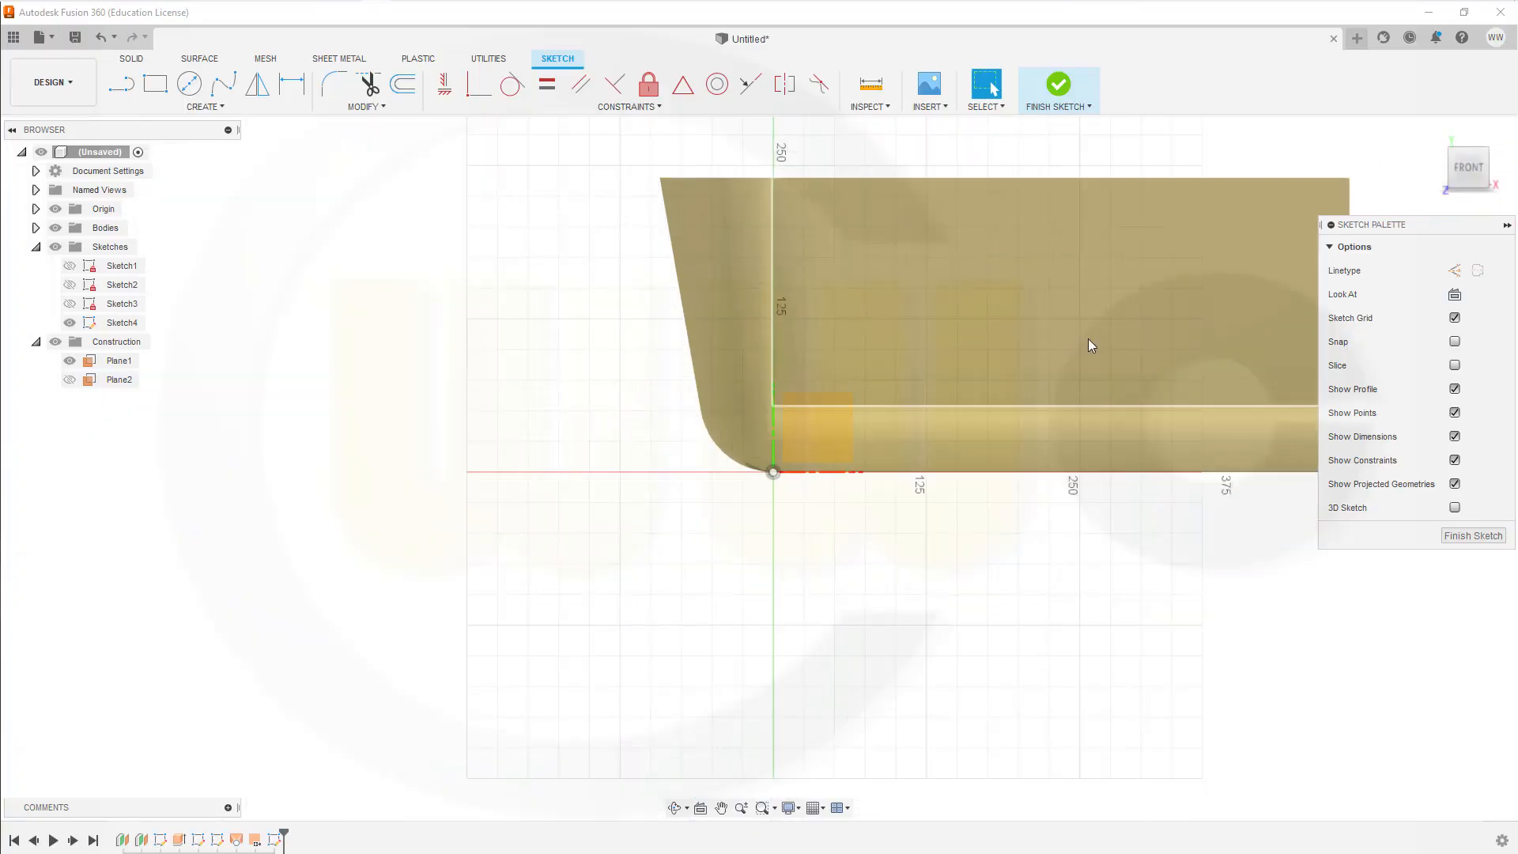
pyautogui.scroll(1, 1086, 340)
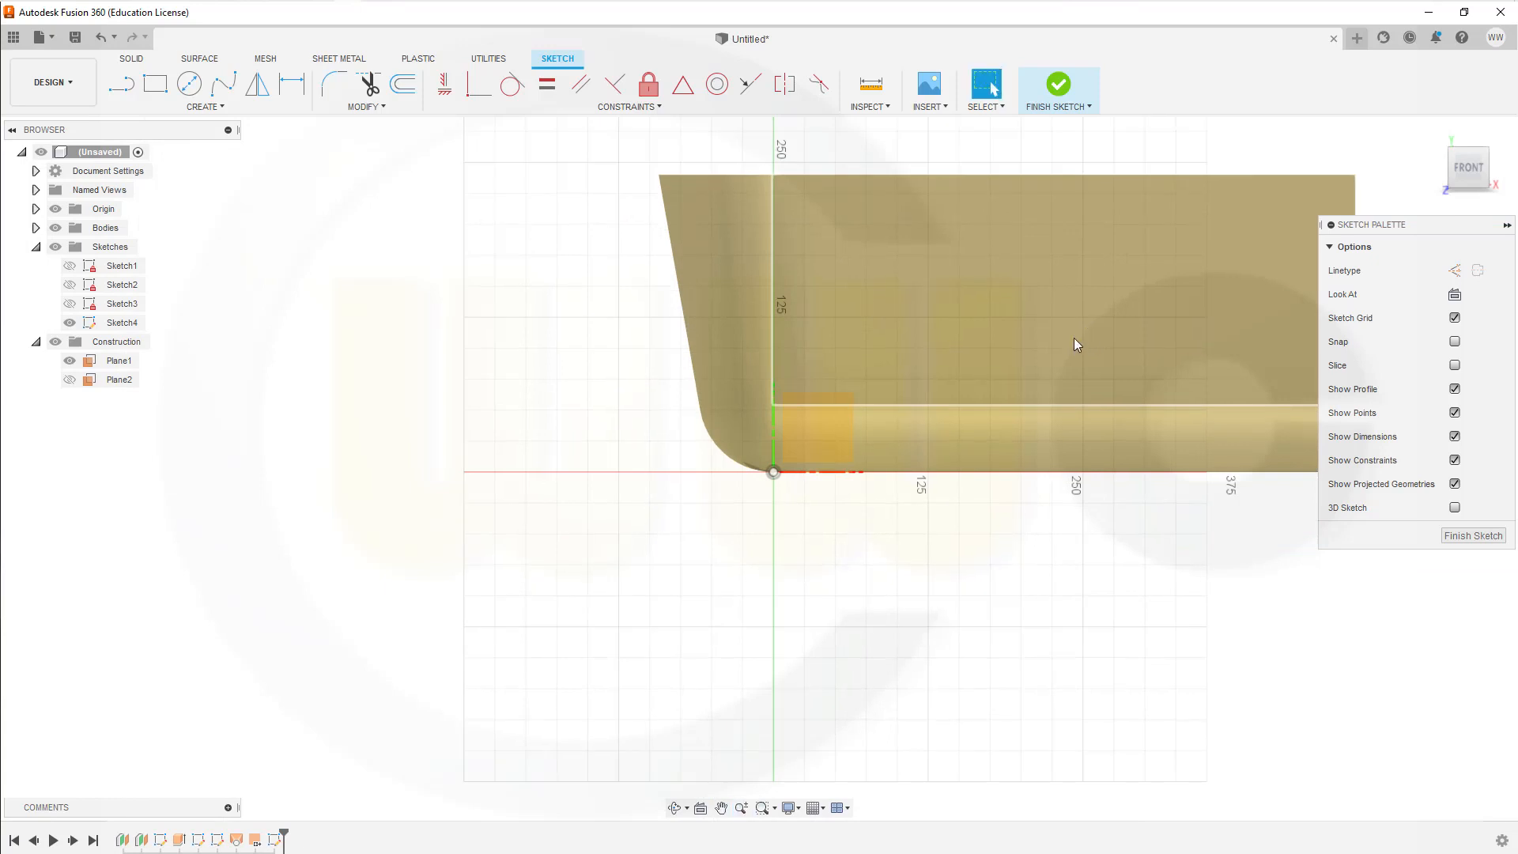
pyautogui.keyDown('shift'); pyautogui.moveTo(1071, 339); pyautogui.dragTo(1070, 336, button='middle'); pyautogui.keyUp('shift')
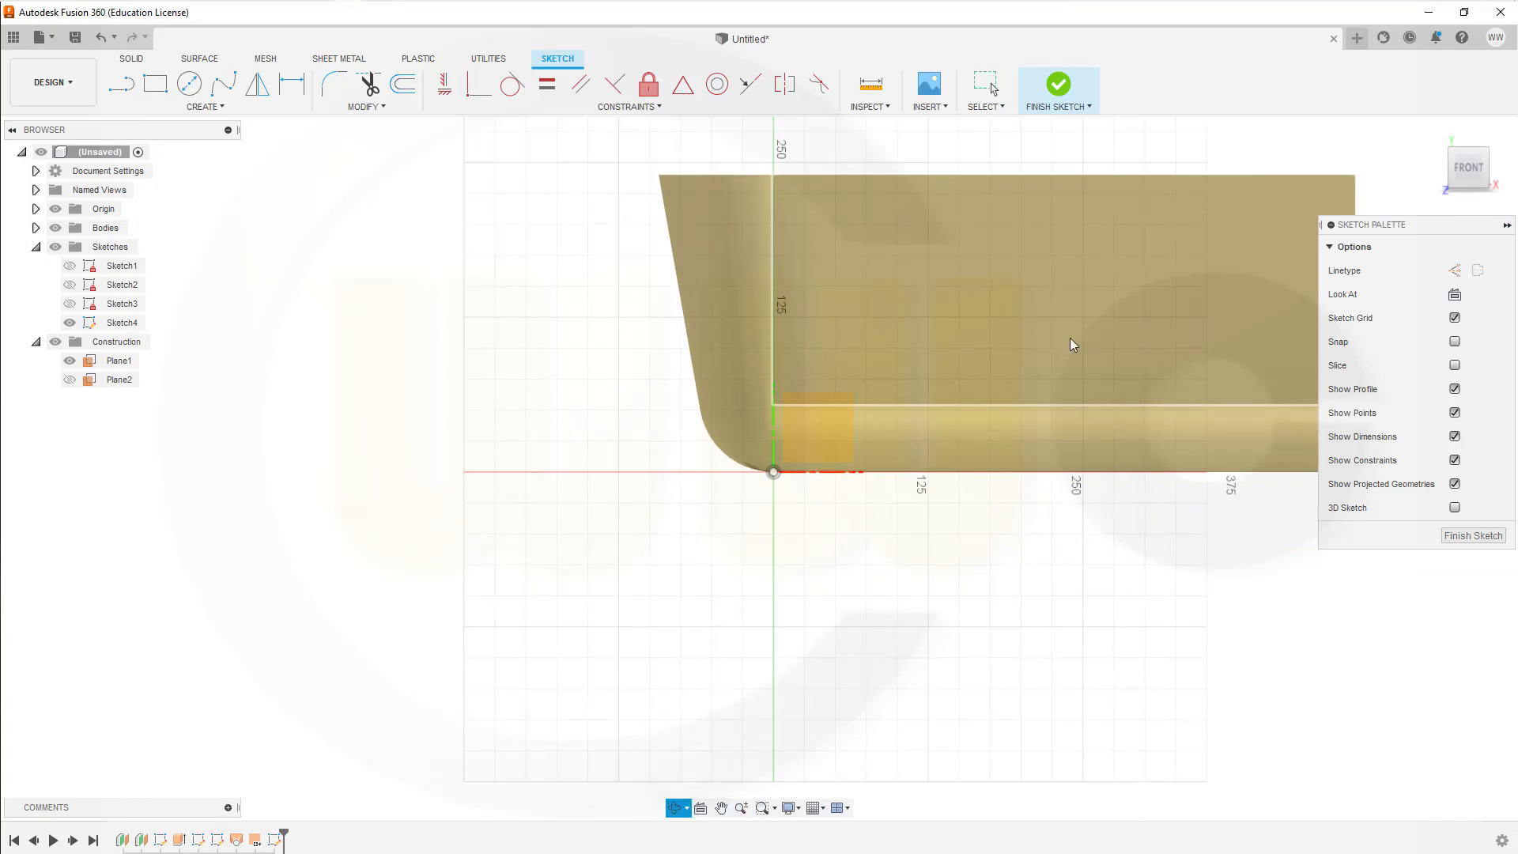
pyautogui.scroll(-2, 1069, 345)
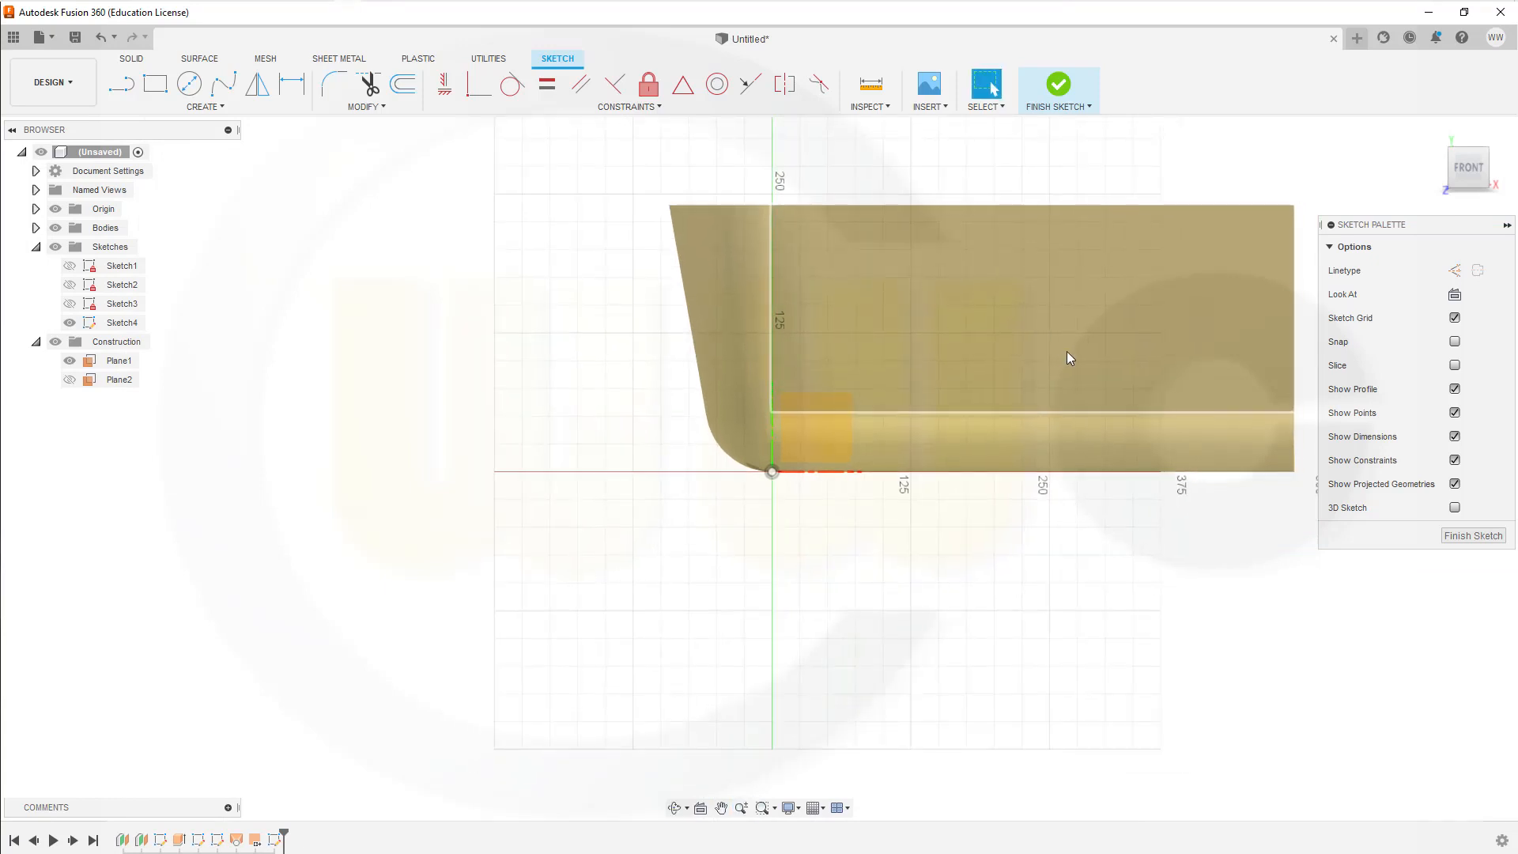
pyautogui.moveTo(1067, 358)
pyautogui.mouseDown(button='middle')
pyautogui.moveTo(870, 399)
pyautogui.moveTo(721, 470)
pyautogui.mouseUp(button='middle')
pyautogui.scroll(2, 1028, 533)
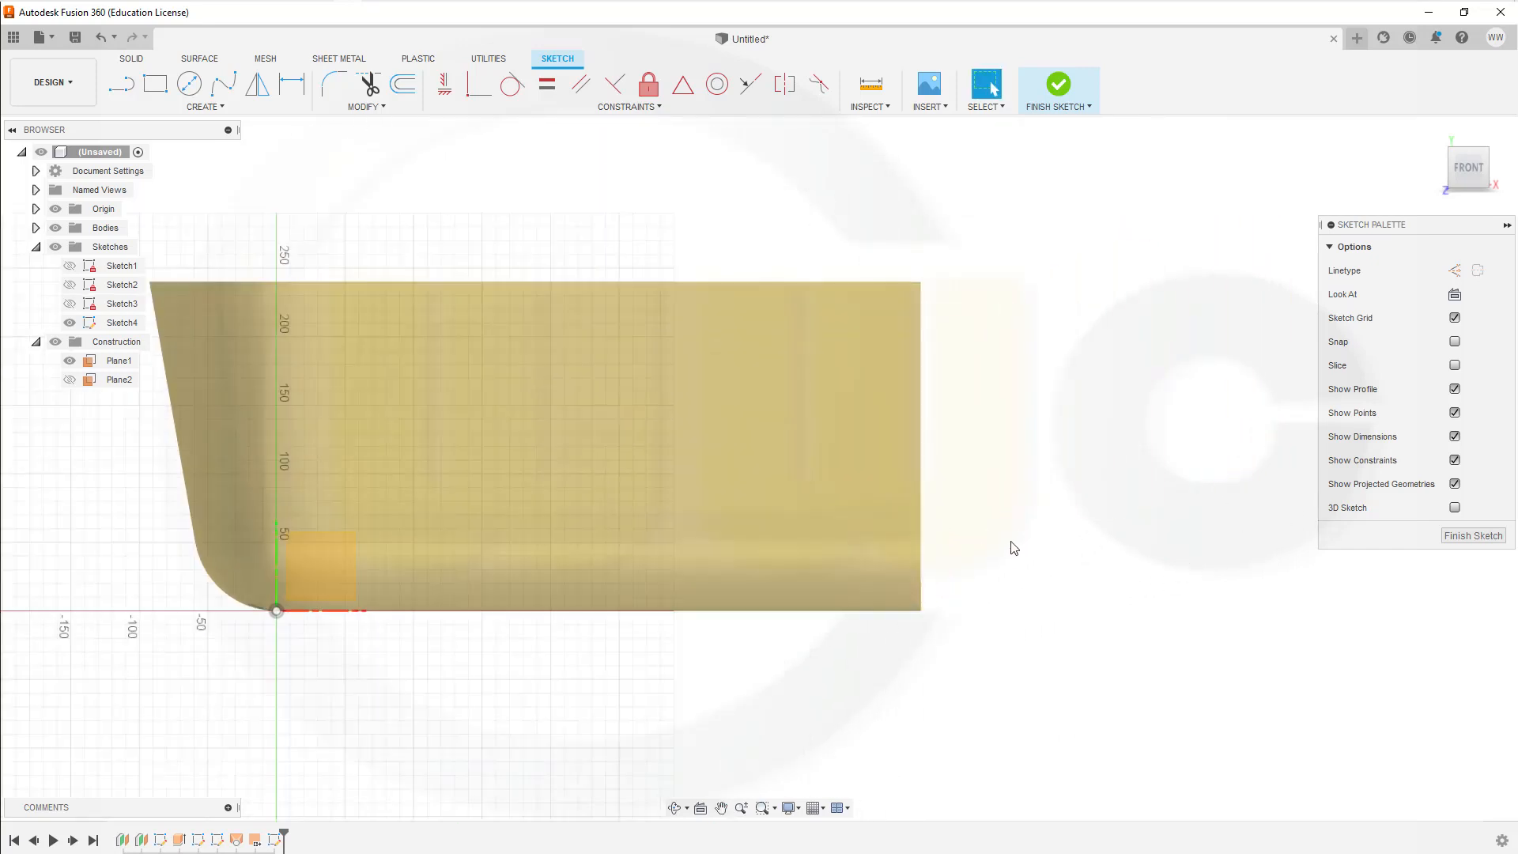
pyautogui.keyDown('shift'); pyautogui.moveTo(927, 660); pyautogui.dragTo(904, 667, button='middle'); pyautogui.keyUp('shift')
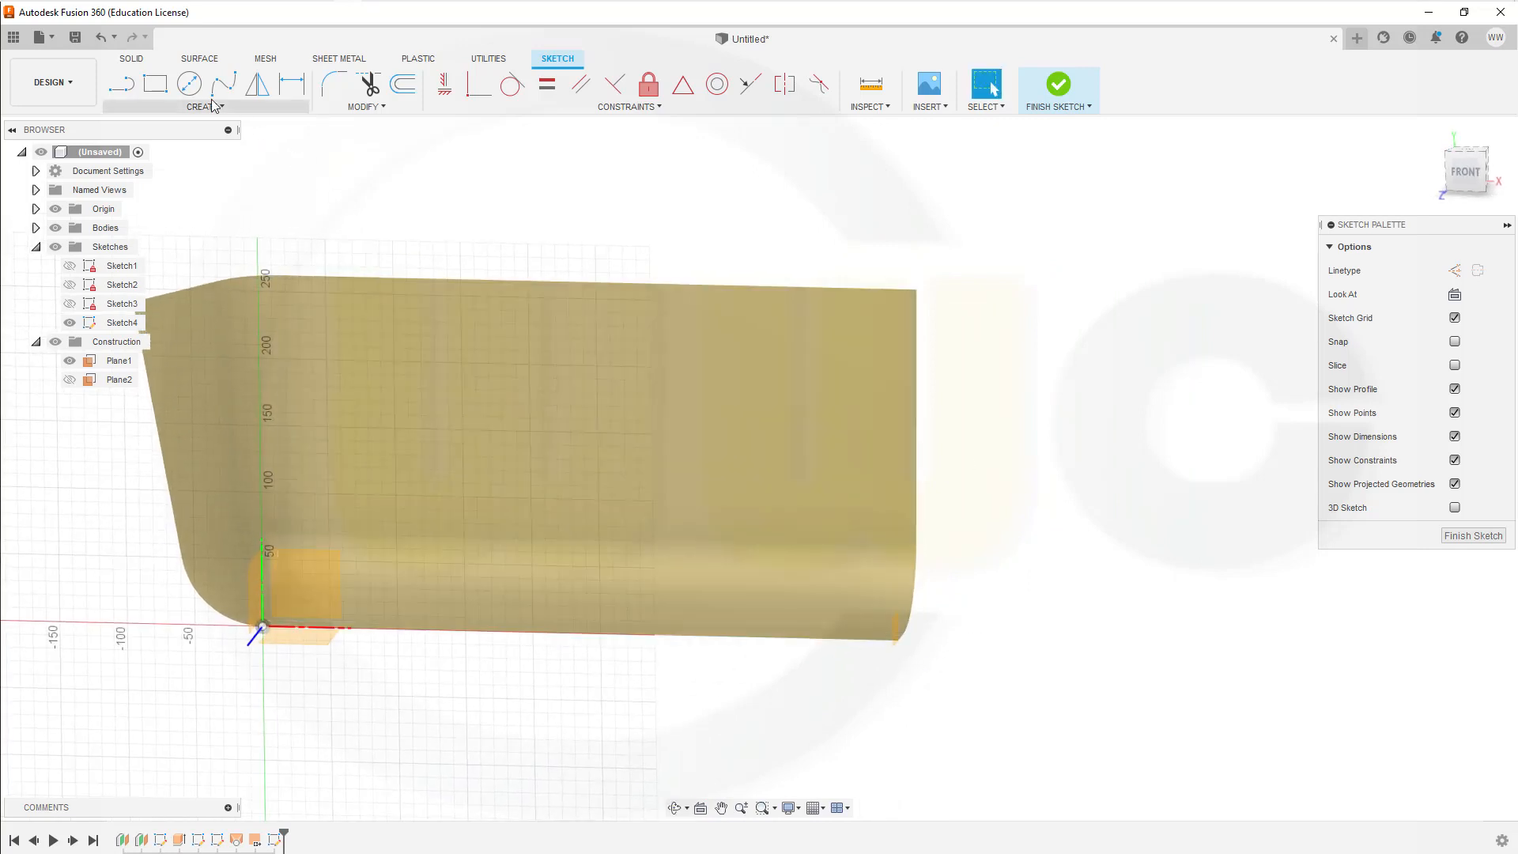
pyautogui.click(236, 109)
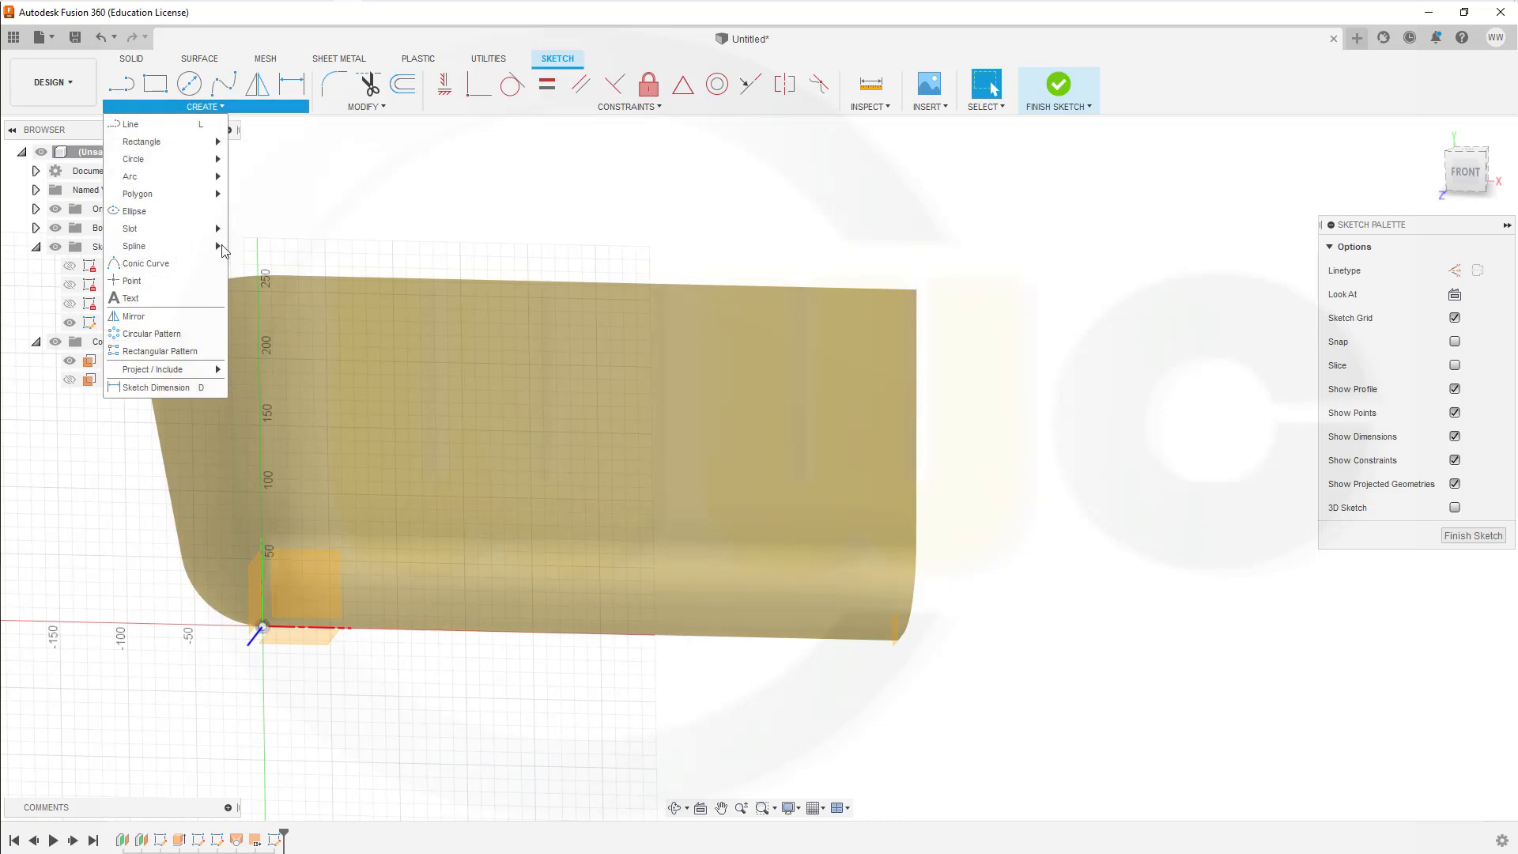
pyautogui.moveTo(170, 372)
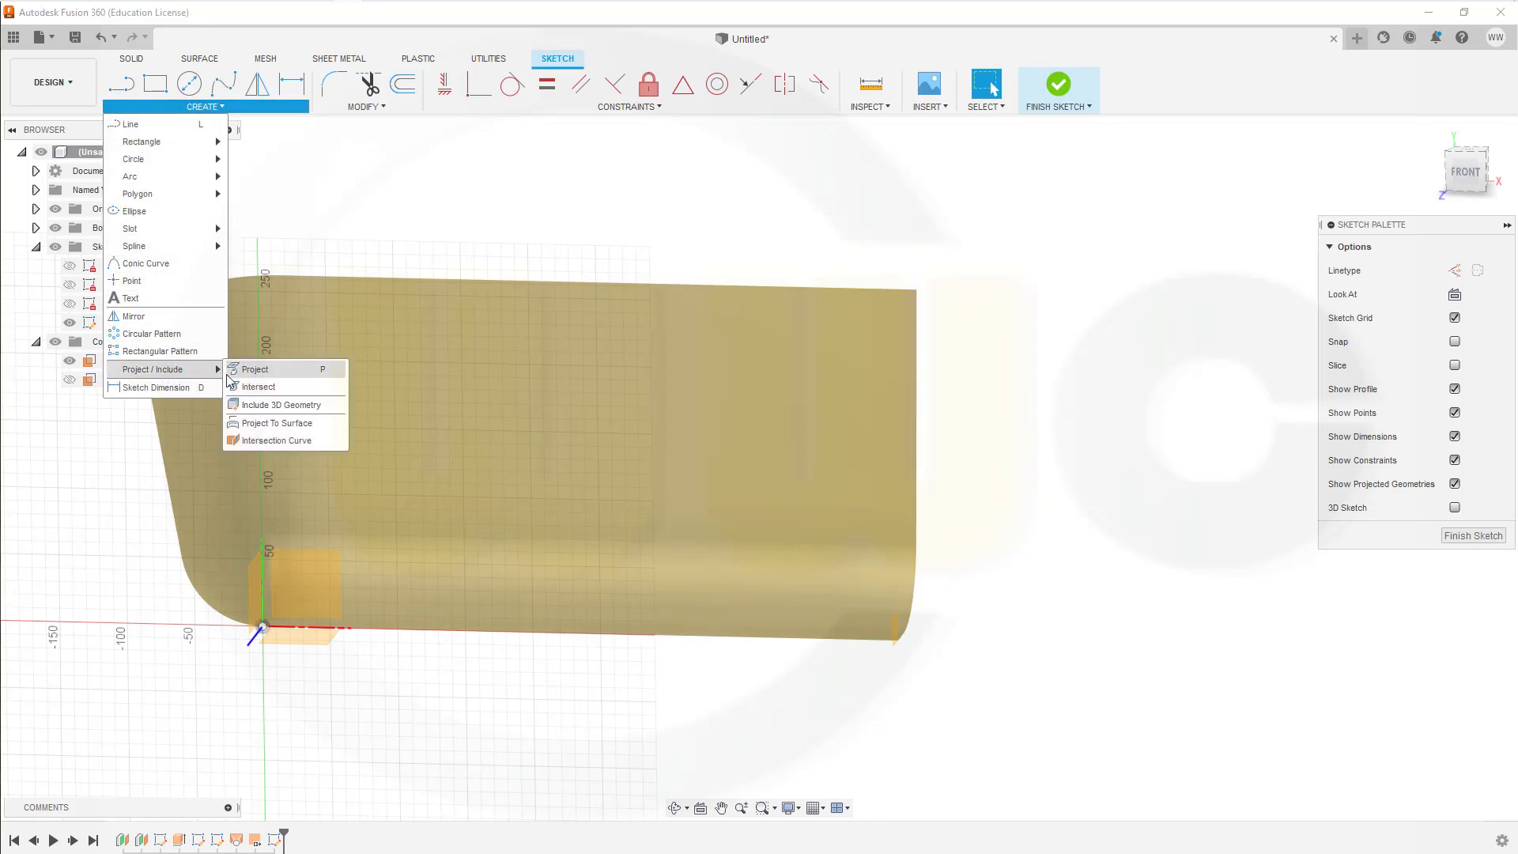
pyautogui.click(253, 369)
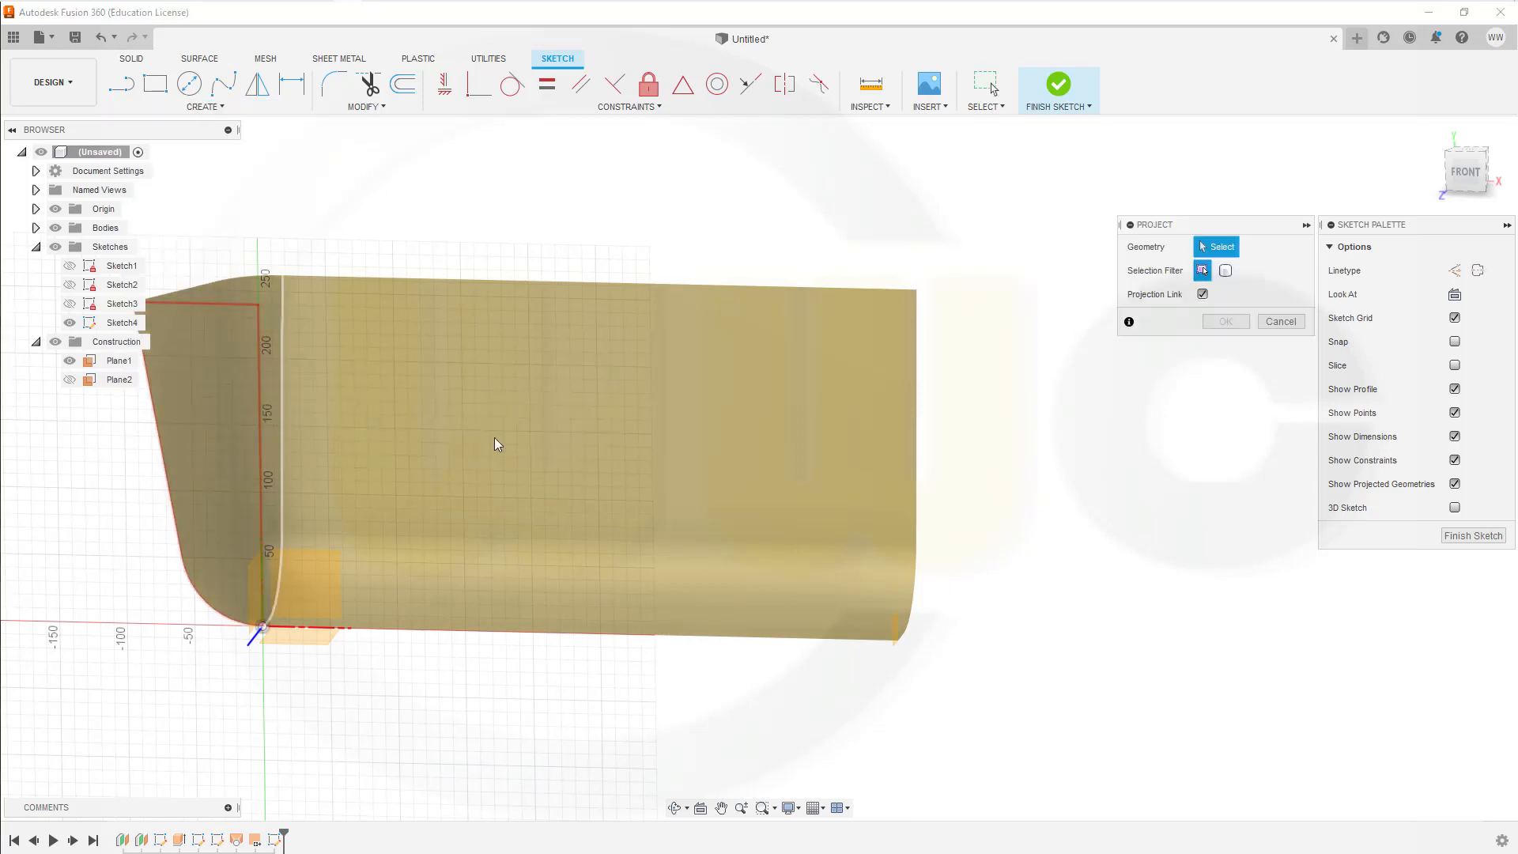
pyautogui.click(903, 637)
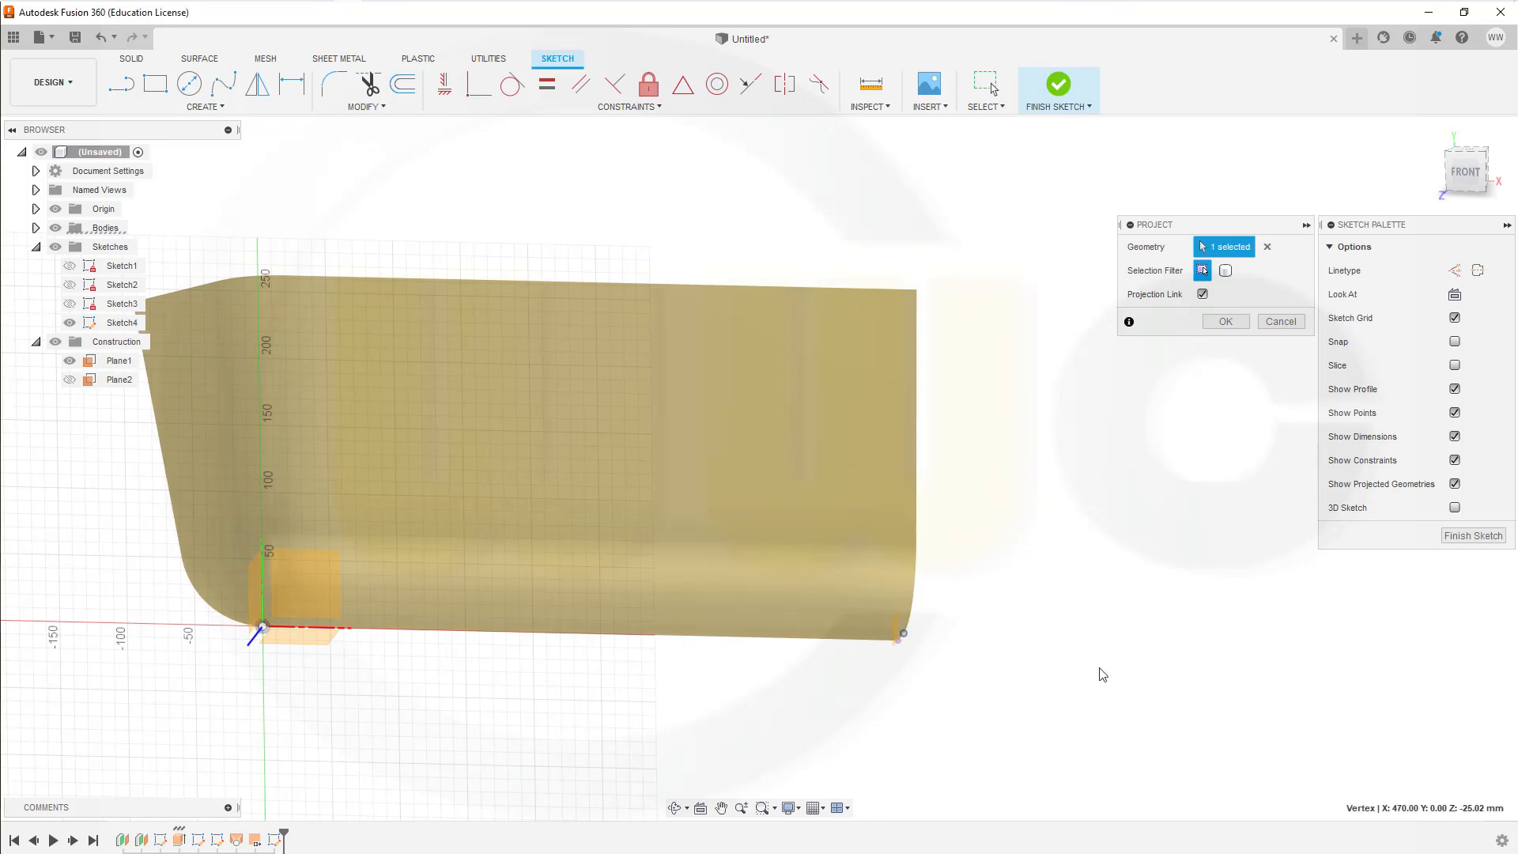
pyautogui.scroll(2, 1033, 610)
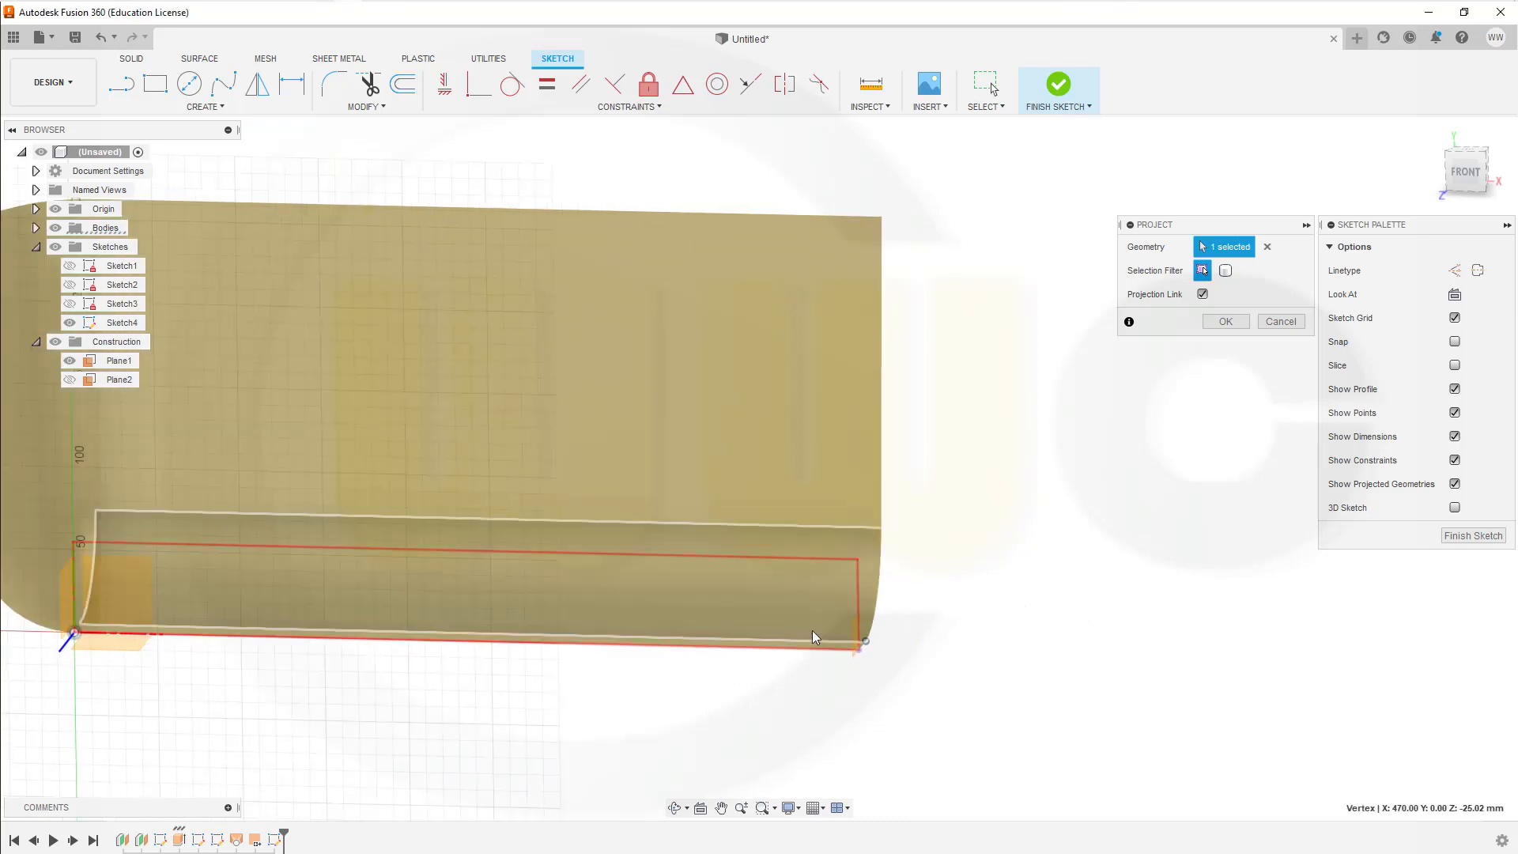
pyautogui.scroll(4, 916, 674)
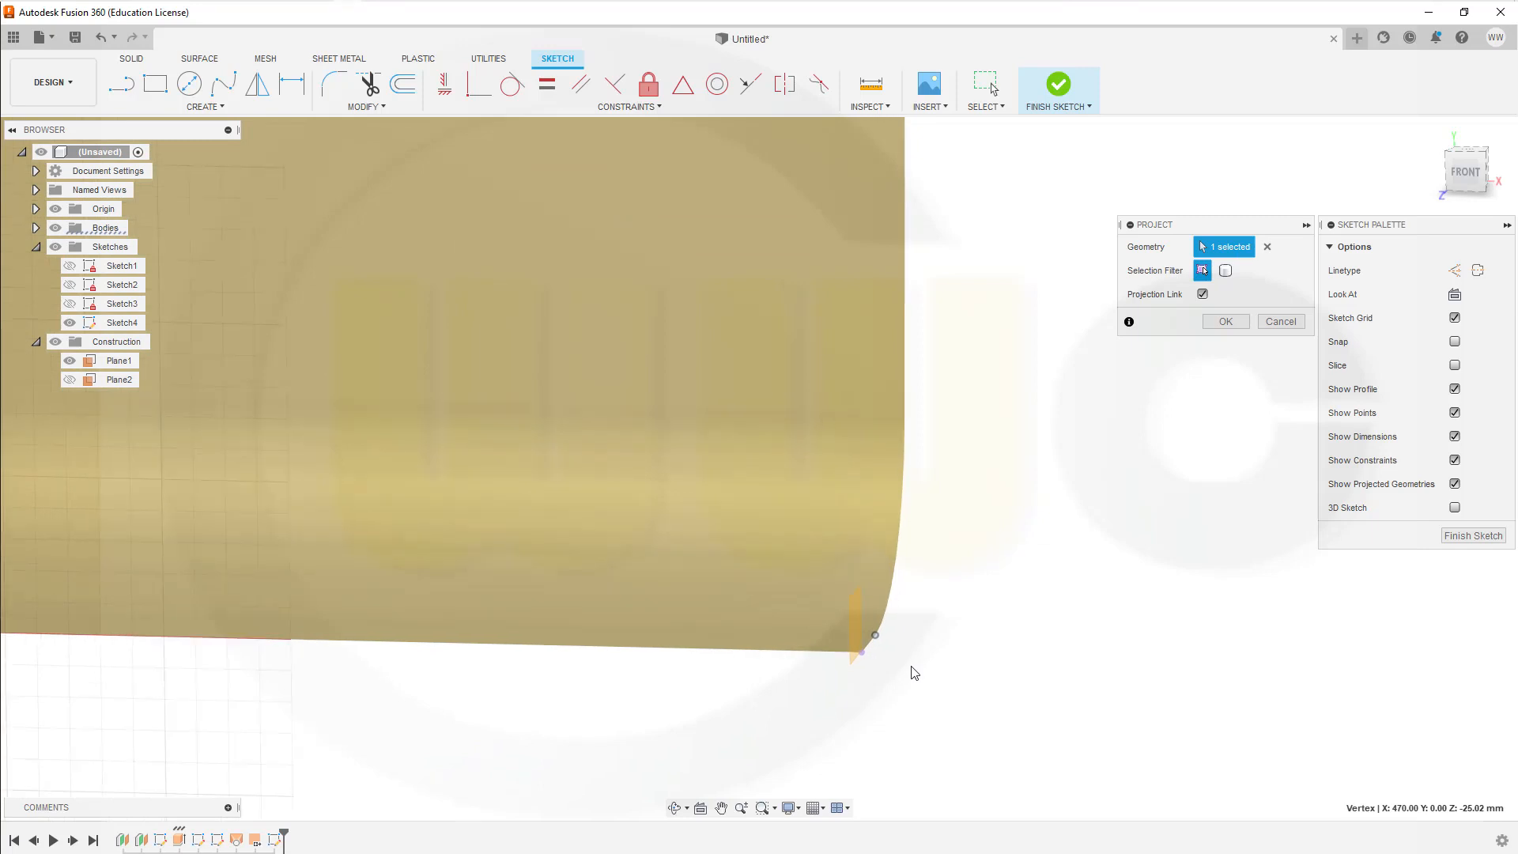
pyautogui.press('Return')
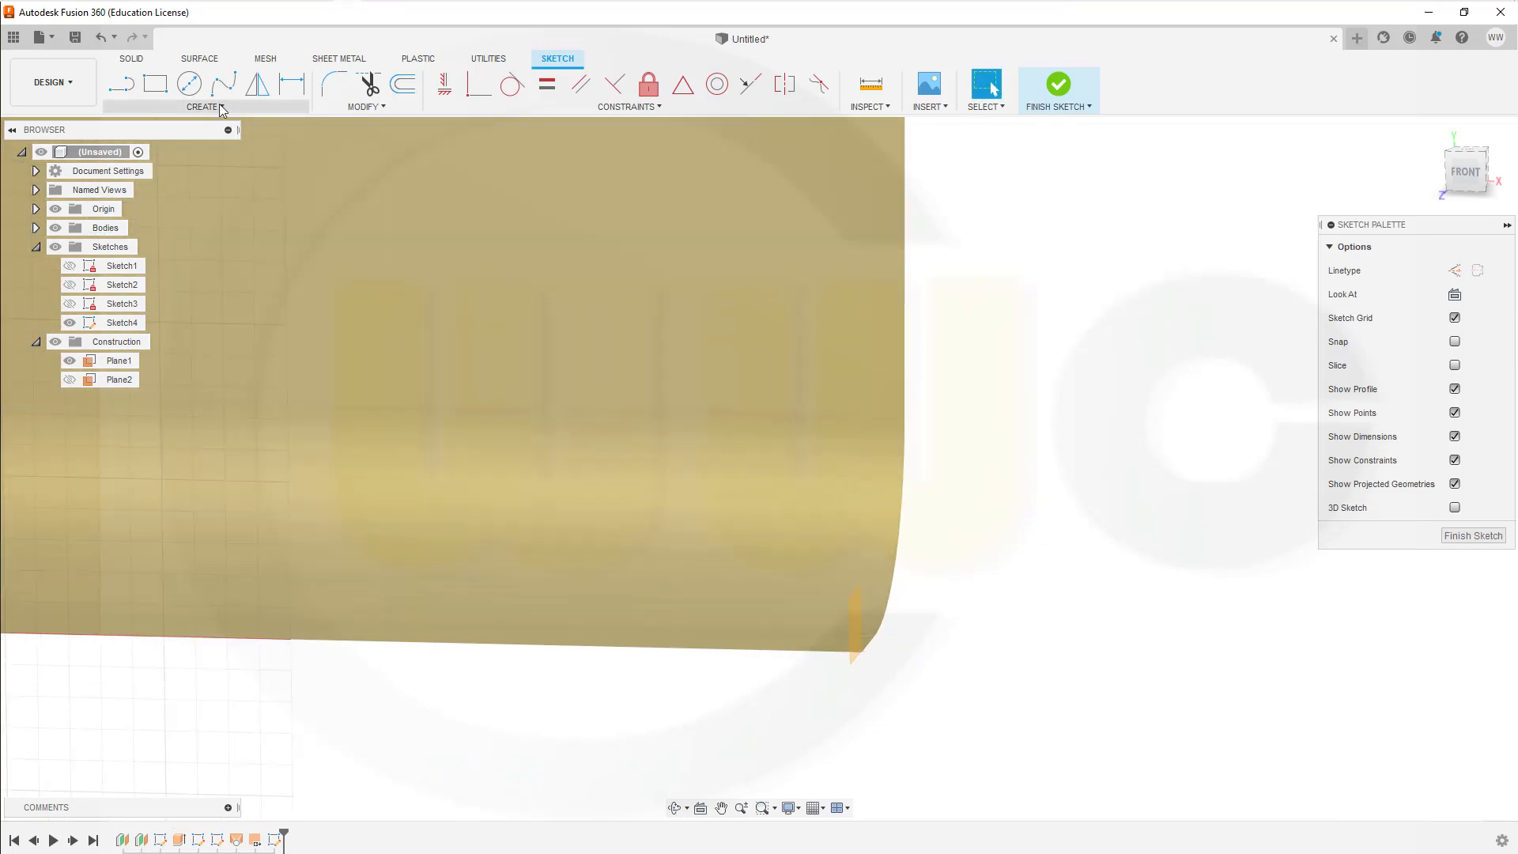
# Step: Project the bottom corner vertex at the far end of the extruded surface, on the sketch plane, into the sketch
pyautogui.click(225, 107)
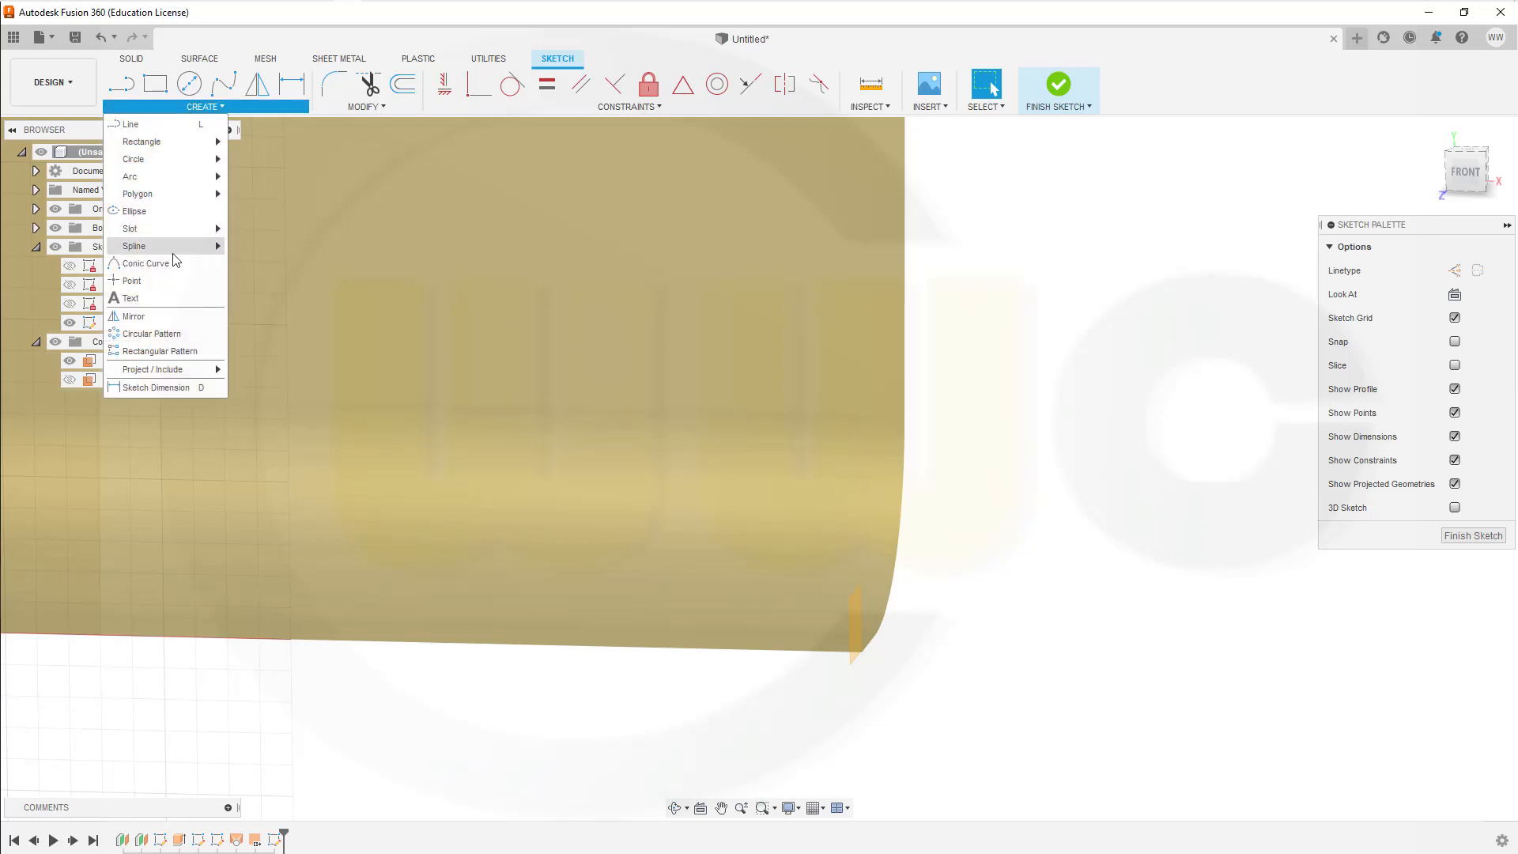
pyautogui.moveTo(179, 368)
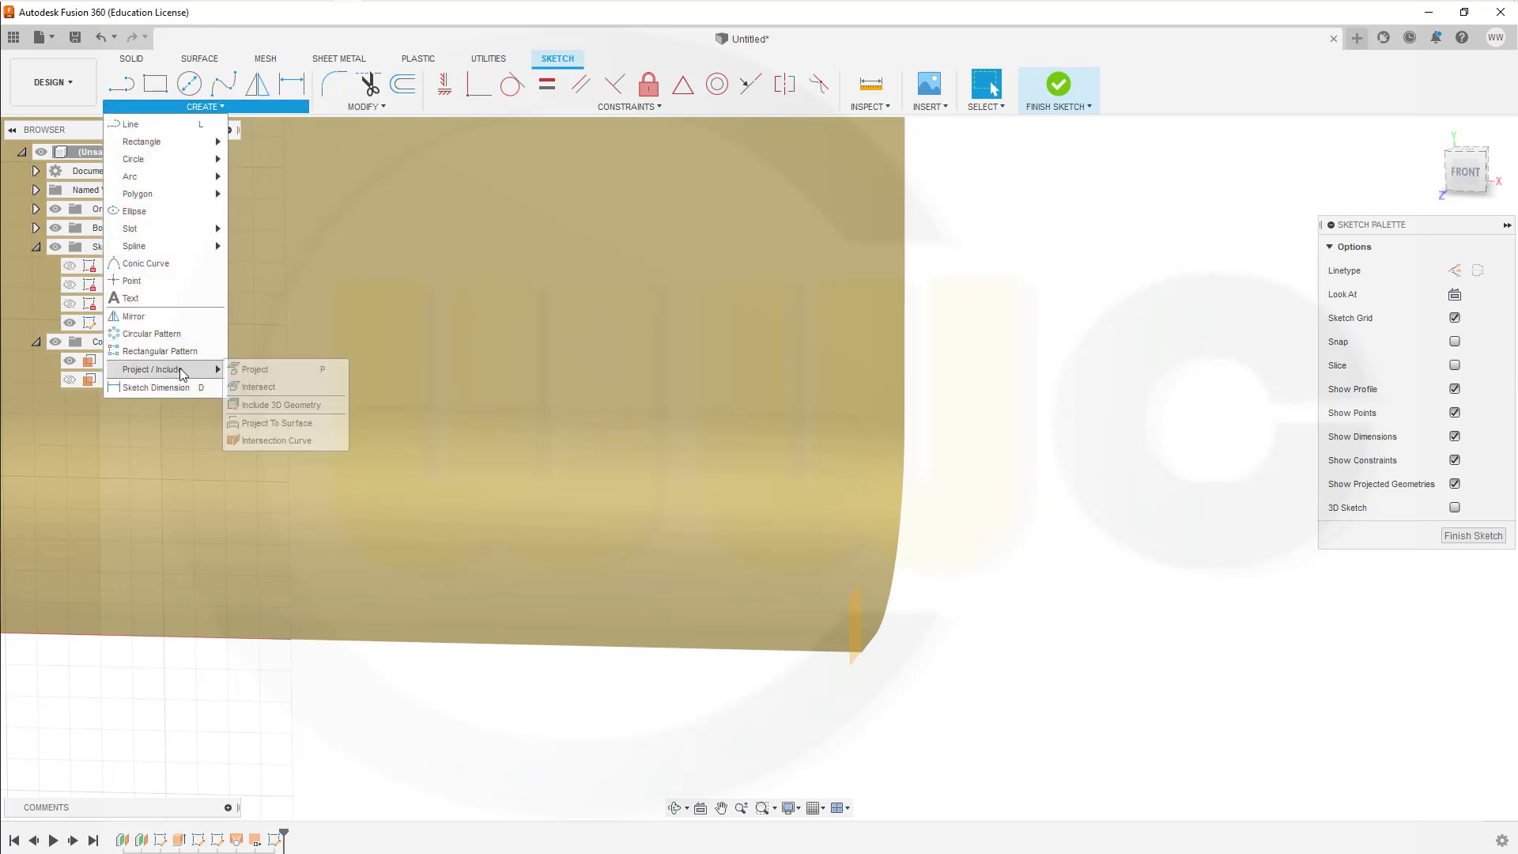
pyautogui.click(254, 369)
pyautogui.click(582, 545)
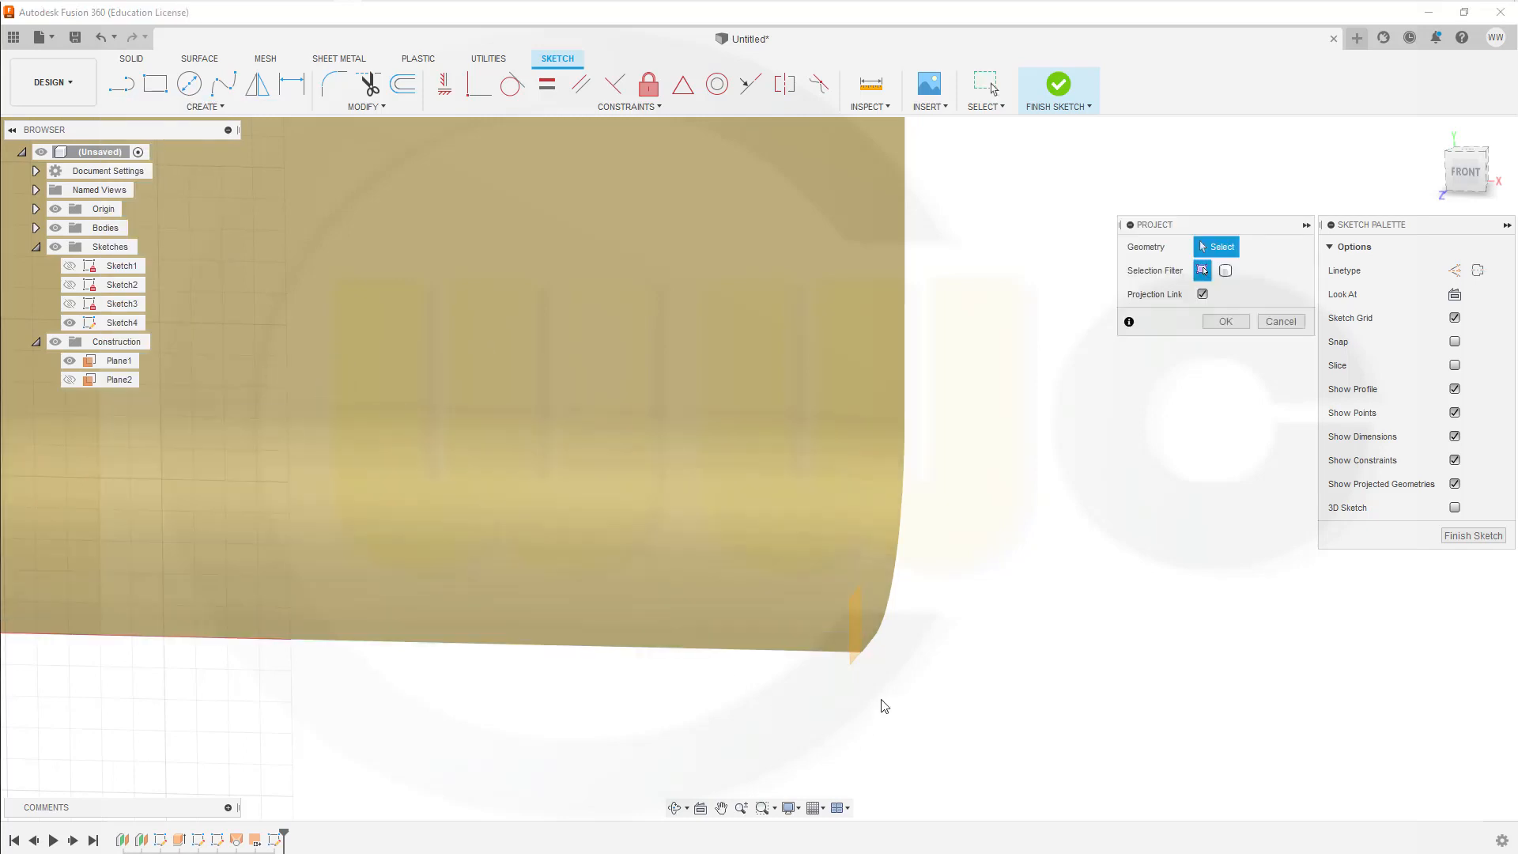
pyautogui.click(862, 653)
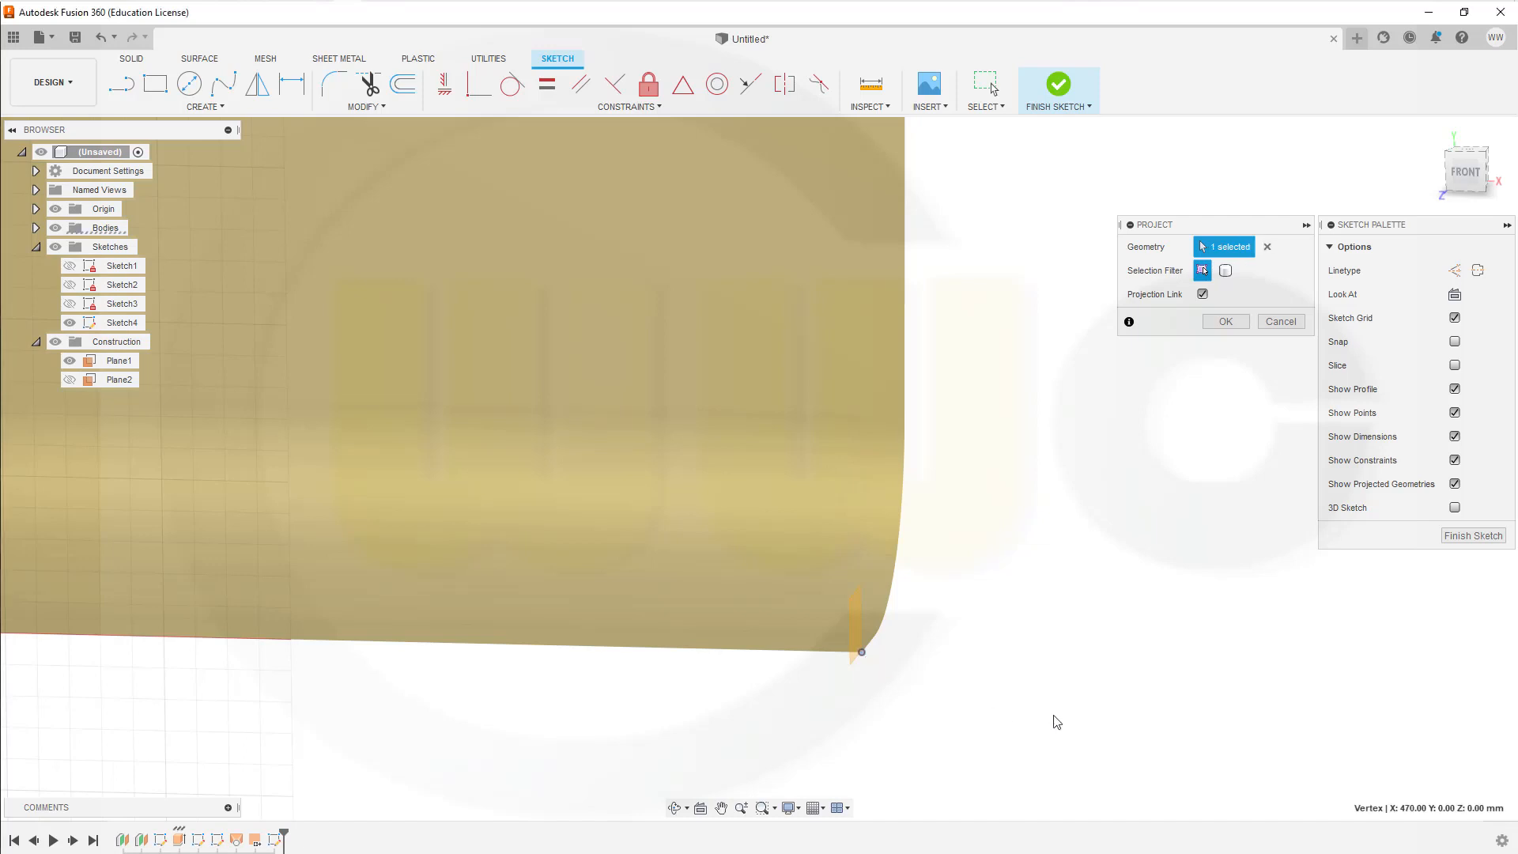
pyautogui.click(1225, 322)
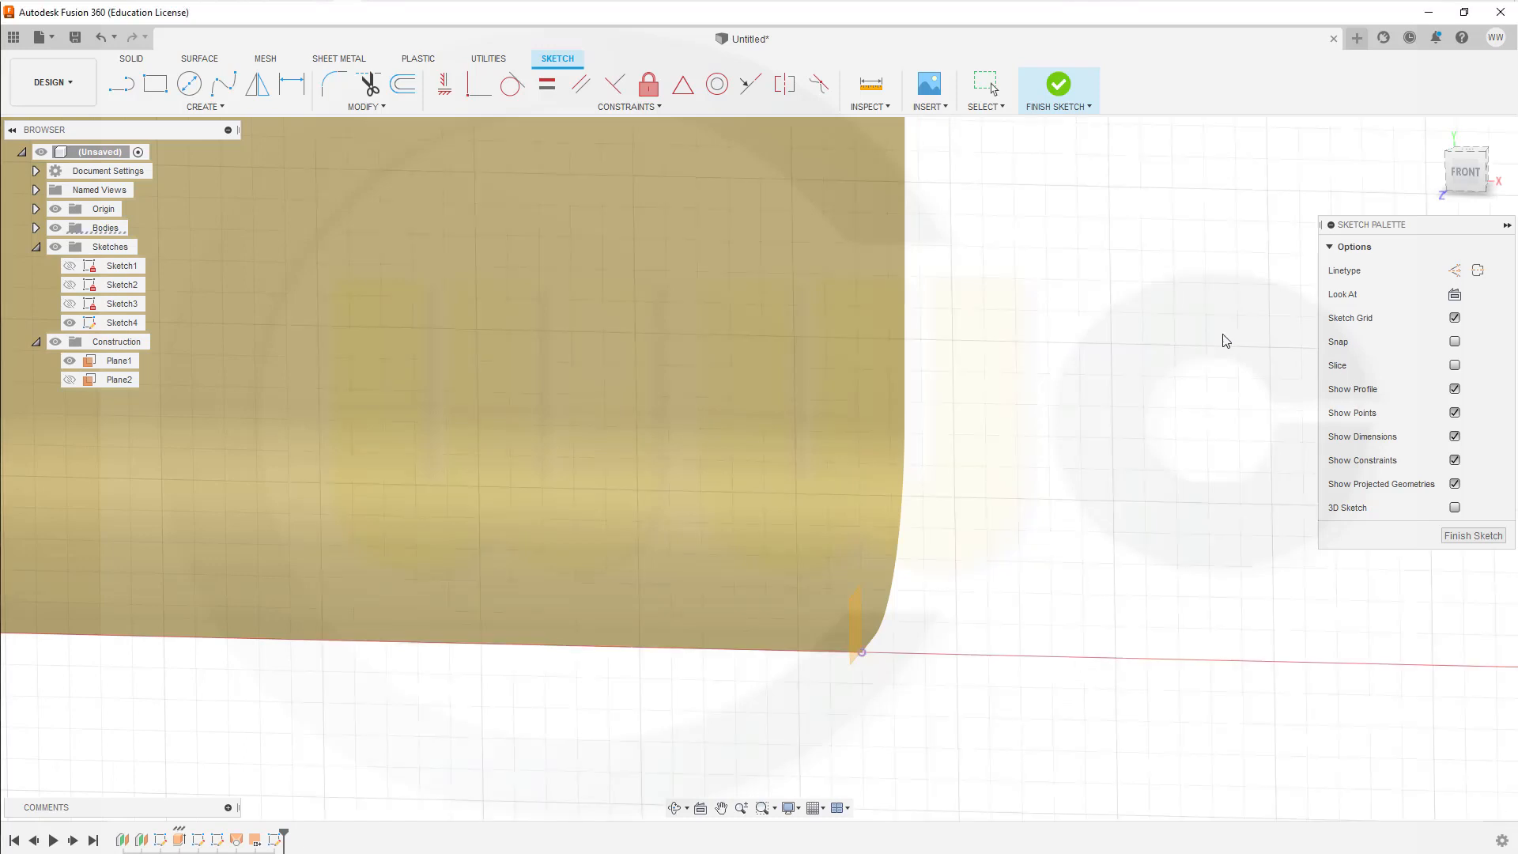
# Step: Sketch a 120 mm diameter circle beside the projected corner point and move its centre to roughly above that point
pyautogui.click(189, 84)
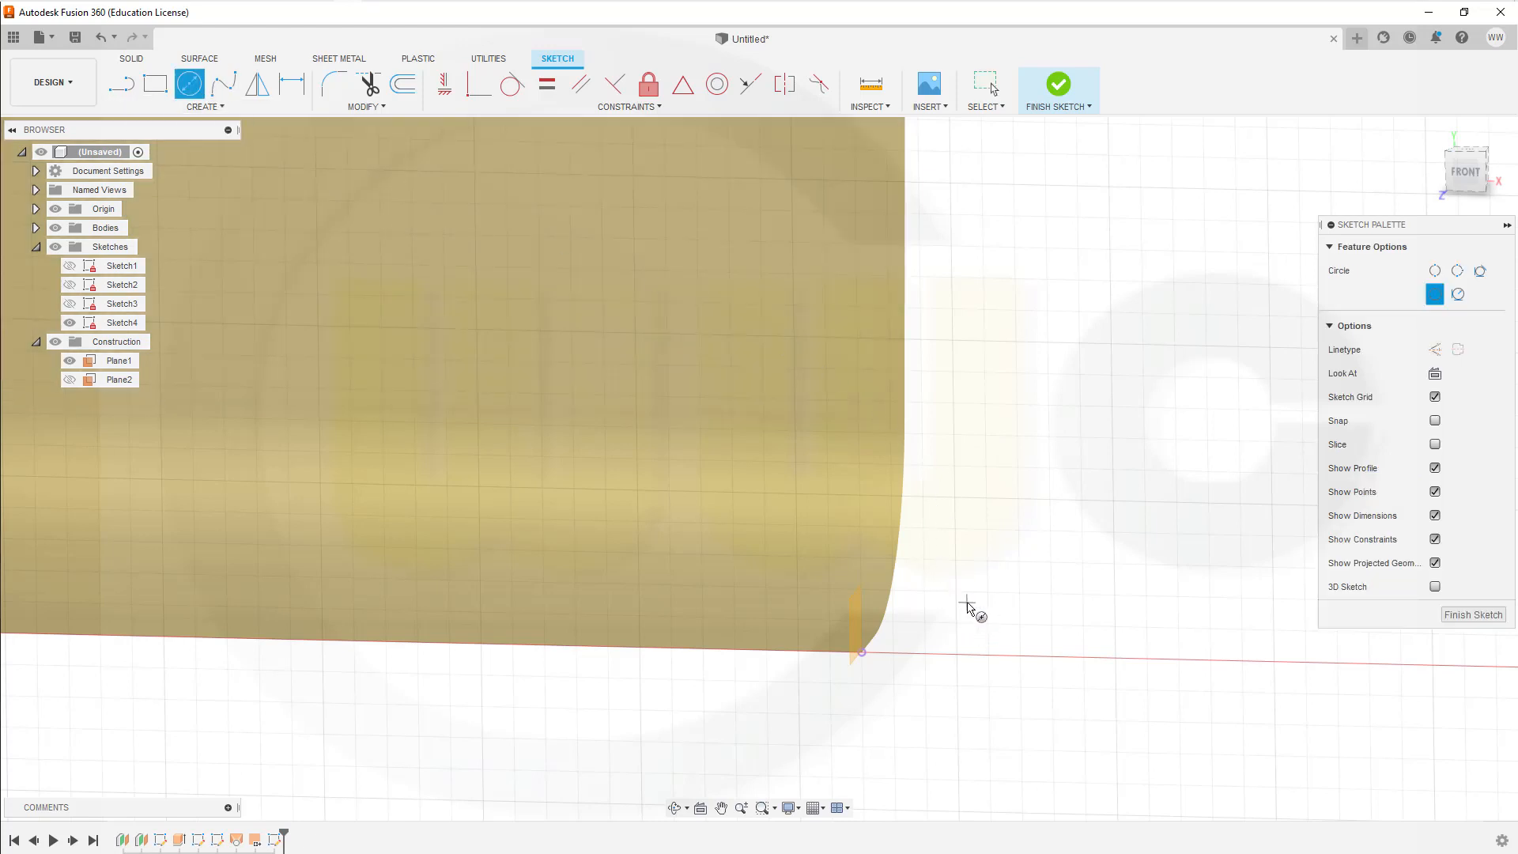
pyautogui.click(967, 603)
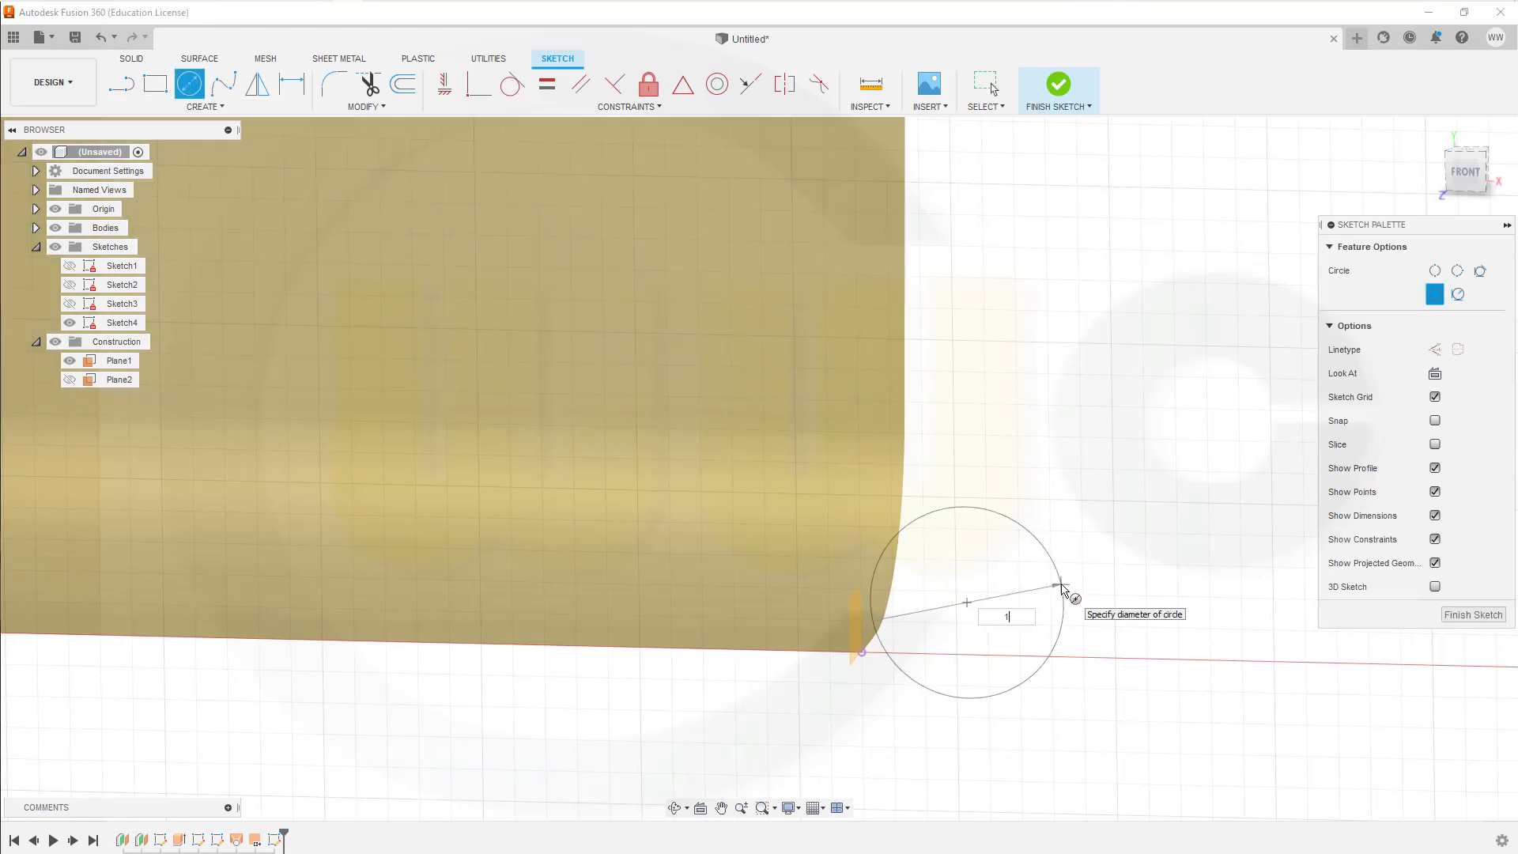
pyautogui.press('Return')
pyautogui.press('Escape')
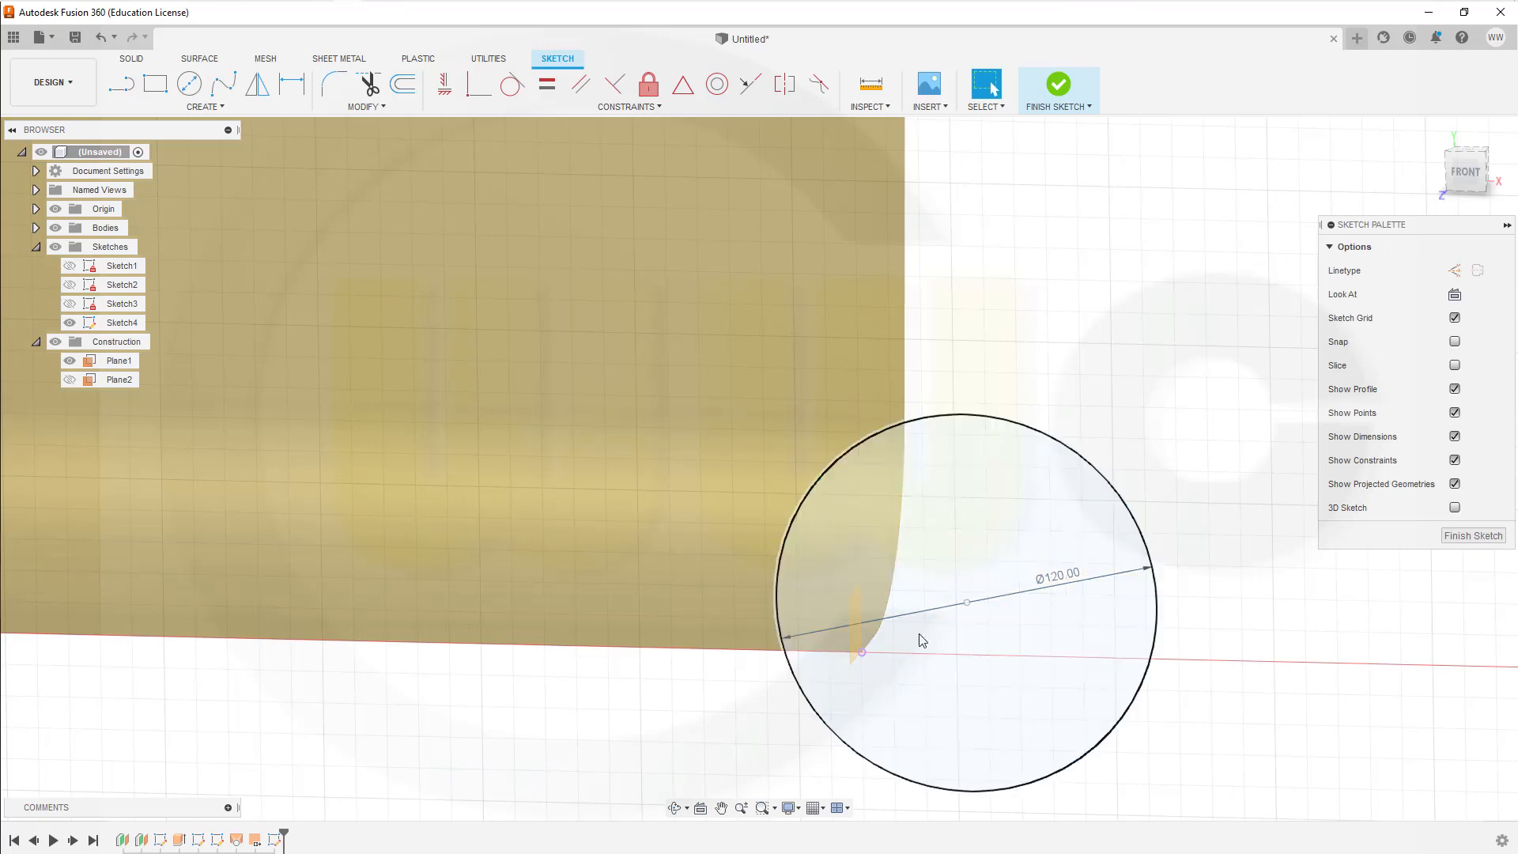
pyautogui.moveTo(967, 602); pyautogui.dragTo(866, 553)
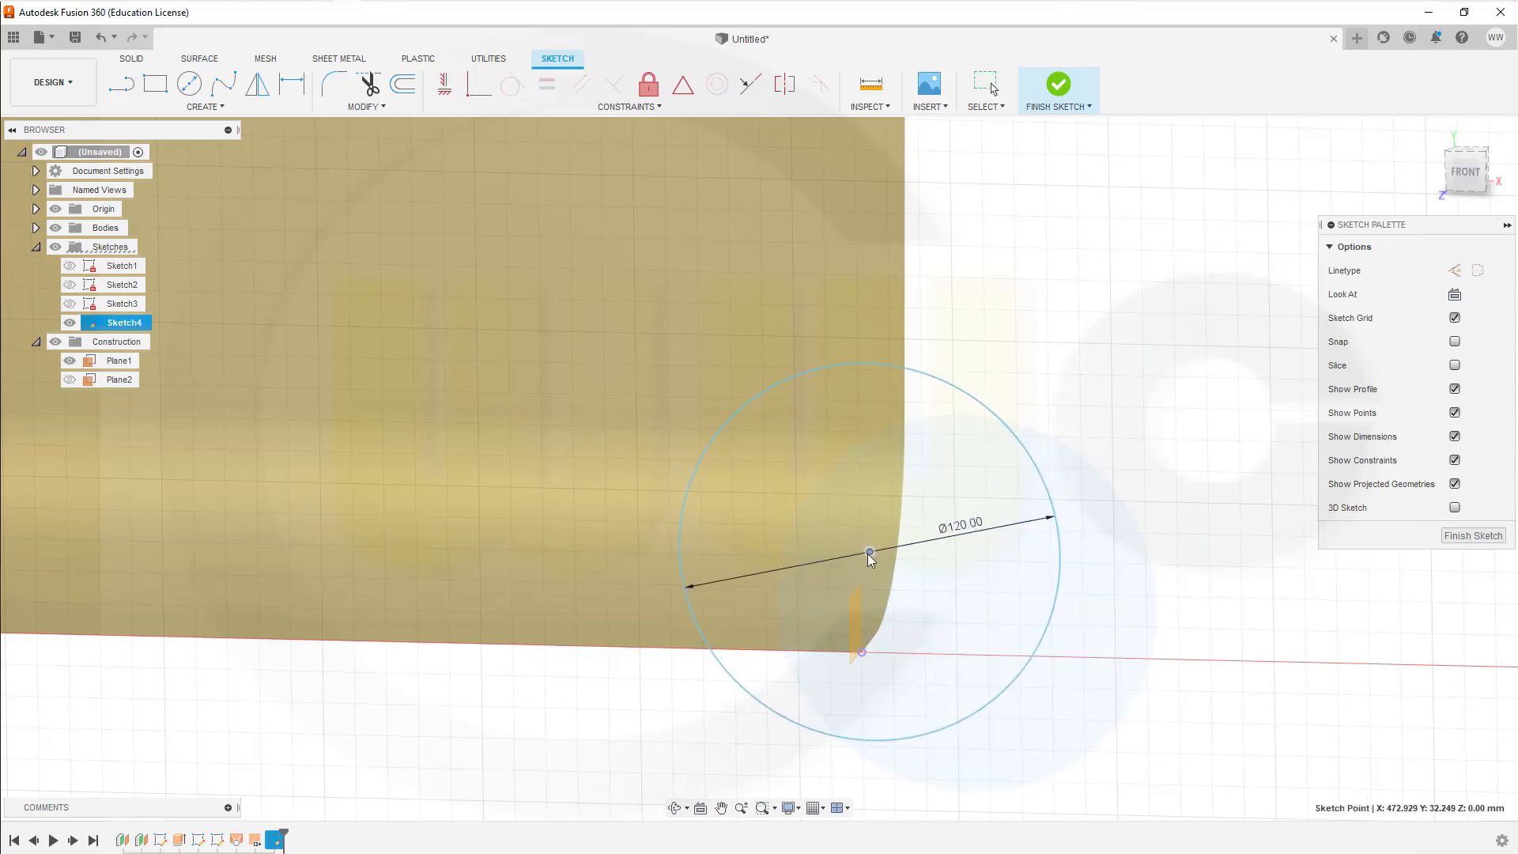
# Step: Align the circle's centre vertically with the projected corner point and make the circle coincident with that point
pyautogui.click(444, 83)
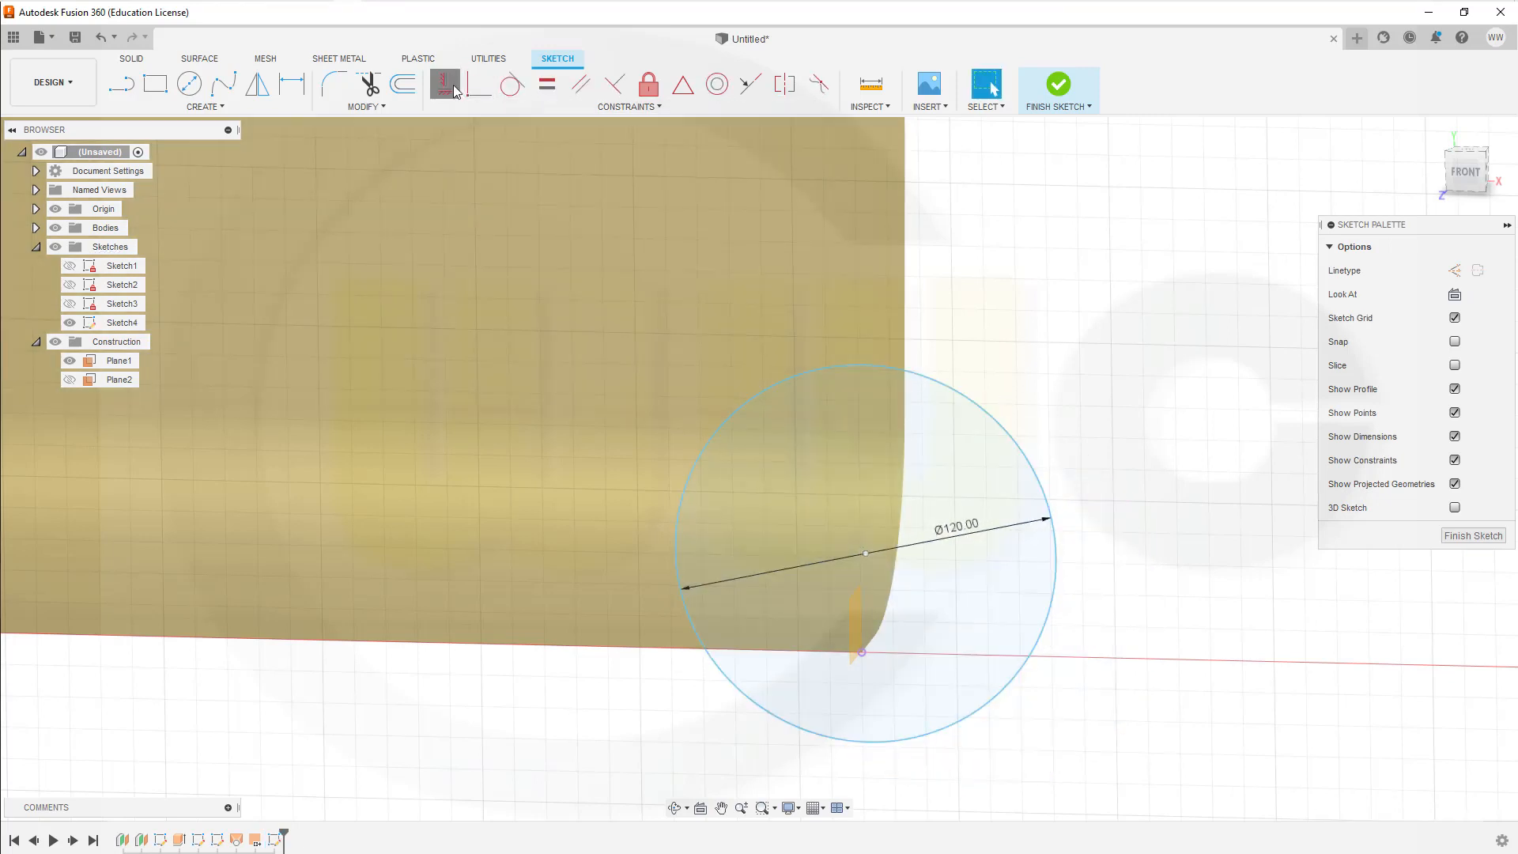
pyautogui.click(866, 555)
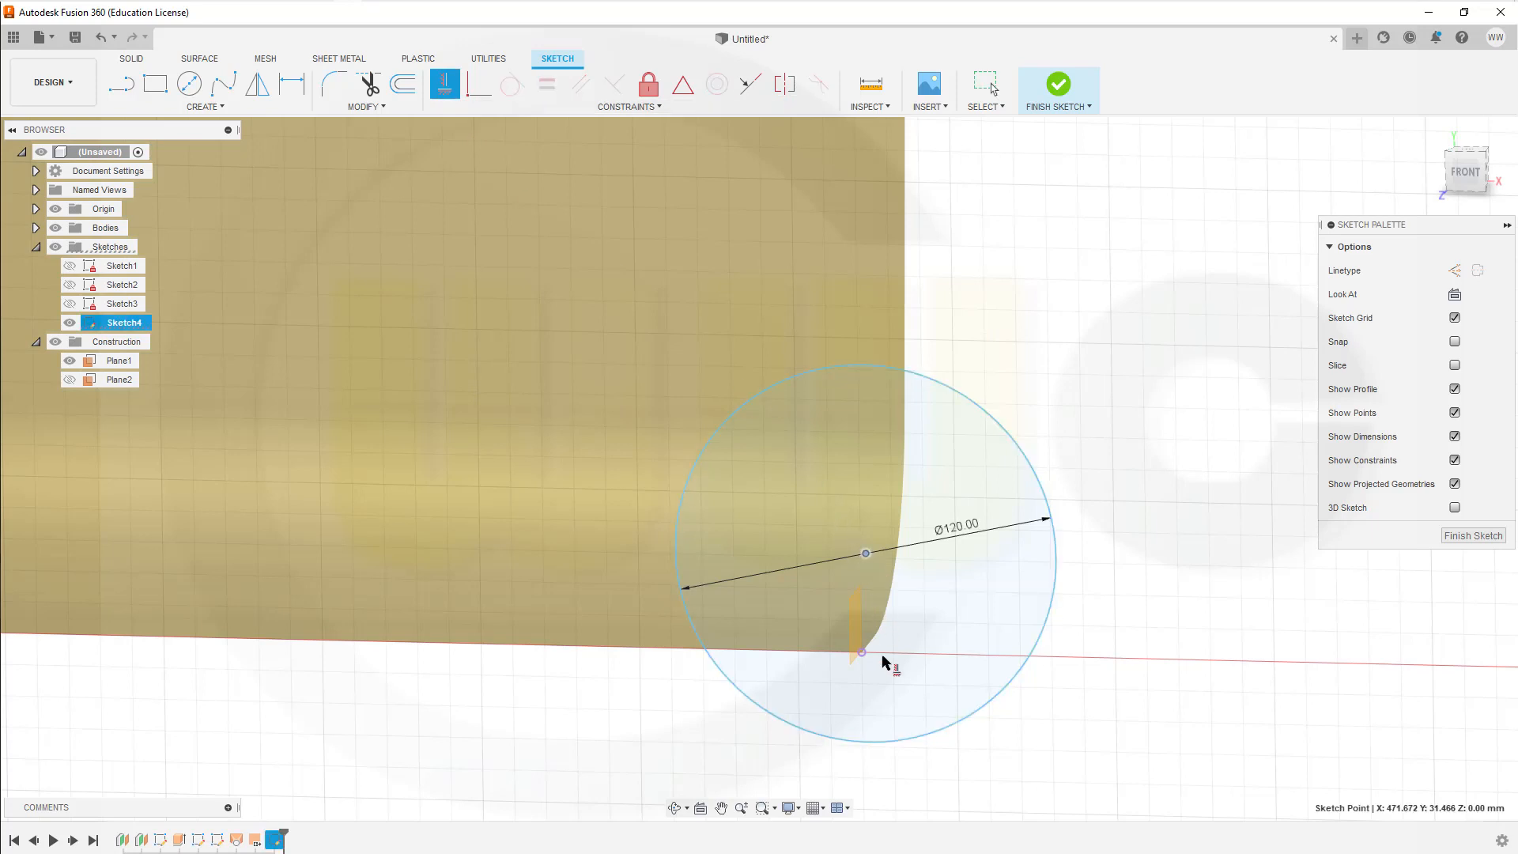
pyautogui.click(861, 653)
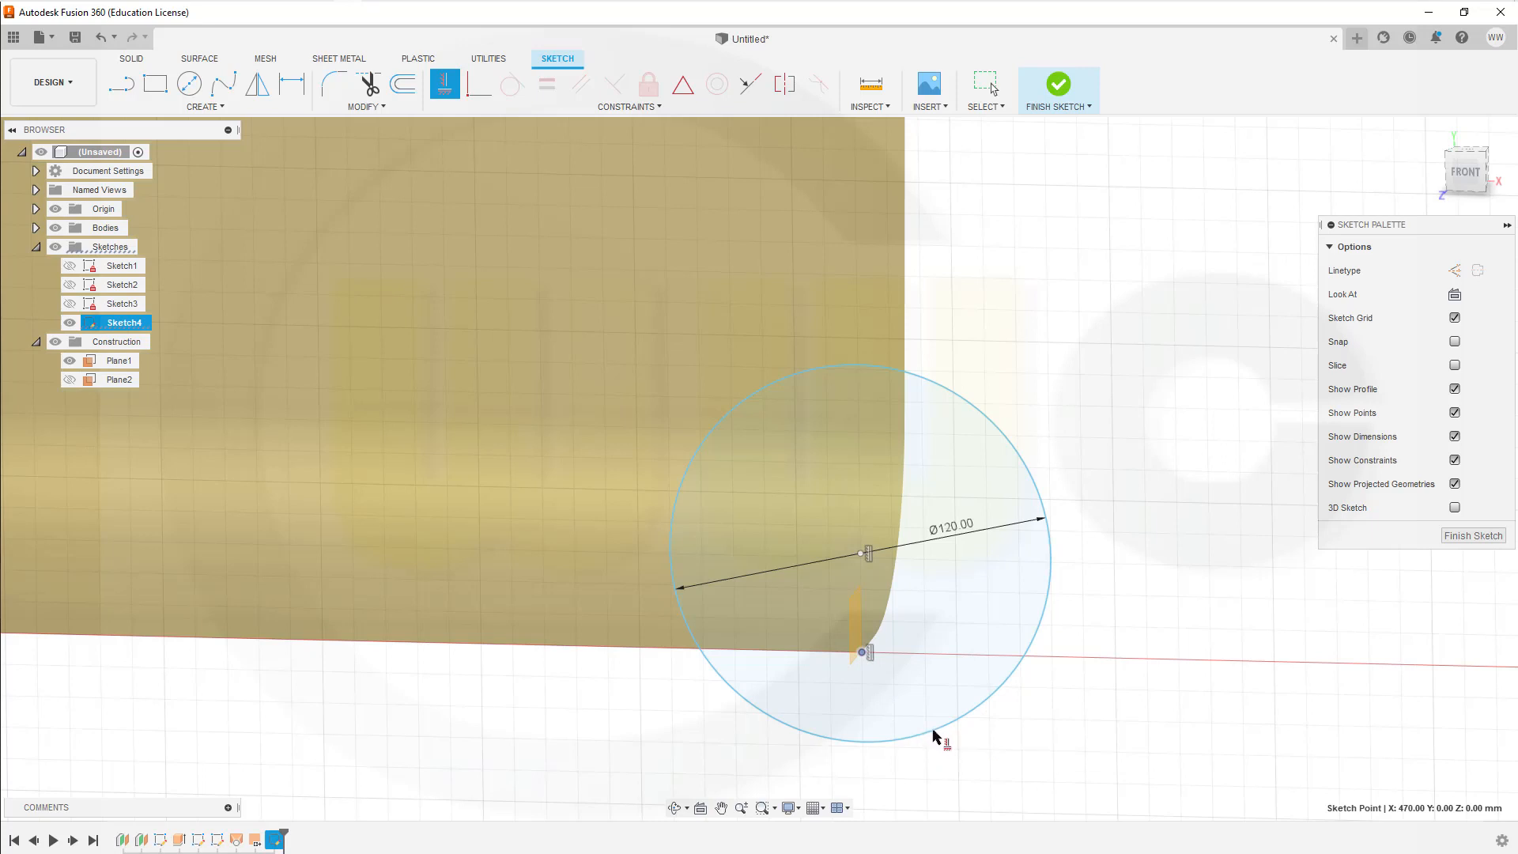
pyautogui.press('Escape')
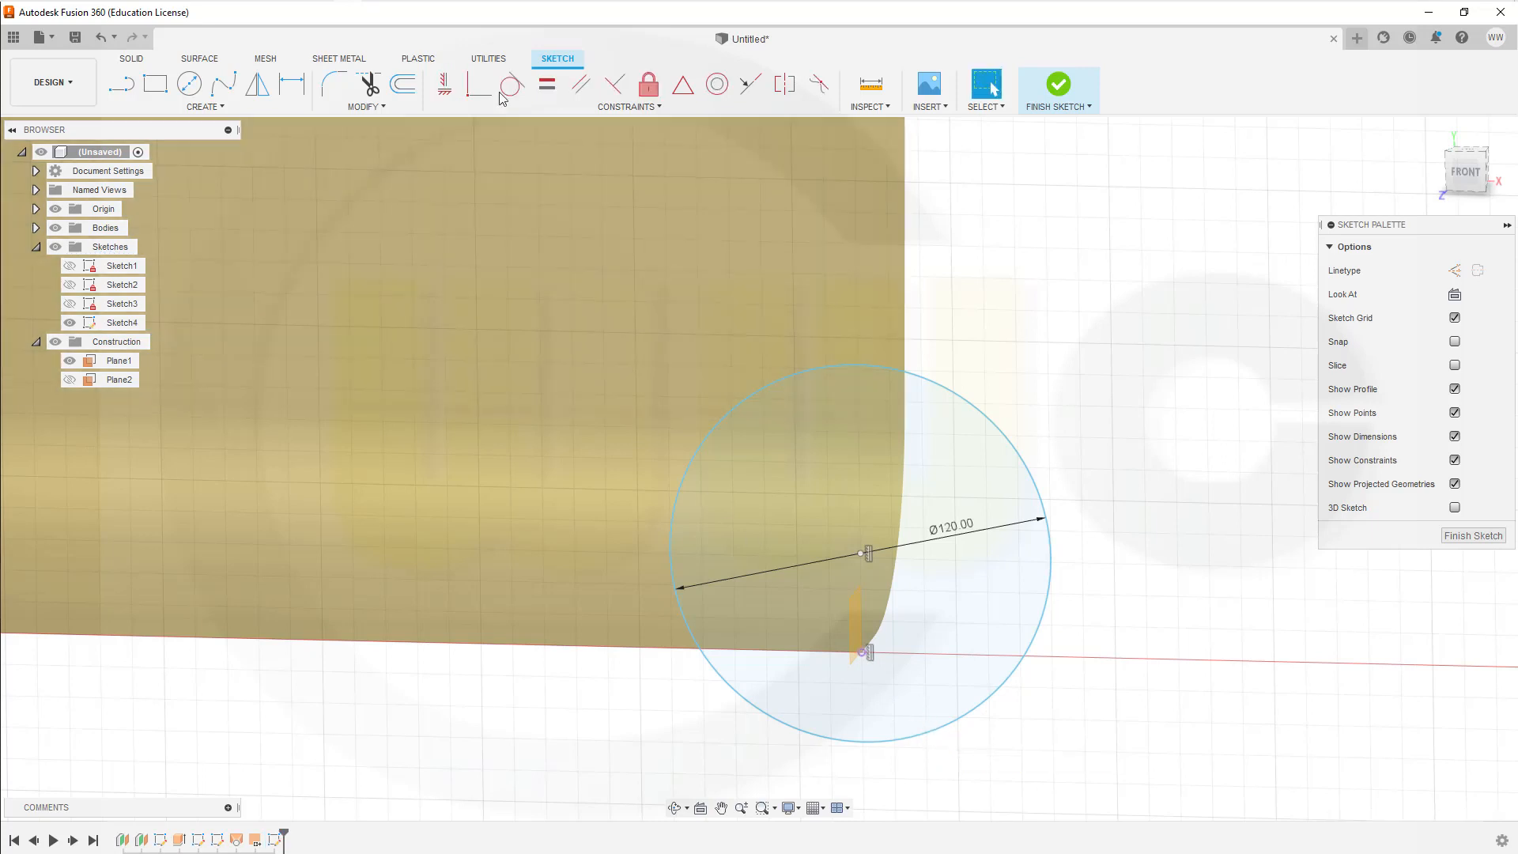
pyautogui.click(481, 84)
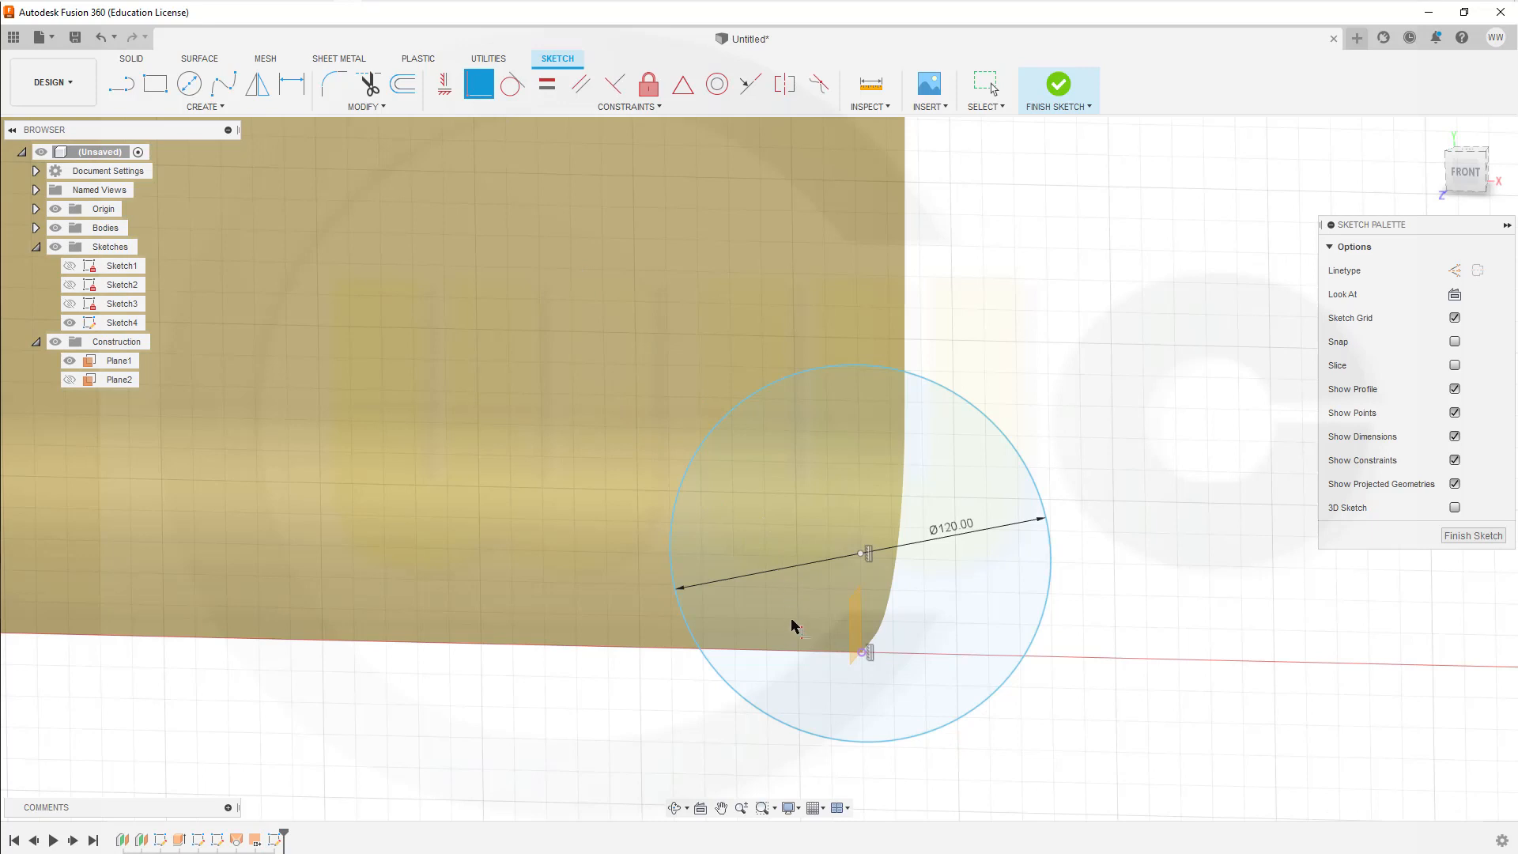
pyautogui.click(862, 653)
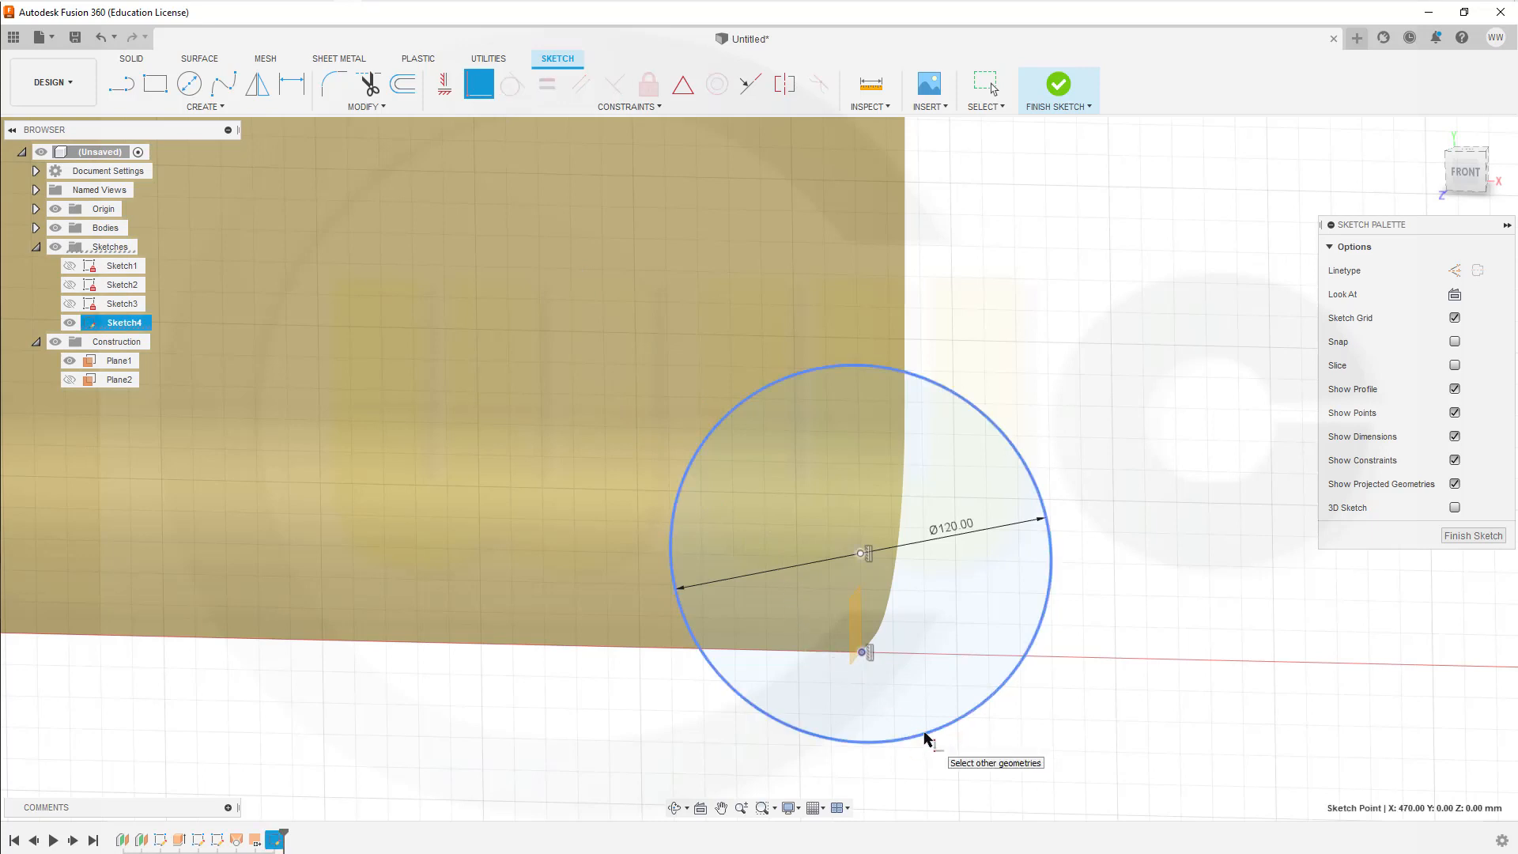
pyautogui.click(926, 745)
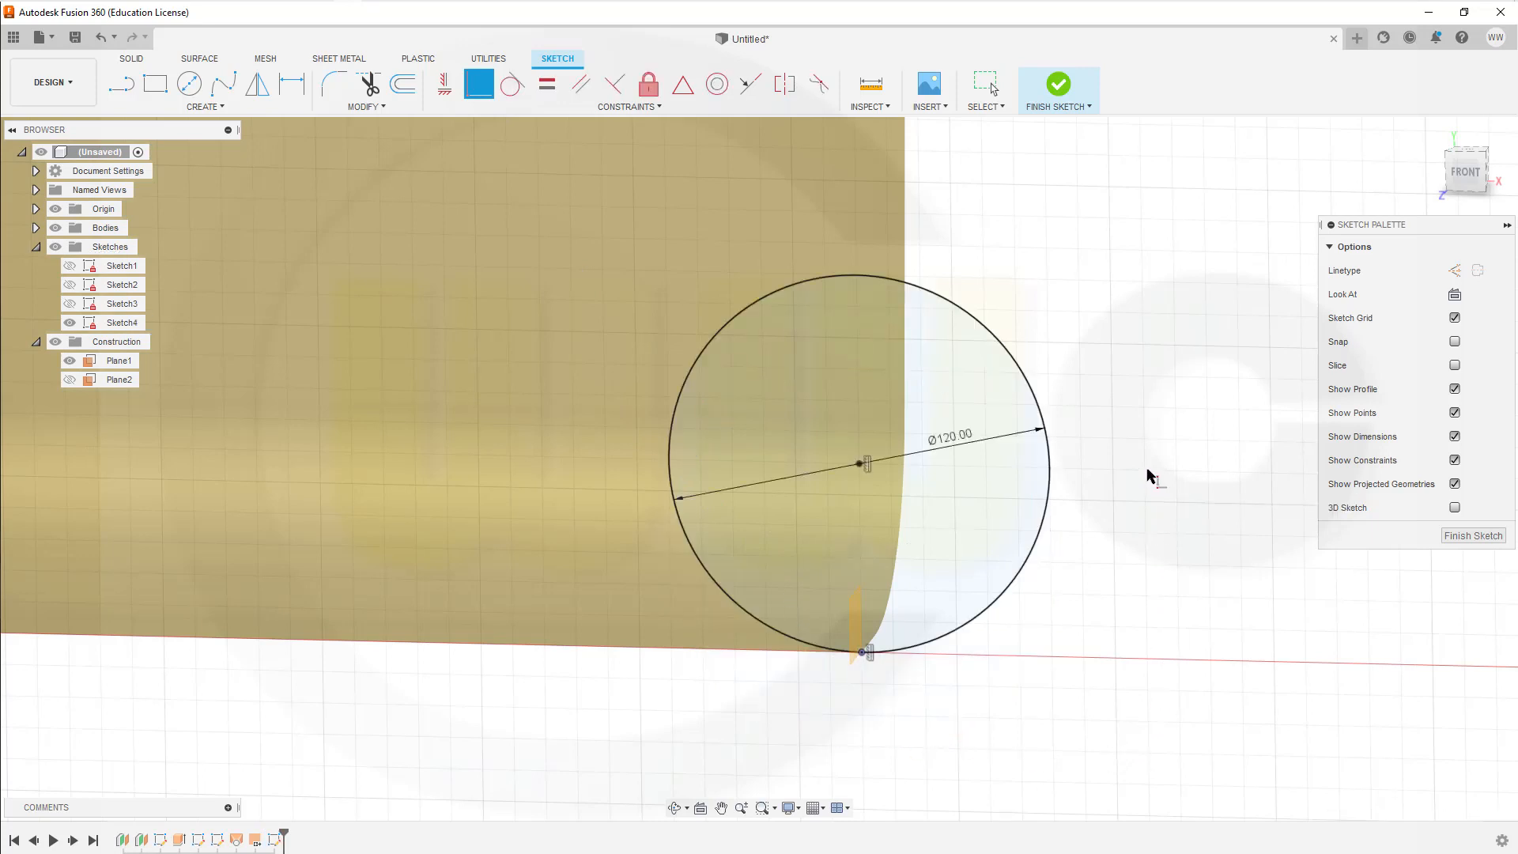
# Step: Sketch a slanted line from the circle's lower outer side up and outward to about the height of the compartment's rim
pyautogui.scroll(-5, 1150, 474)
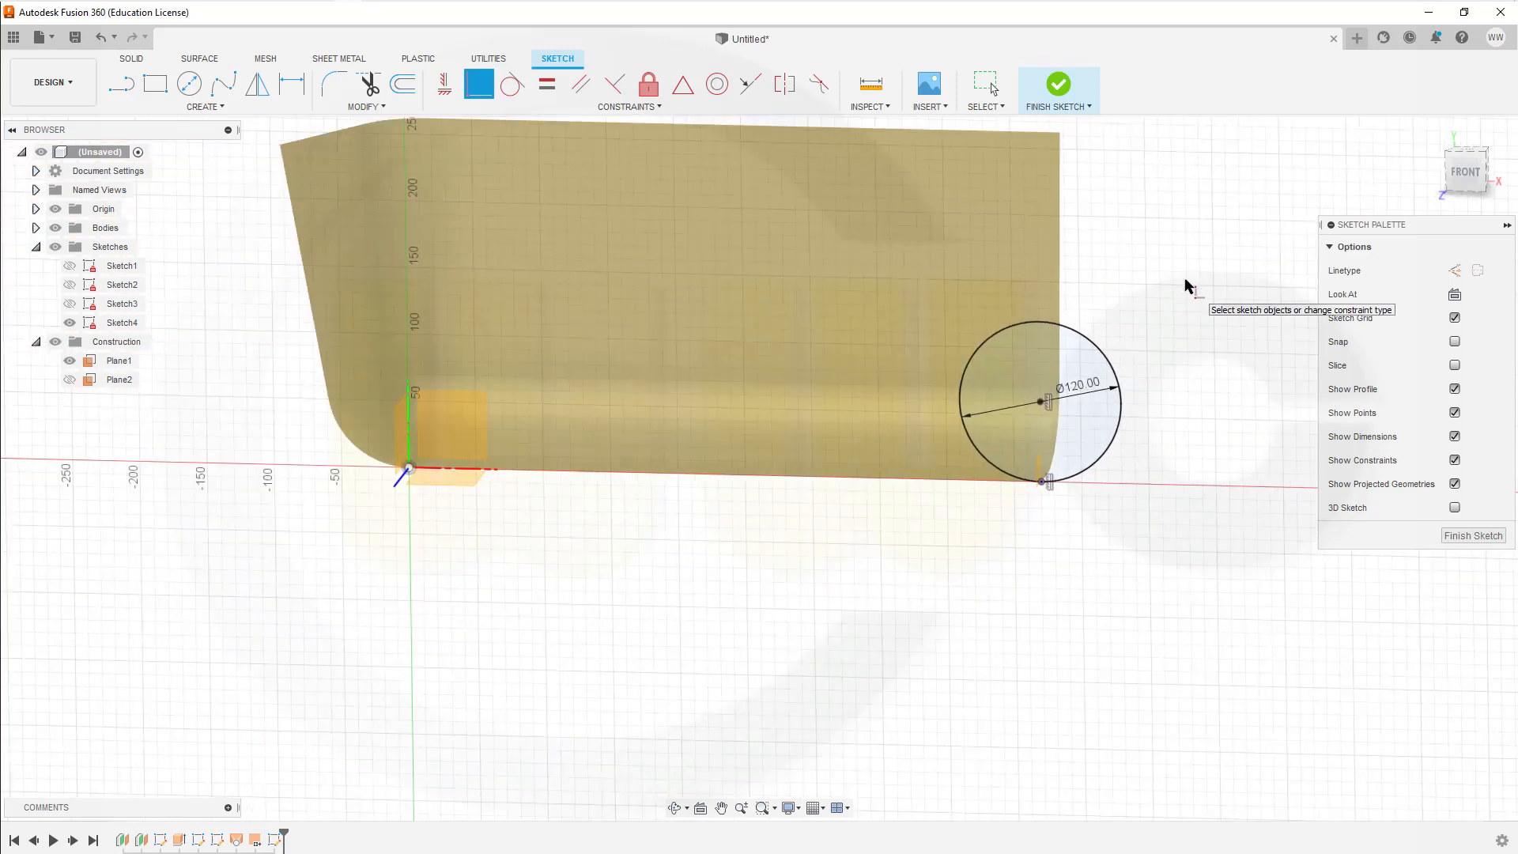
pyautogui.click(121, 85)
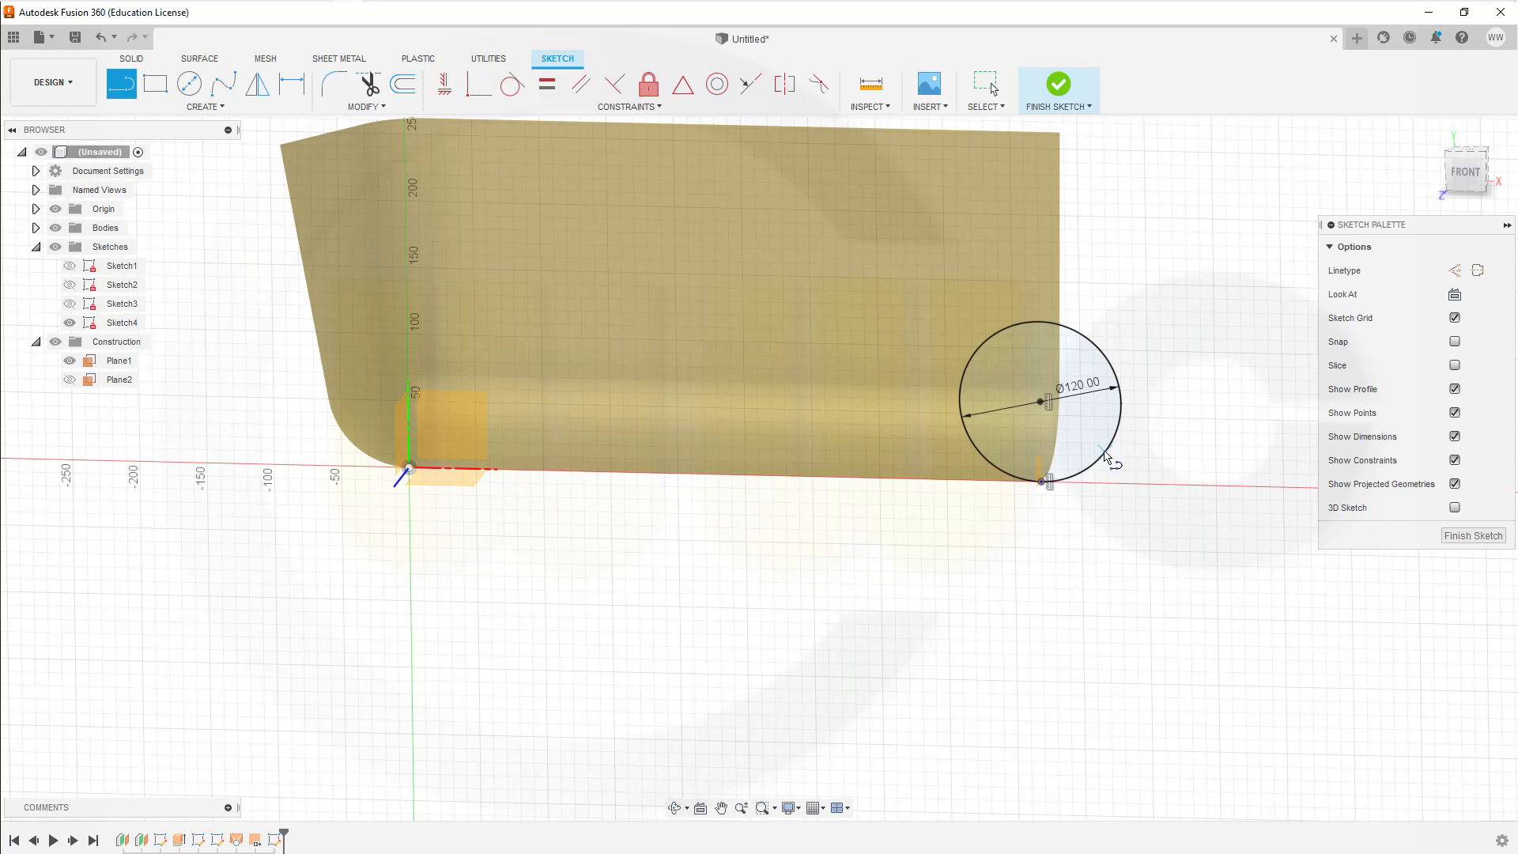
pyautogui.click(1127, 424)
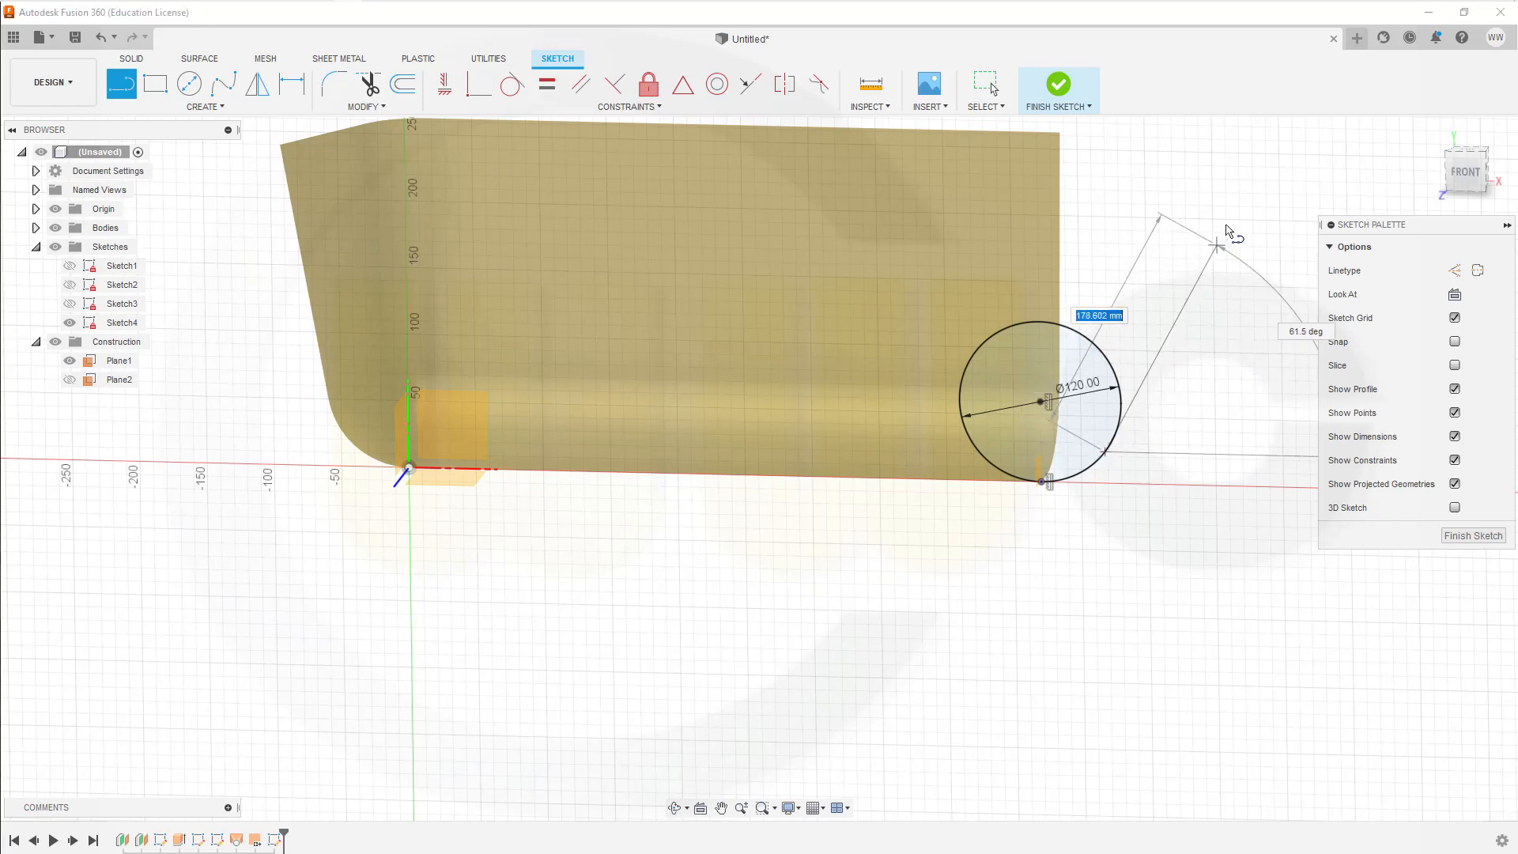
pyautogui.click(1255, 145)
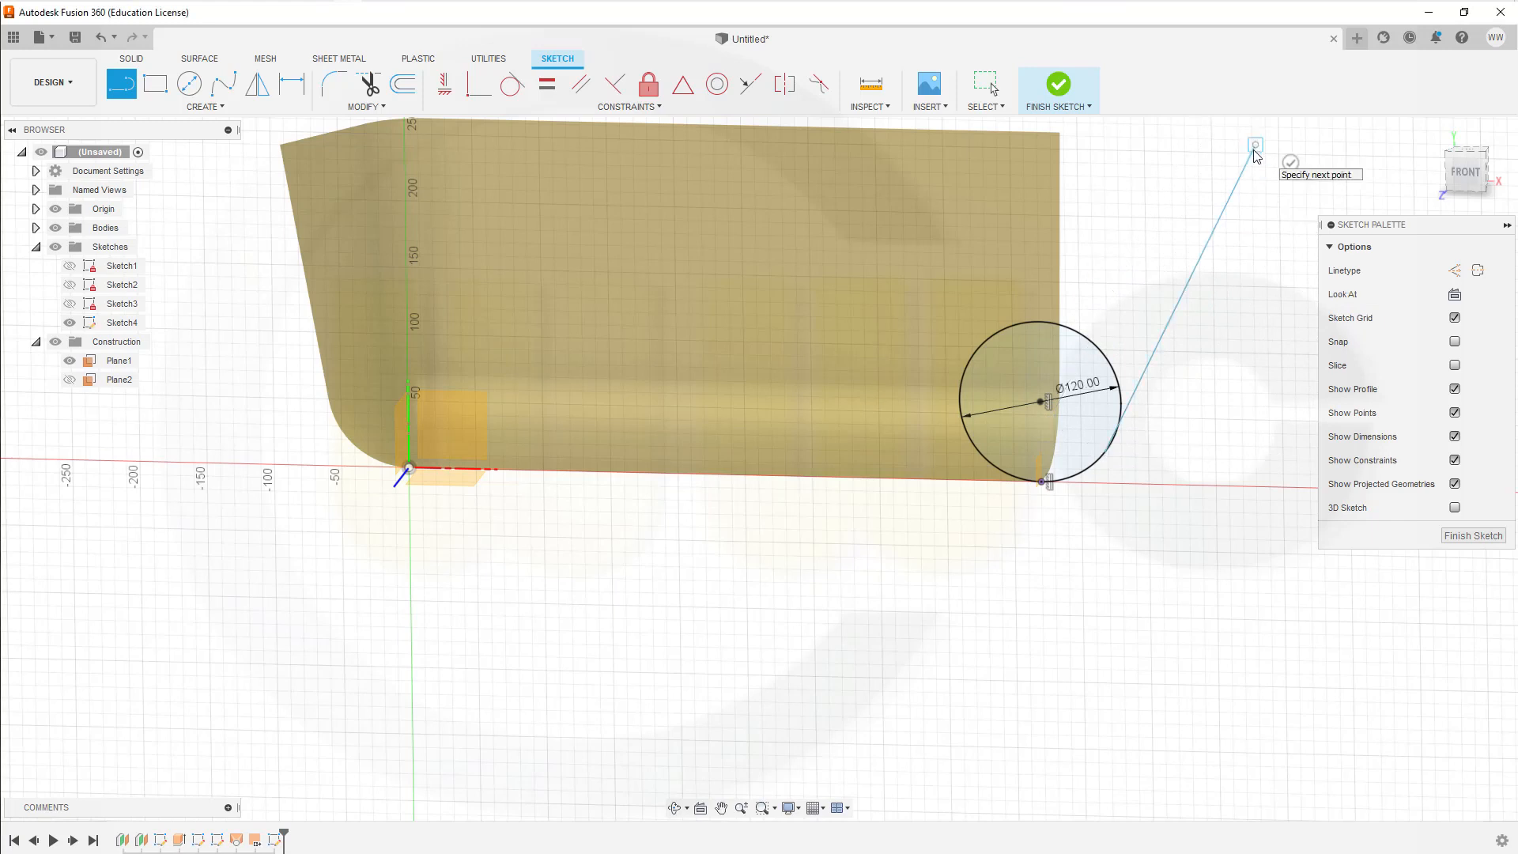
pyautogui.press('Escape')
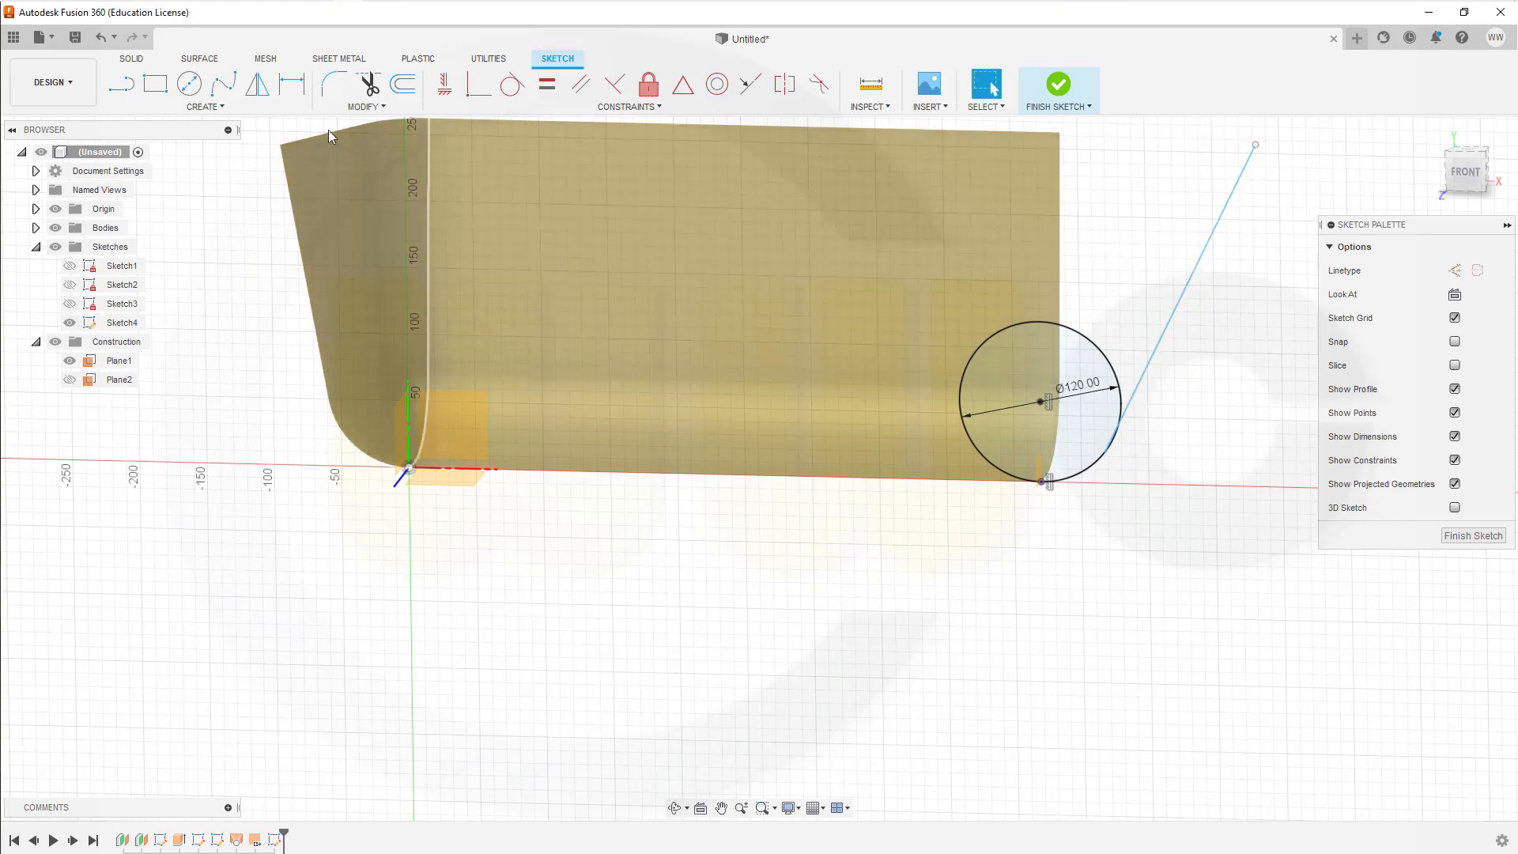
pyautogui.click(217, 108)
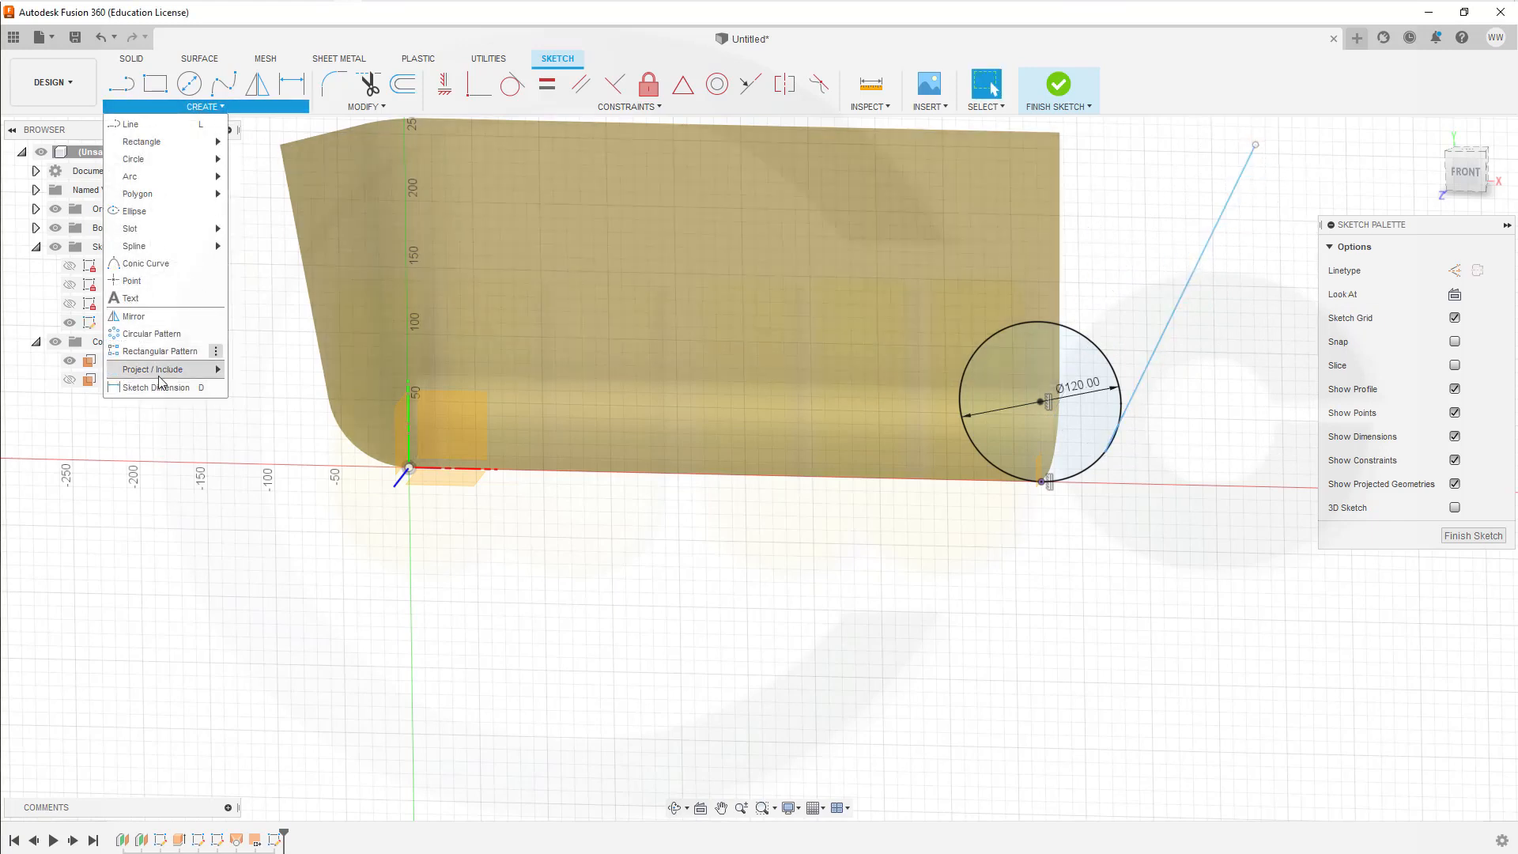
pyautogui.moveTo(168, 376)
pyautogui.click(245, 369)
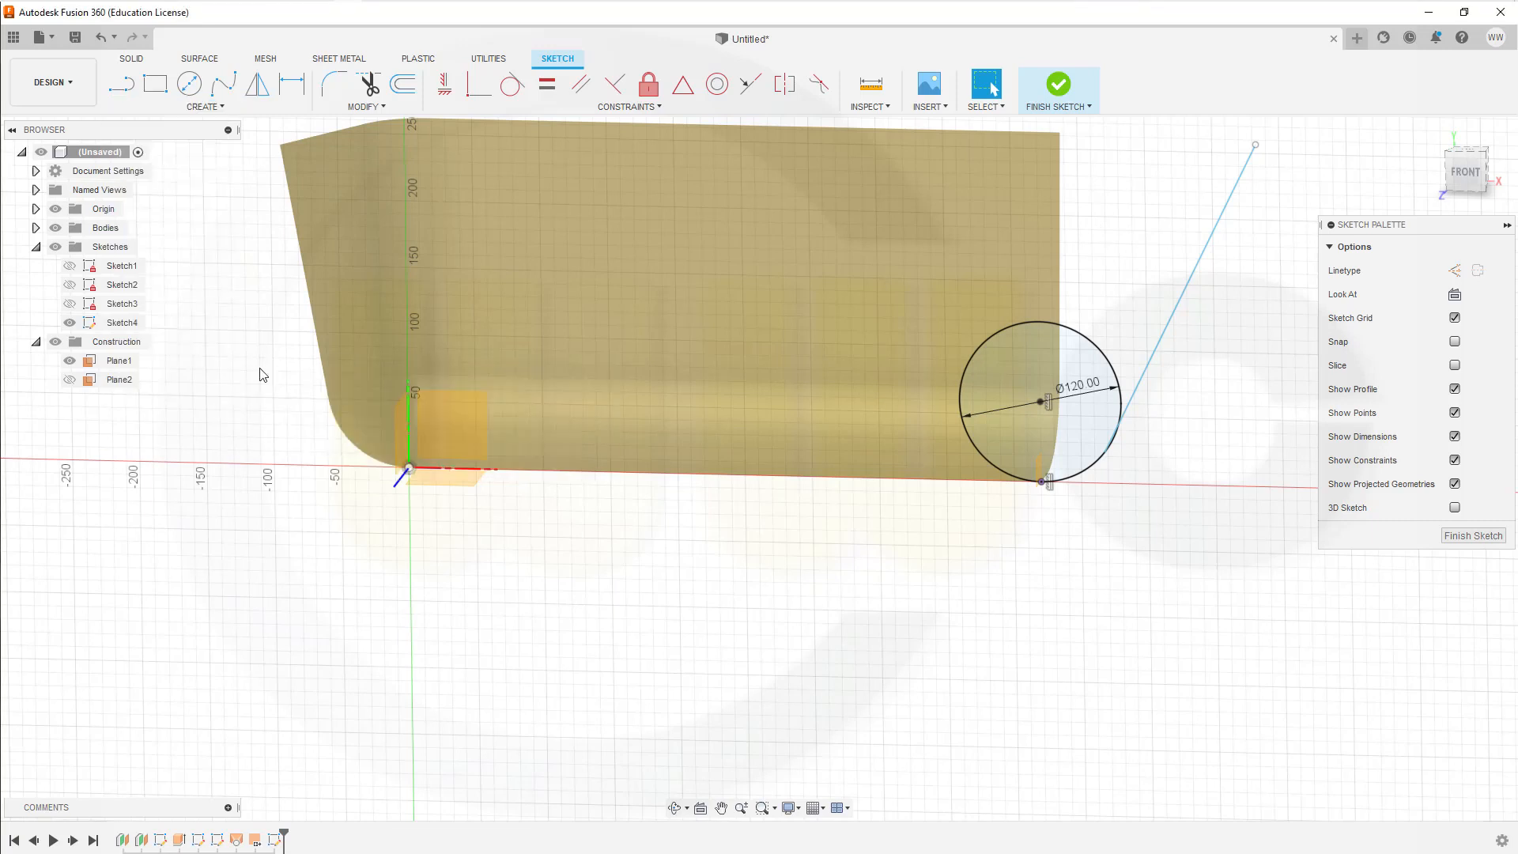
pyautogui.click(117, 381)
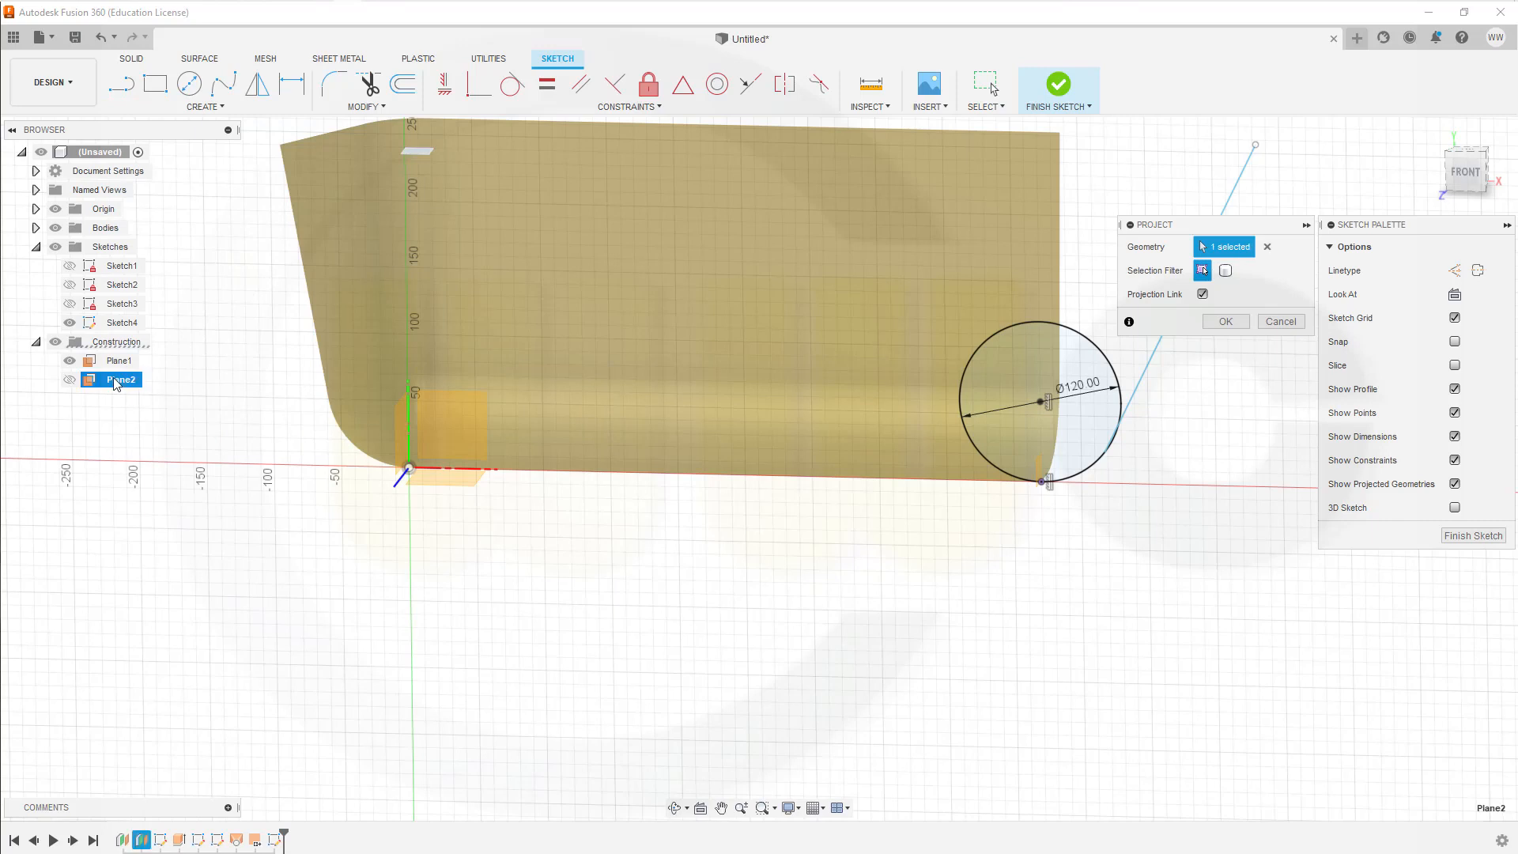
pyautogui.press('Return')
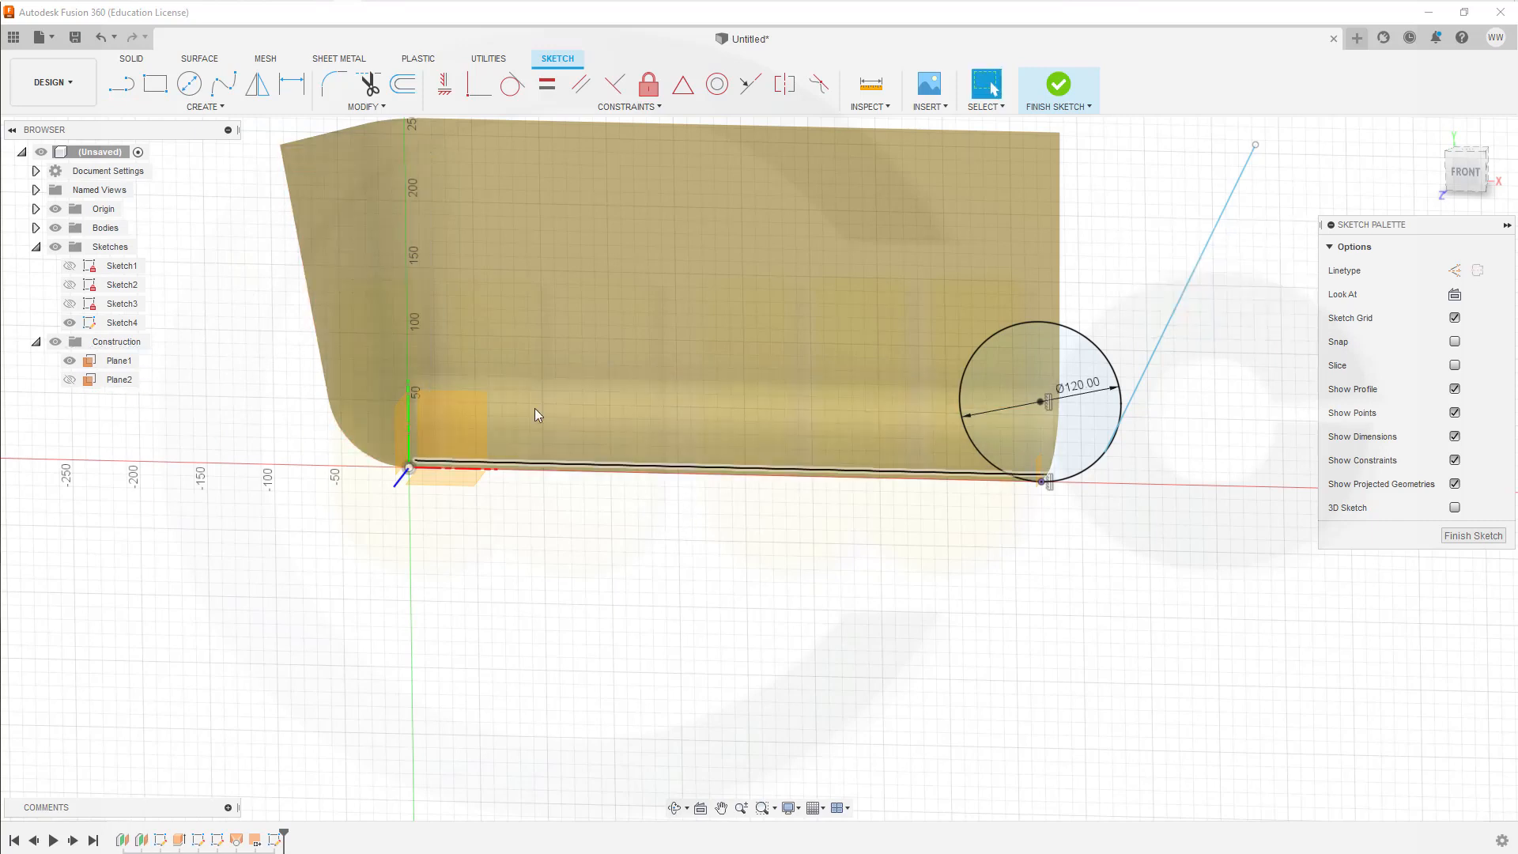
# Step: Project the rim-height construction plane (Plane2) into the current sketch
pyautogui.click(204, 106)
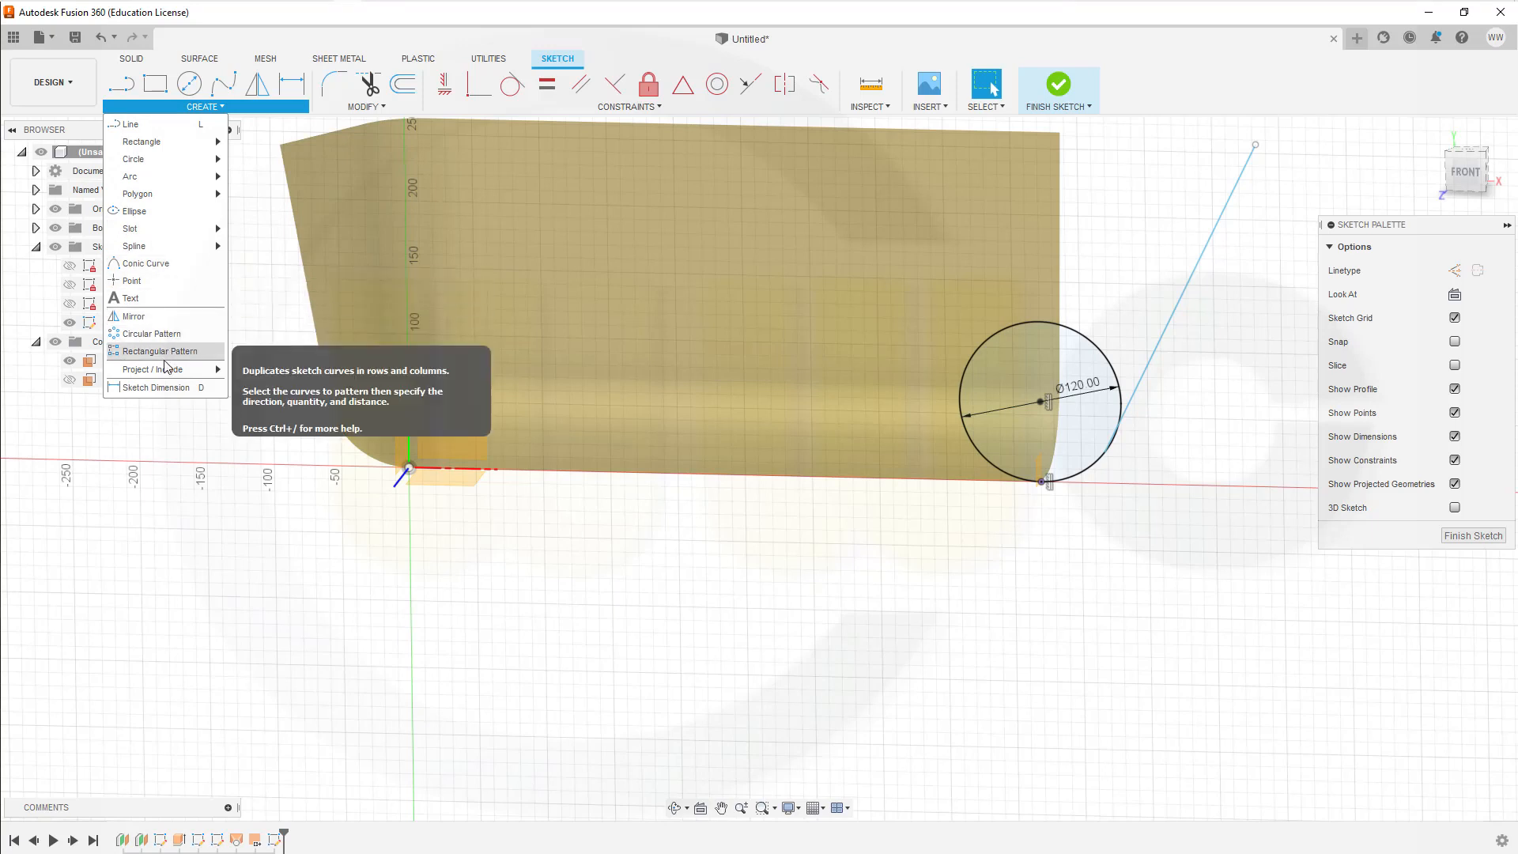
pyautogui.moveTo(178, 369)
pyautogui.click(248, 370)
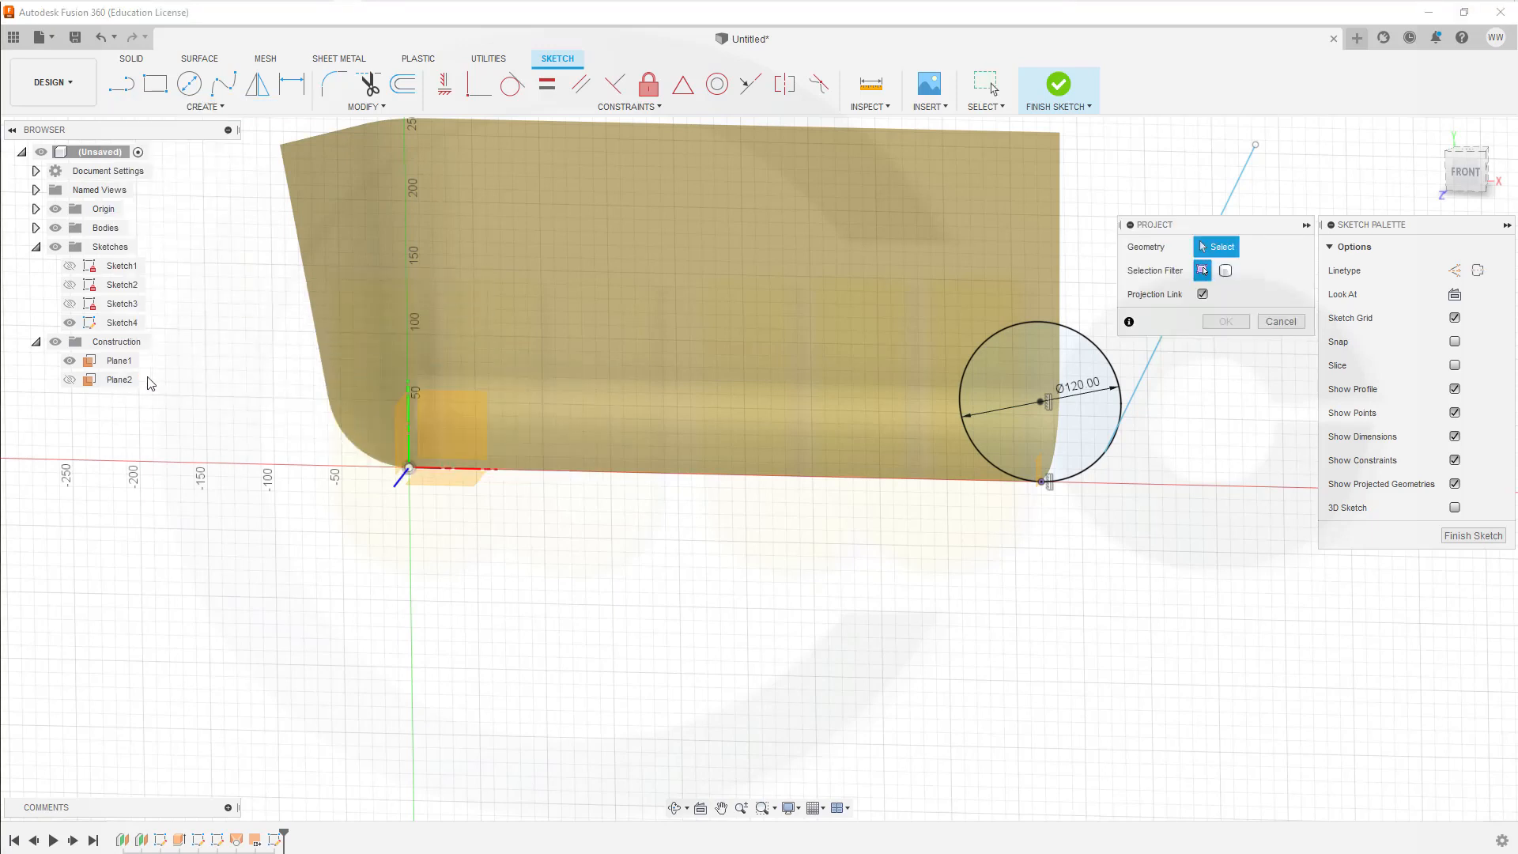
pyautogui.click(121, 381)
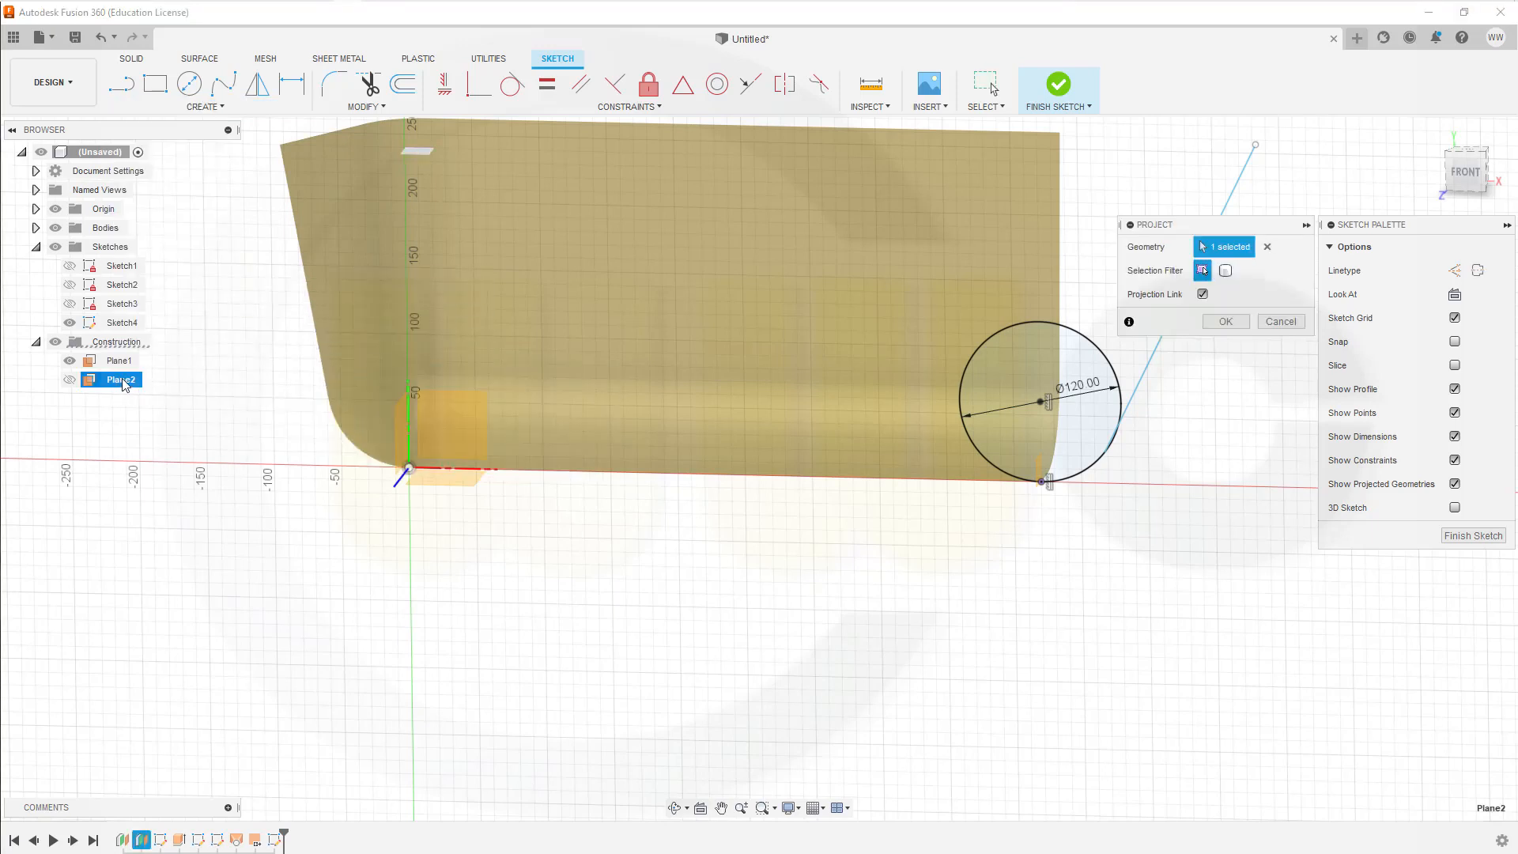
pyautogui.click(1225, 322)
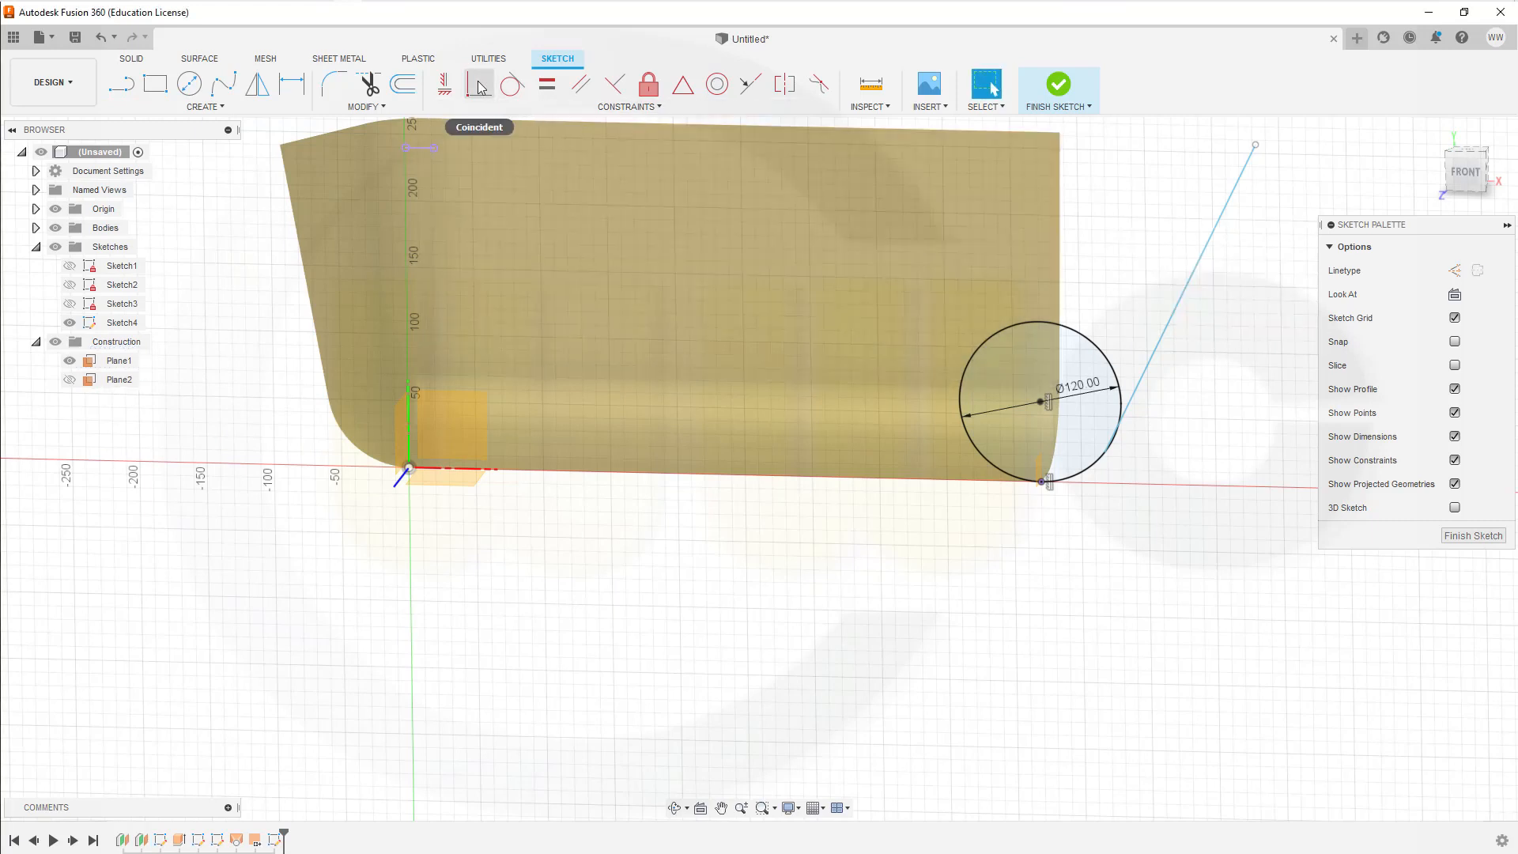
# Step: Make the slanted line's upper endpoint coincident with the projected rim-height plane line
pyautogui.click(479, 85)
pyautogui.click(1255, 144)
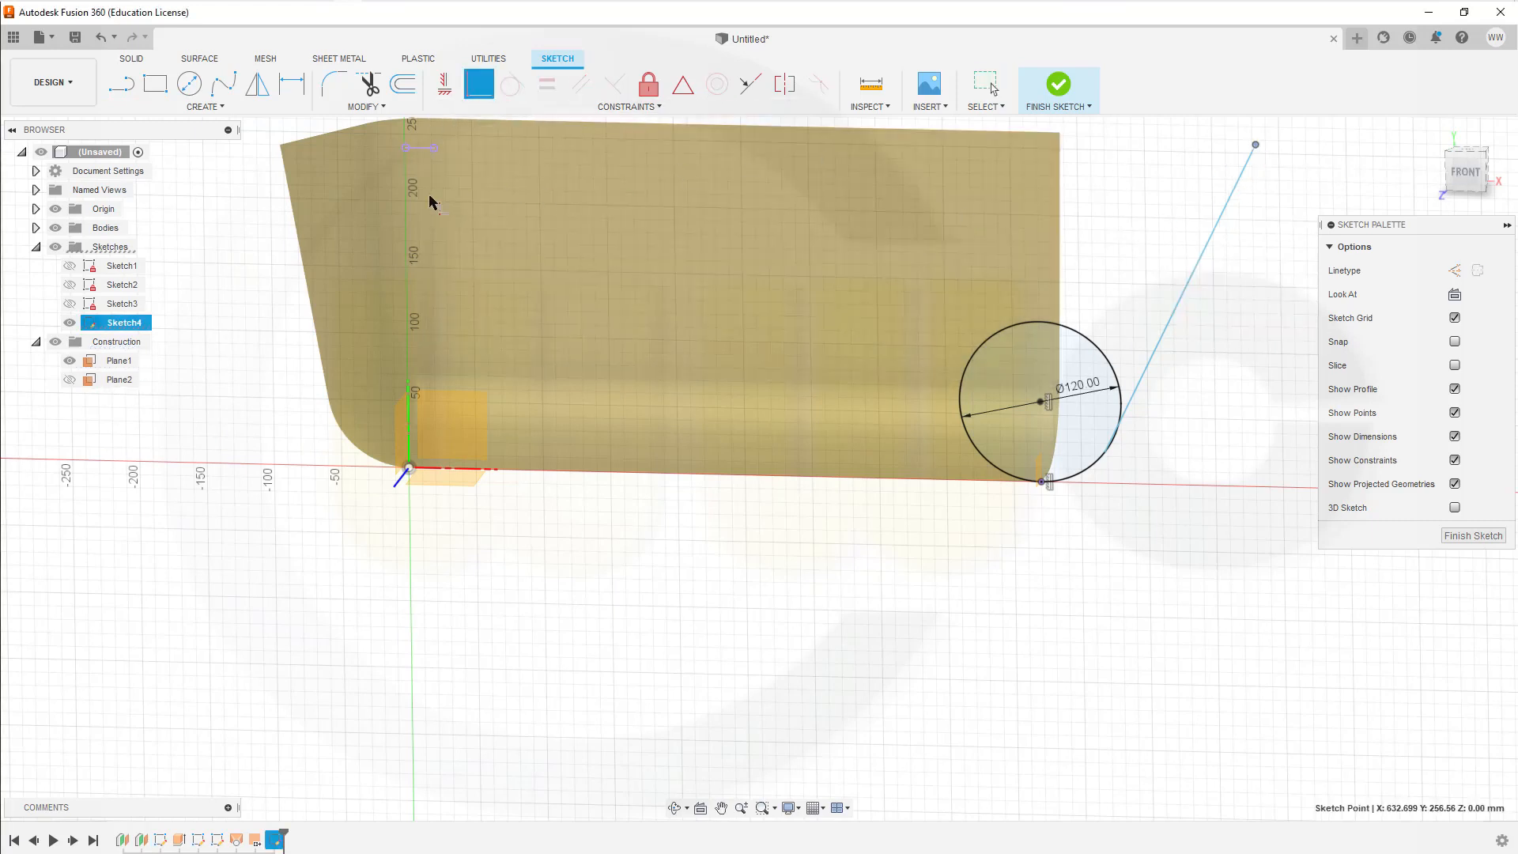
pyautogui.click(421, 155)
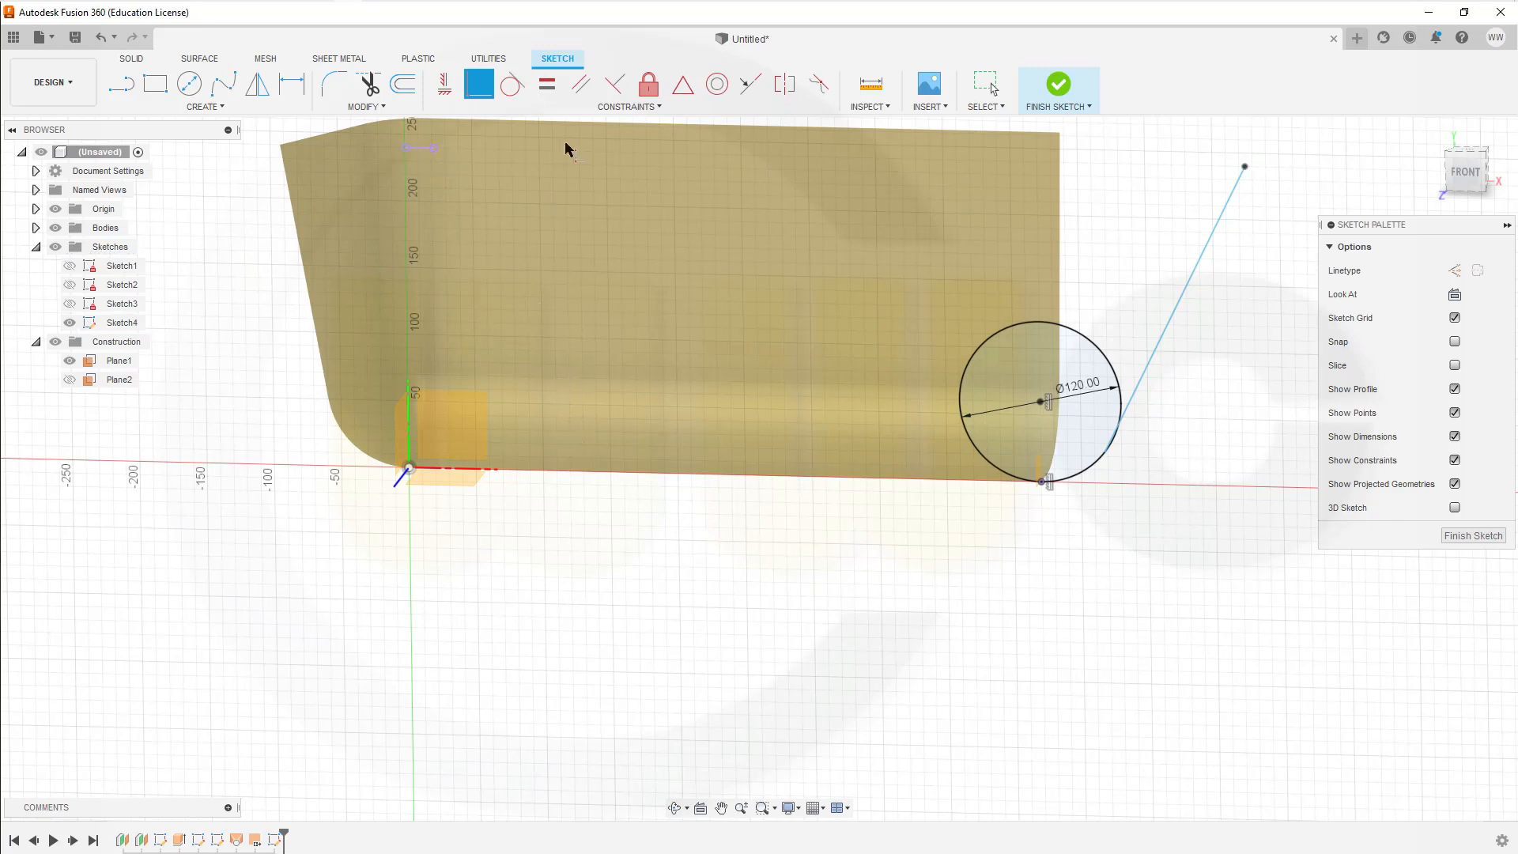
pyautogui.click(291, 83)
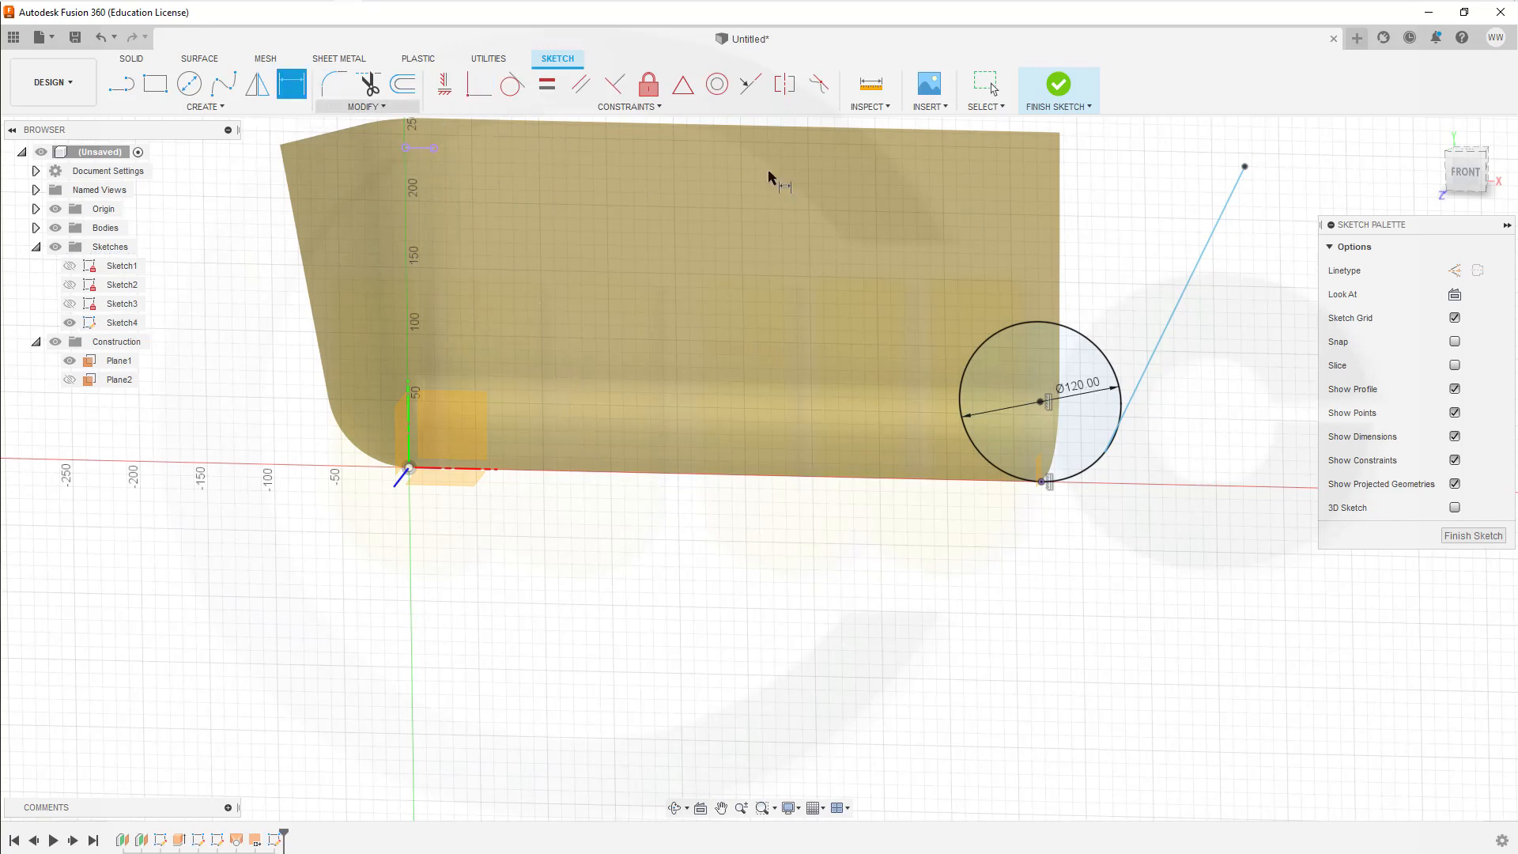
pyautogui.click(1178, 308)
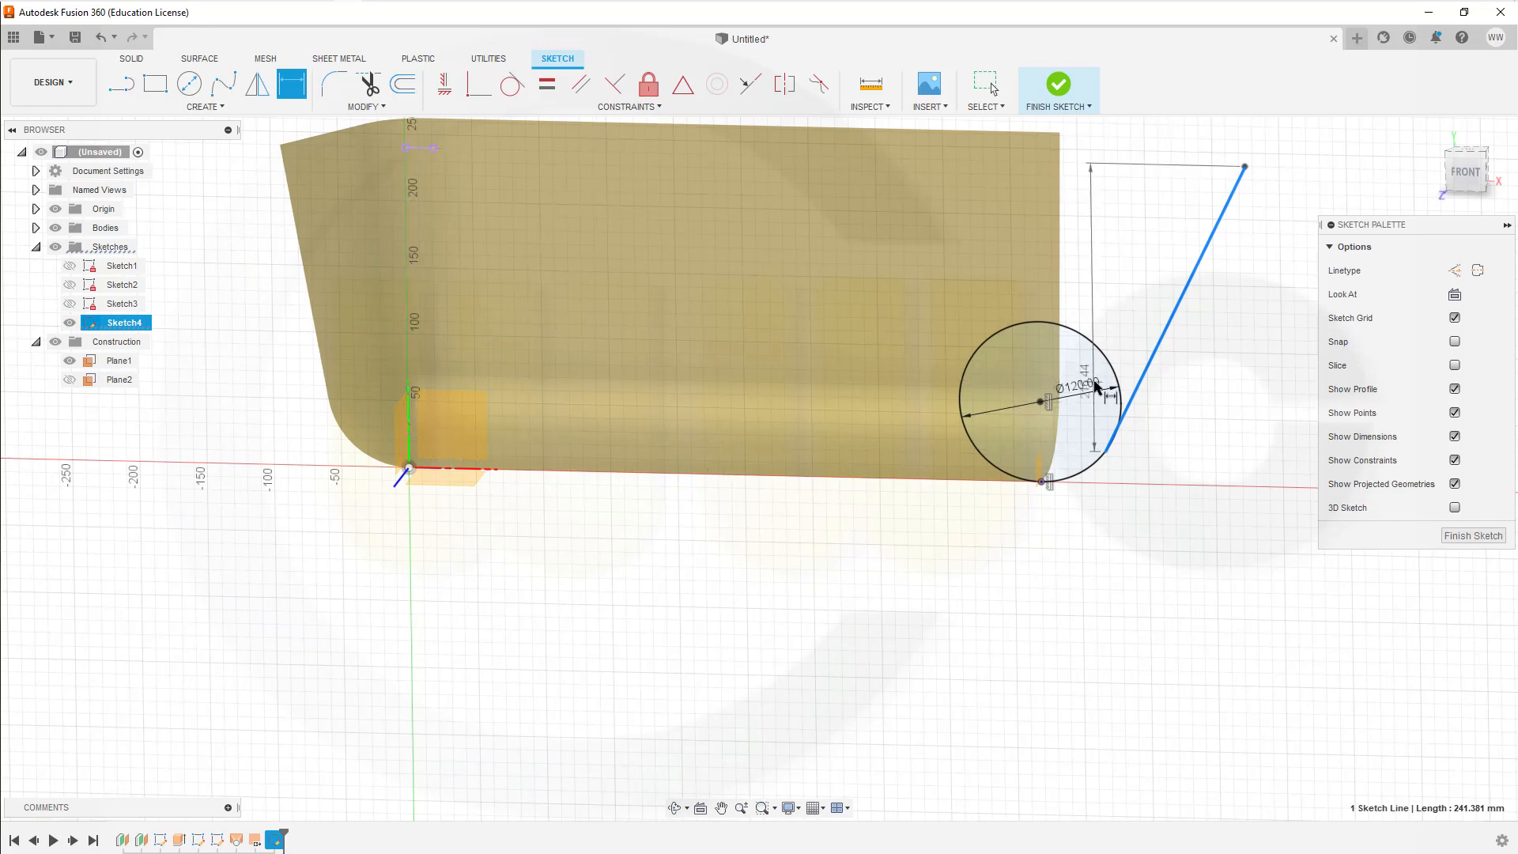
pyautogui.press('Escape')
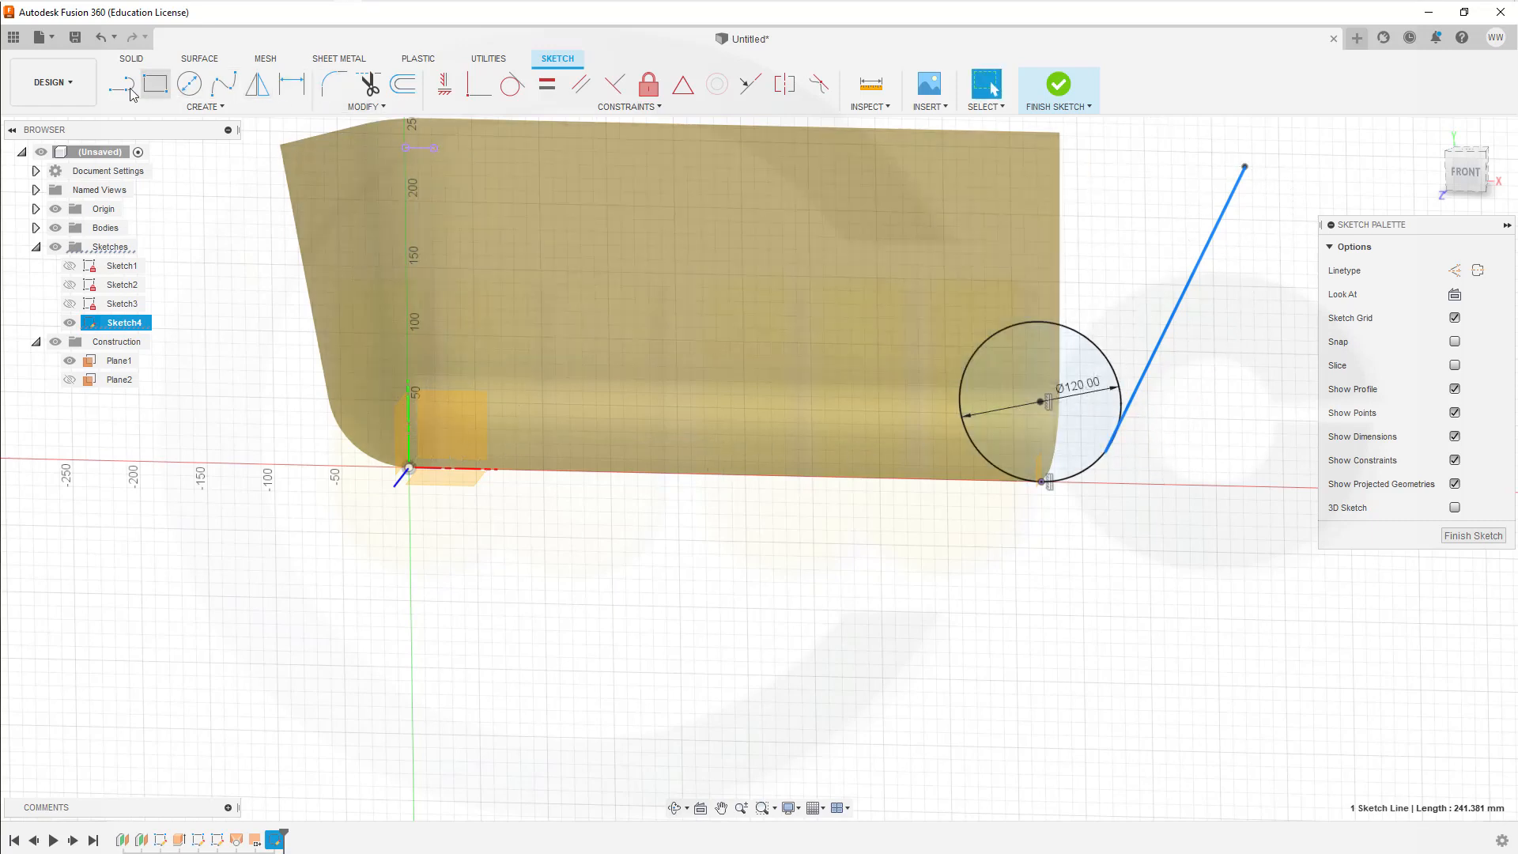
# Step: Draw a vertical line from the 120 mm circle's centre down to the projected corner point
pyautogui.click(121, 83)
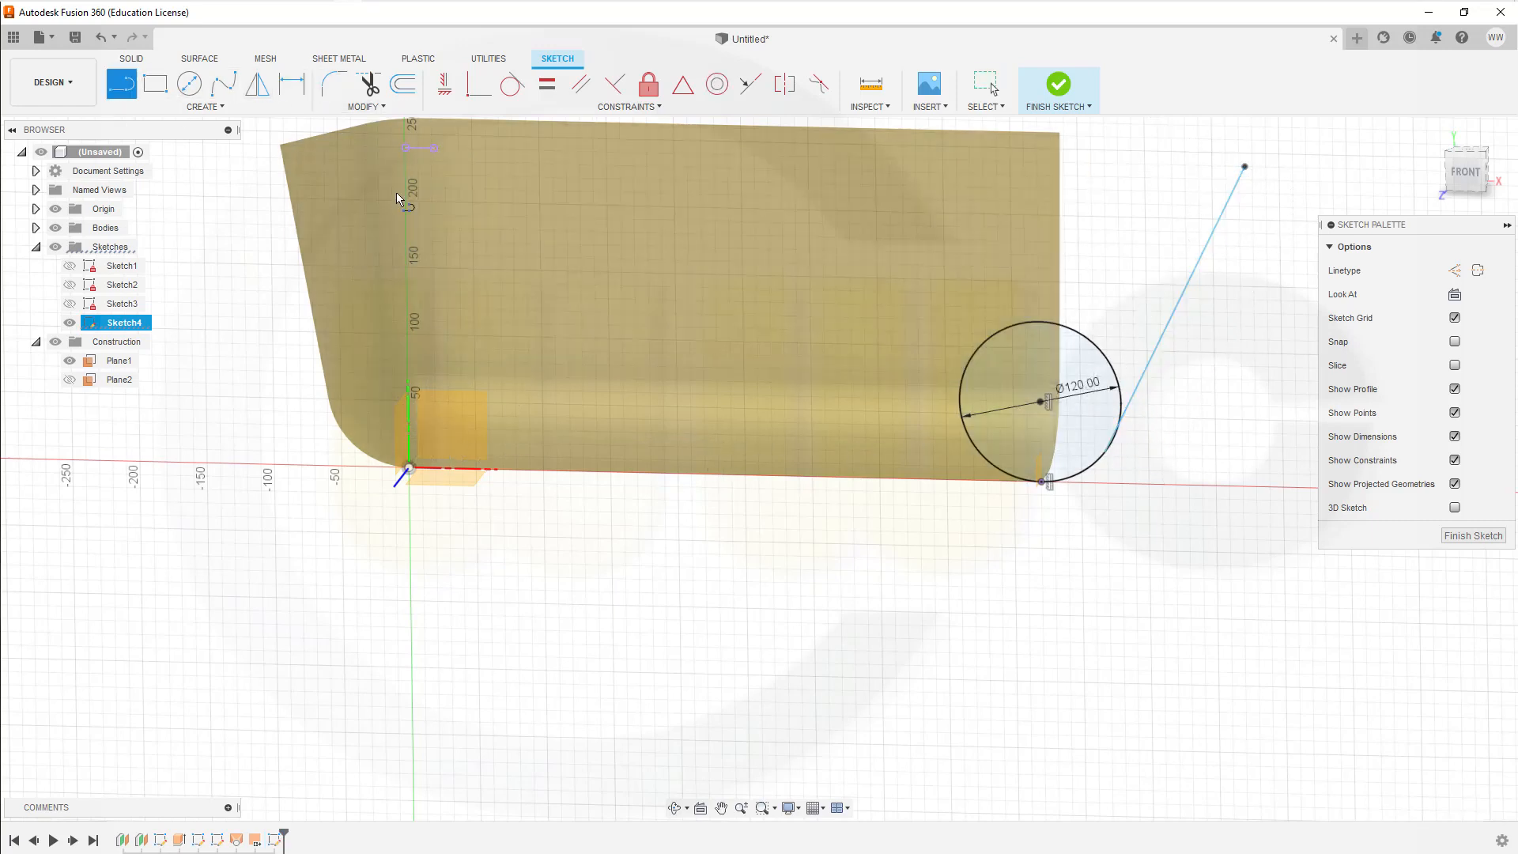
pyautogui.click(1041, 402)
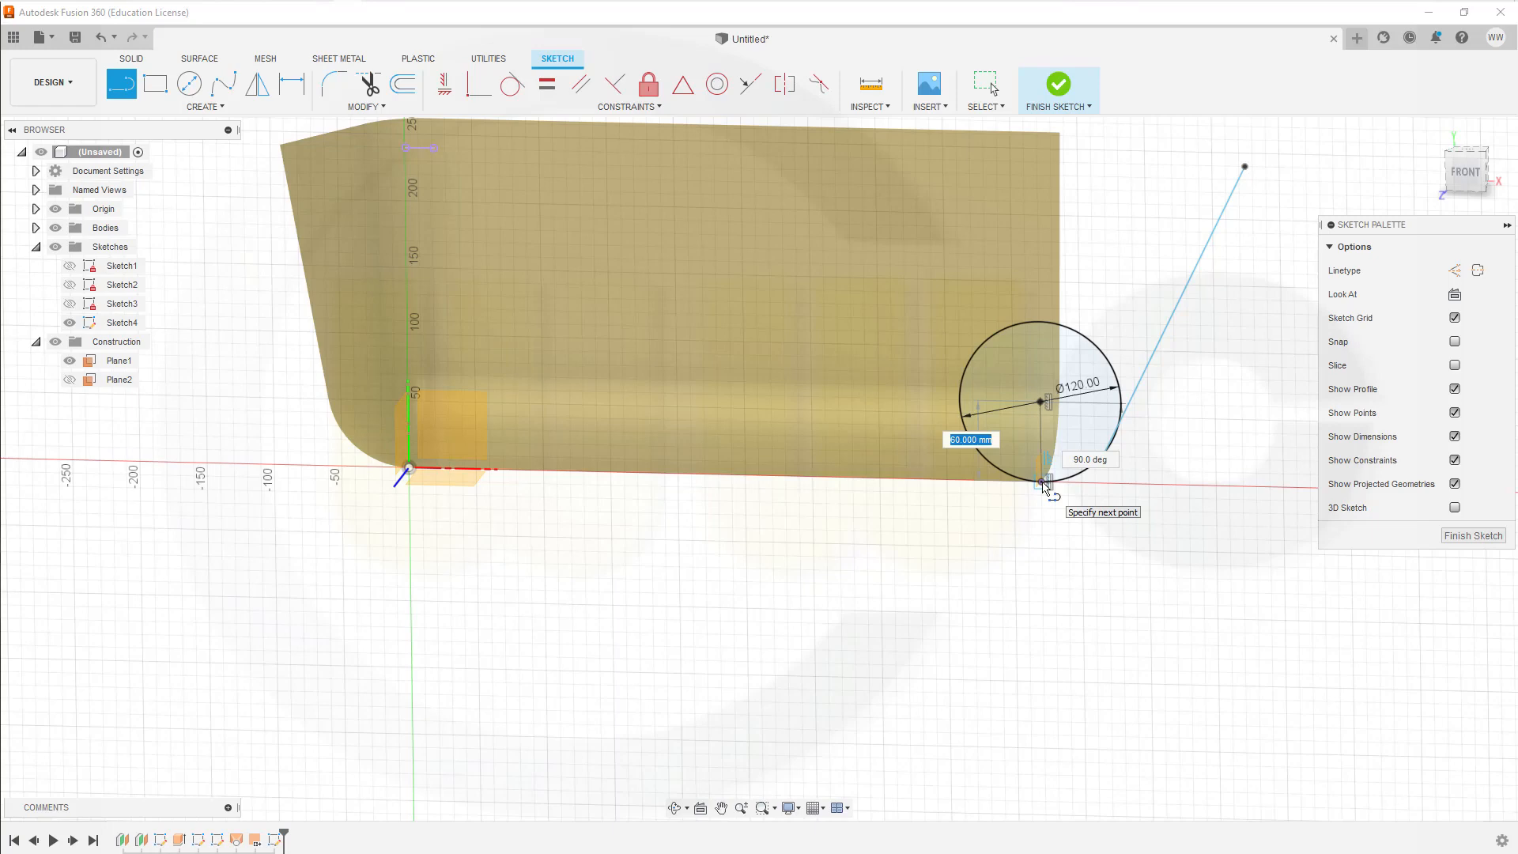
pyautogui.scroll(3, 1045, 488)
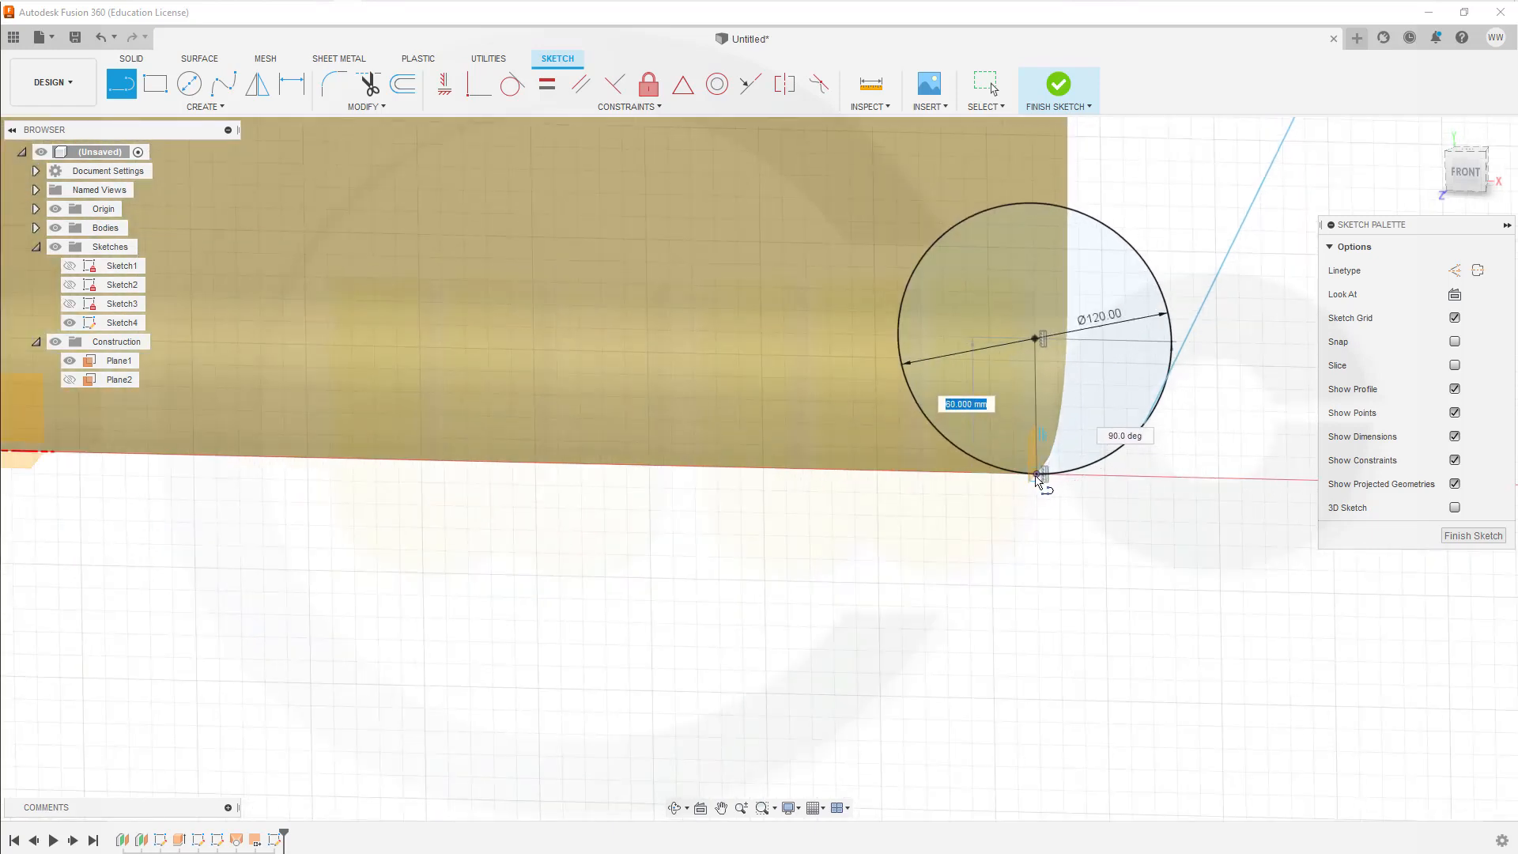
pyautogui.click(1037, 477)
pyautogui.press('Escape')
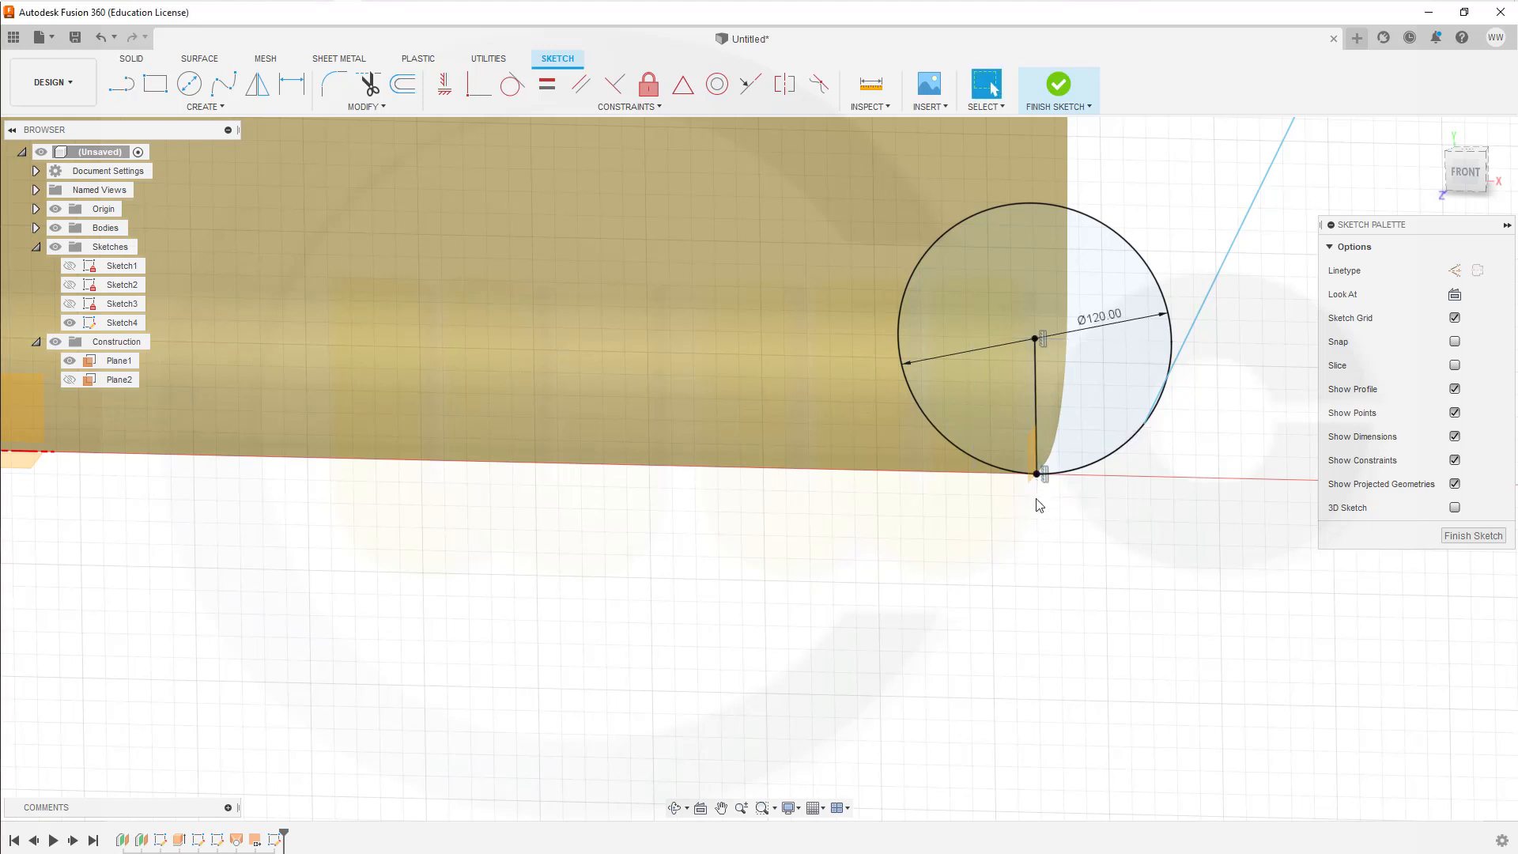
# Step: Convert the vertical line between the circle's centre and the corner point into construction geometry
pyautogui.click(1038, 401)
pyautogui.rightClick(1037, 401)
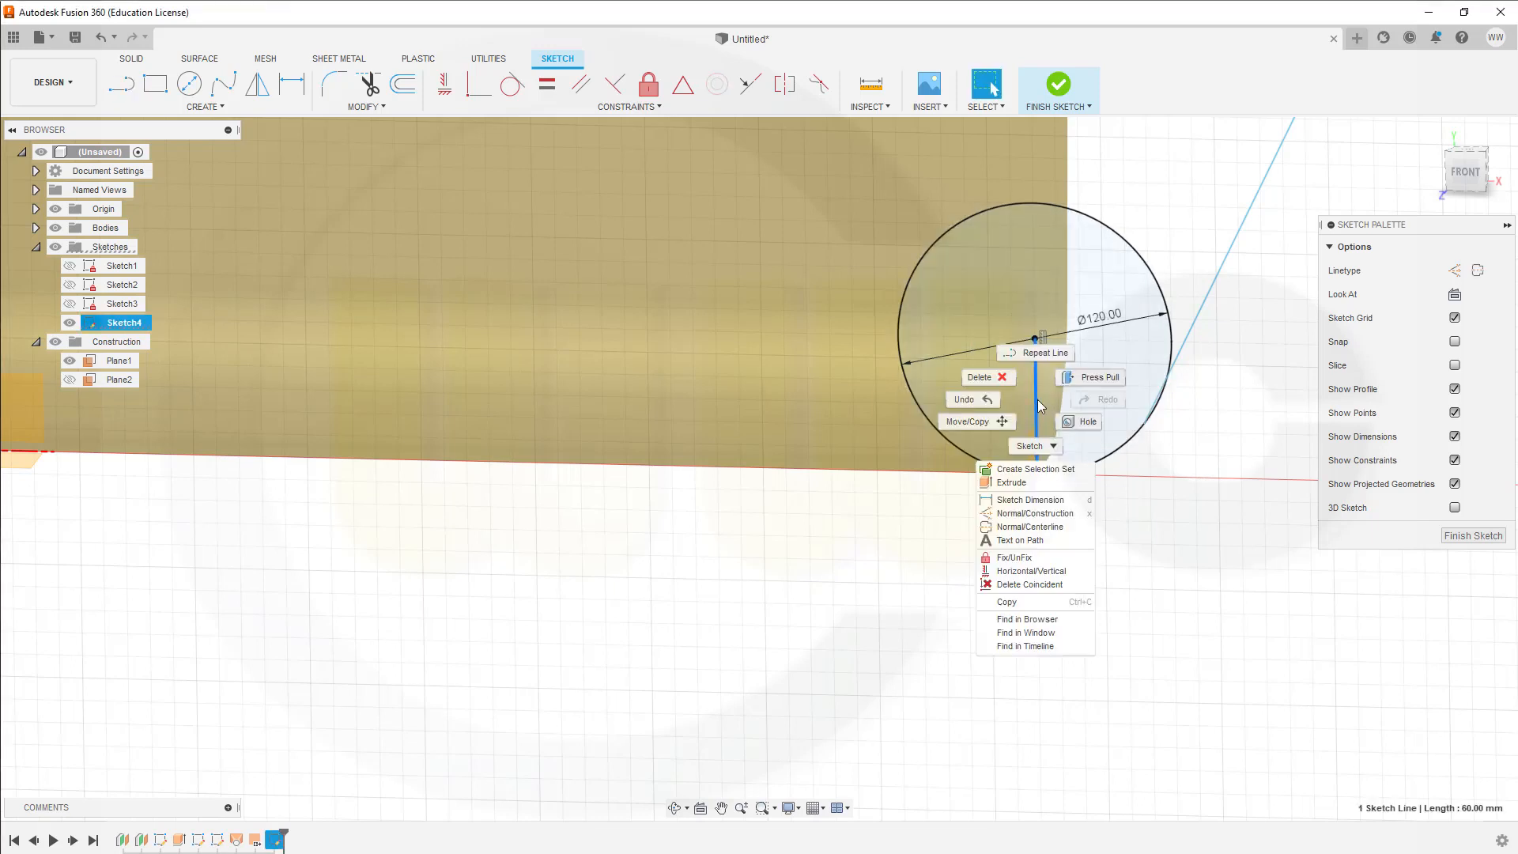
pyautogui.click(1019, 503)
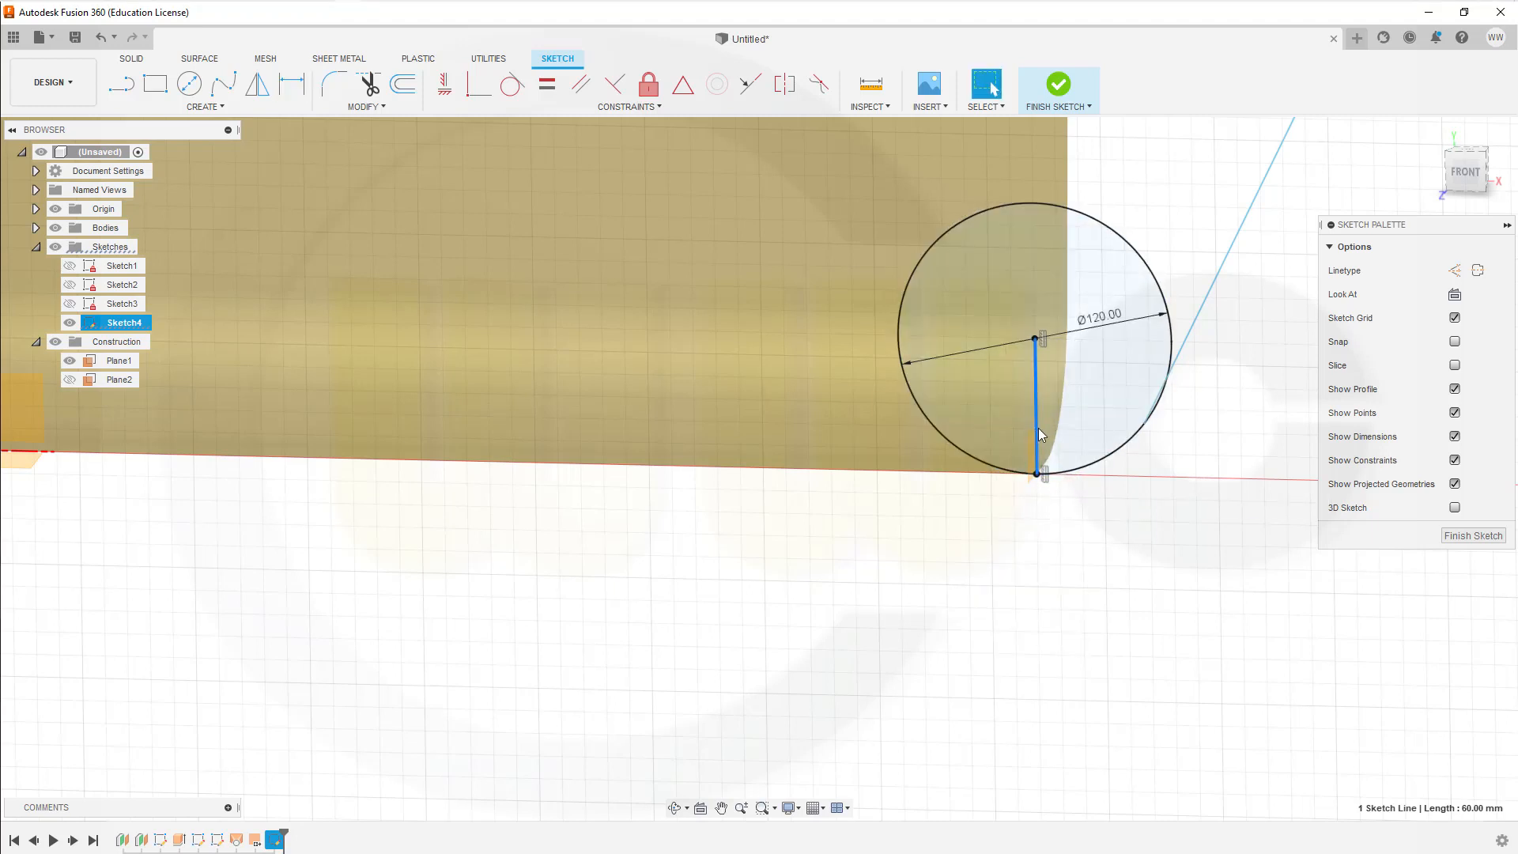
pyautogui.rightClick(1038, 433)
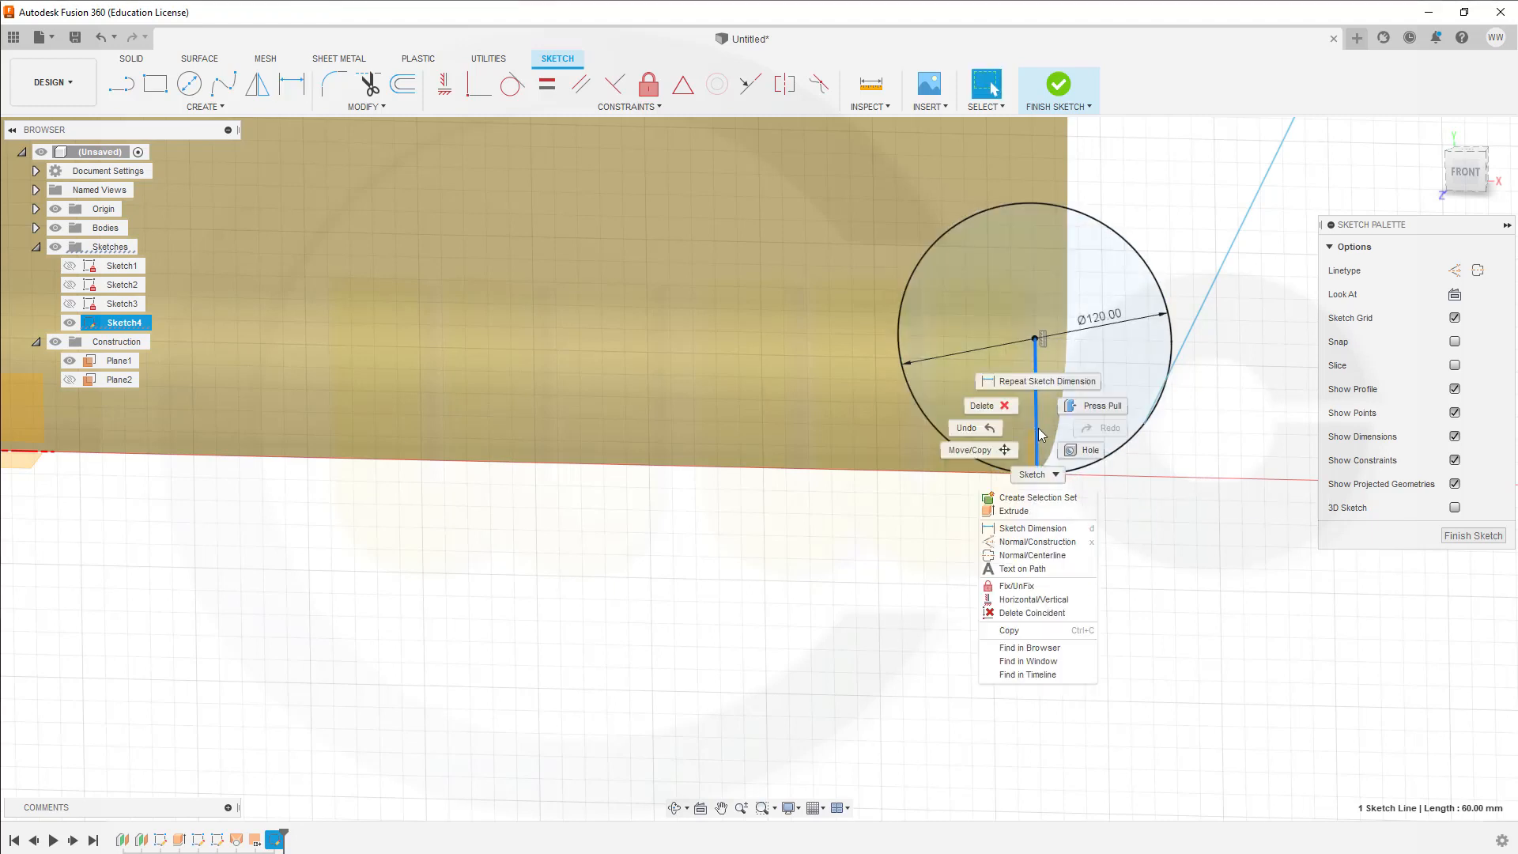
pyautogui.click(1025, 543)
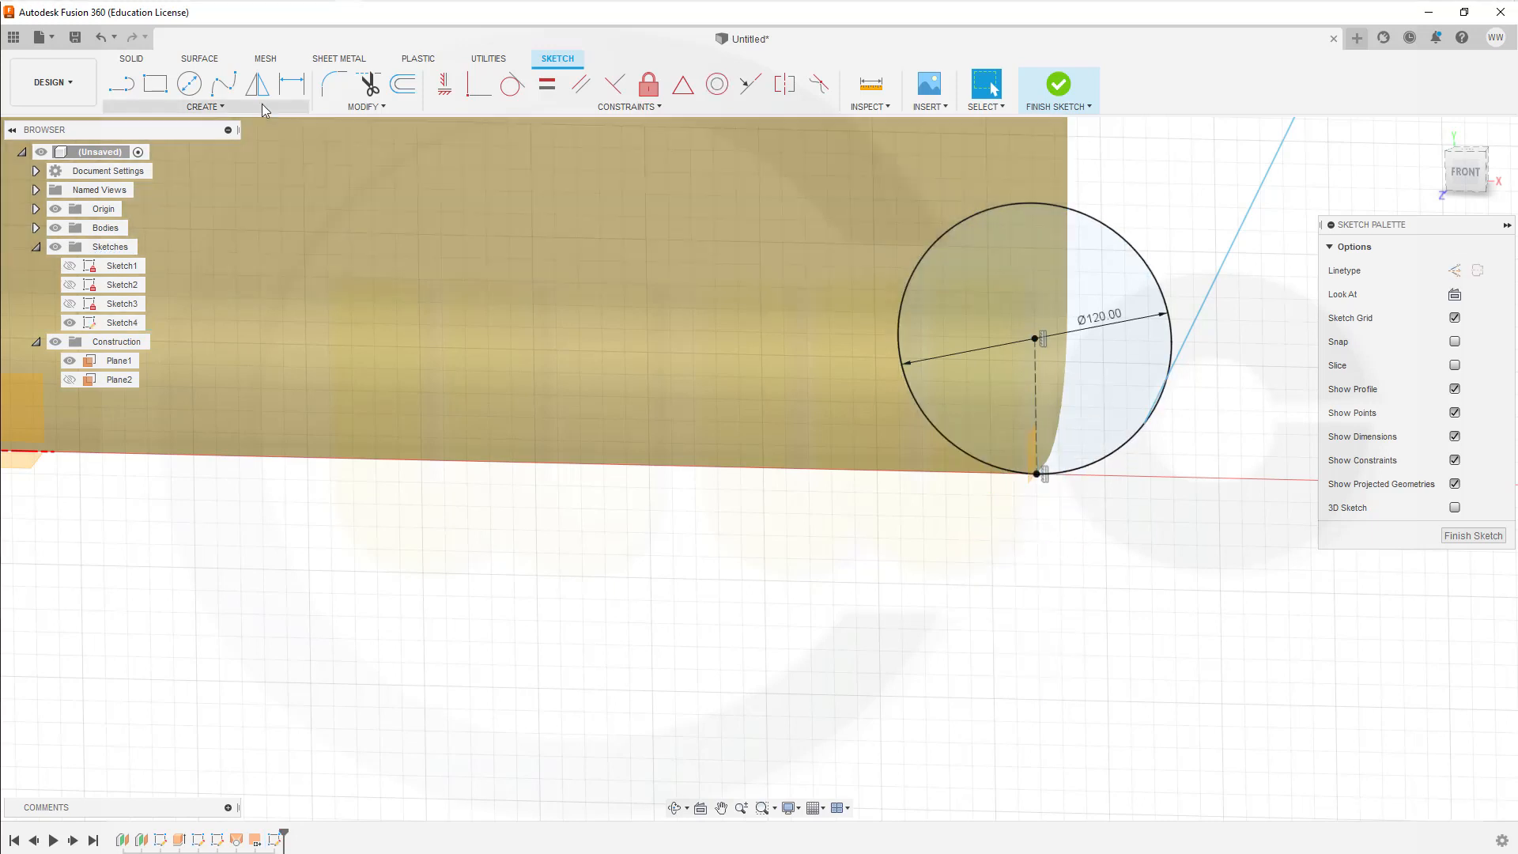
# Step: Dimension the angle between the vertical construction line and the slanted wall line as 30 degrees
pyautogui.click(292, 83)
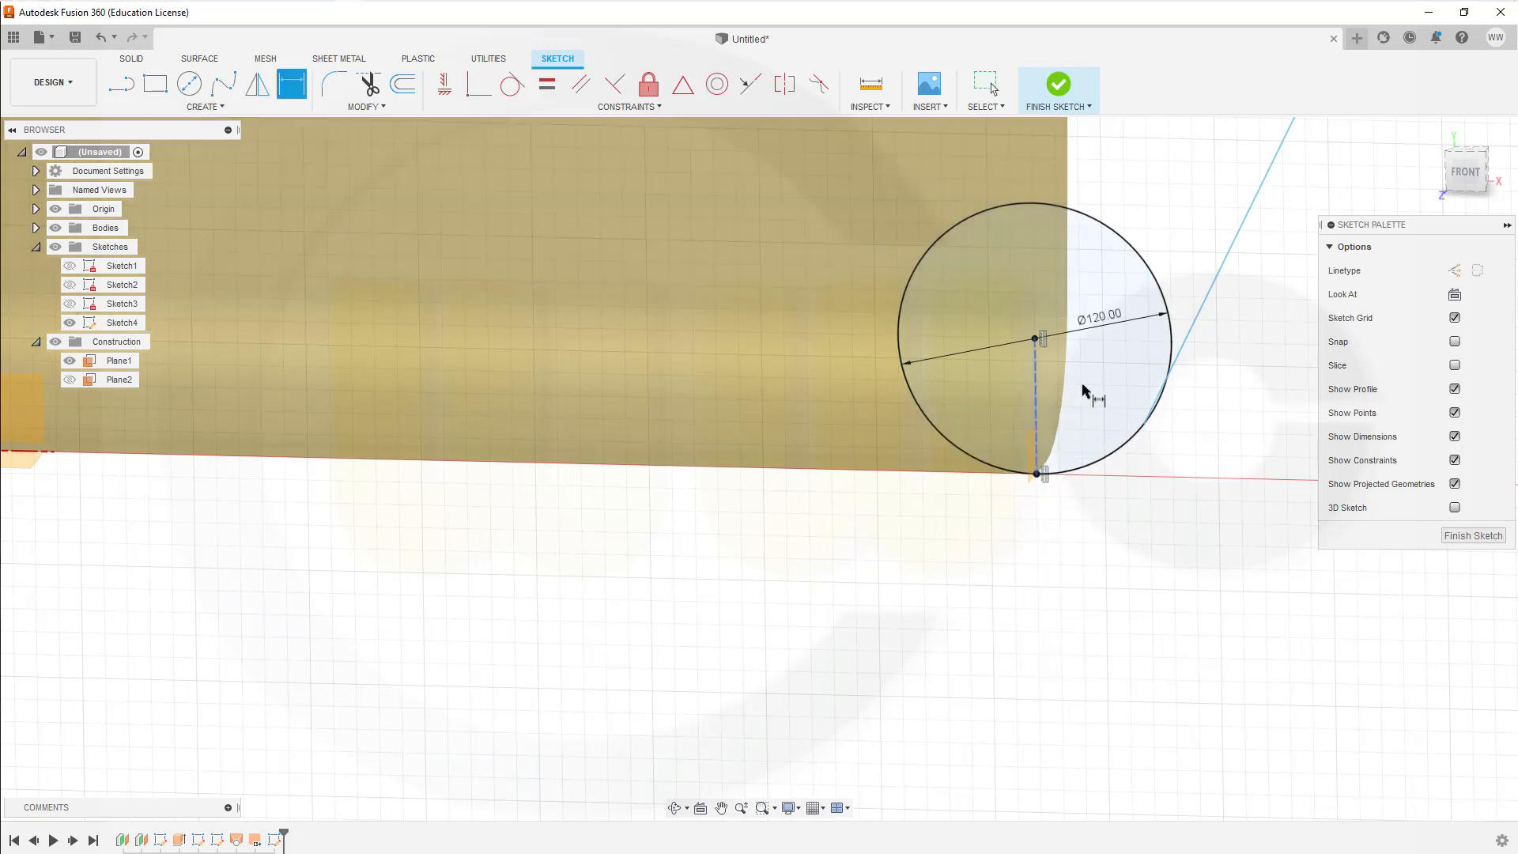
pyautogui.click(1037, 402)
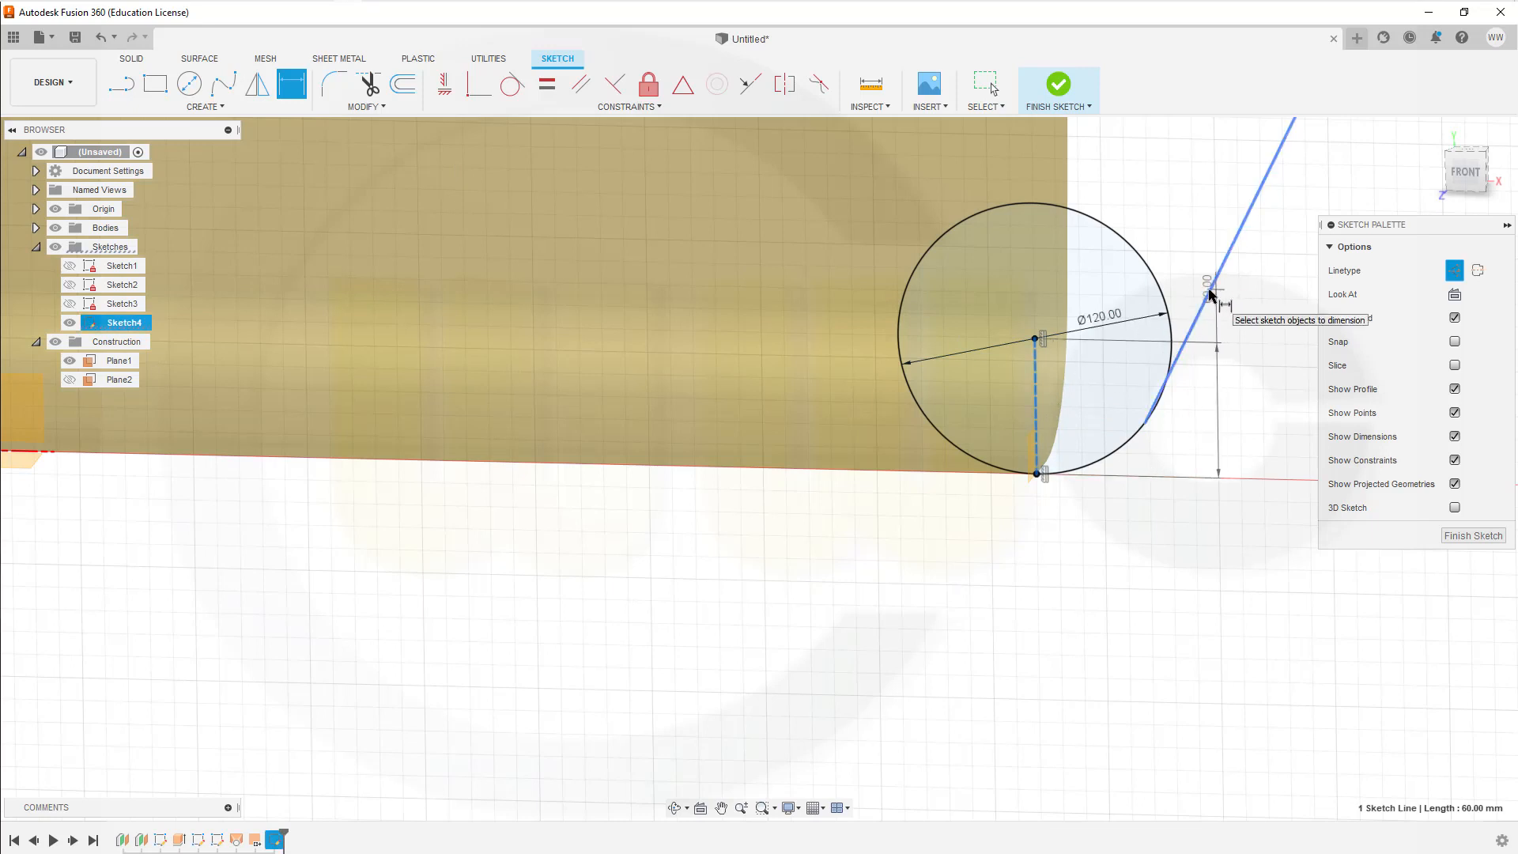
pyautogui.click(1210, 295)
pyautogui.click(1183, 176)
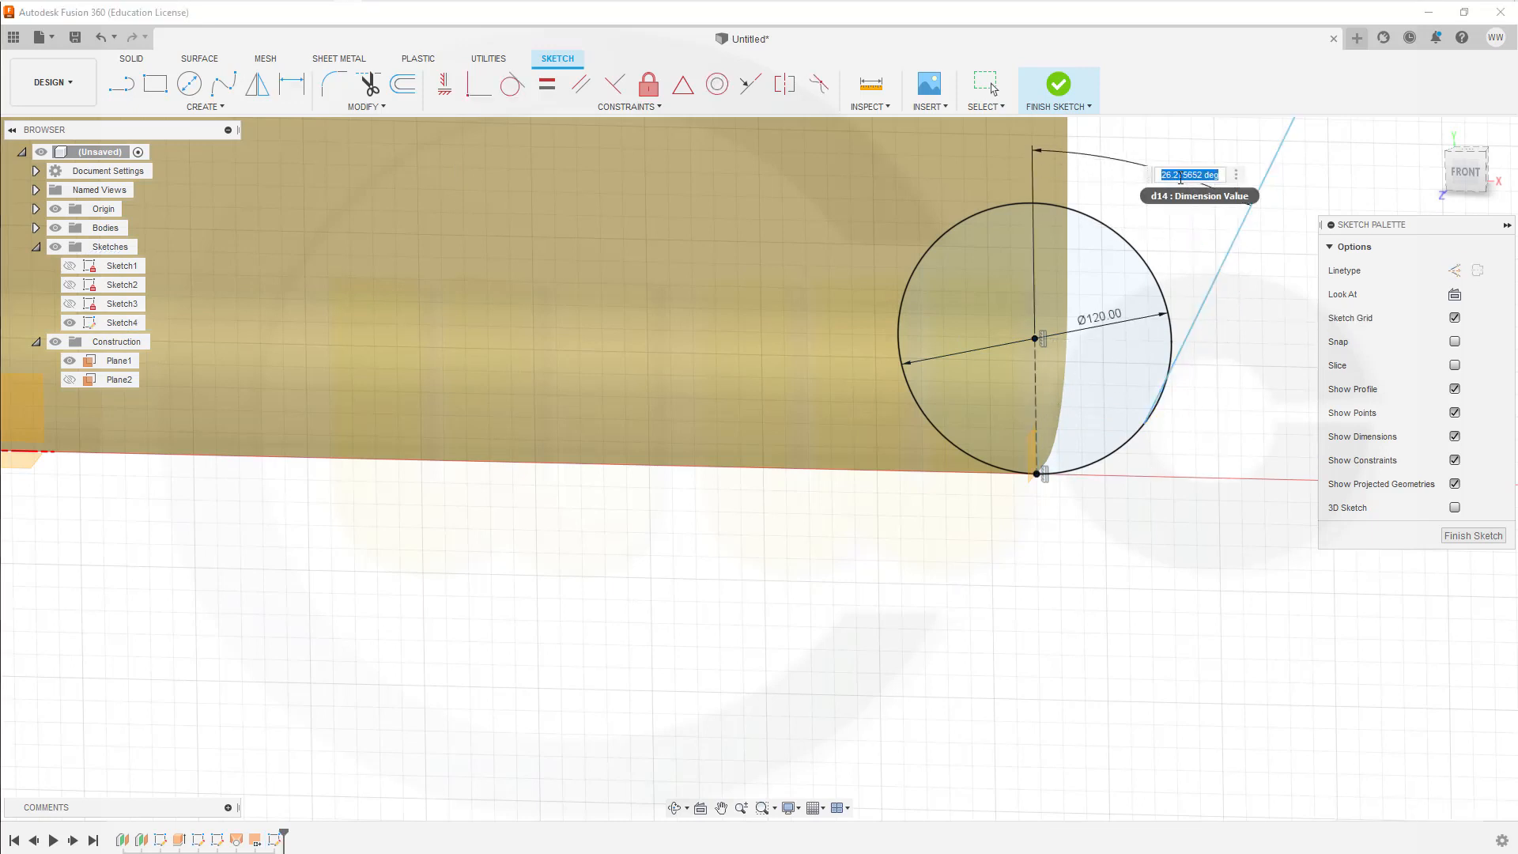
pyautogui.write('30')
pyautogui.press('Return')
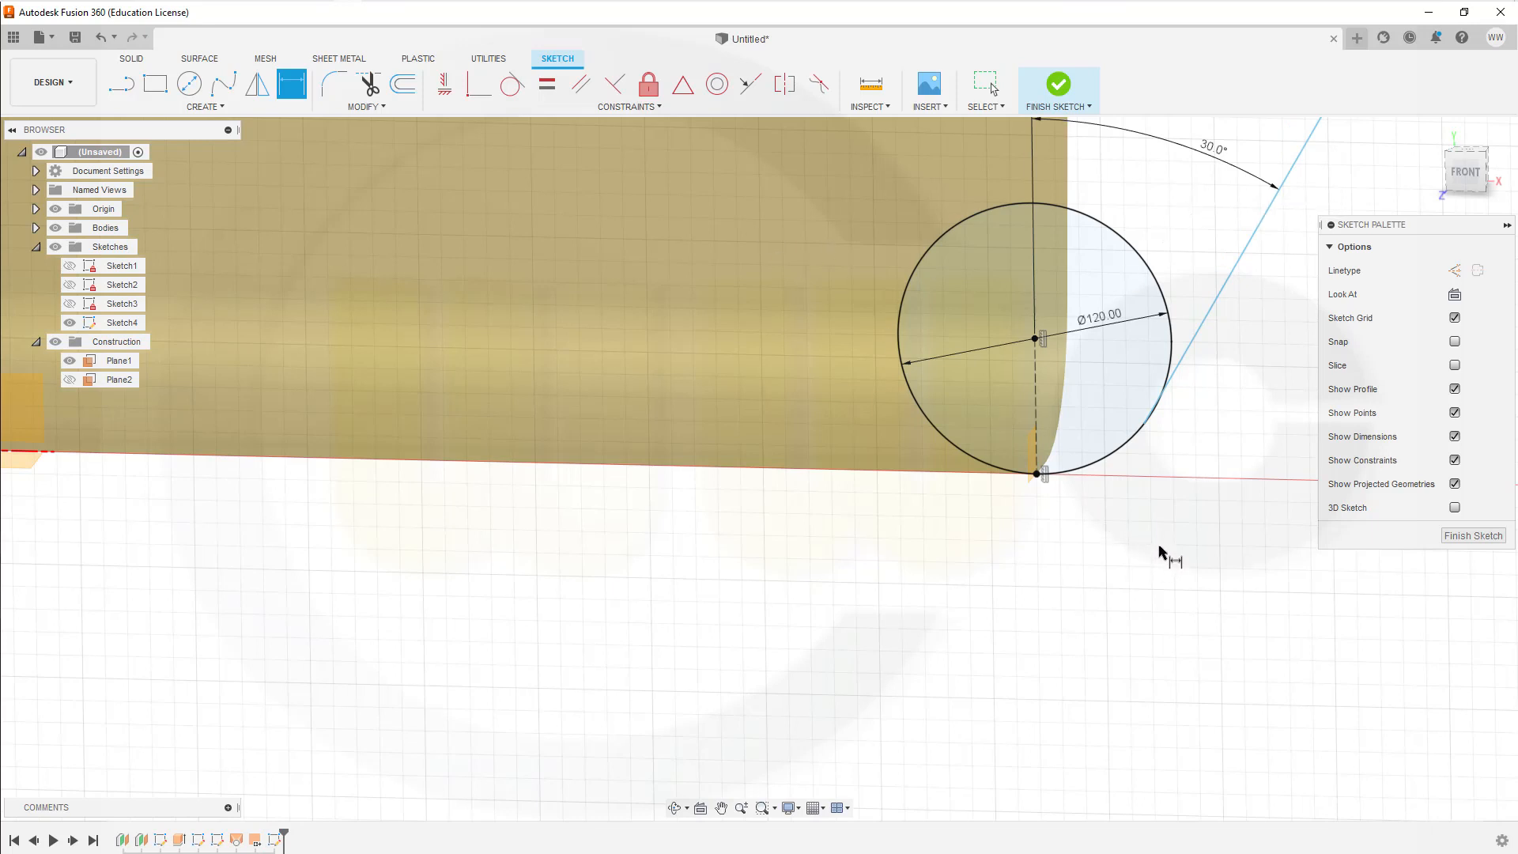
# Step: Make the slanted wall line tangent to the 120 mm circle
pyautogui.click(512, 83)
pyautogui.click(1108, 458)
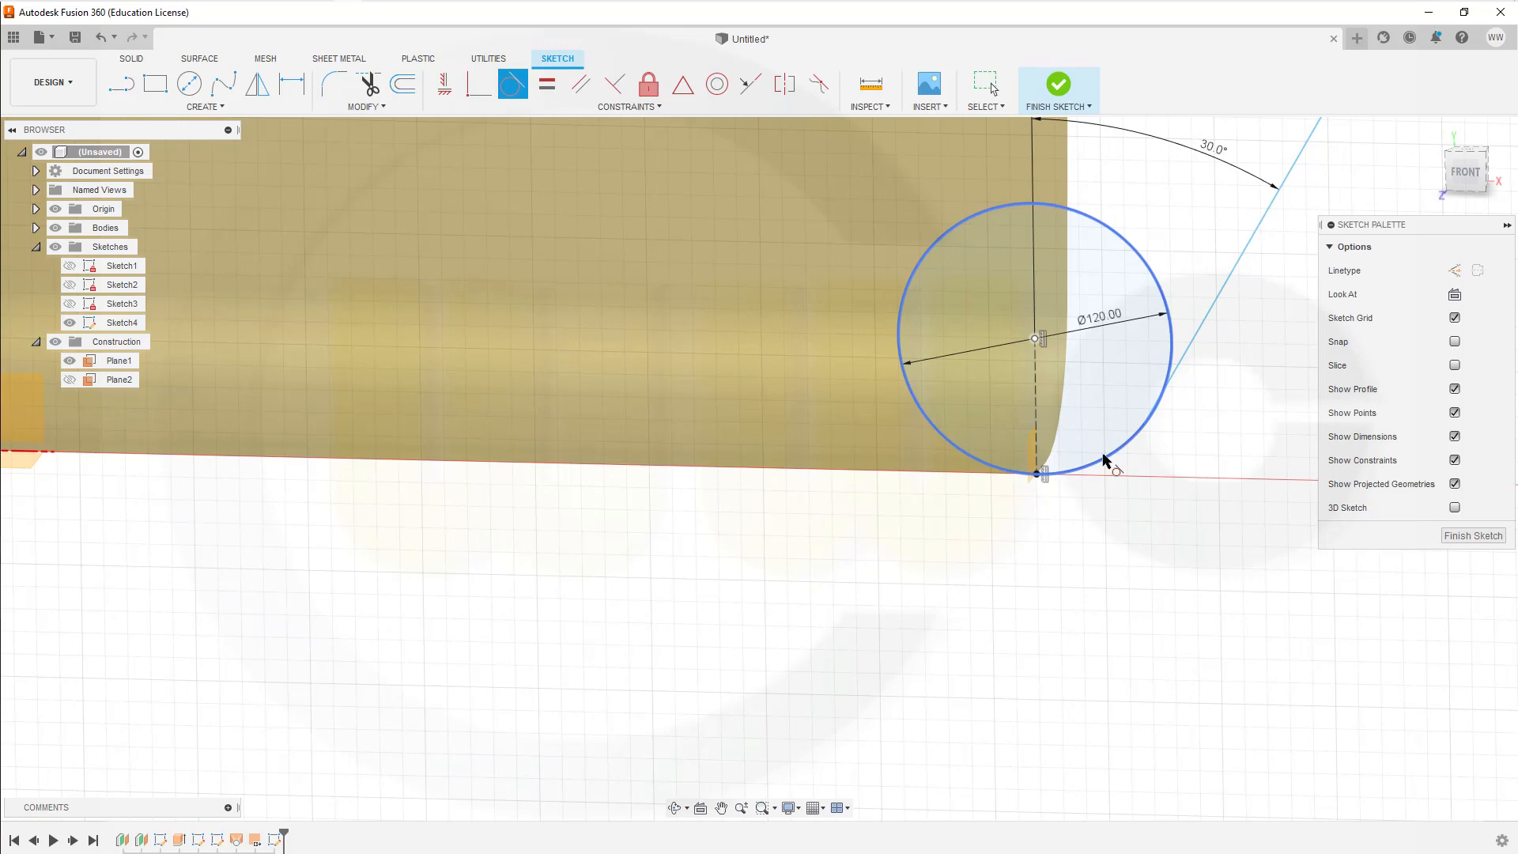
pyautogui.click(1201, 345)
# Step: Trim the circle down to the arc joining the corner point and the slanted line, and finish the sketch
pyautogui.scroll(-3, 1251, 433)
pyautogui.scroll(-3, 1256, 423)
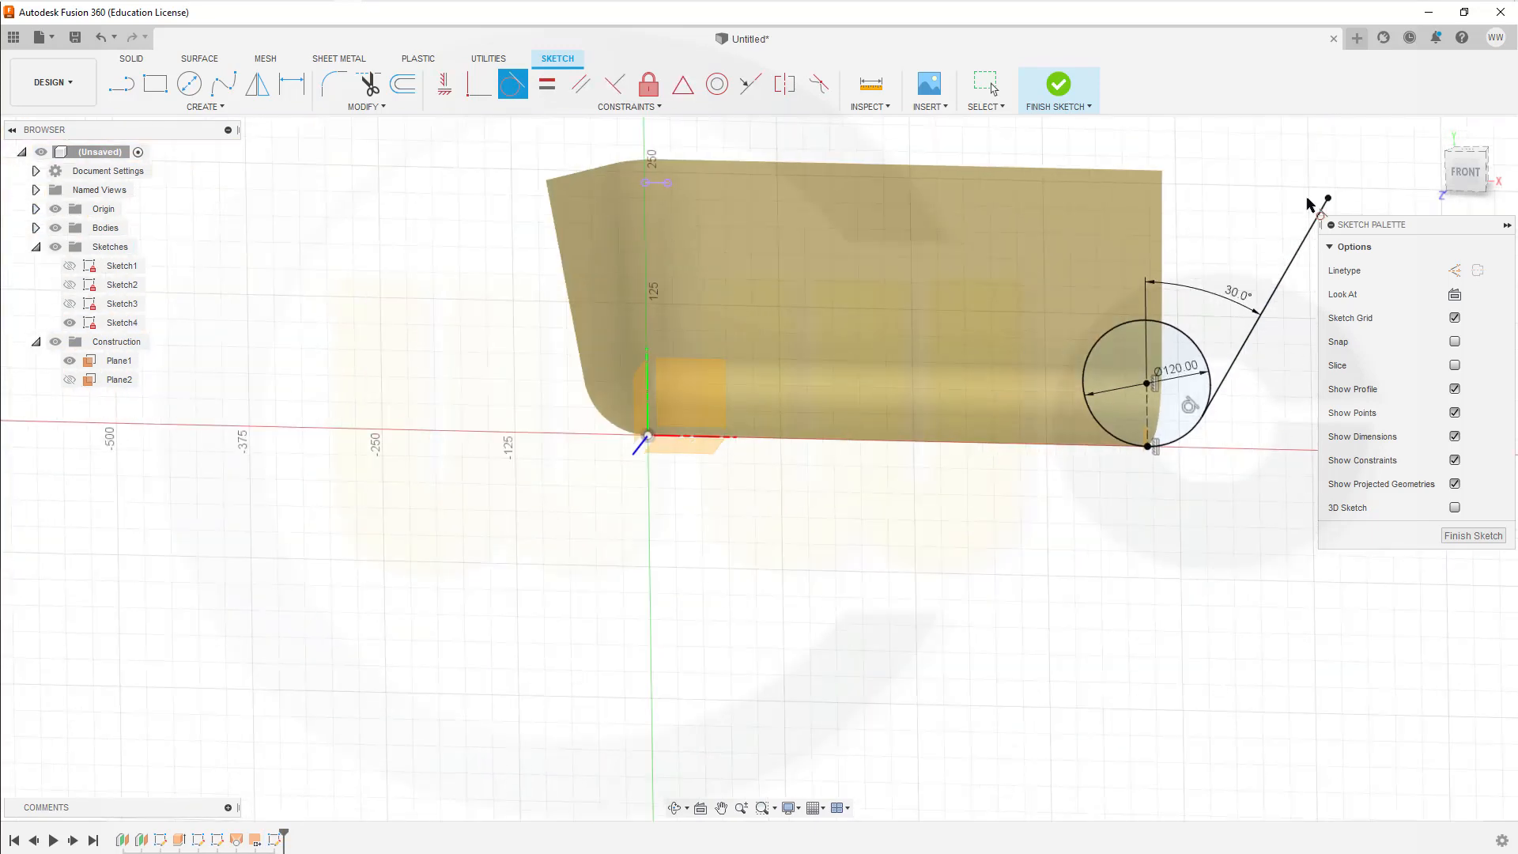
pyautogui.scroll(2, 1284, 151)
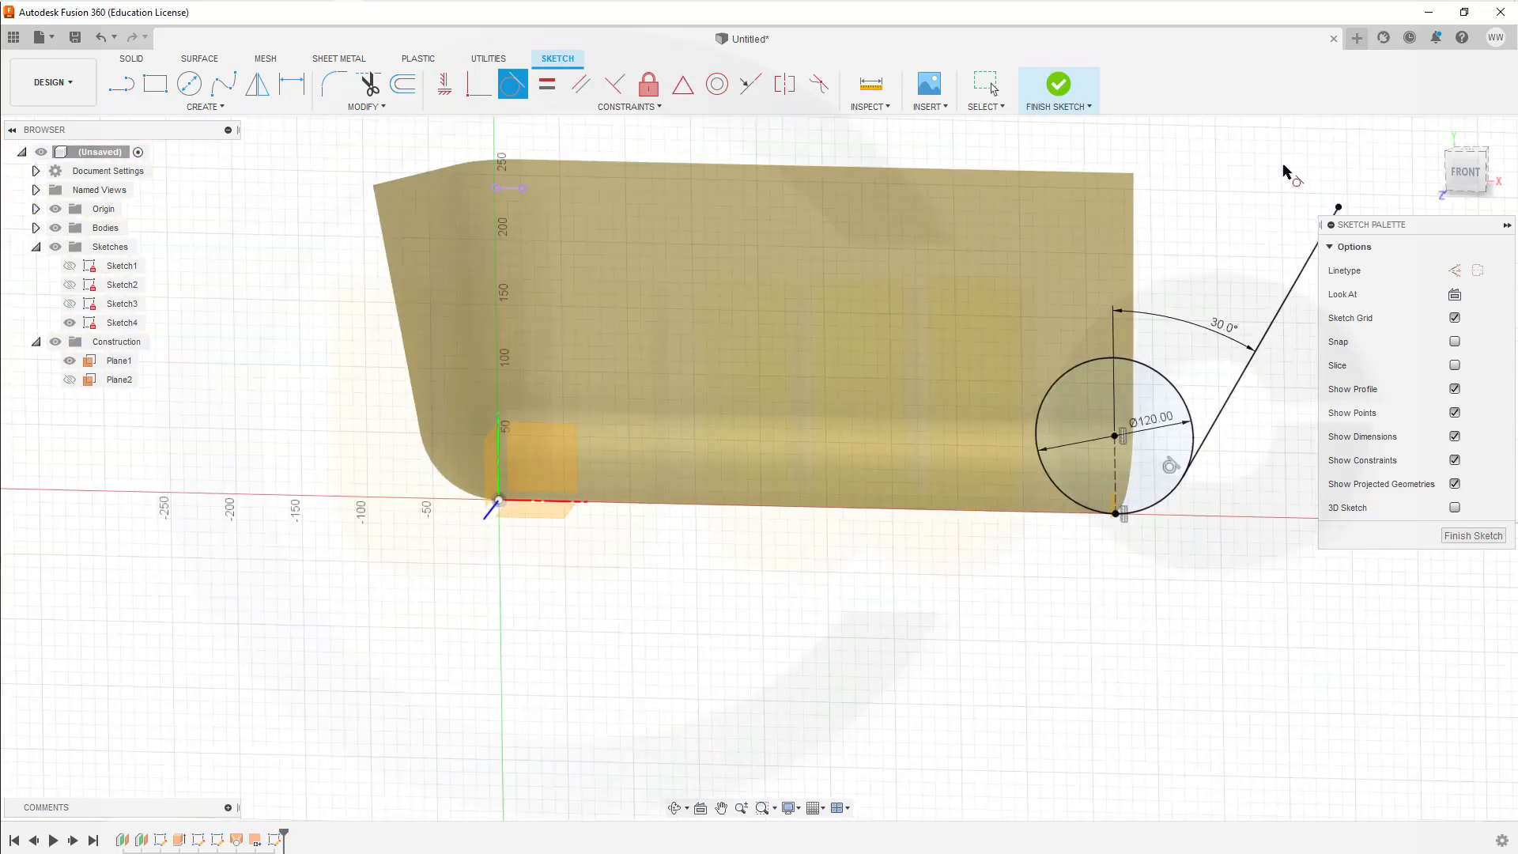
pyautogui.click(368, 84)
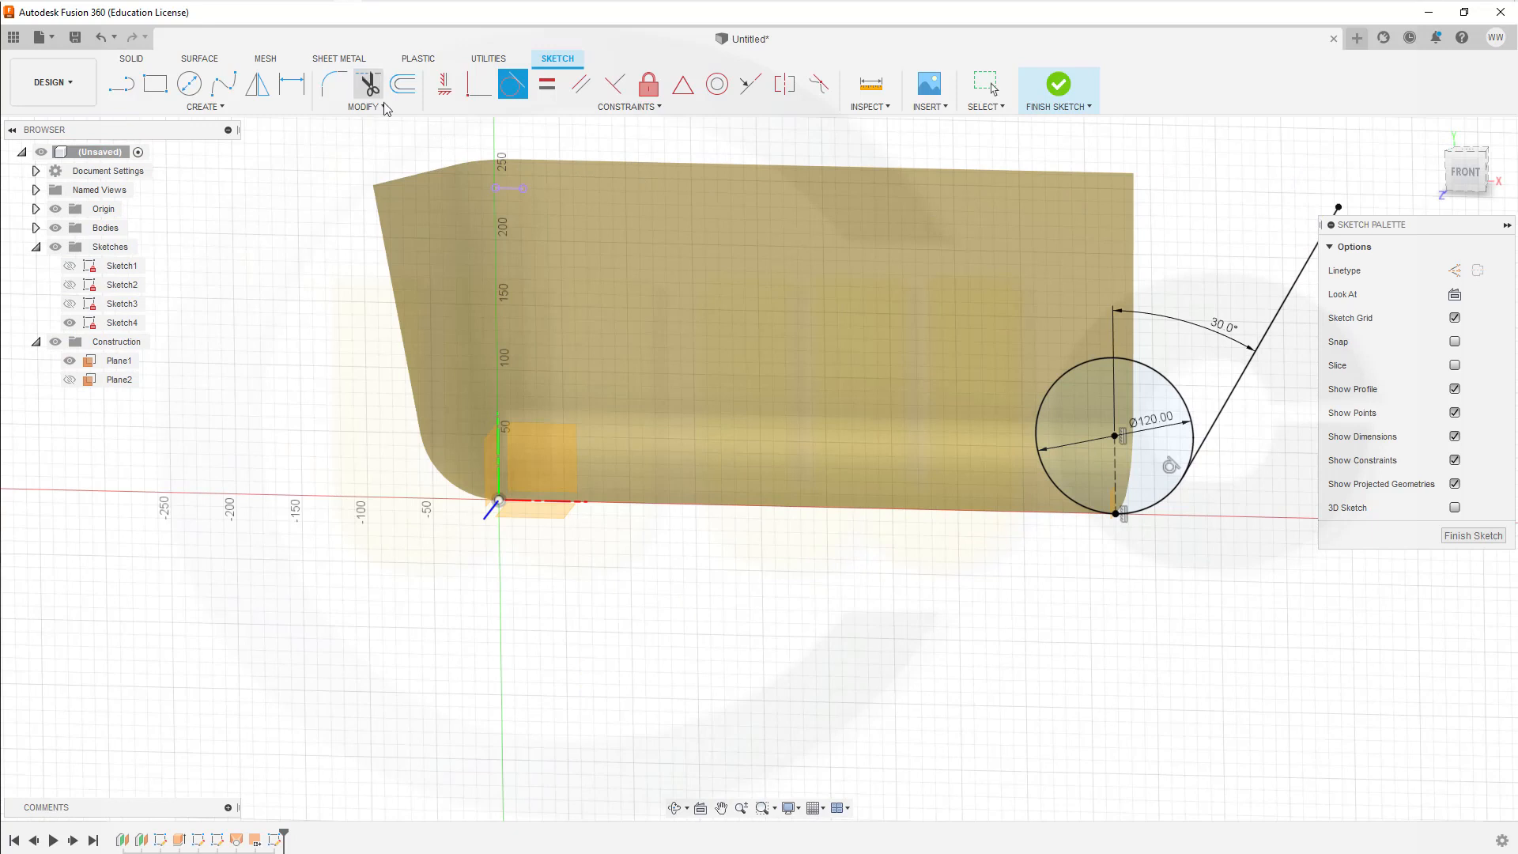
pyautogui.click(1046, 388)
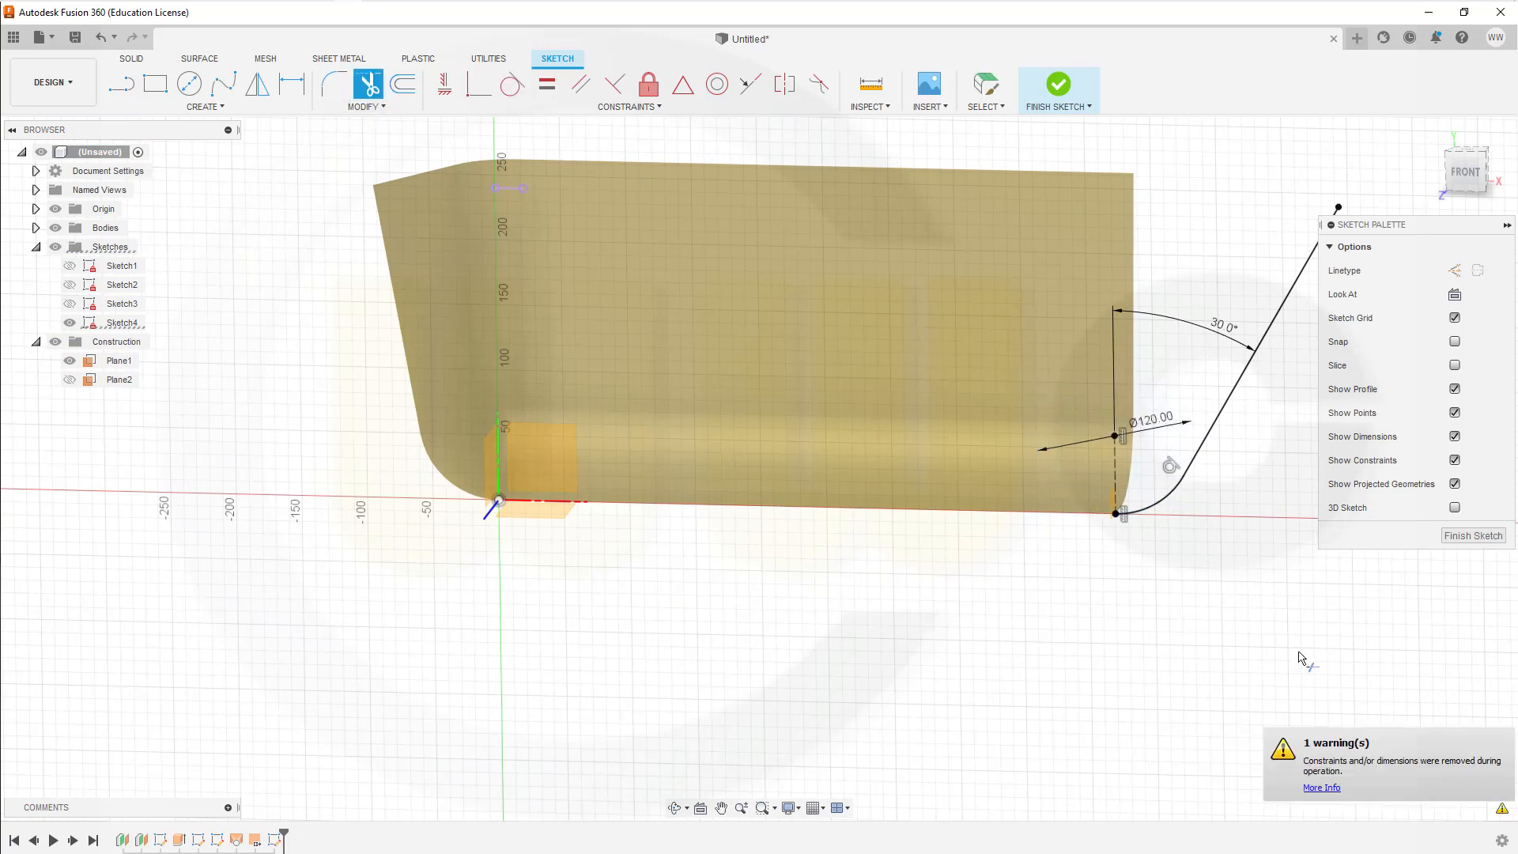
pyautogui.click(1472, 536)
# Step: Show the rim-height construction plane (Plane2) and start a new sketch on it
pyautogui.moveTo(1348, 475)
pyautogui.keyDown('shift'); pyautogui.mouseDown(button='middle')
pyautogui.moveTo(1291, 485)
pyautogui.moveTo(1291, 501)
pyautogui.moveTo(1294, 479)
pyautogui.moveTo(1284, 505)
pyautogui.moveTo(1297, 532)
pyautogui.moveTo(1355, 543)
pyautogui.moveTo(1318, 596)
pyautogui.moveTo(1265, 585)
pyautogui.mouseUp(button='middle'); pyautogui.keyUp('shift')
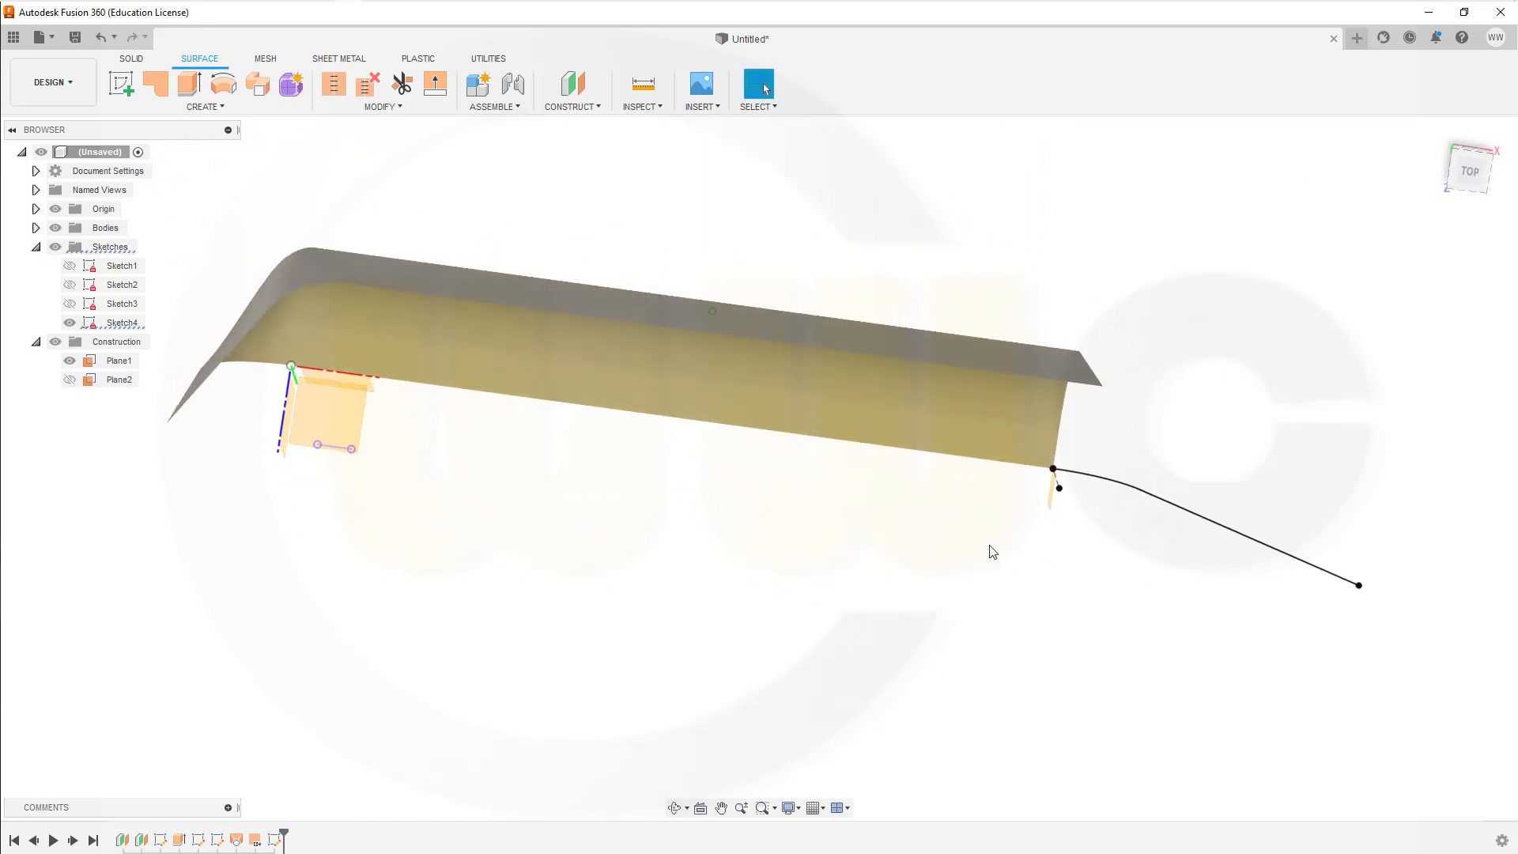
pyautogui.click(69, 379)
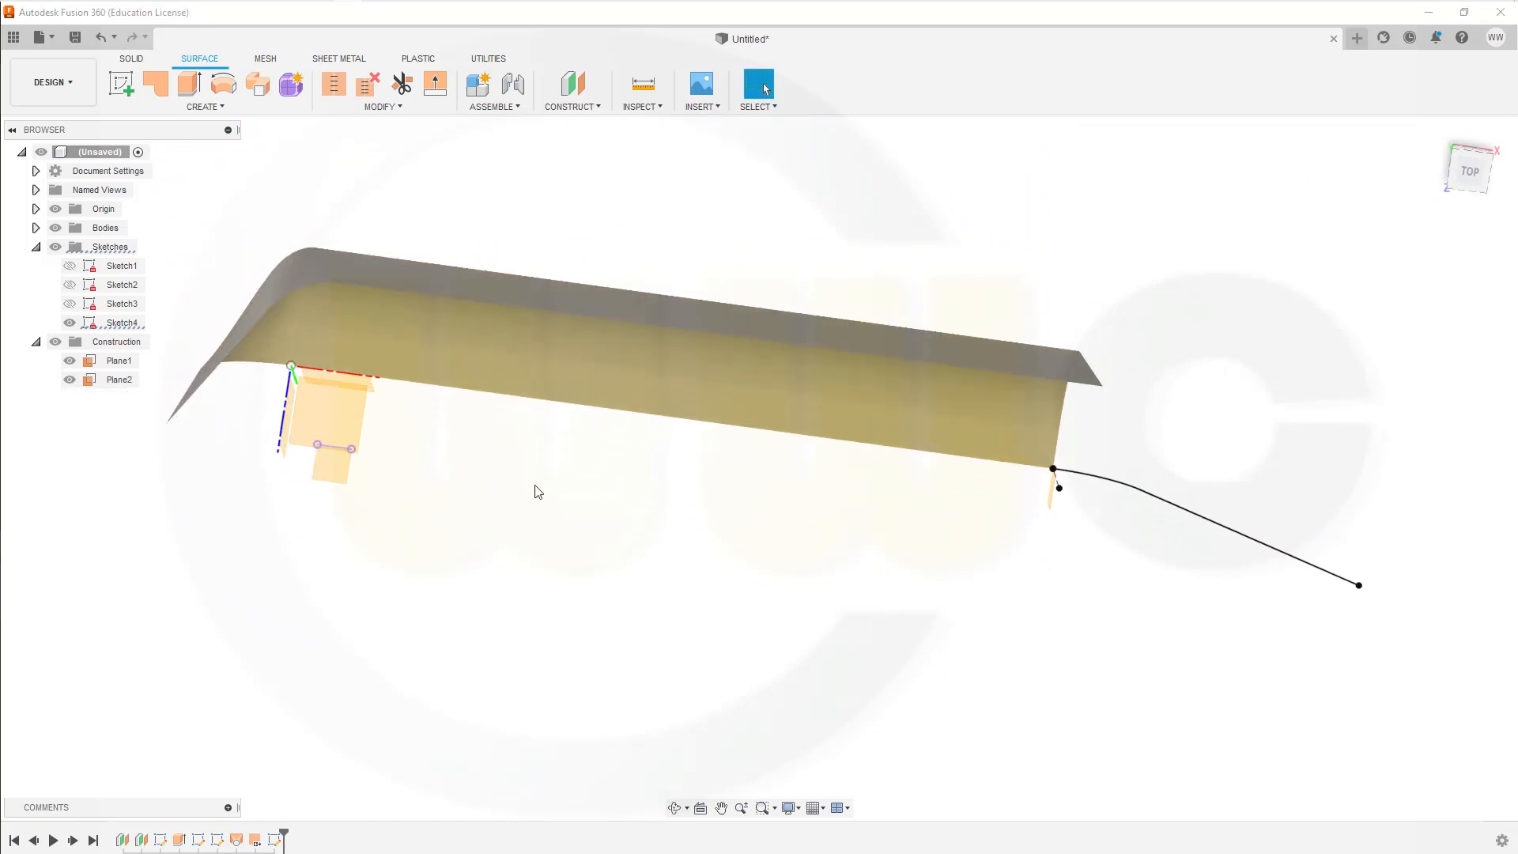
pyautogui.keyDown('shift'); pyautogui.moveTo(557, 497); pyautogui.dragTo(574, 510, button='middle'); pyautogui.keyUp('shift')
pyautogui.press('Escape')
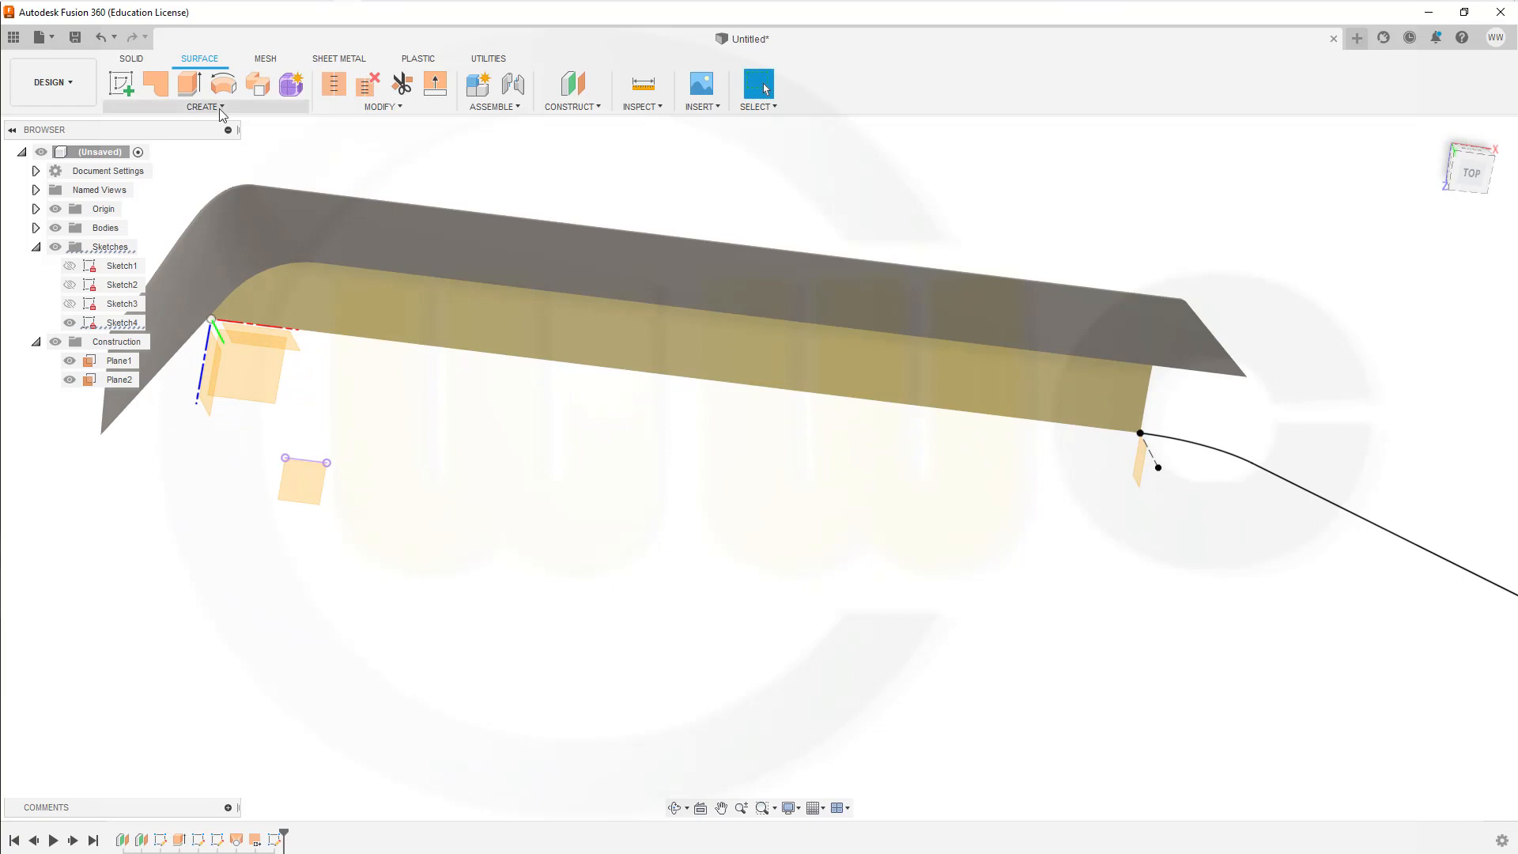
pyautogui.click(121, 82)
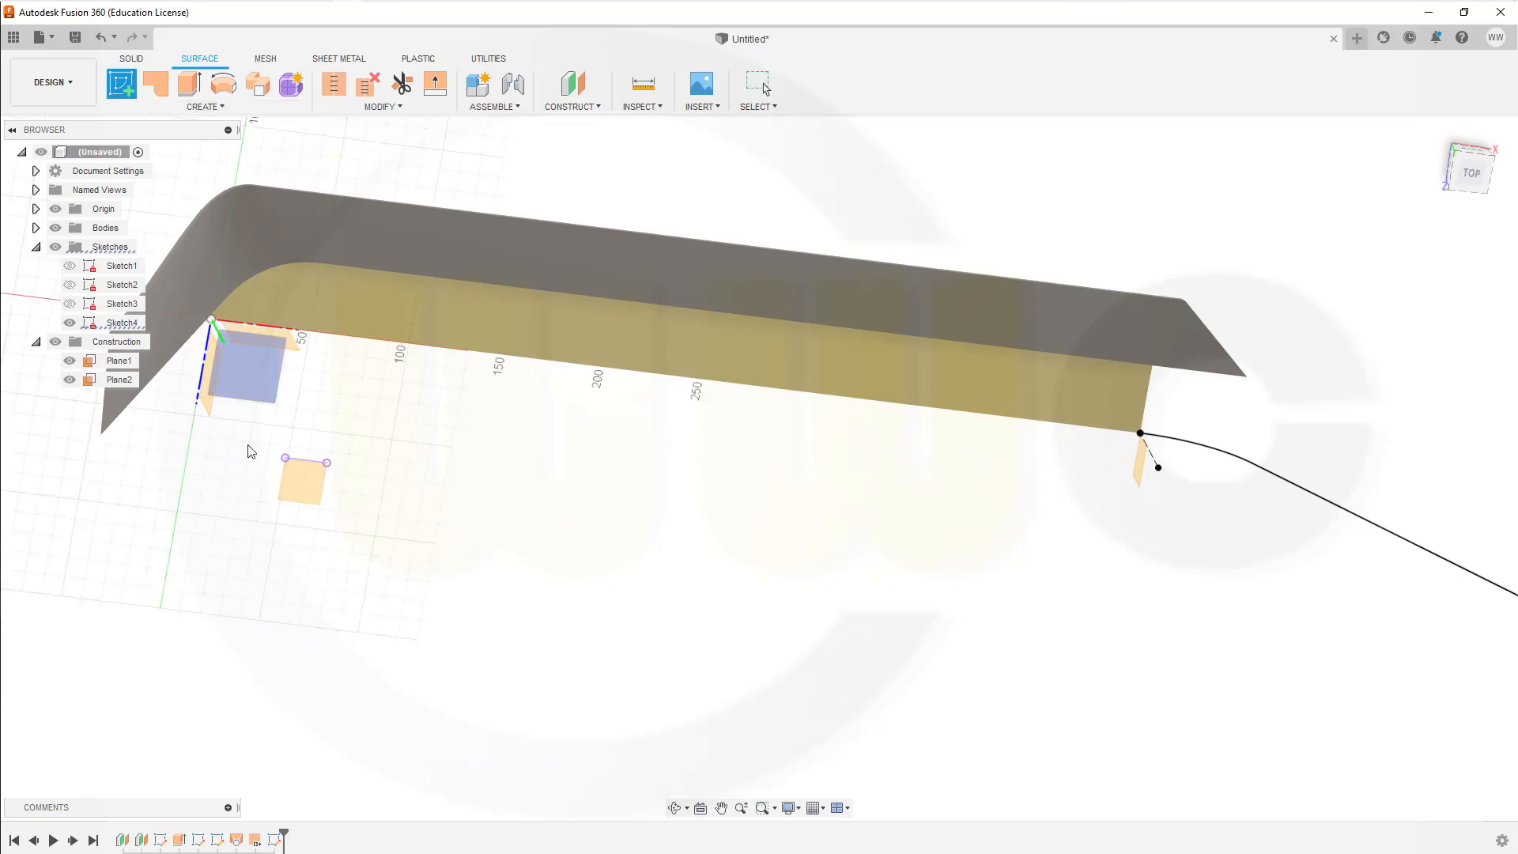
pyautogui.click(289, 489)
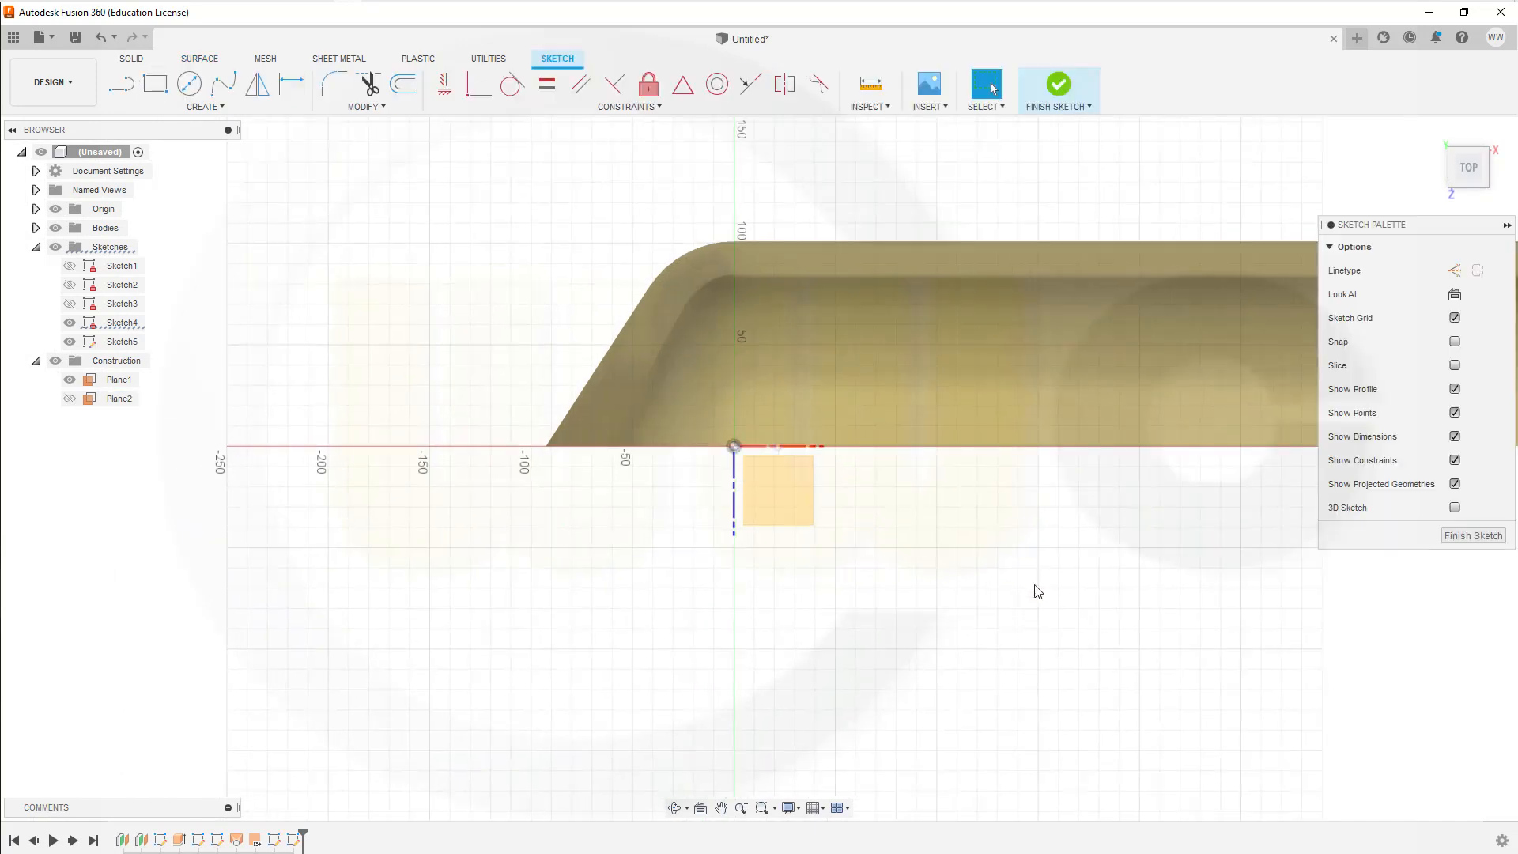
# Step: Project the corner vertex at the wall surface's open end into the sketch with the projection link kept on
pyautogui.moveTo(1217, 591); pyautogui.dragTo(677, 632, button='middle')
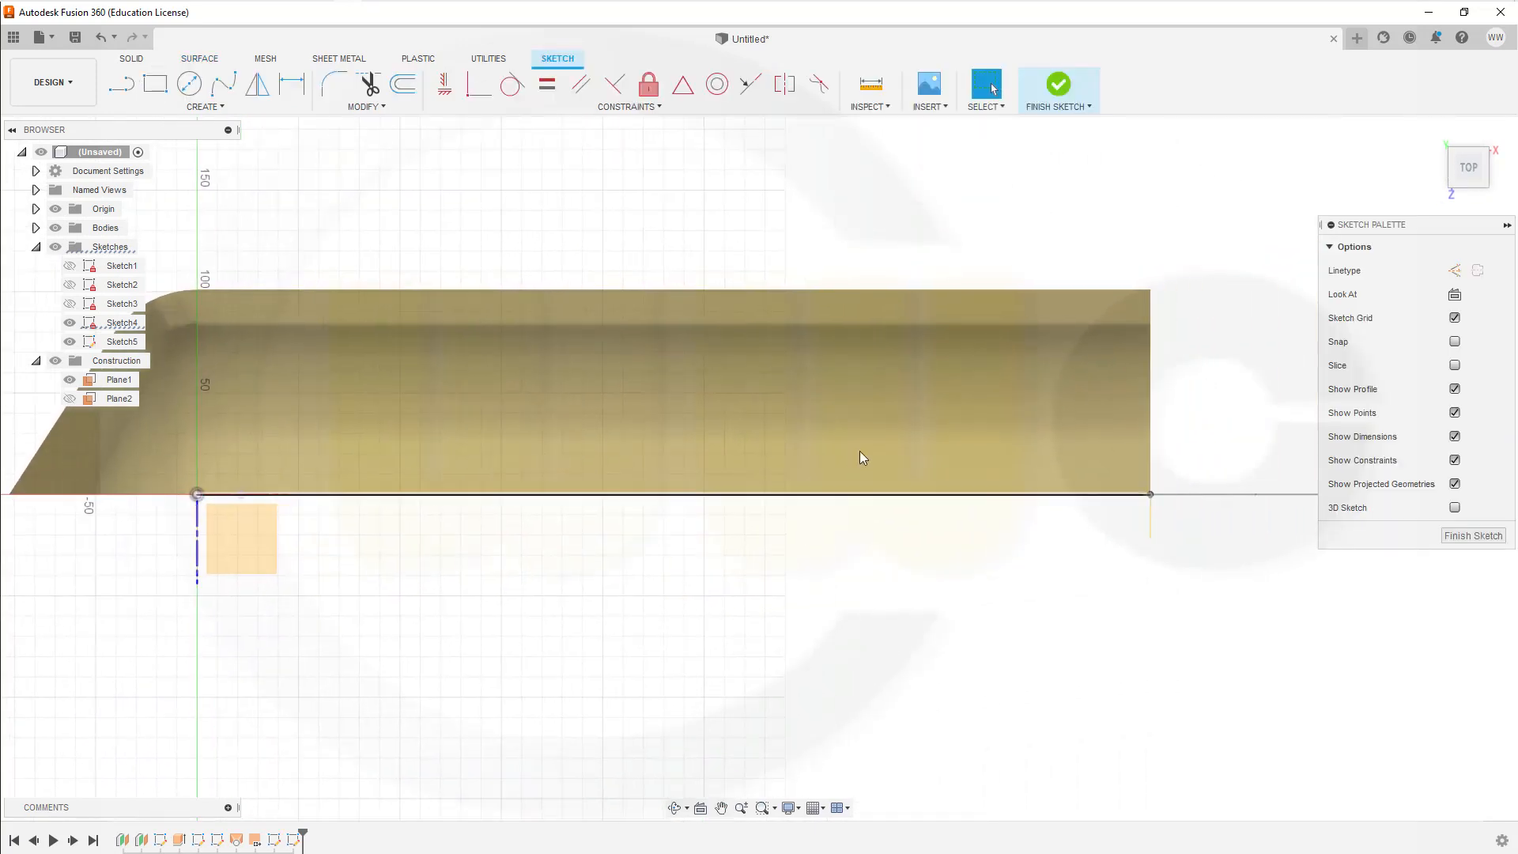
pyautogui.moveTo(817, 261)
pyautogui.keyDown('shift'); pyautogui.mouseDown(button='middle')
pyautogui.moveTo(789, 244)
pyautogui.moveTo(803, 267)
pyautogui.mouseUp(button='middle'); pyautogui.keyUp('shift')
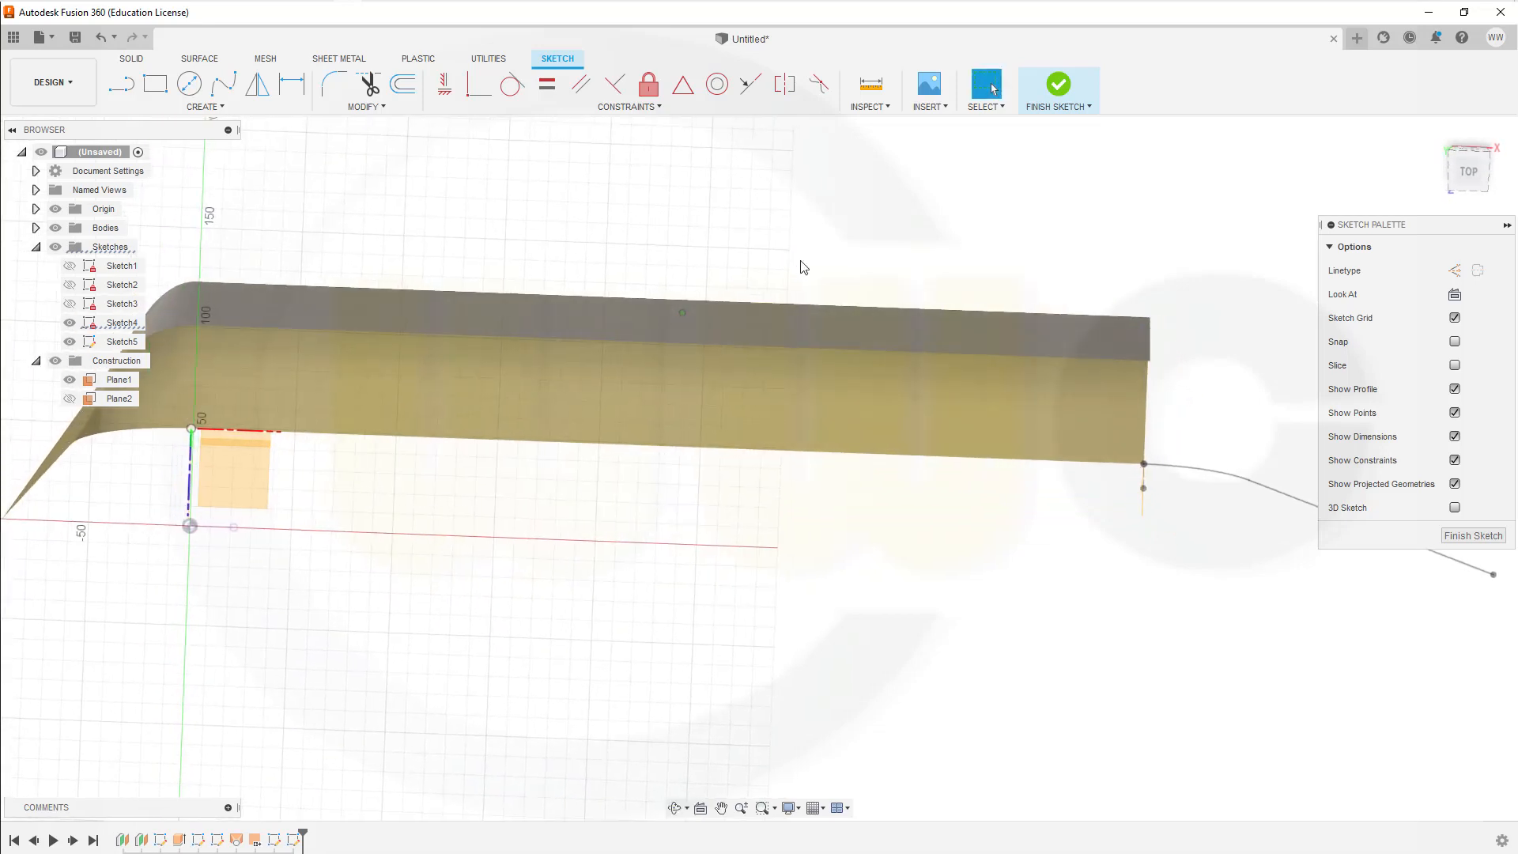
pyautogui.click(207, 106)
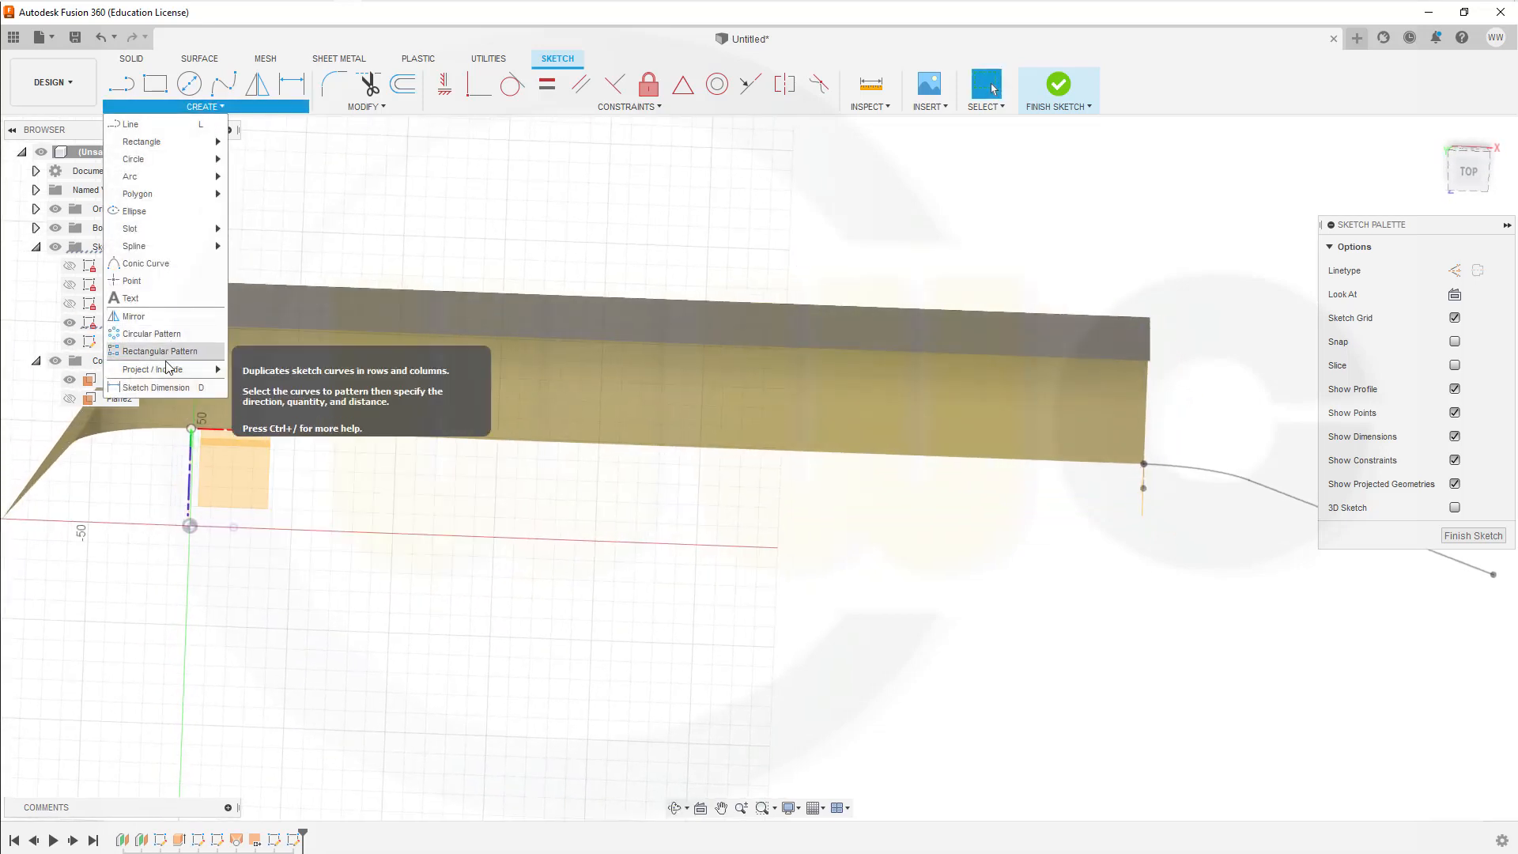
pyautogui.moveTo(165, 367)
pyautogui.click(265, 371)
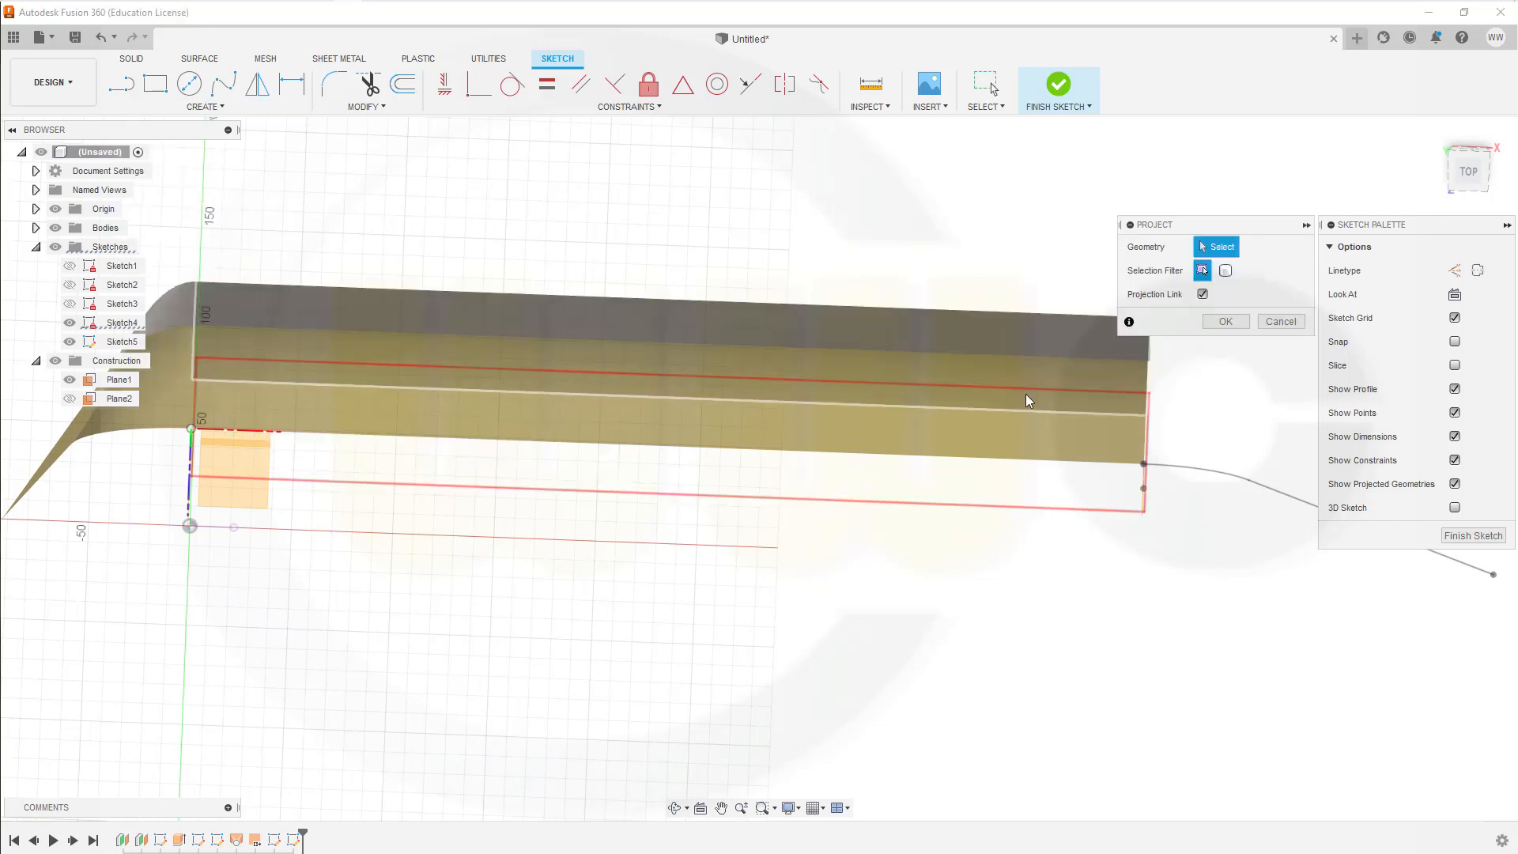
pyautogui.click(1150, 362)
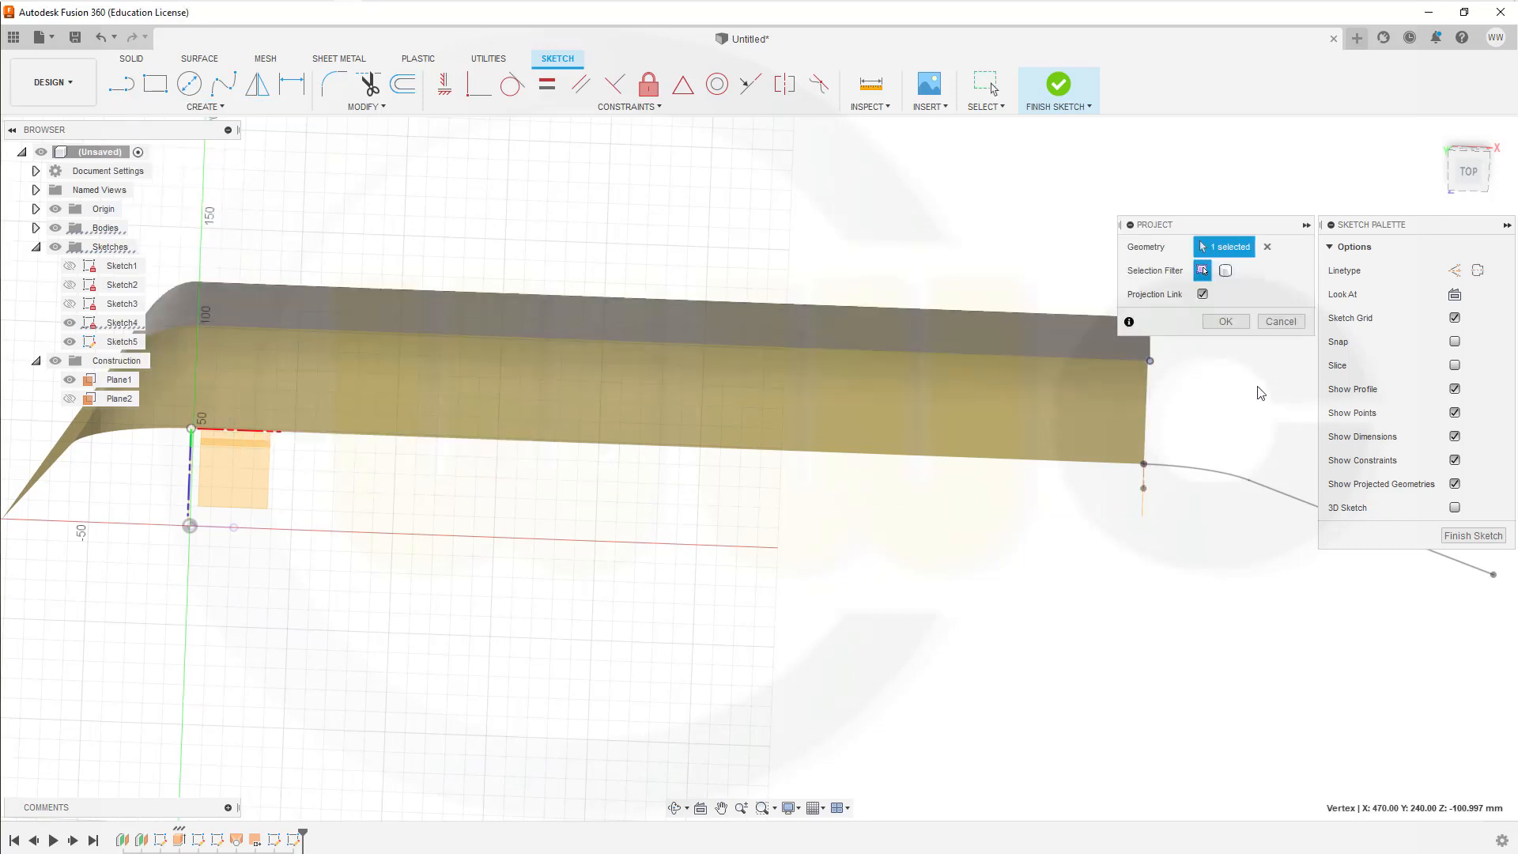
pyautogui.click(1226, 321)
# Step: Draw a 100 mm diameter circle just beyond the open end of the wall surface
pyautogui.keyDown('shift'); pyautogui.moveTo(1219, 425); pyautogui.dragTo(1018, 374, button='middle'); pyautogui.keyUp('shift')
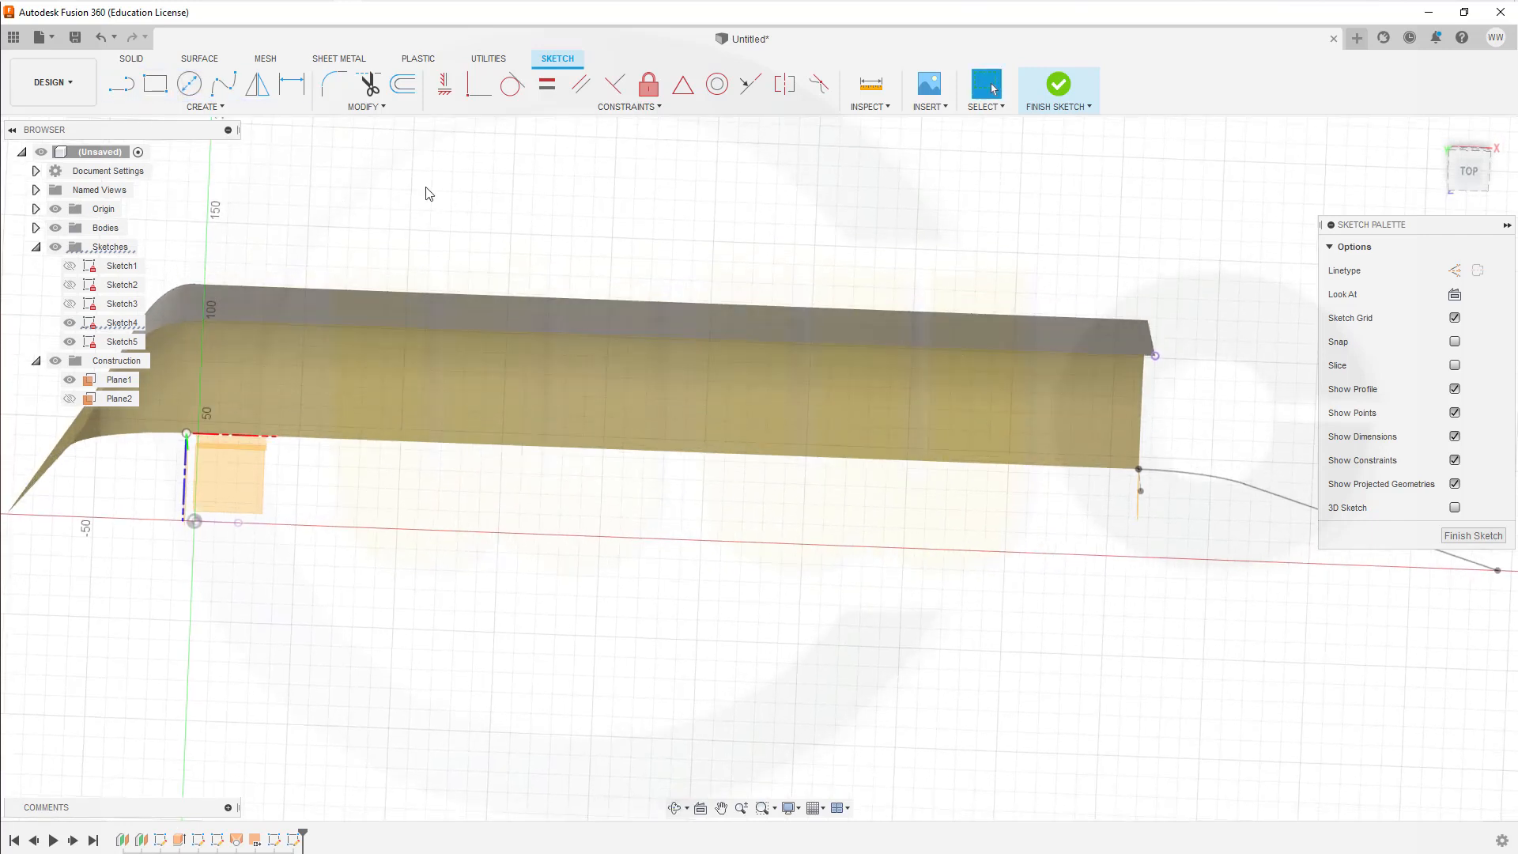
pyautogui.click(189, 83)
pyautogui.click(1208, 400)
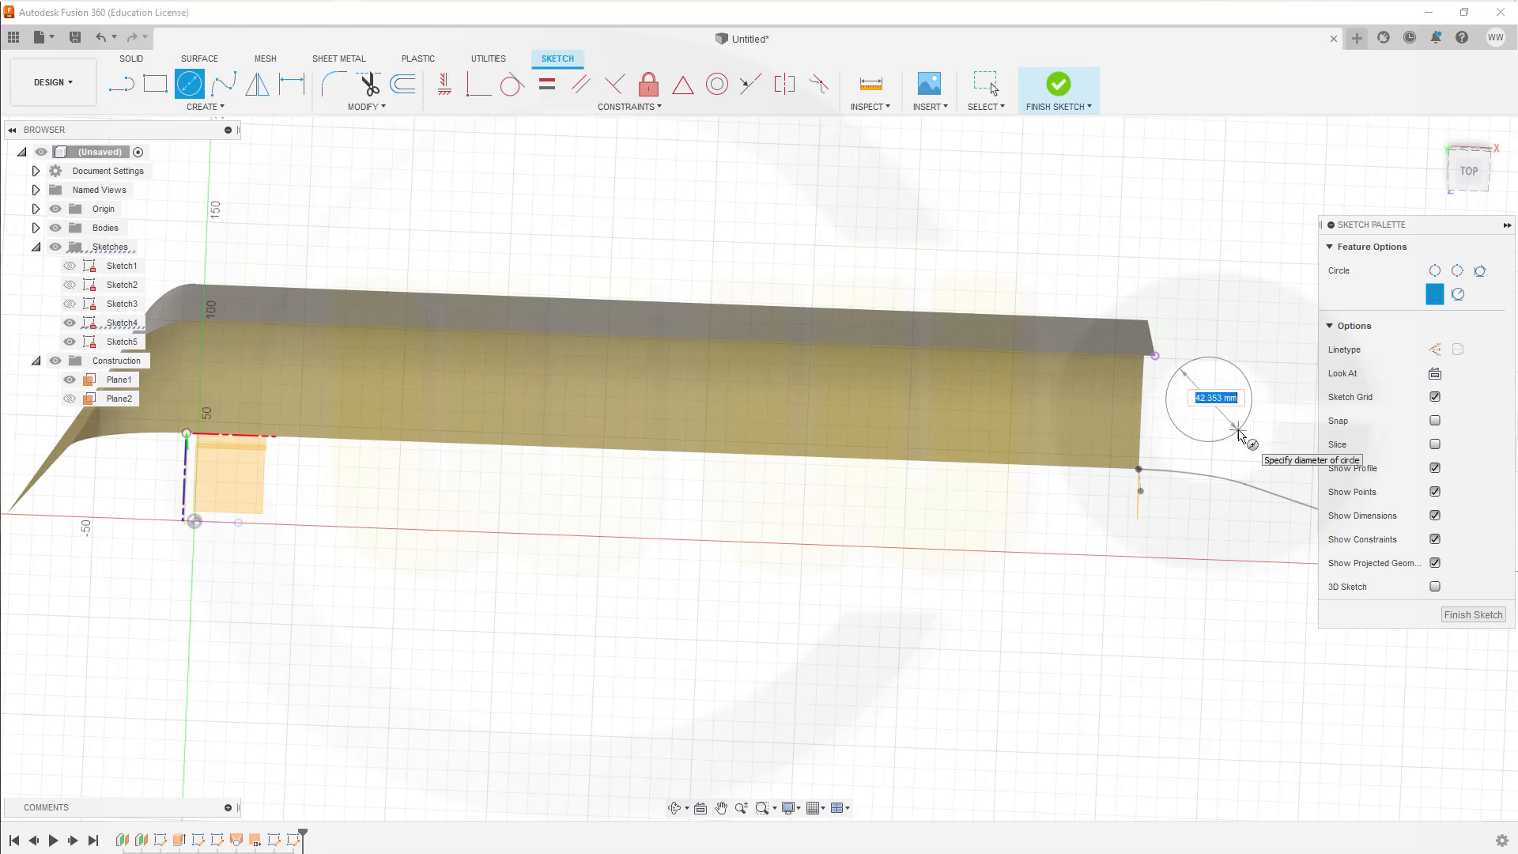
pyautogui.write('100')
pyautogui.press('Return')
pyautogui.press('Escape')
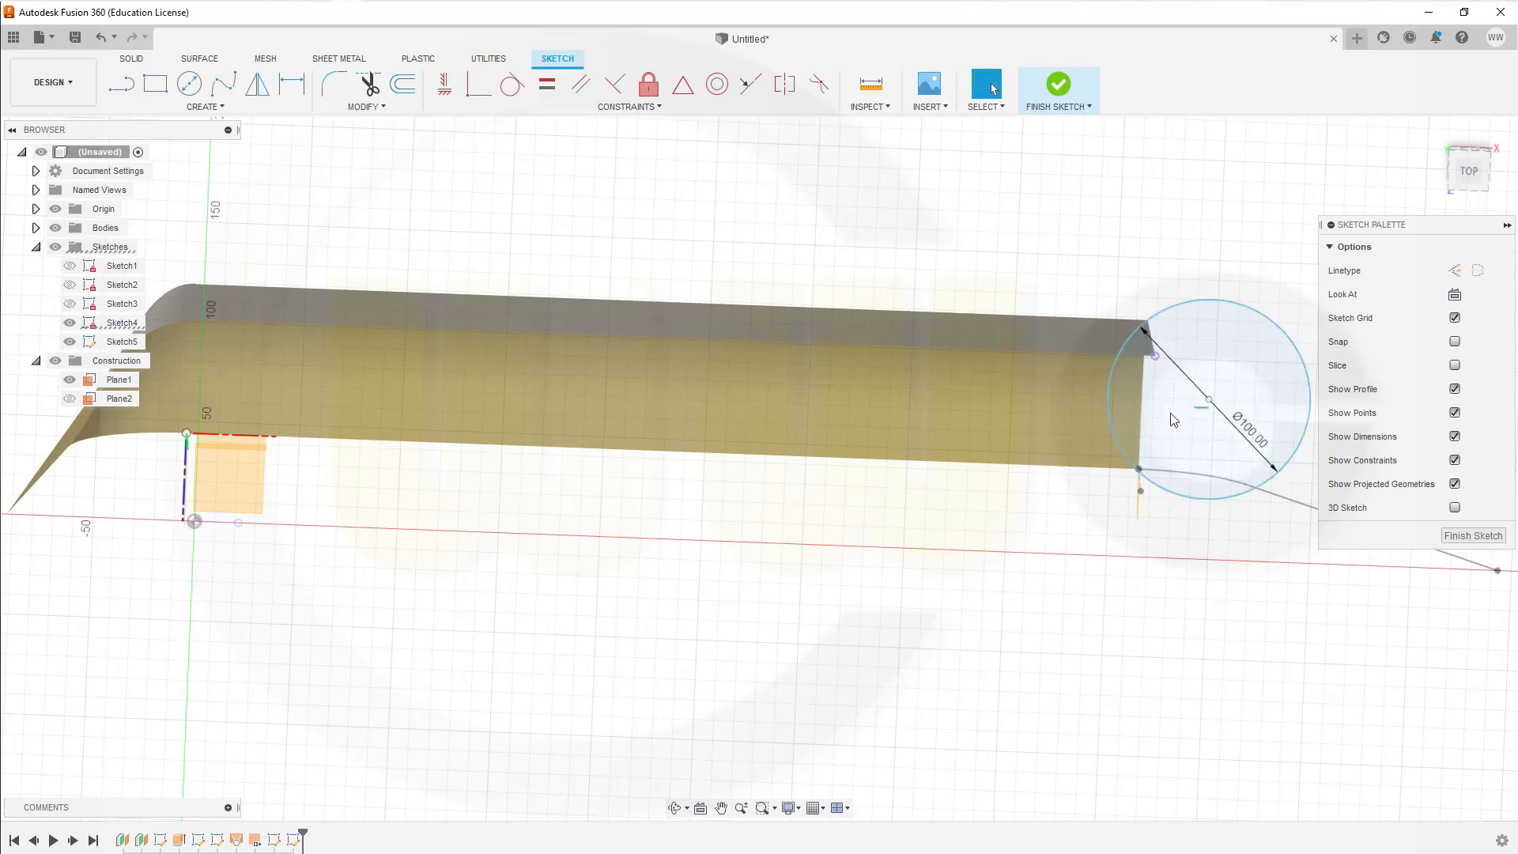
# Step: Shift the circle toward the wall's open end and constrain its centre vertically in line with the projected corner point
pyautogui.moveTo(1199, 406); pyautogui.dragTo(1144, 413)
pyautogui.click(444, 83)
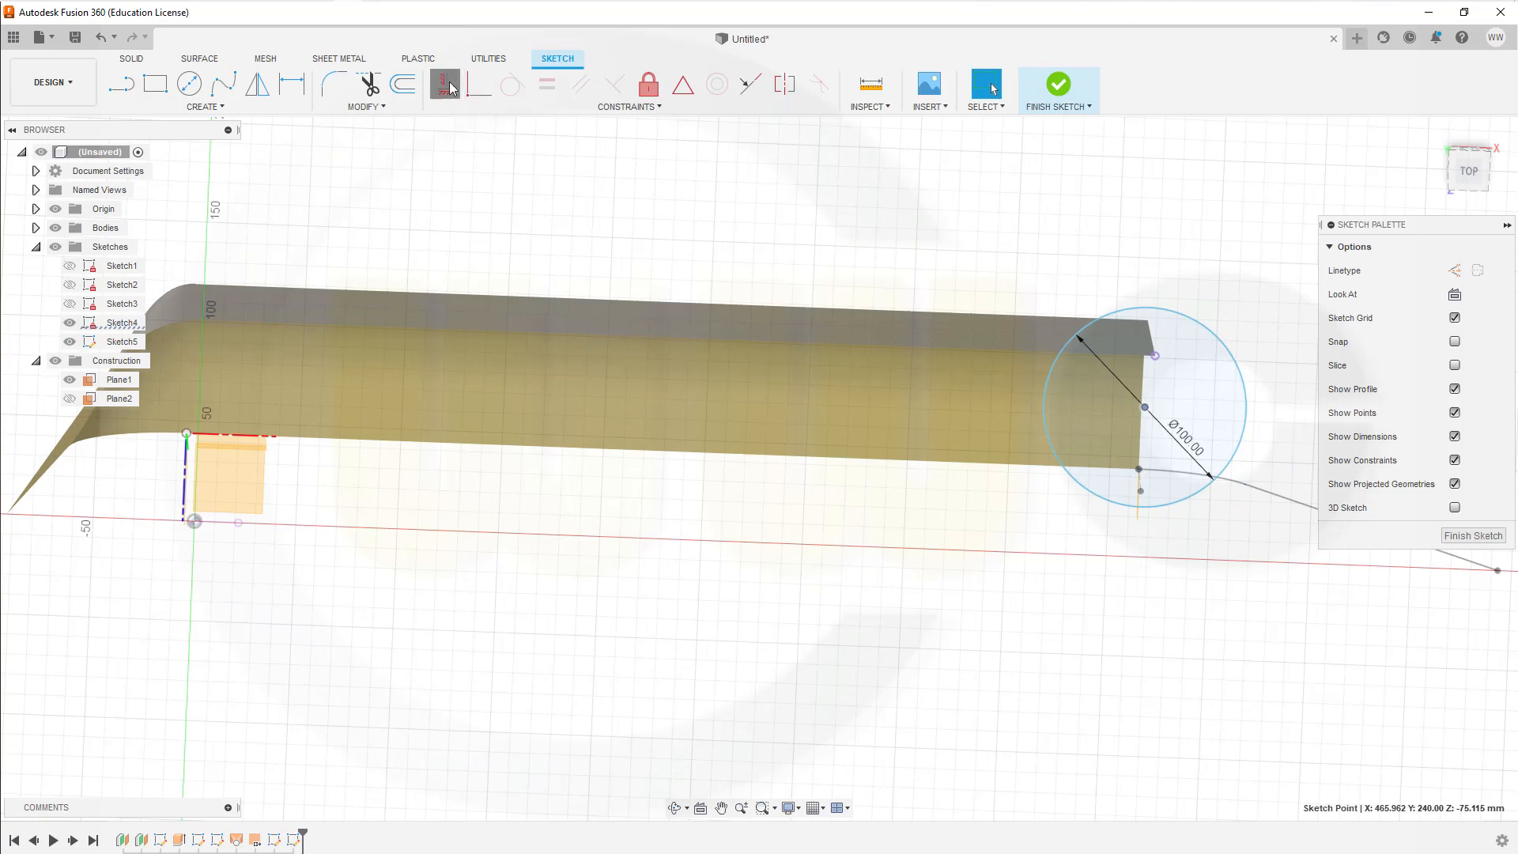
pyautogui.click(1154, 358)
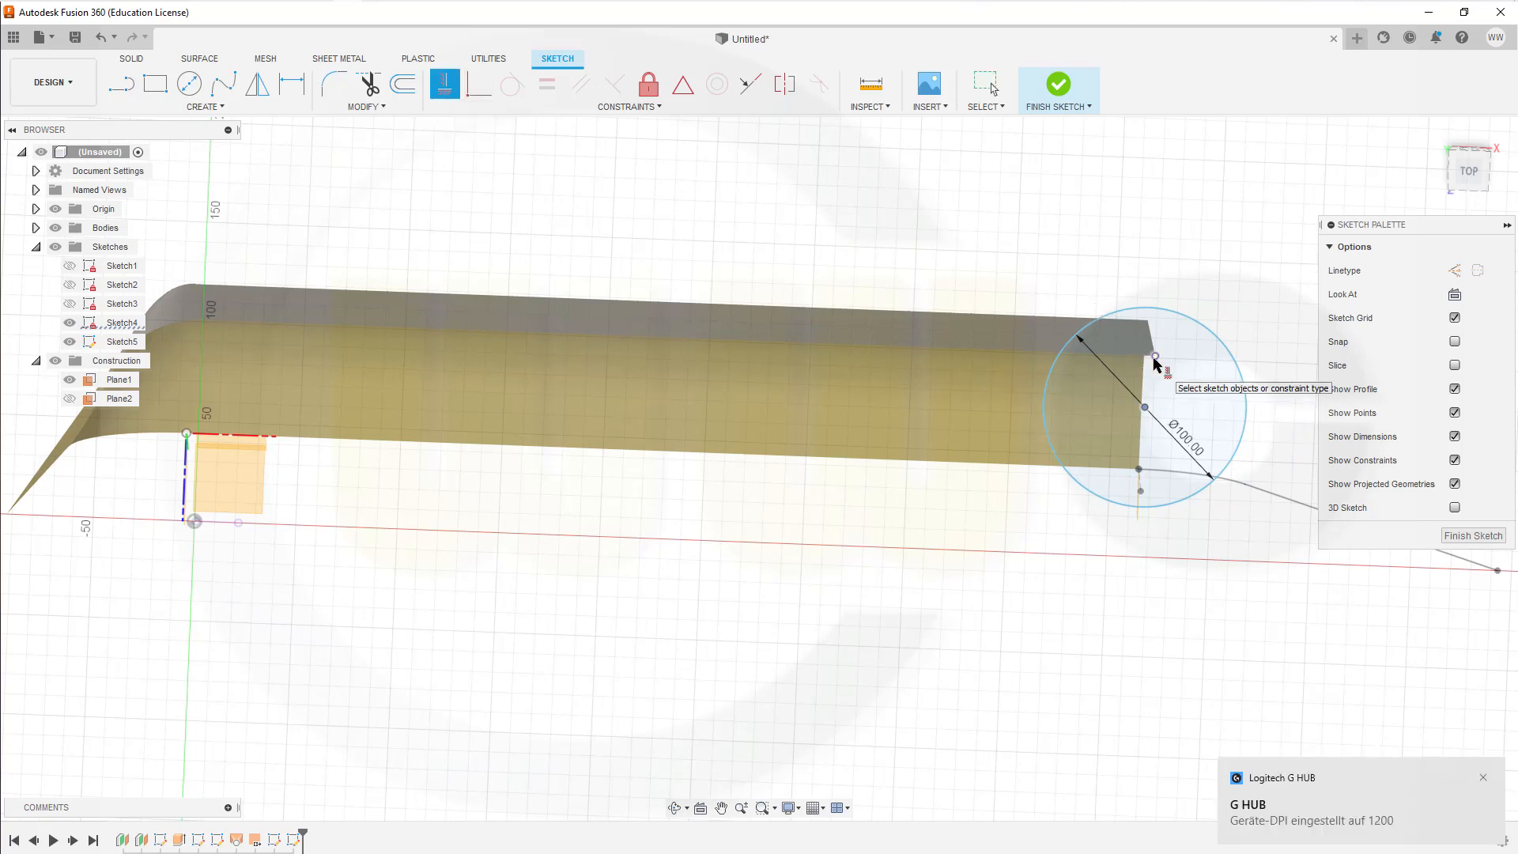
pyautogui.click(1147, 407)
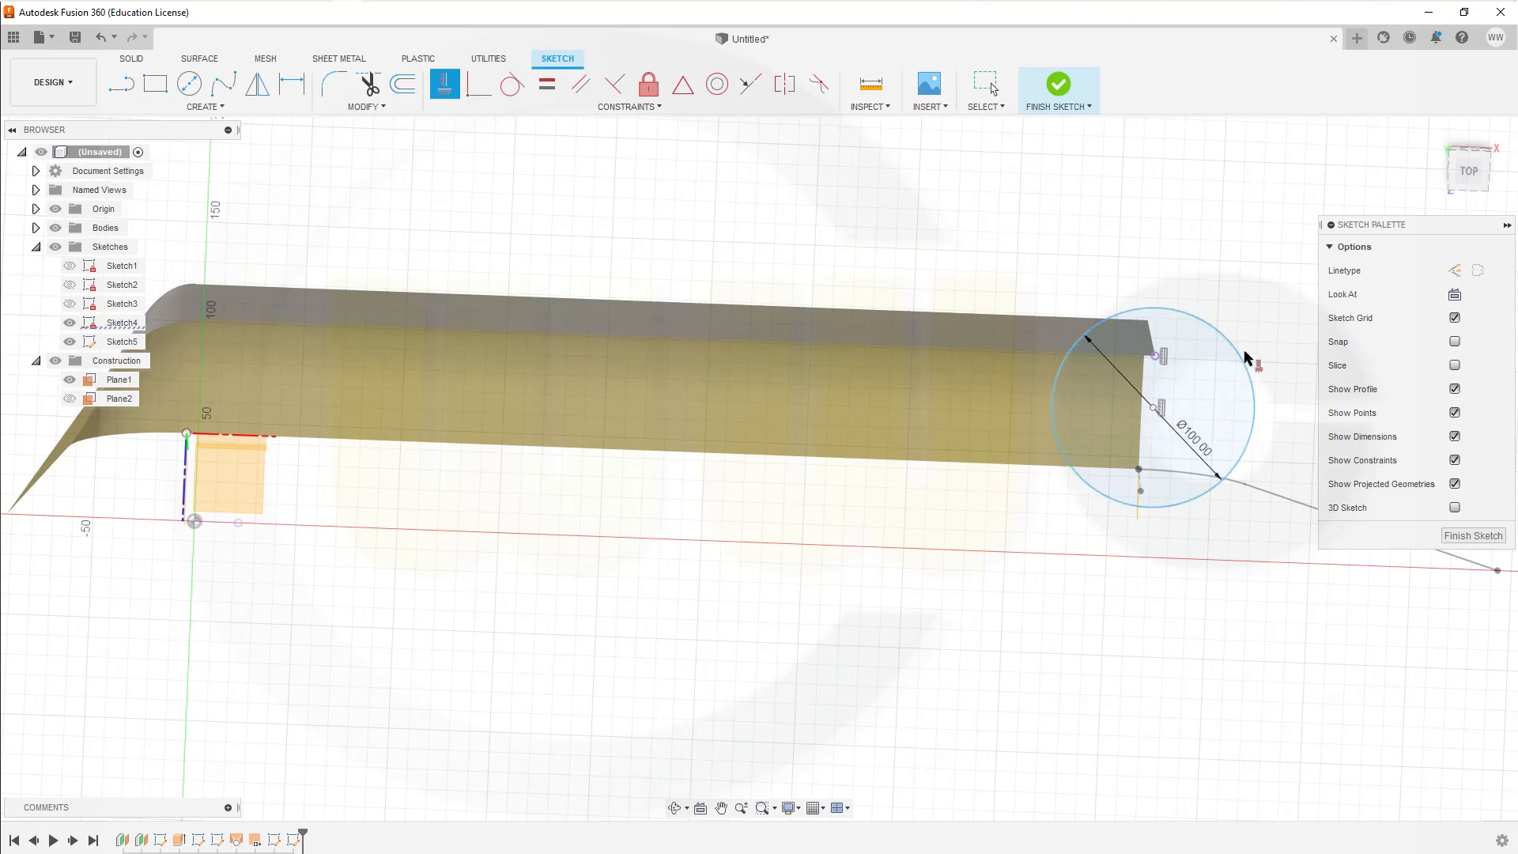
pyautogui.press('Escape')
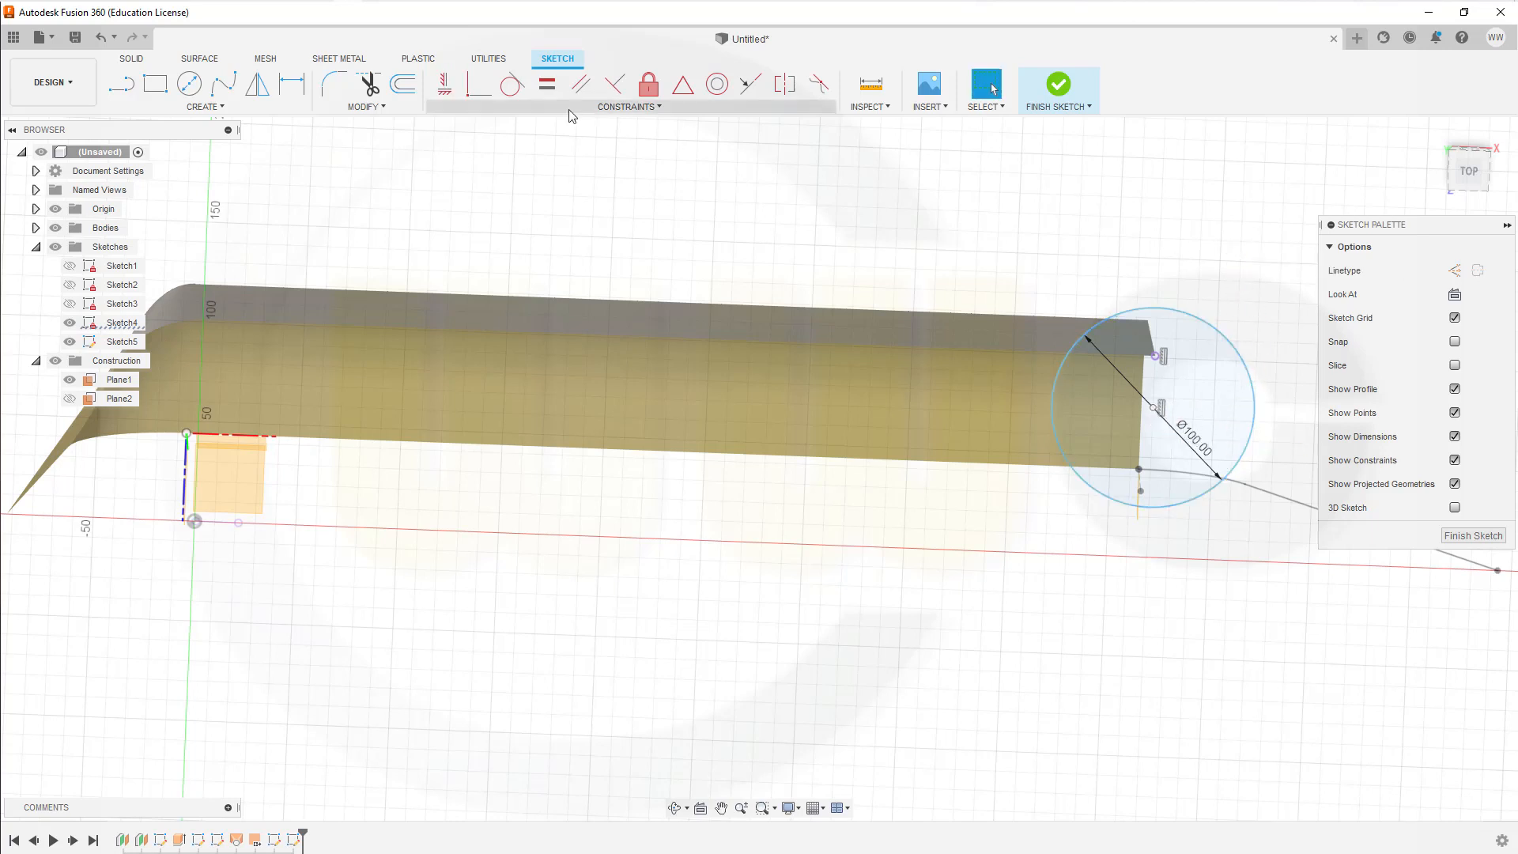
# Step: Make the 100 mm circle coincident with the projected corner point
pyautogui.click(478, 89)
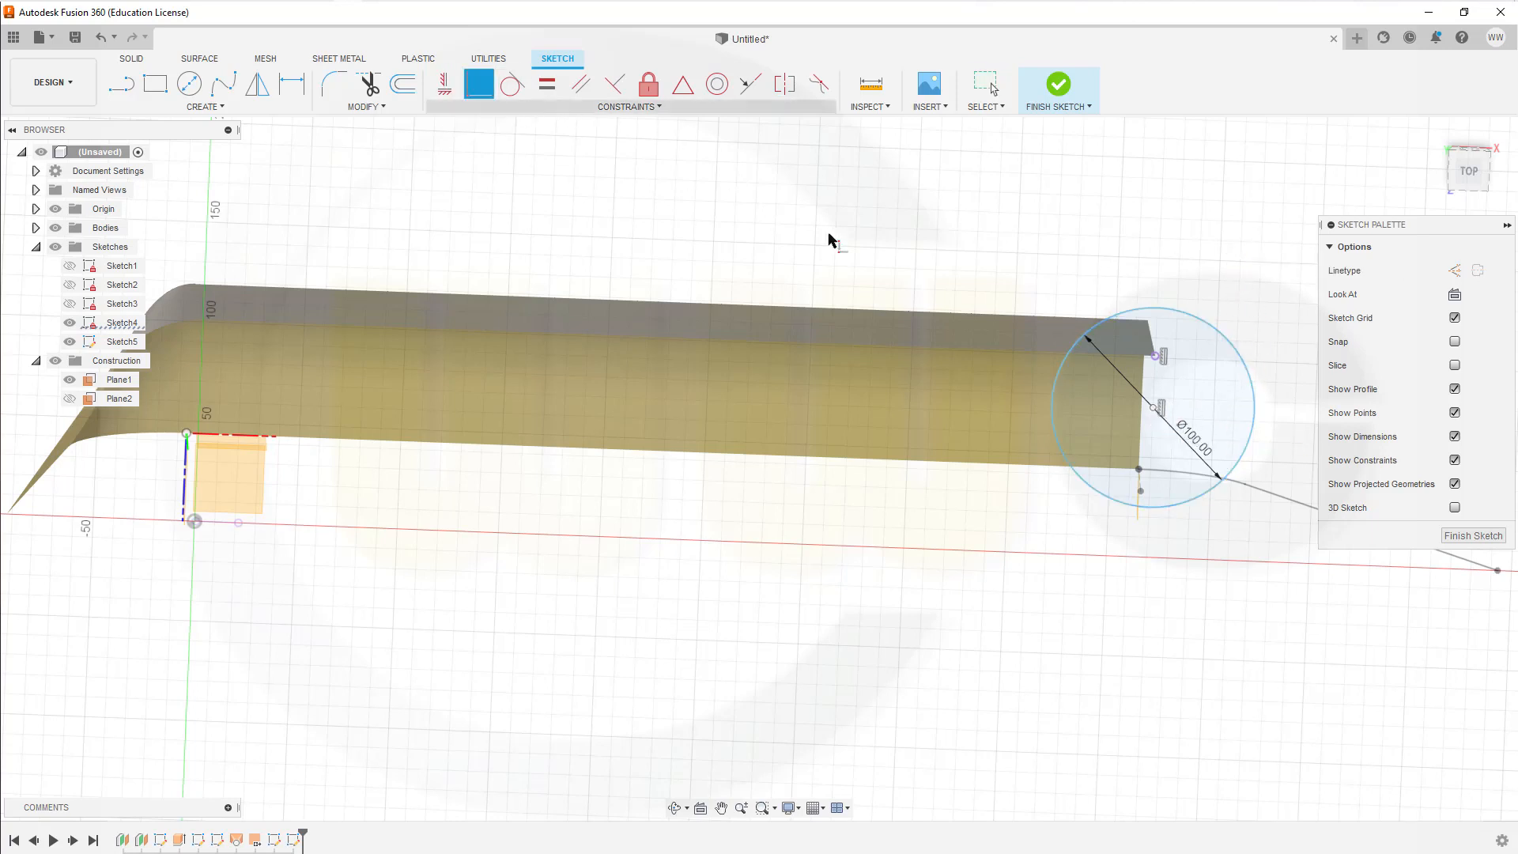
pyautogui.click(1154, 356)
pyautogui.click(1146, 310)
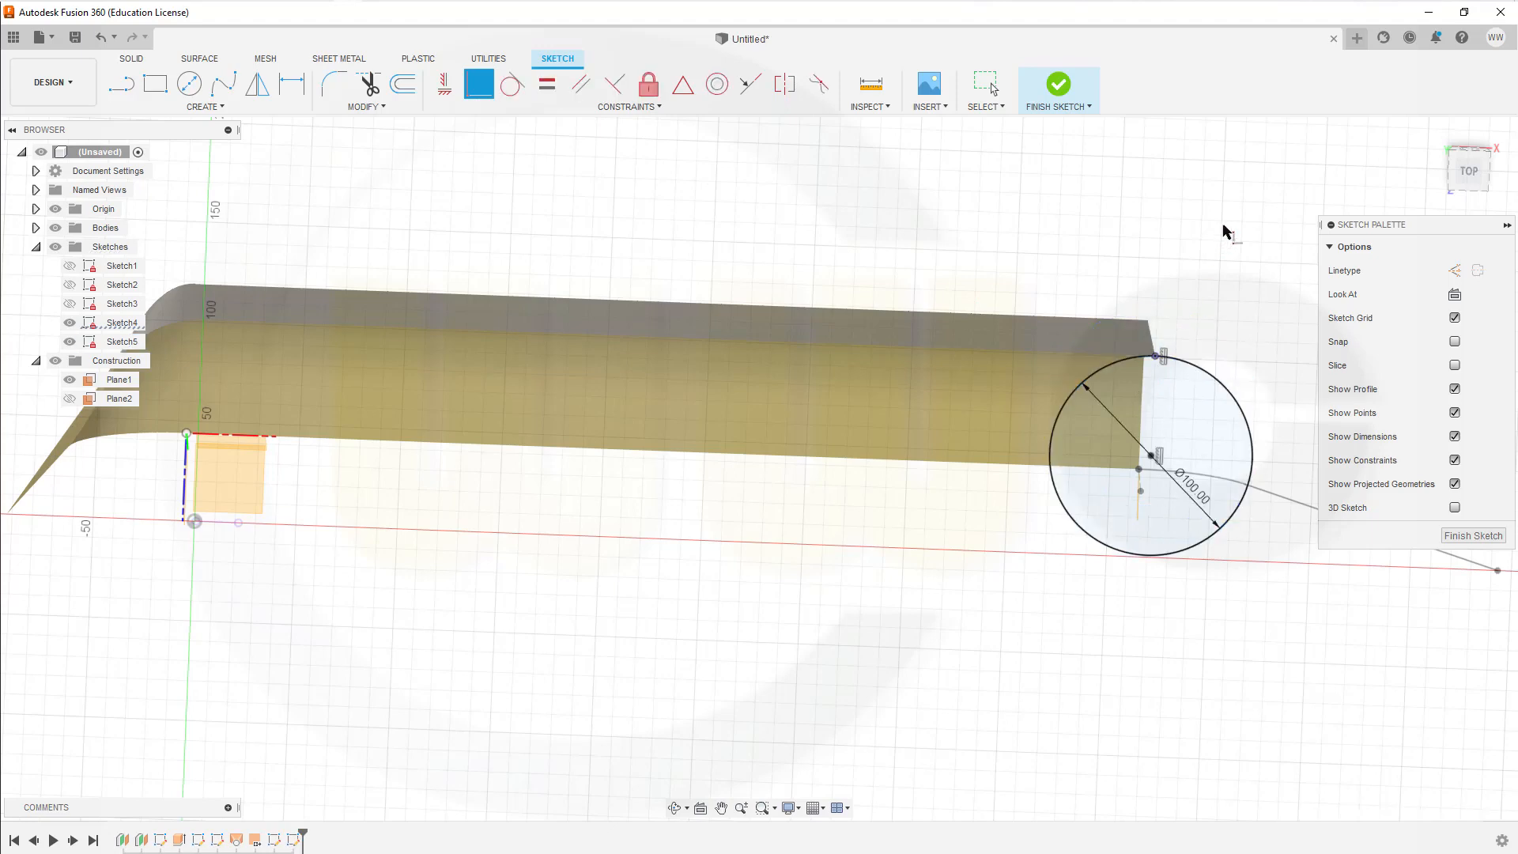
# Step: Enable 3D sketching and draw a line from the far endpoint of the existing wall profile to just beside the 100 mm circle
pyautogui.scroll(4, 1233, 253)
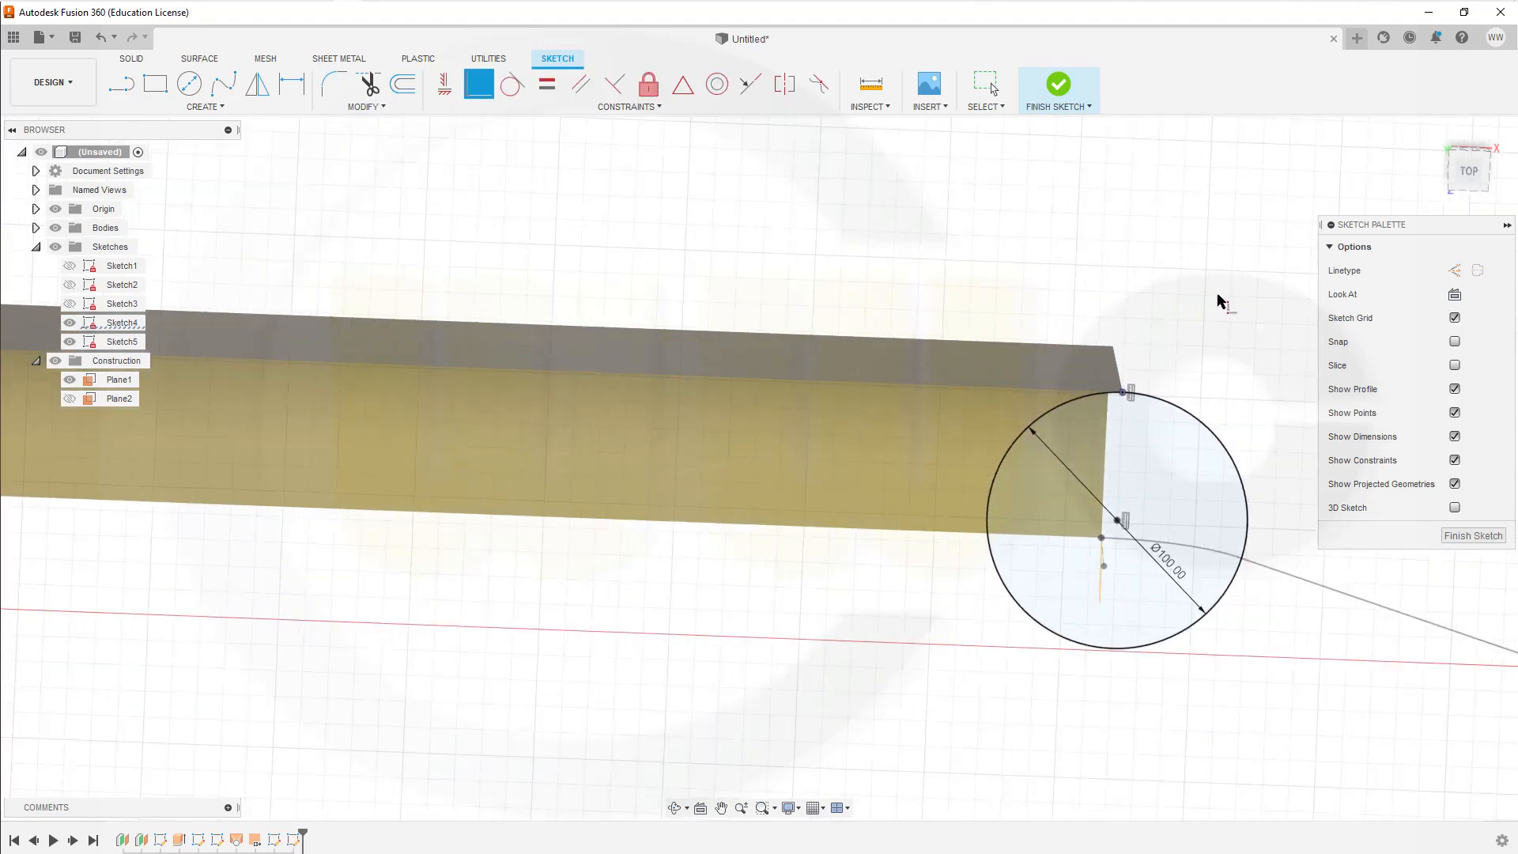
pyautogui.scroll(-3, 1257, 317)
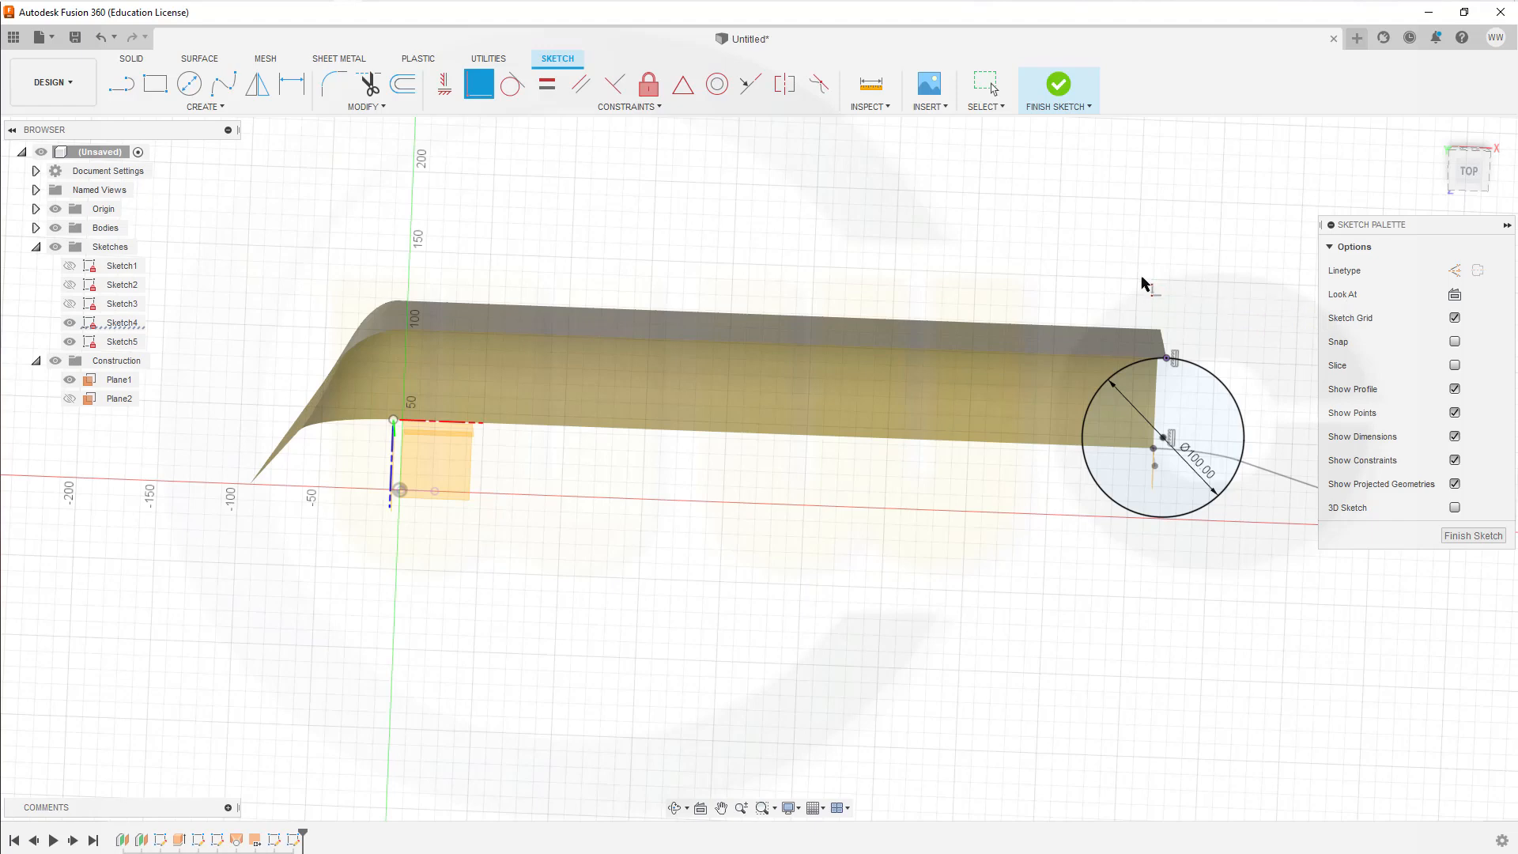
pyautogui.moveTo(1169, 282)
pyautogui.mouseDown(button='middle')
pyautogui.moveTo(1094, 271)
pyautogui.moveTo(984, 305)
pyautogui.mouseUp(button='middle')
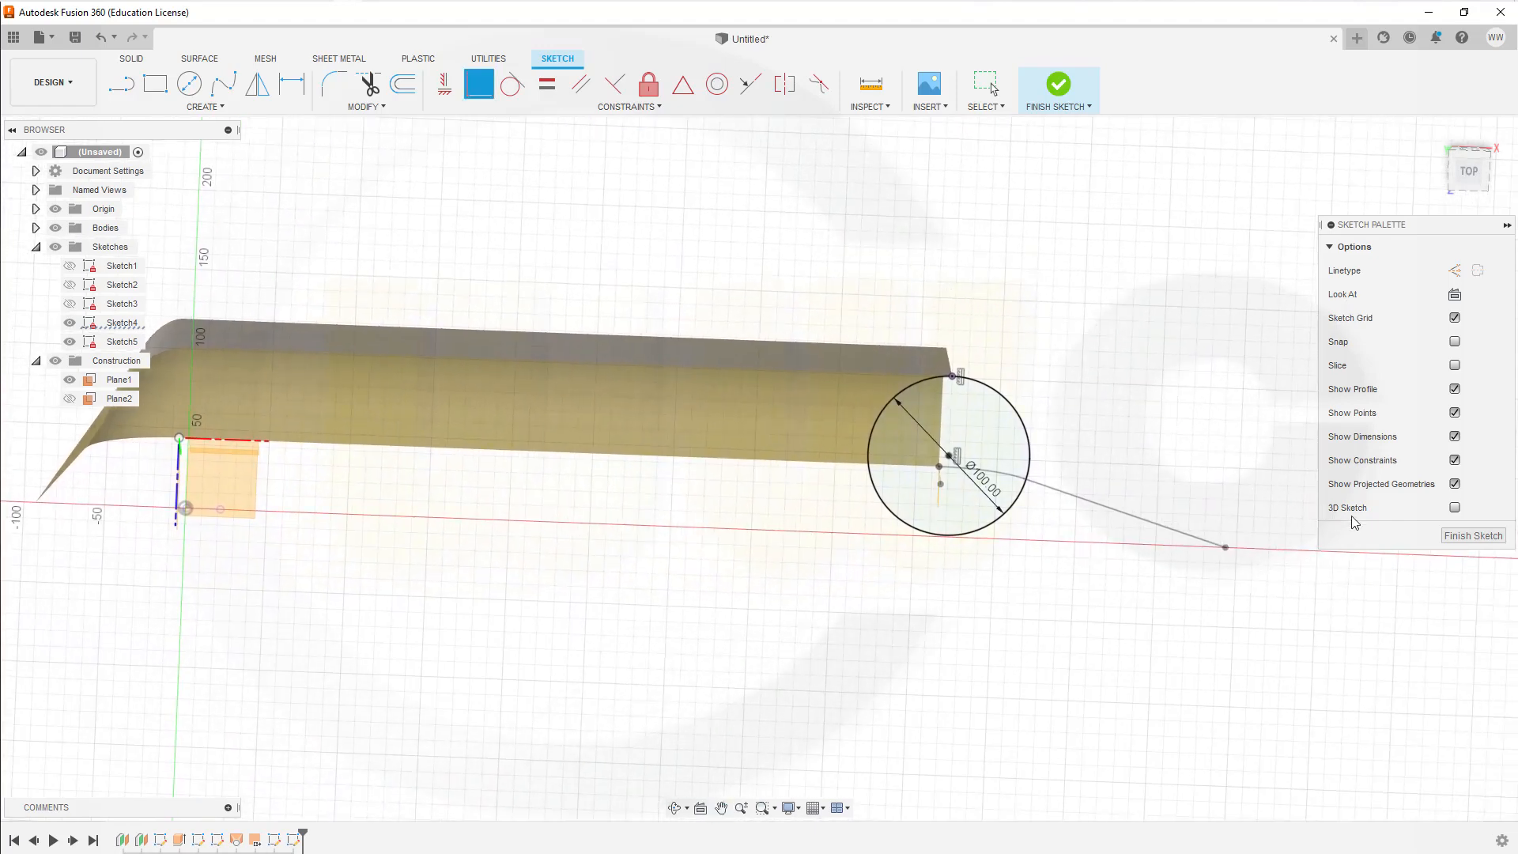
pyautogui.click(1455, 508)
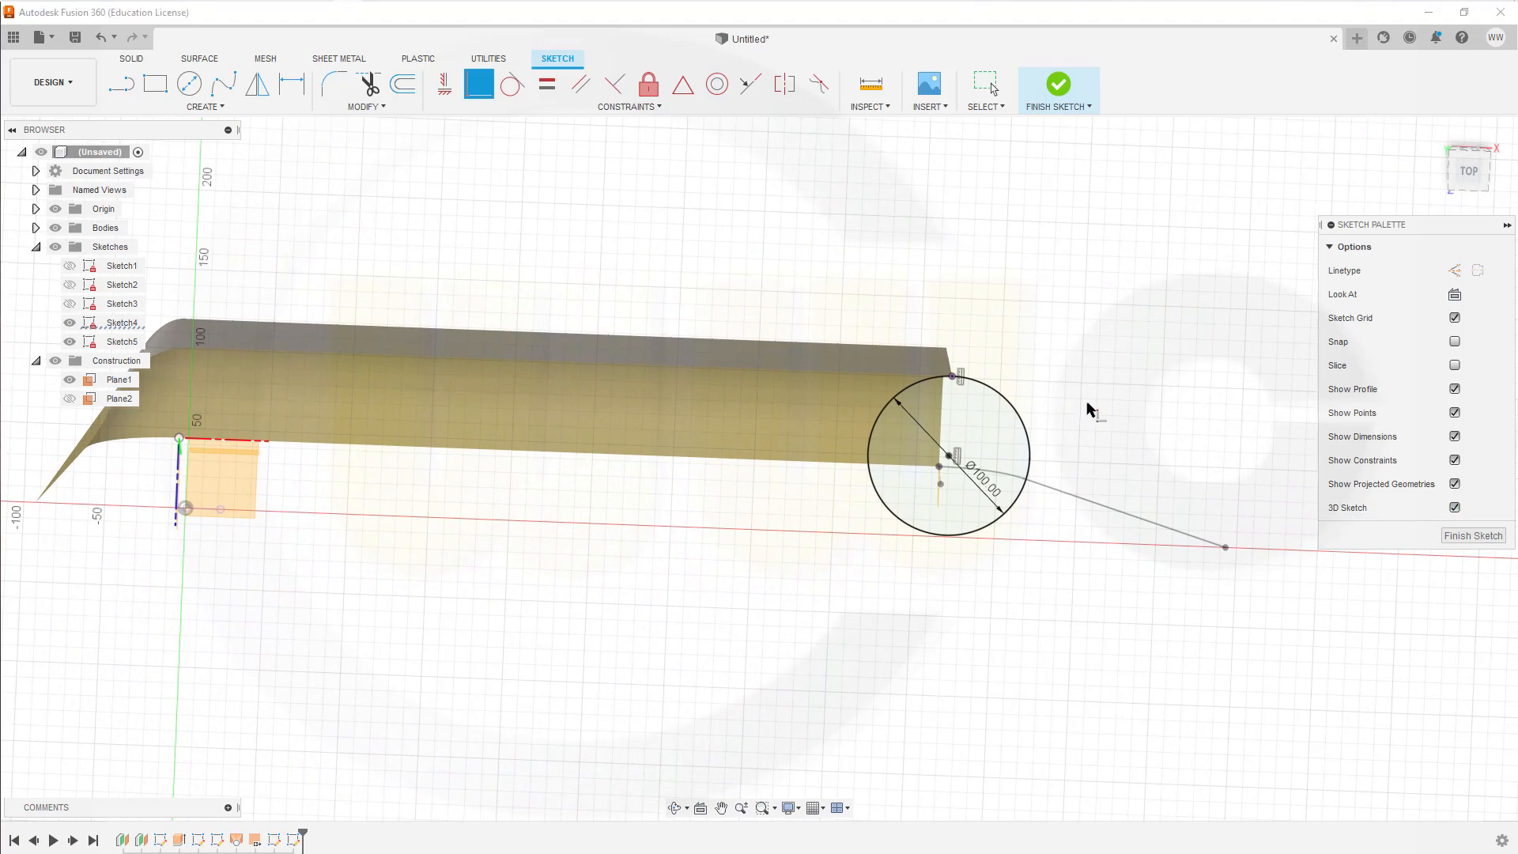
pyautogui.click(121, 83)
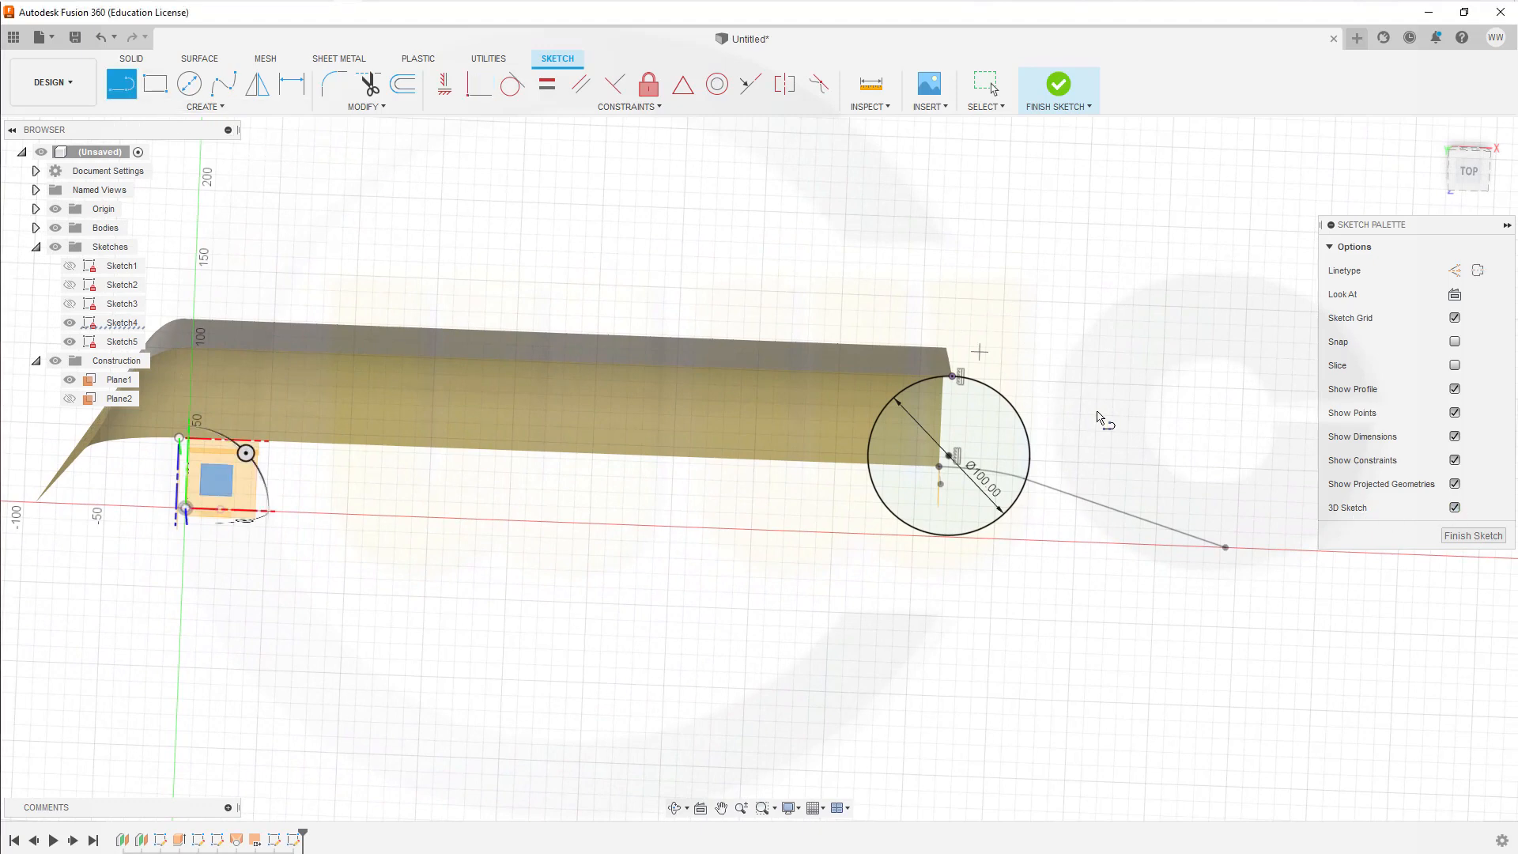
pyautogui.click(1225, 547)
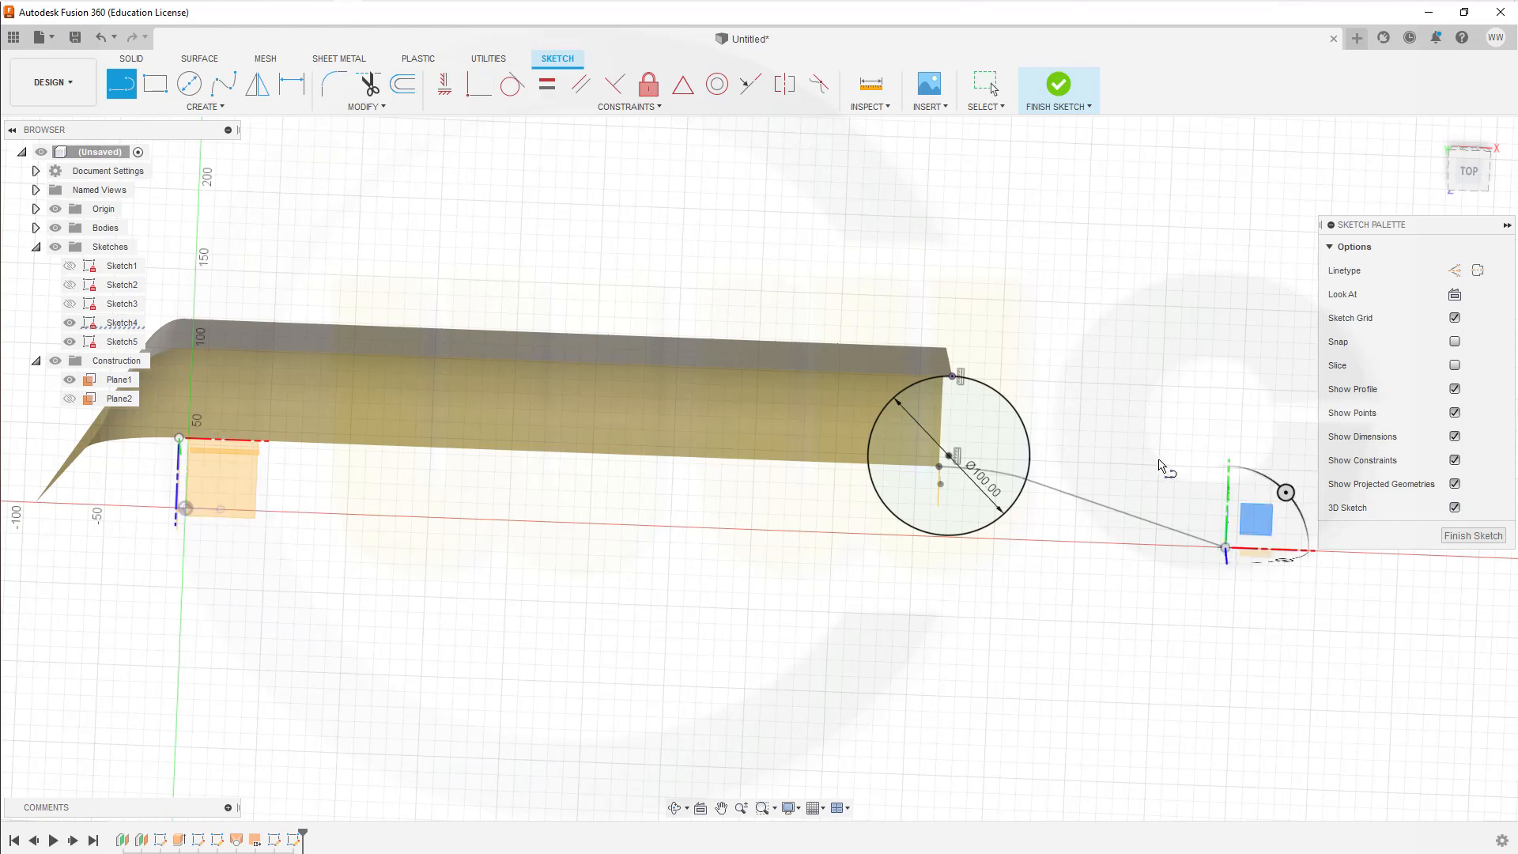
pyautogui.click(1020, 419)
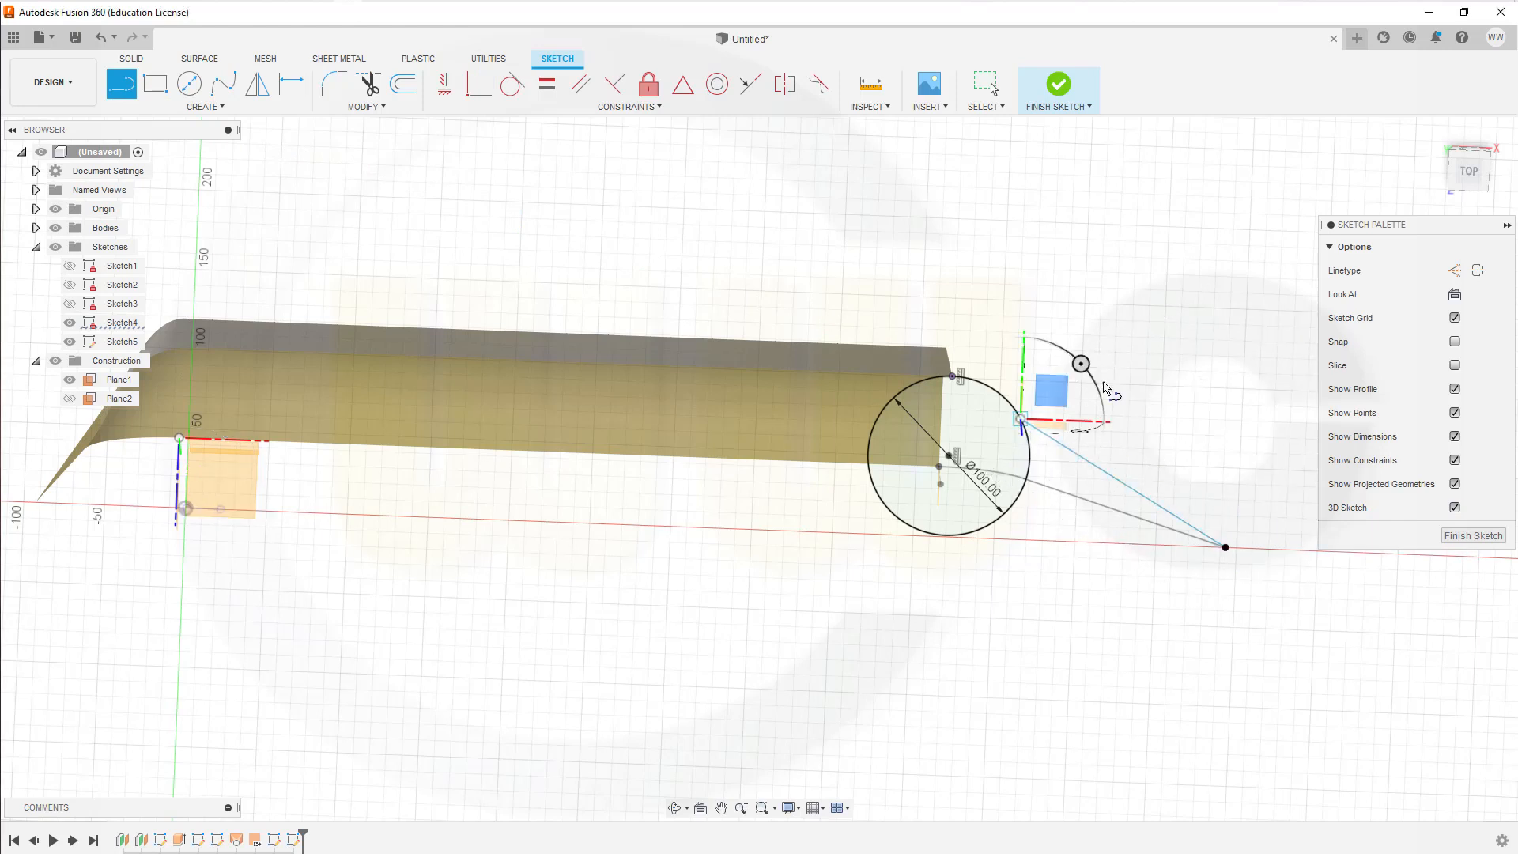
pyautogui.press('Escape')
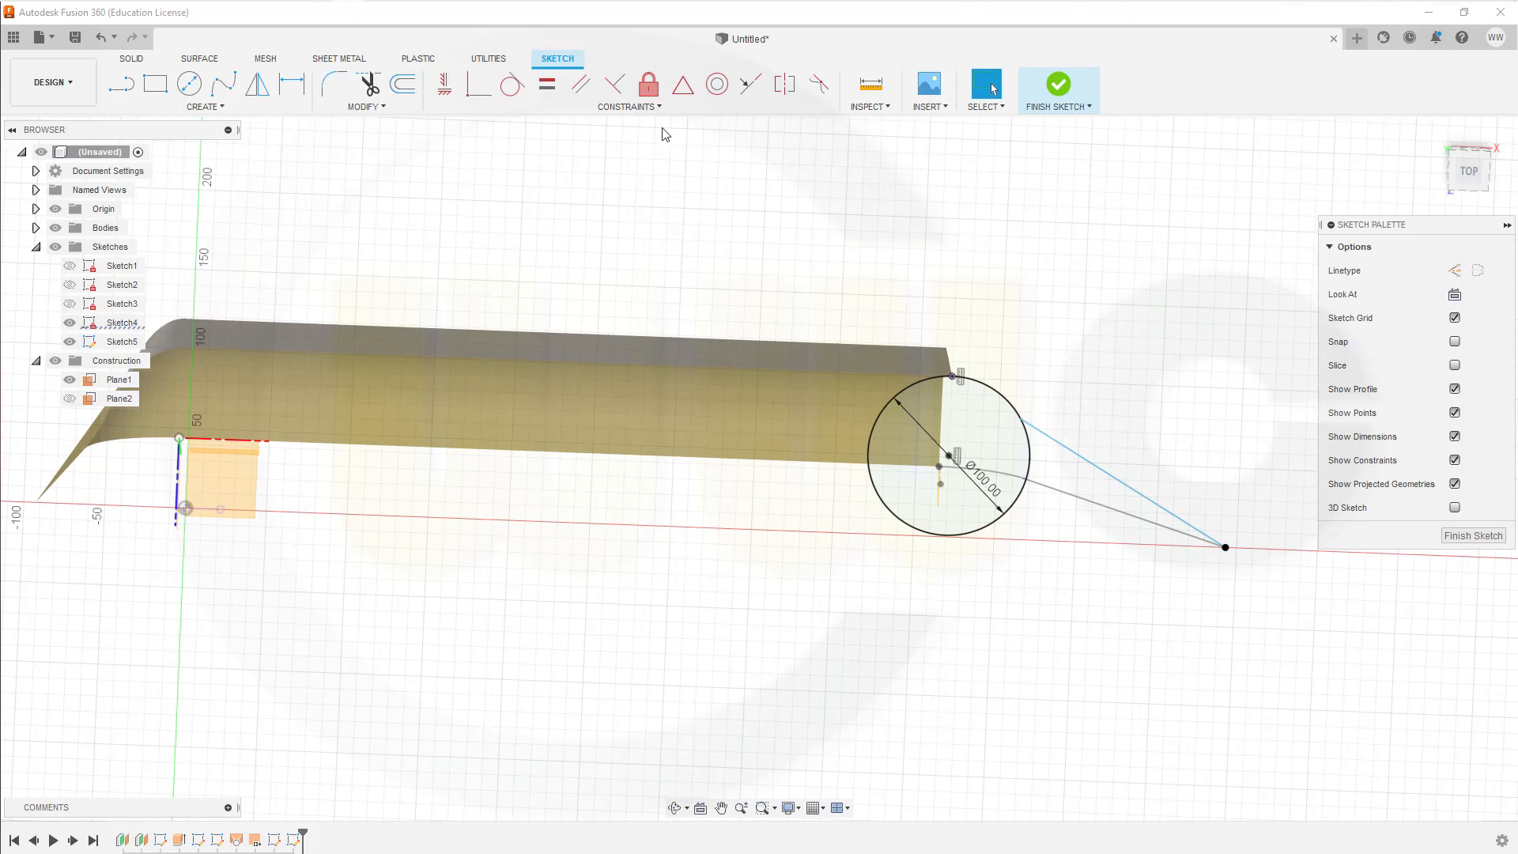
# Step: Make the new slanted line tangent to the 100 mm circle
pyautogui.click(512, 83)
pyautogui.click(1030, 452)
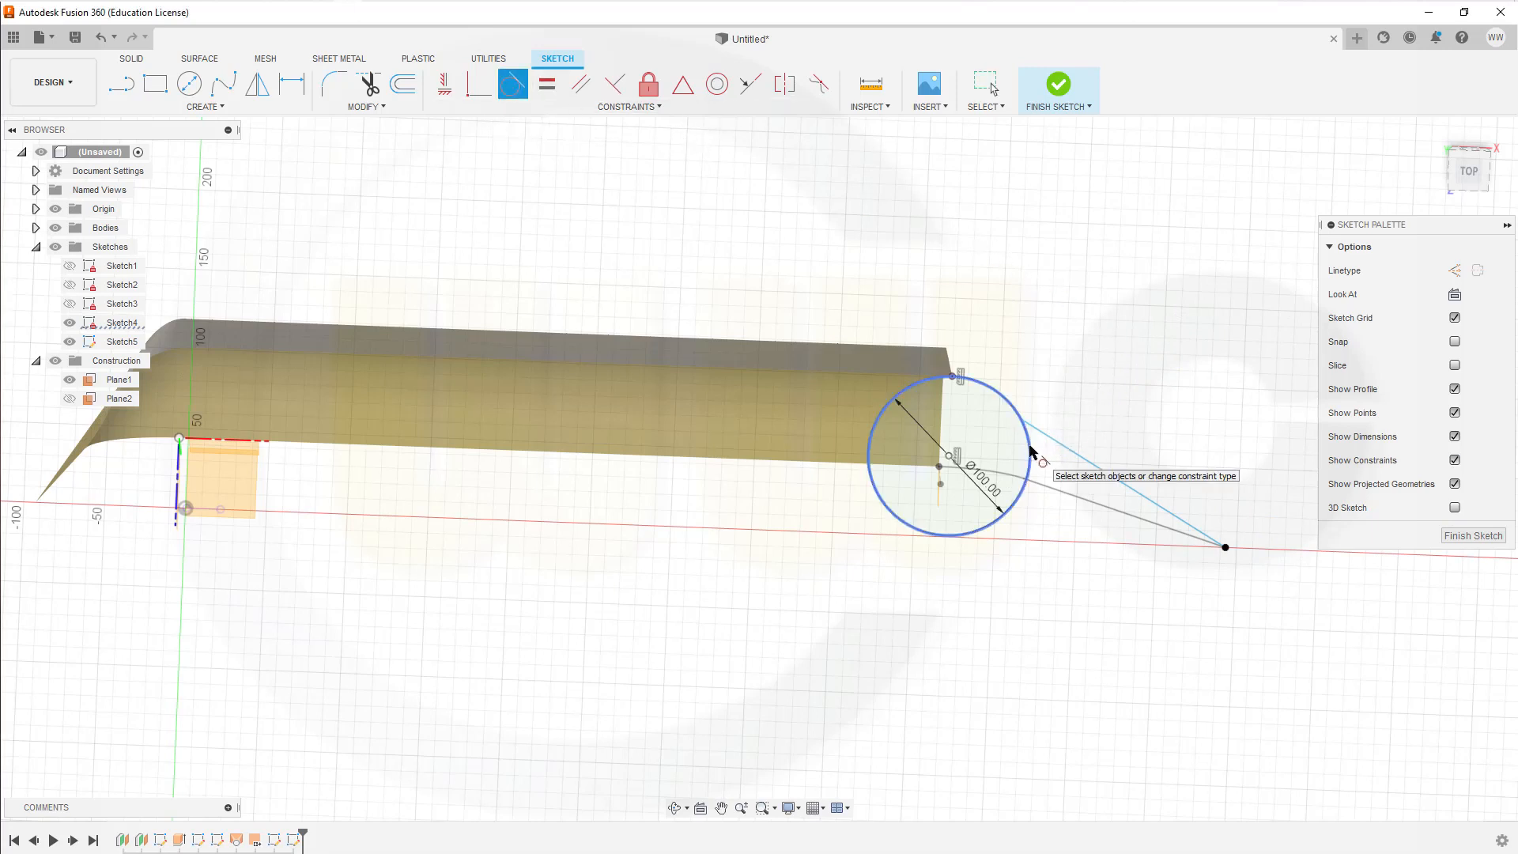
pyautogui.click(1044, 434)
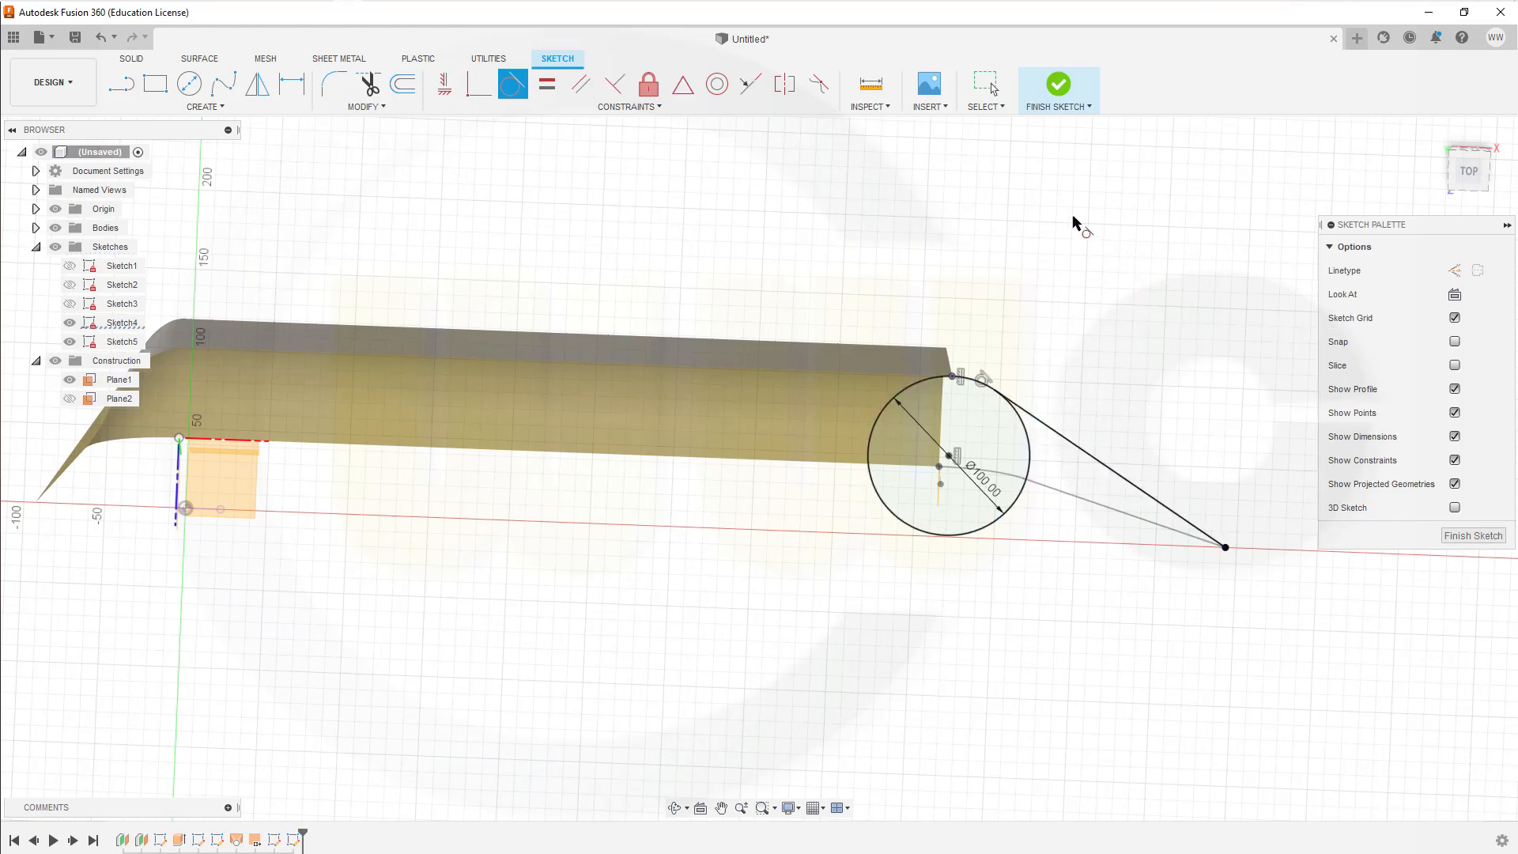
# Step: Try to trim the lower part of the 100 mm circle, and undo the trim
pyautogui.click(368, 84)
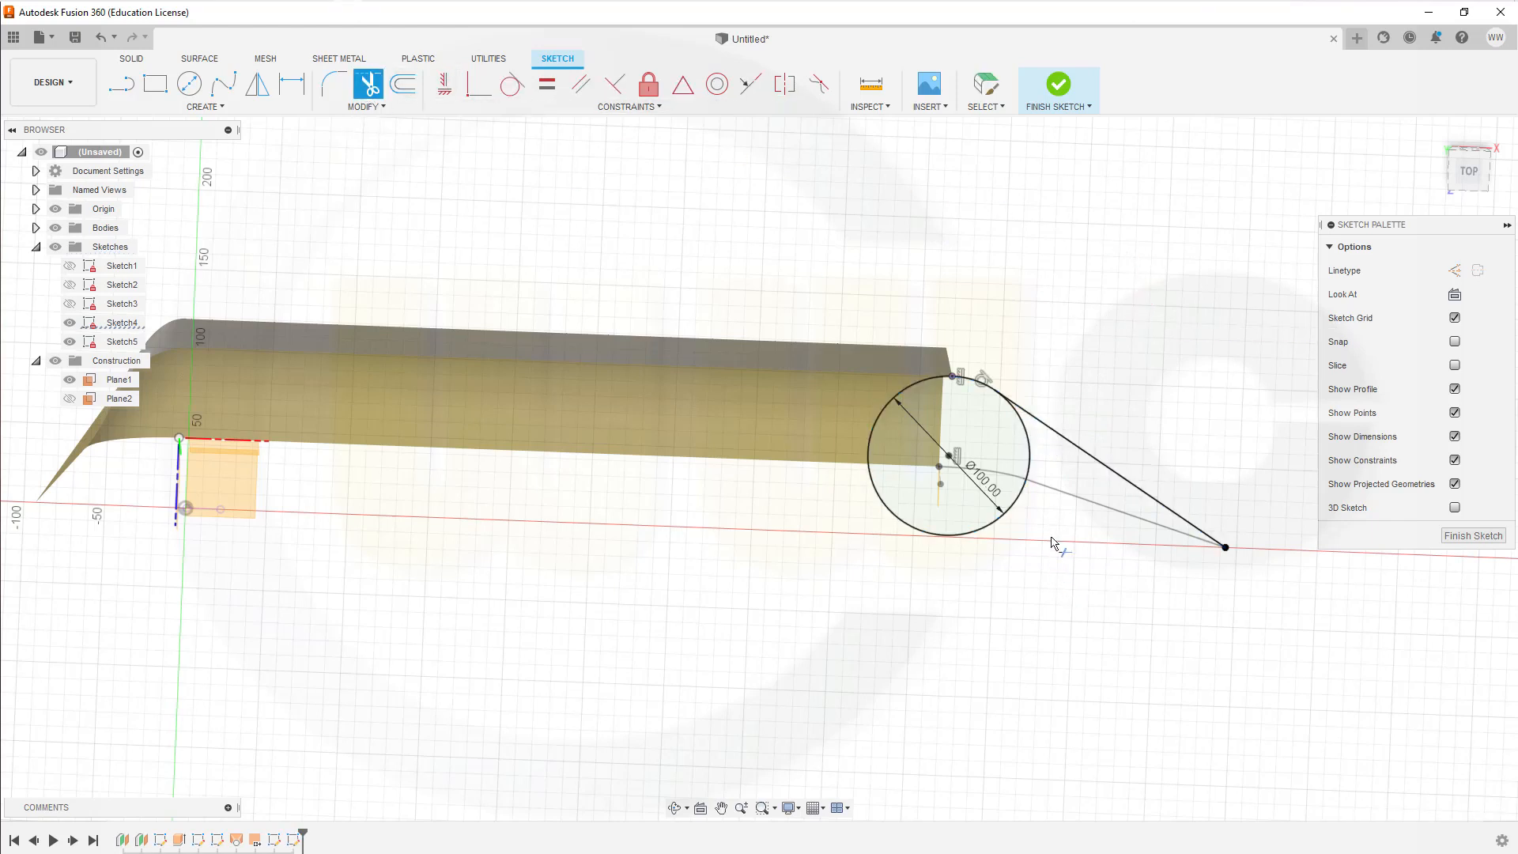
pyautogui.click(1020, 510)
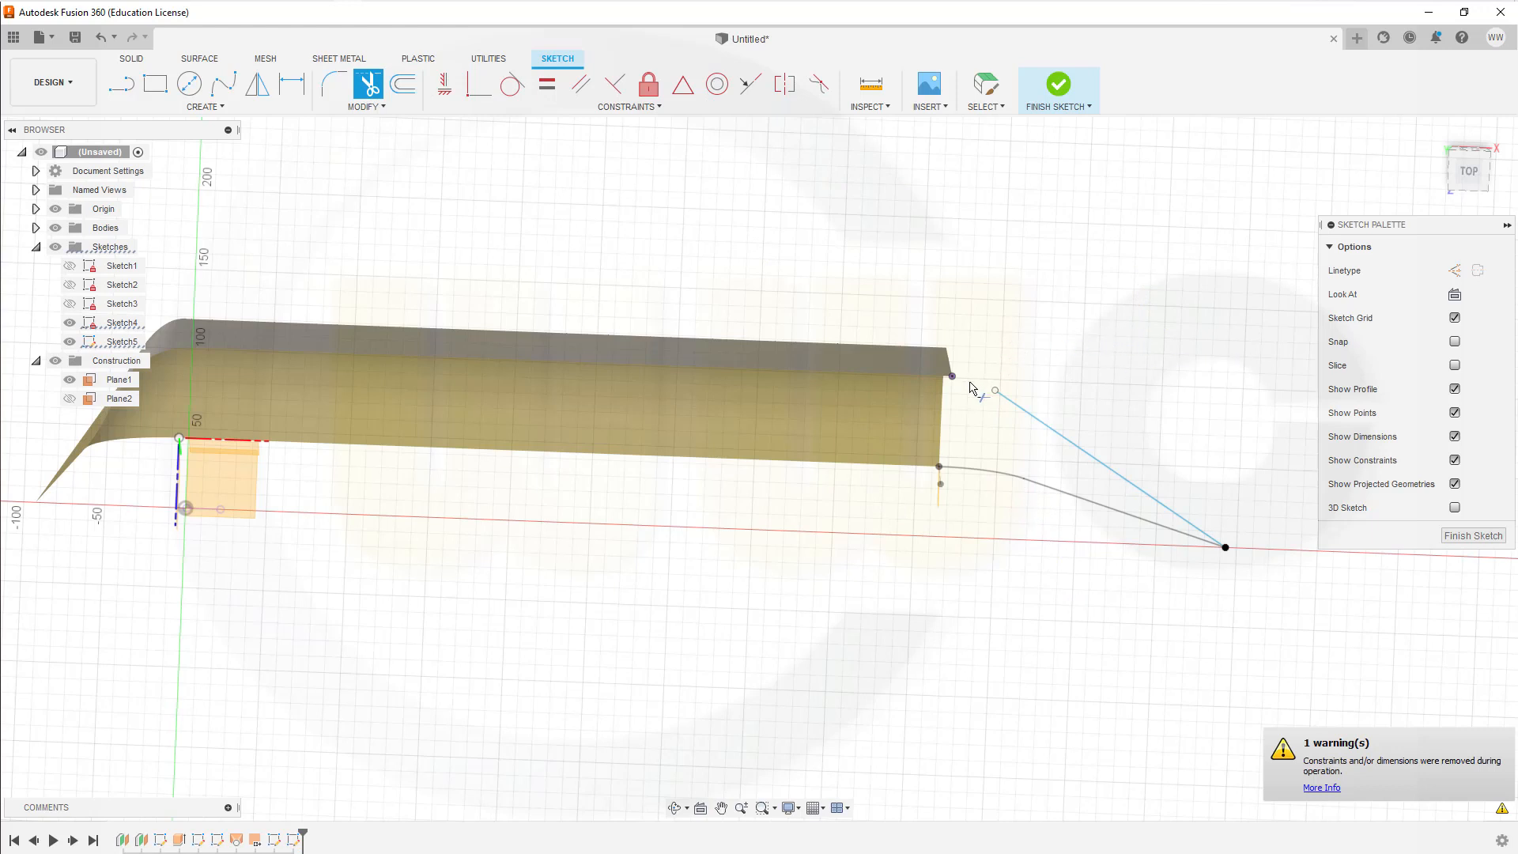
pyautogui.press('Escape')
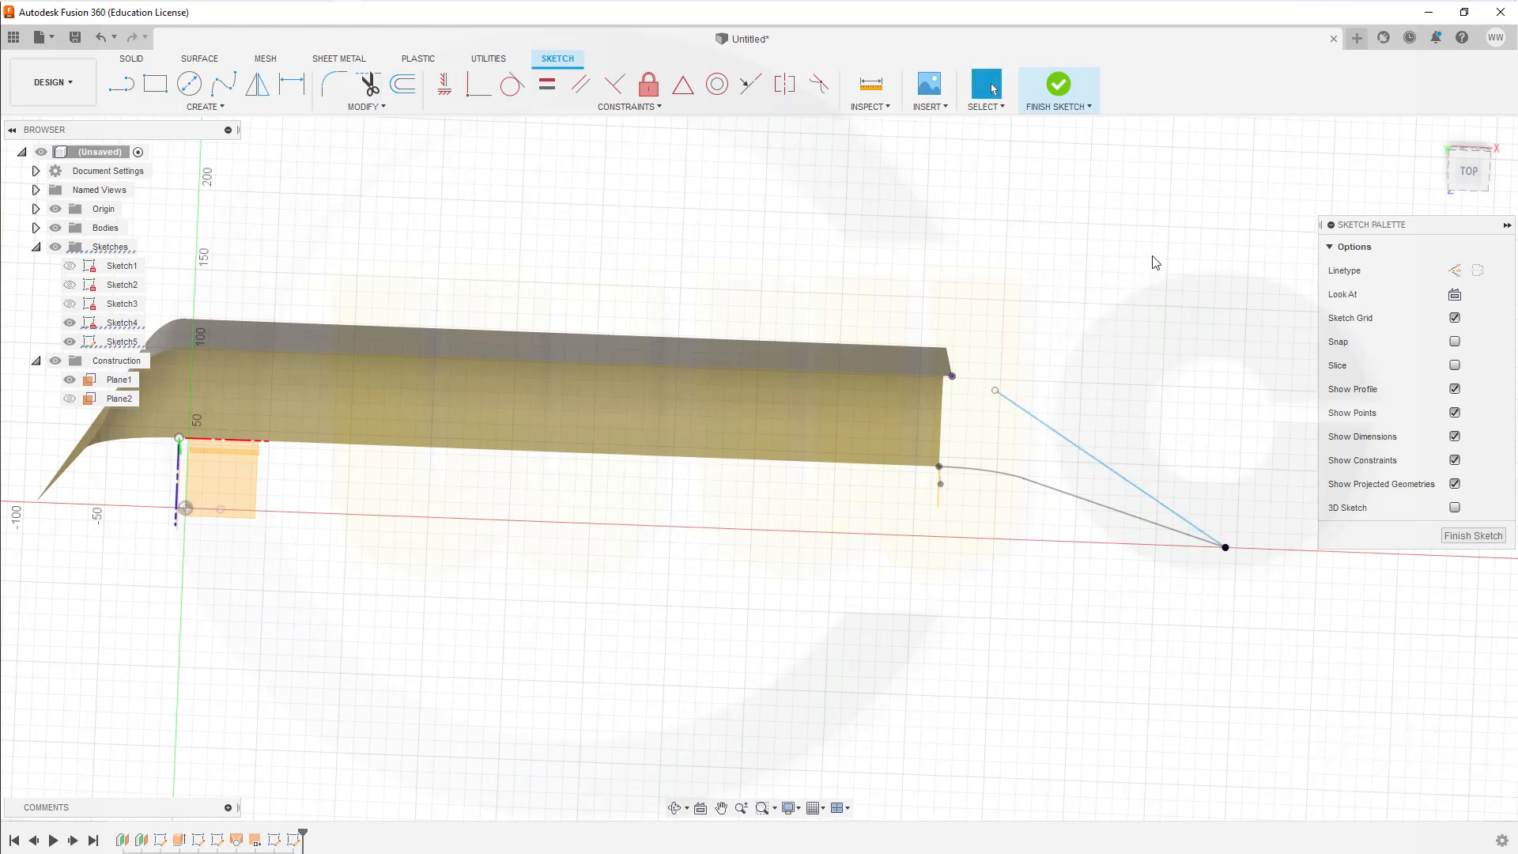
pyautogui.hotkey('ctrl', 'z')
# Step: Draw a line from the circle's centre to the projected corner point and convert it to a construction line
pyautogui.scroll(3, 1030, 355)
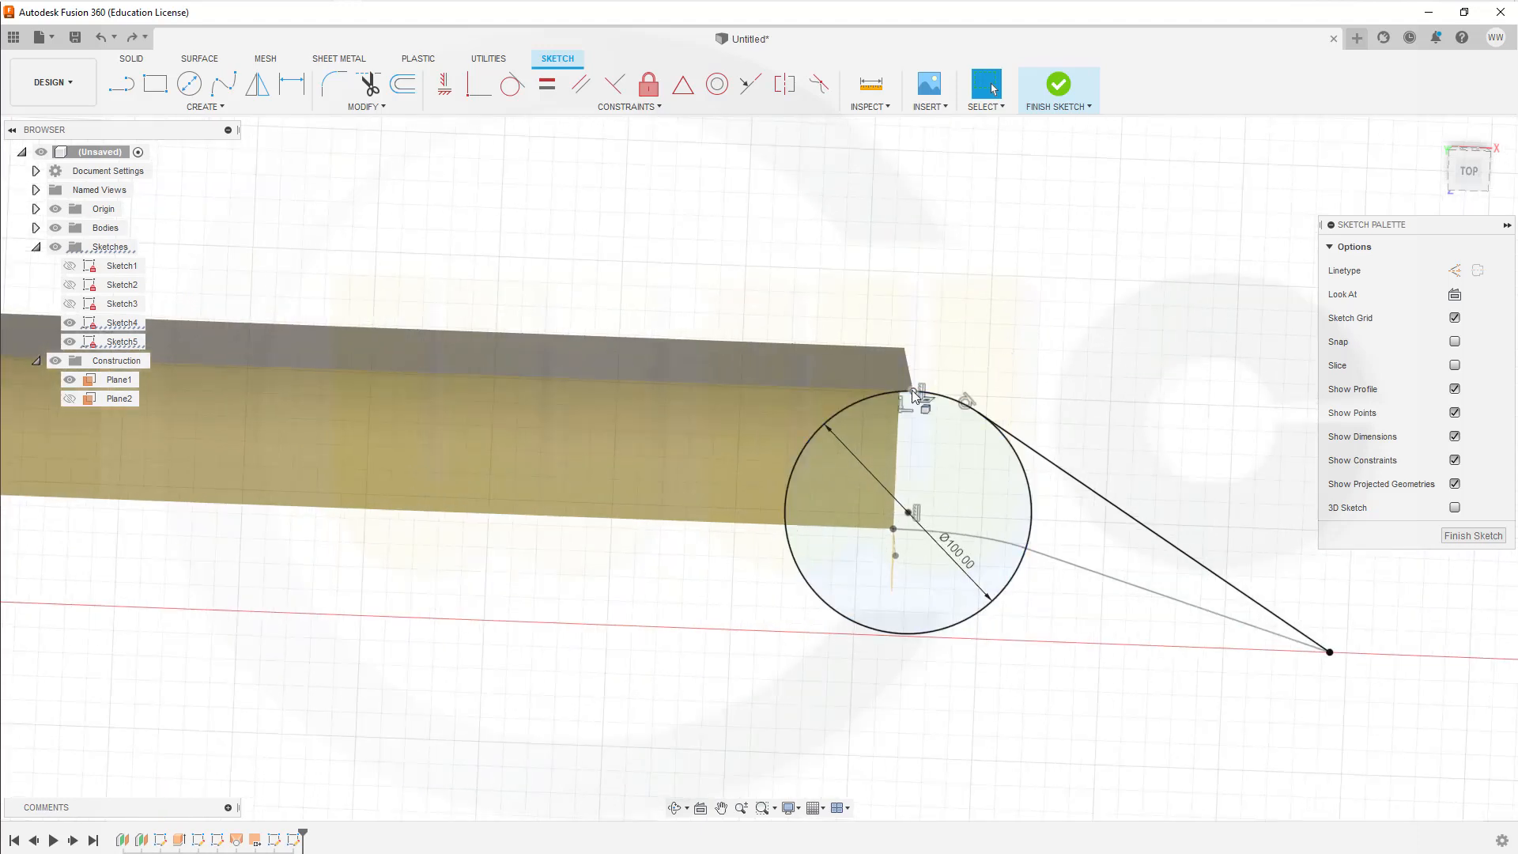
pyautogui.click(909, 512)
pyautogui.scroll(3, 933, 418)
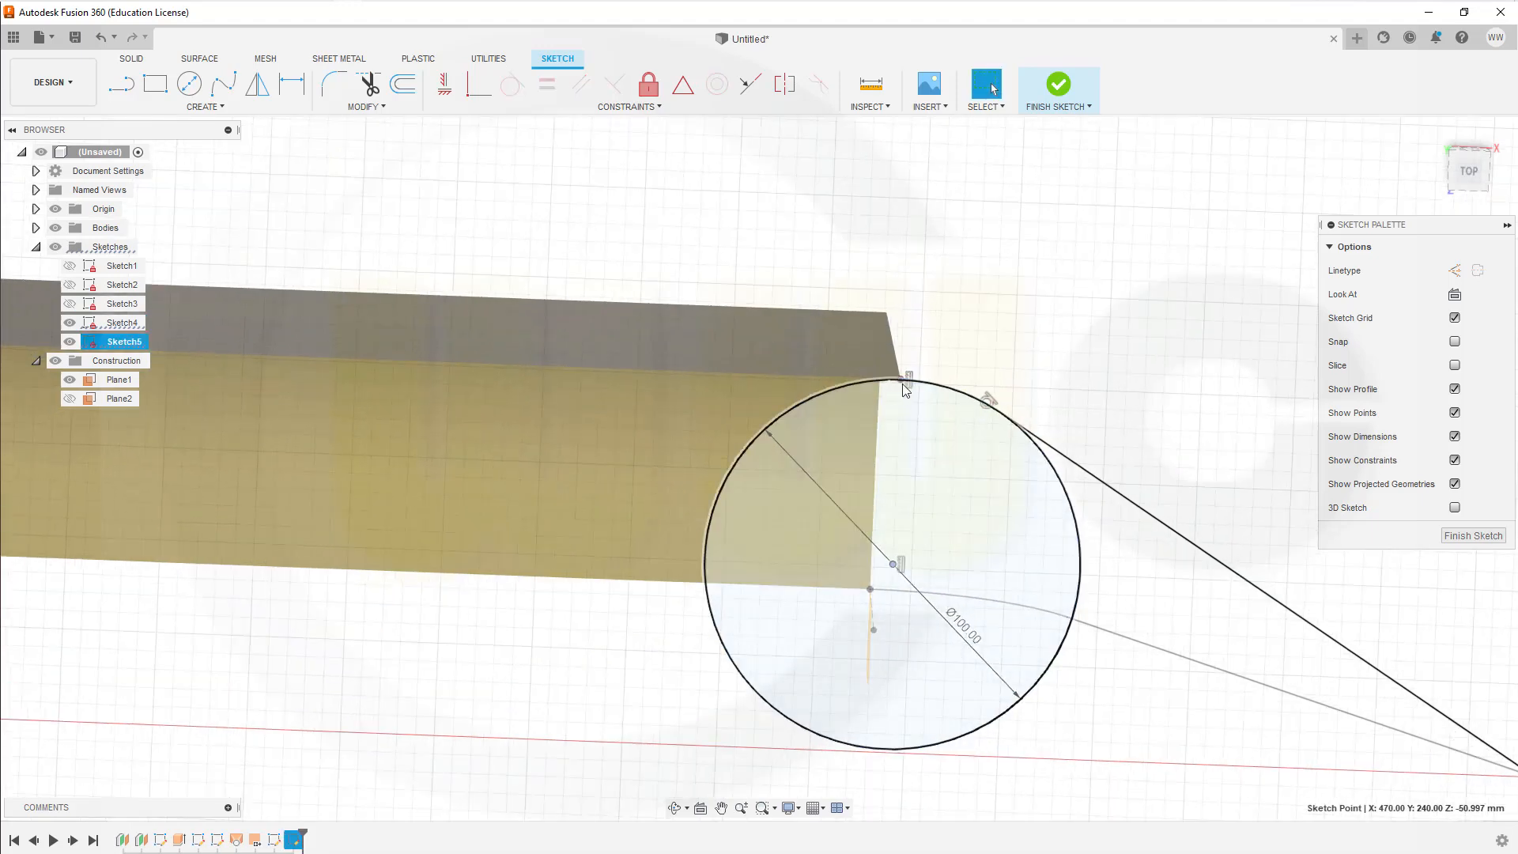
pyautogui.scroll(-1, 905, 389)
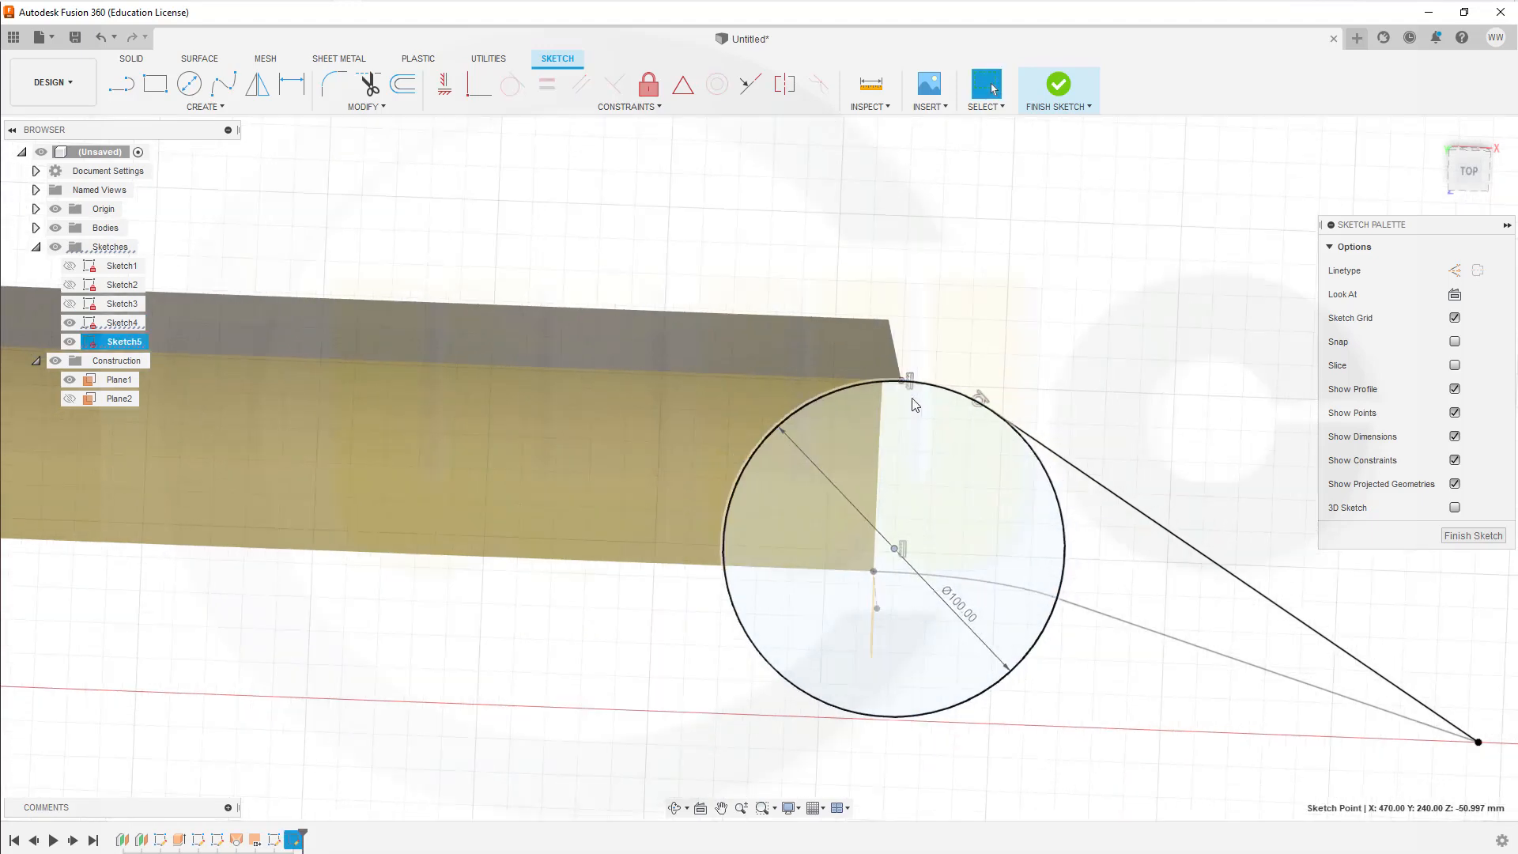
pyautogui.click(127, 90)
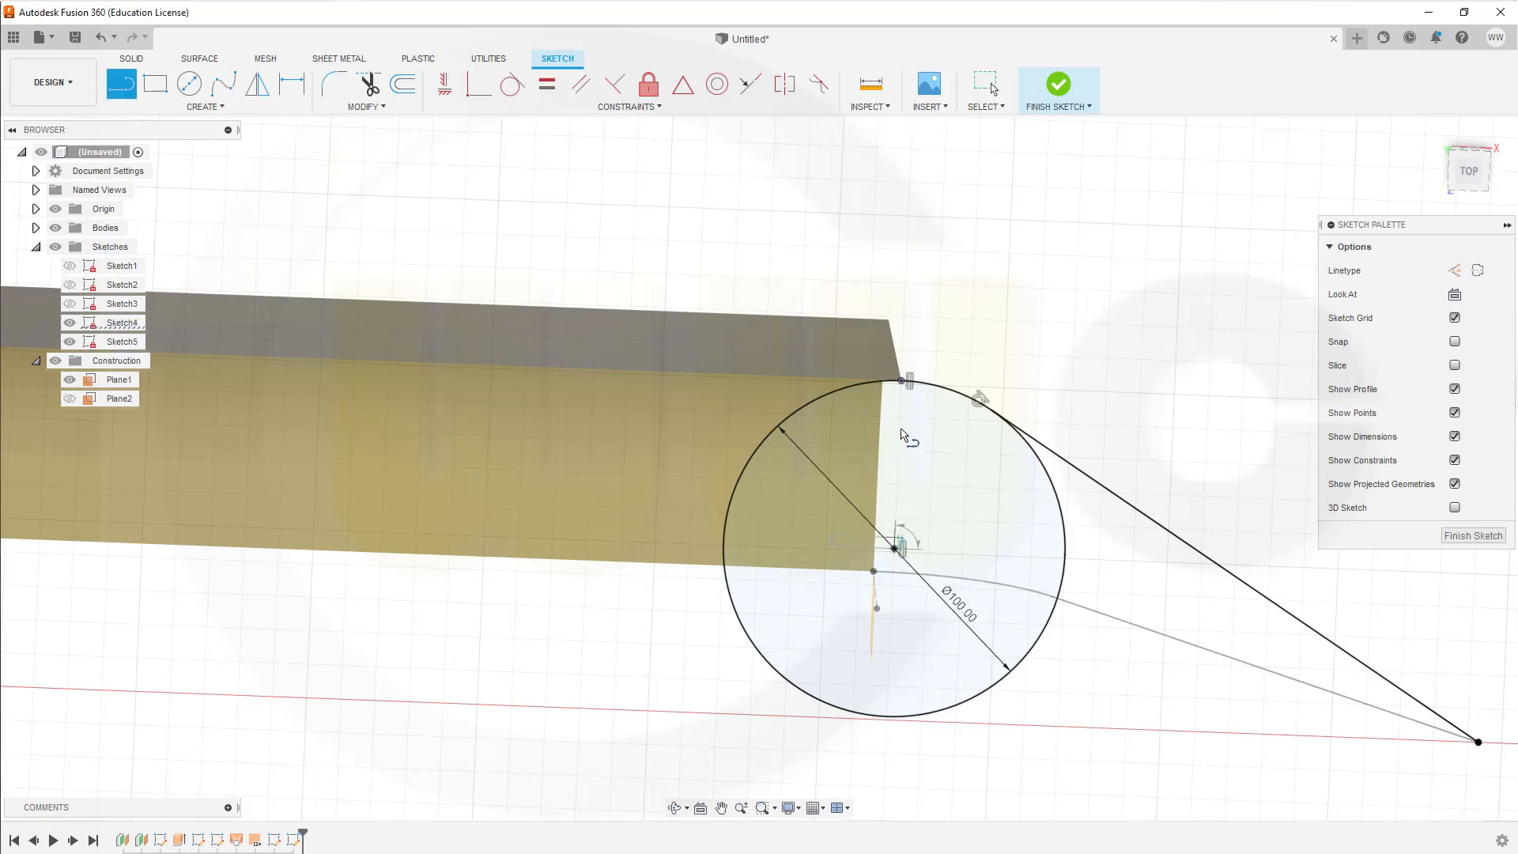
pyautogui.click(895, 546)
pyautogui.click(903, 382)
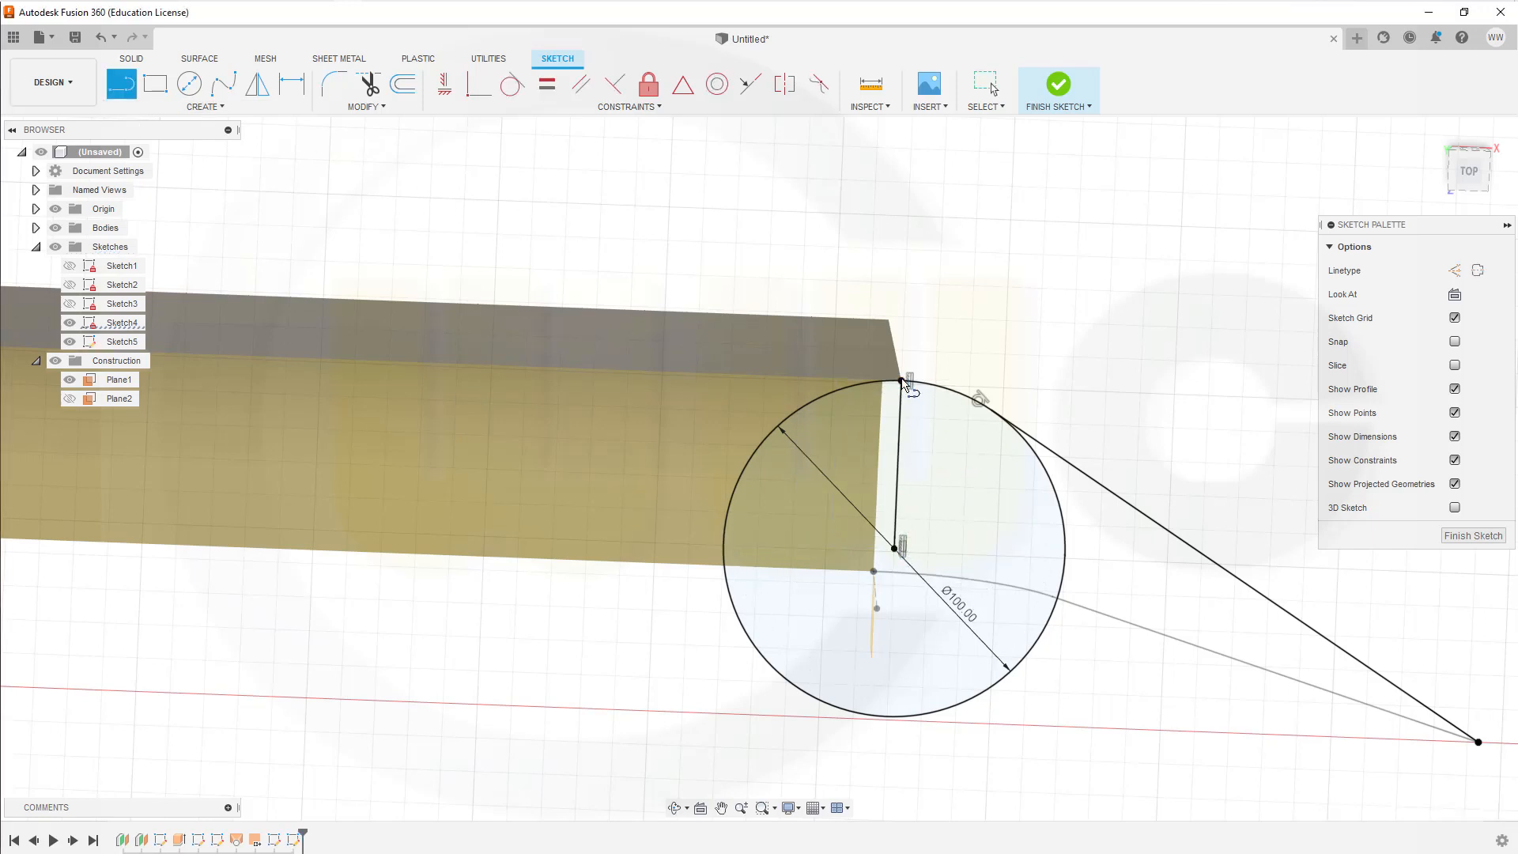
pyautogui.press('Escape')
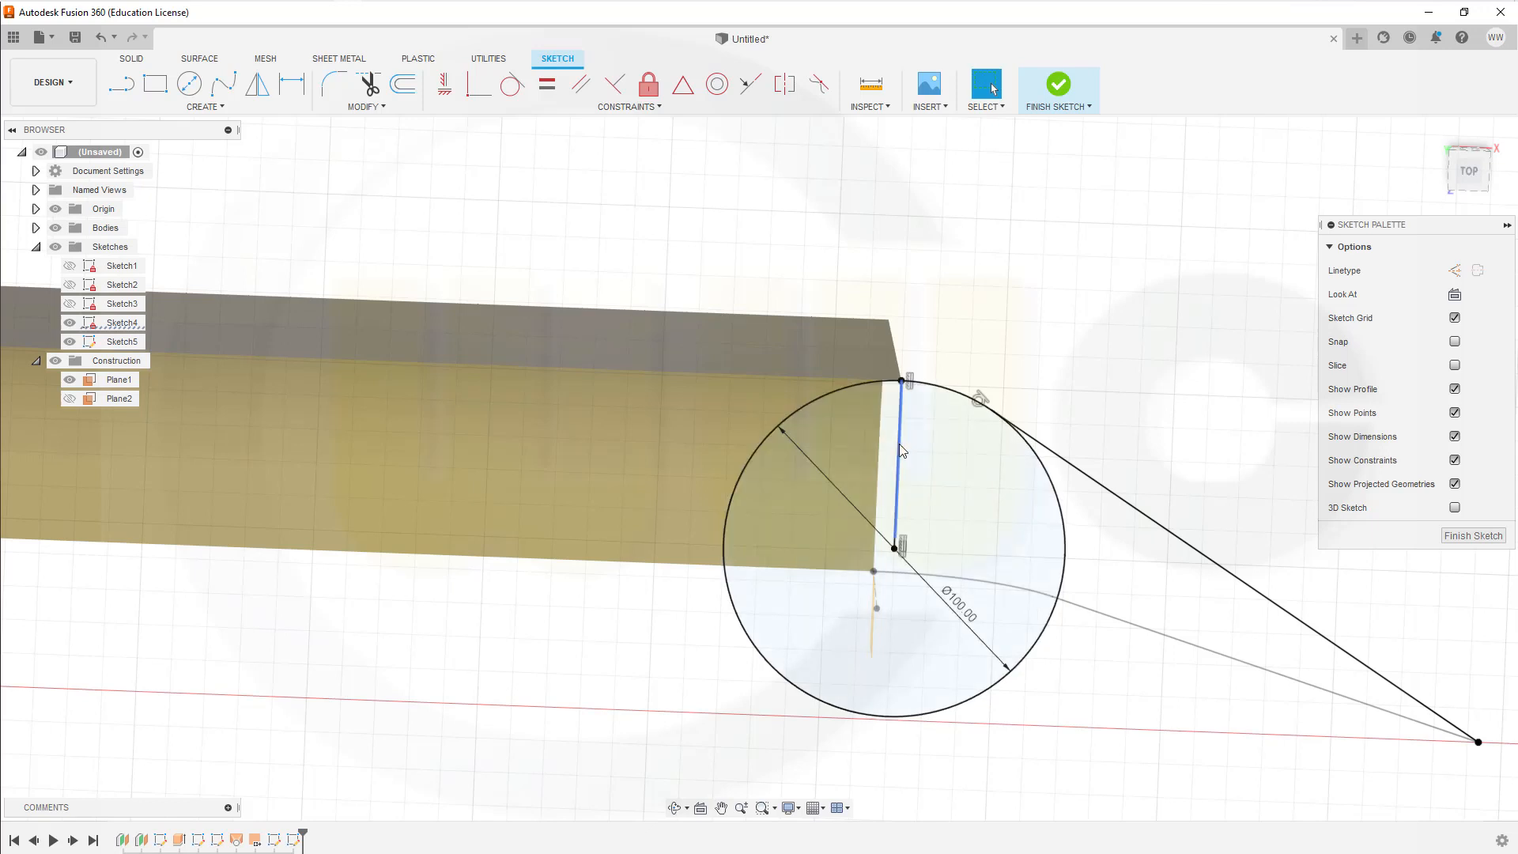
pyautogui.click(900, 450)
pyautogui.rightClick(900, 450)
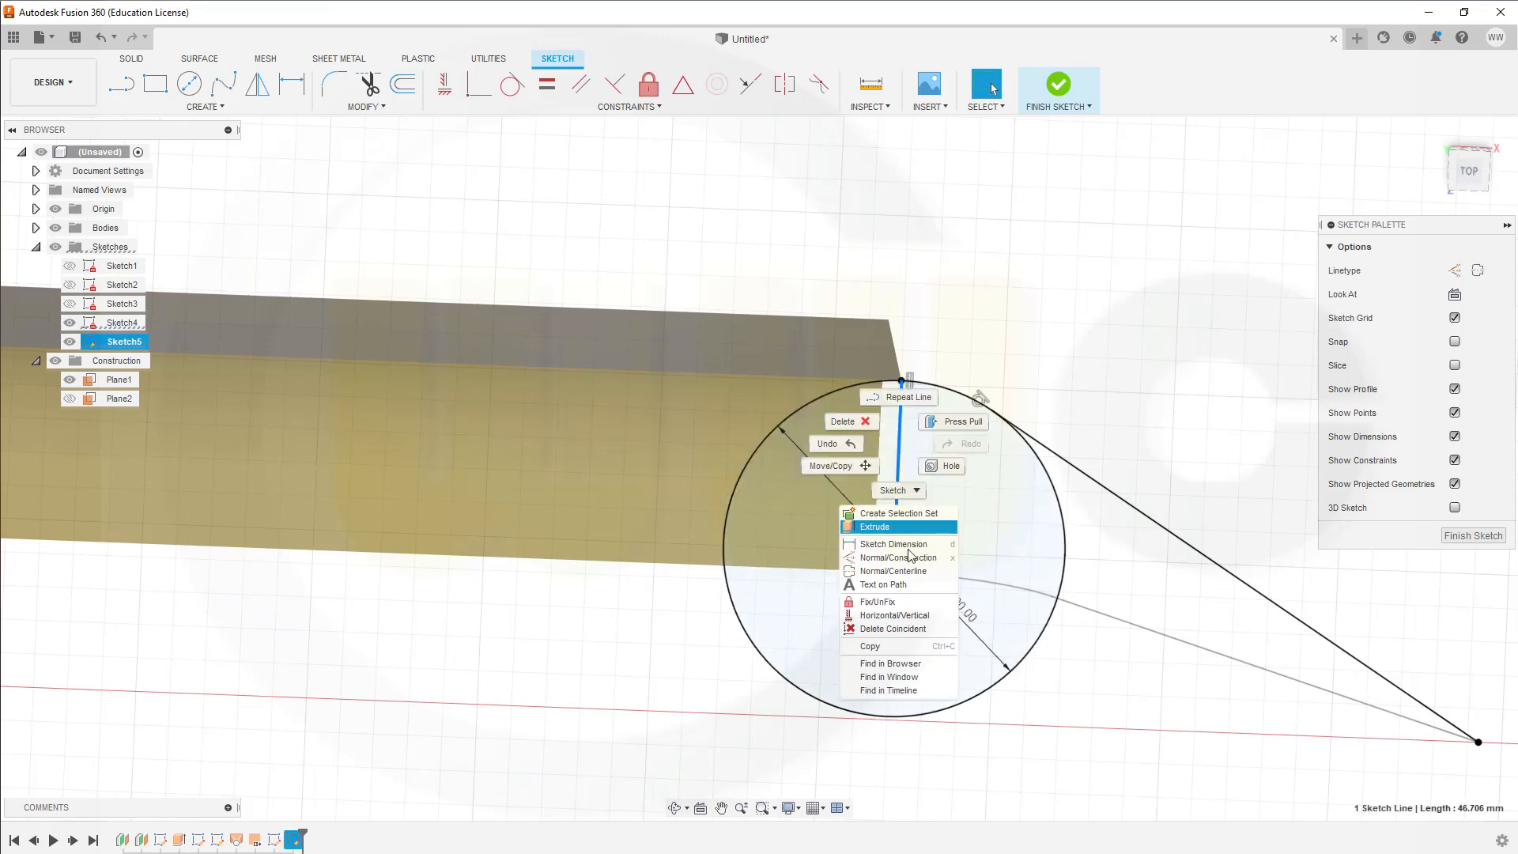
pyautogui.click(877, 557)
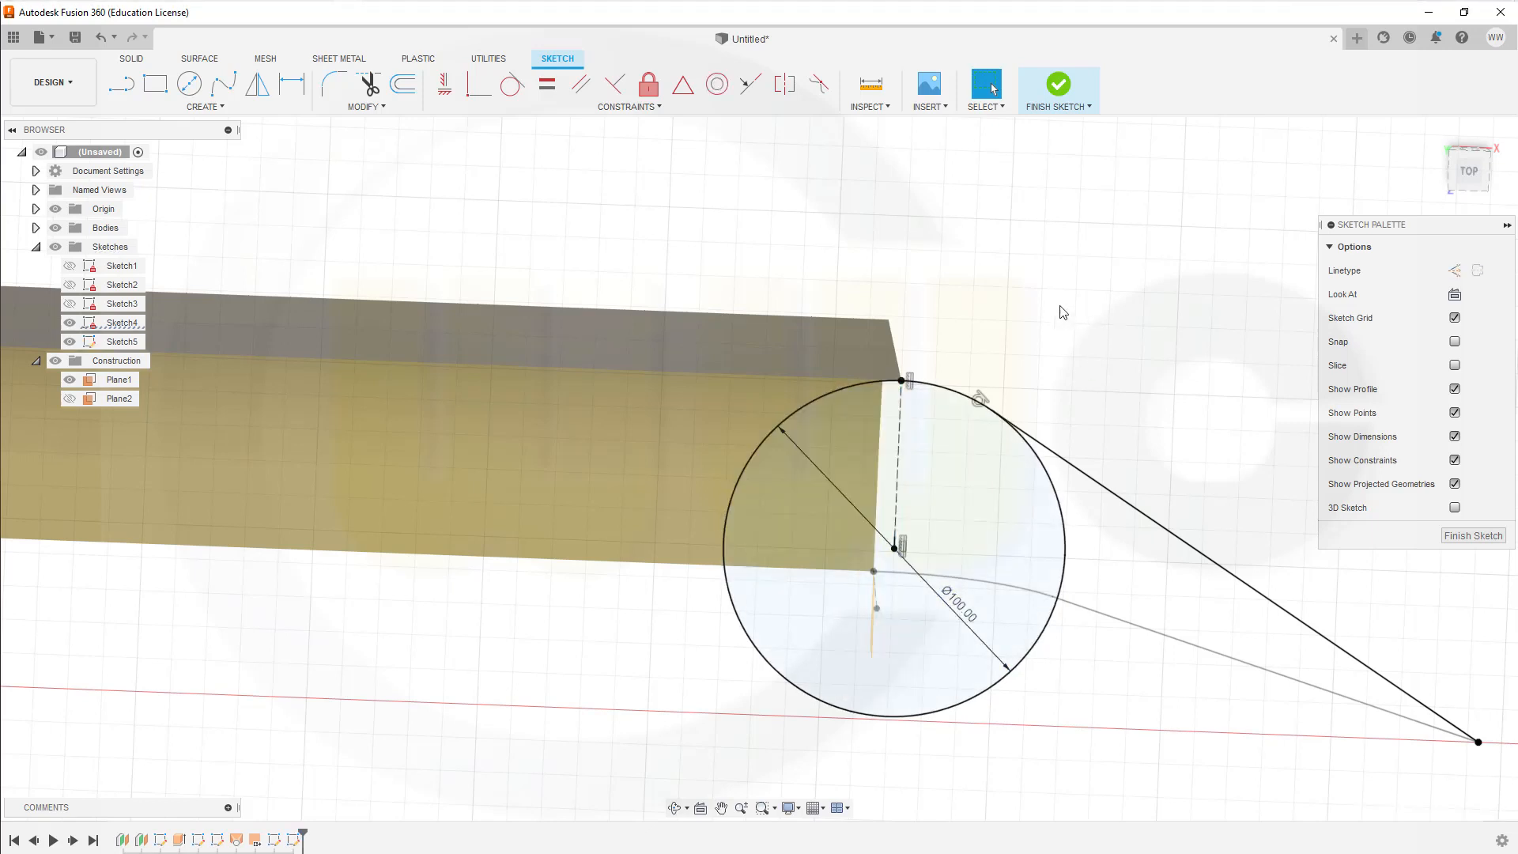
# Step: Trim the 100 mm circle down to the short arc joining the corner point to the slanted line, and finish the sketch
pyautogui.click(368, 84)
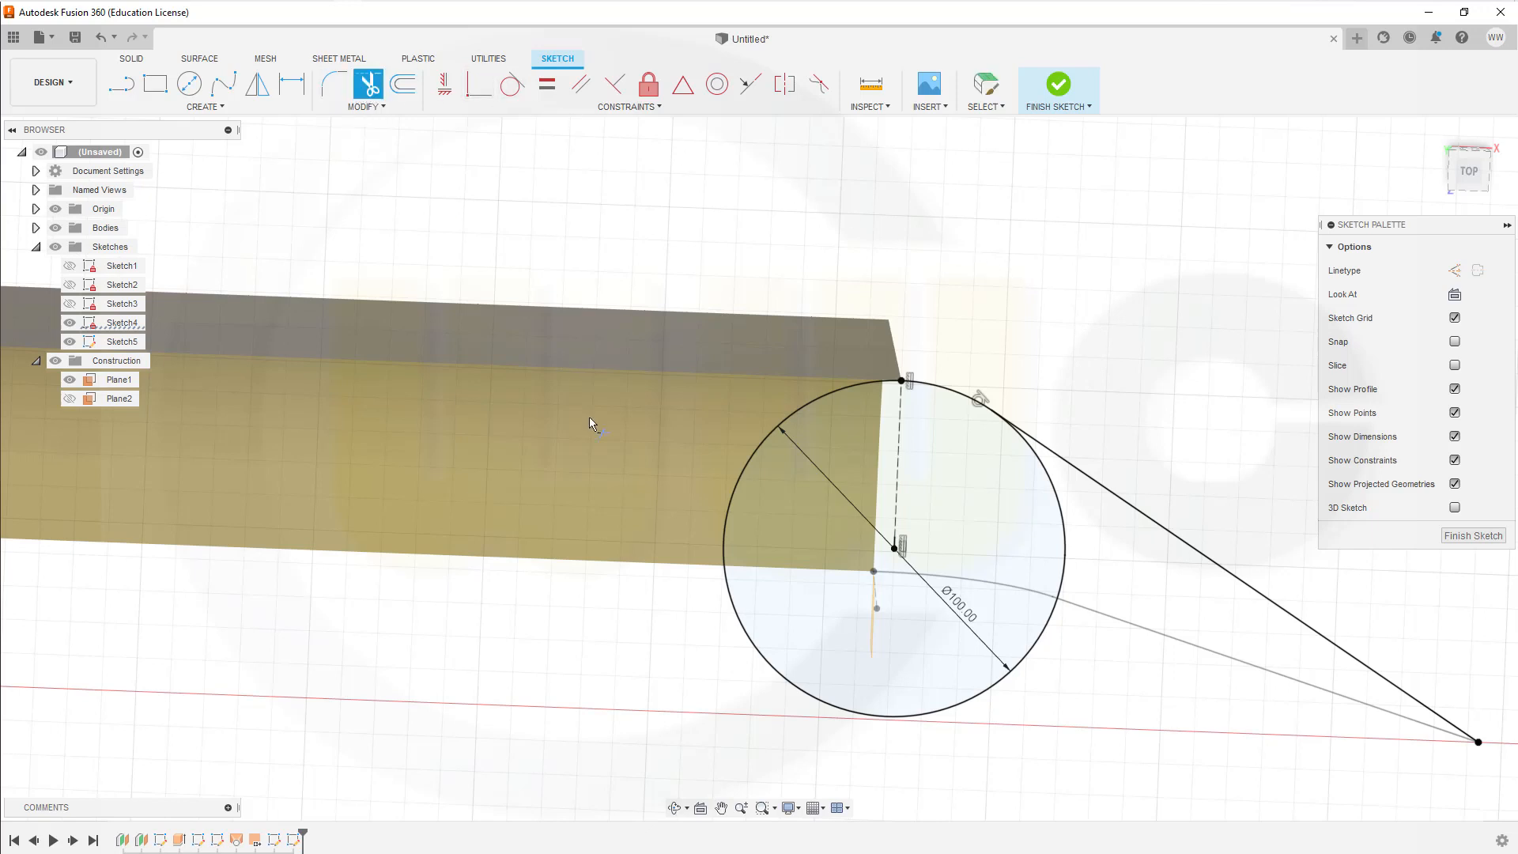
pyautogui.click(744, 614)
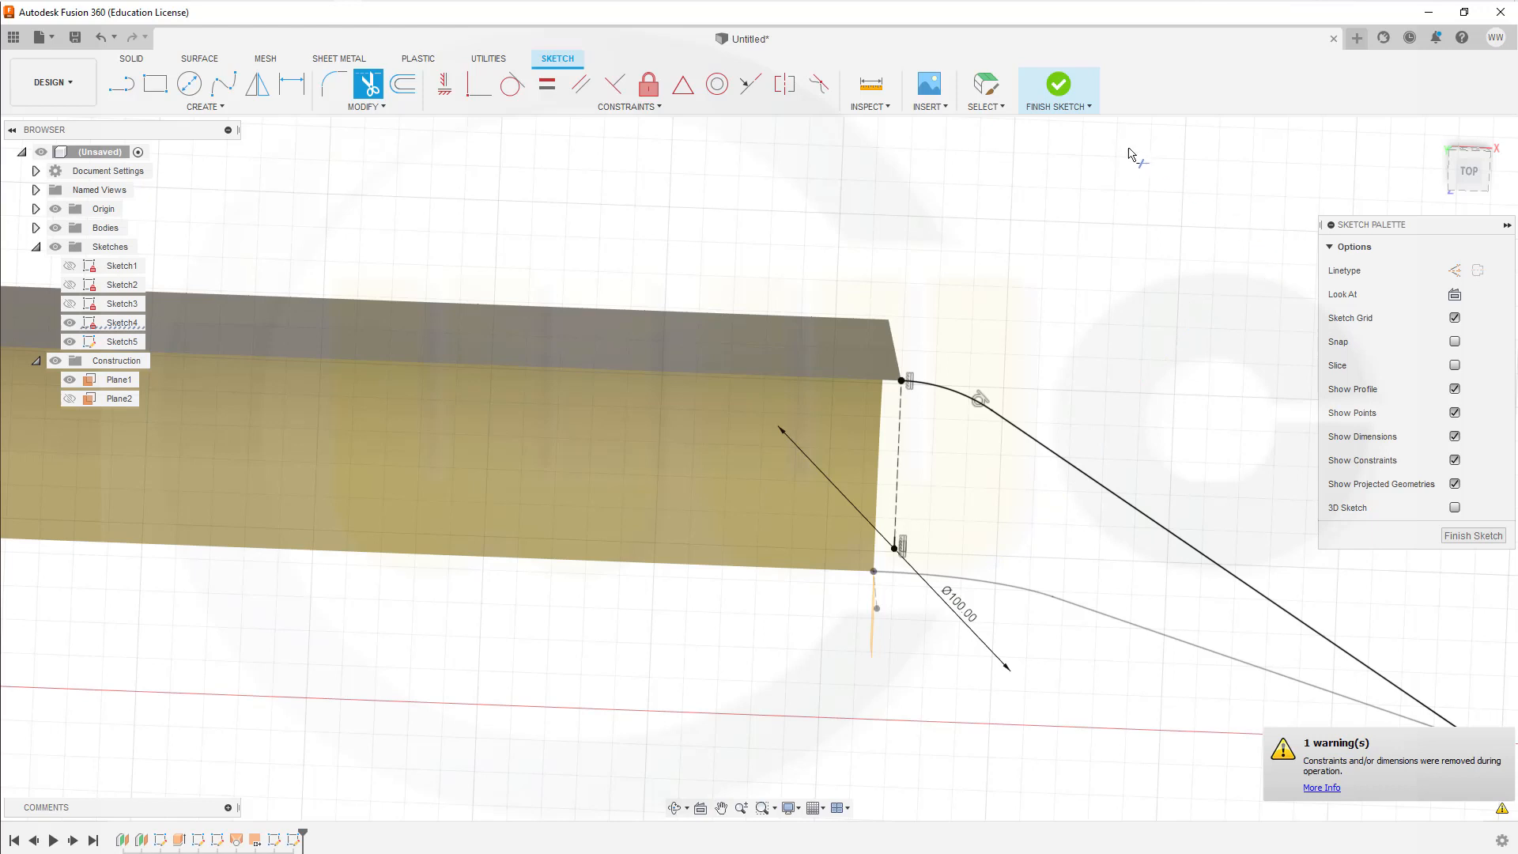
pyautogui.click(1462, 536)
# Step: Start a surface loft with the connected line and arc of the Sketch4 wall profile as the first profile
pyautogui.scroll(5, 1044, 349)
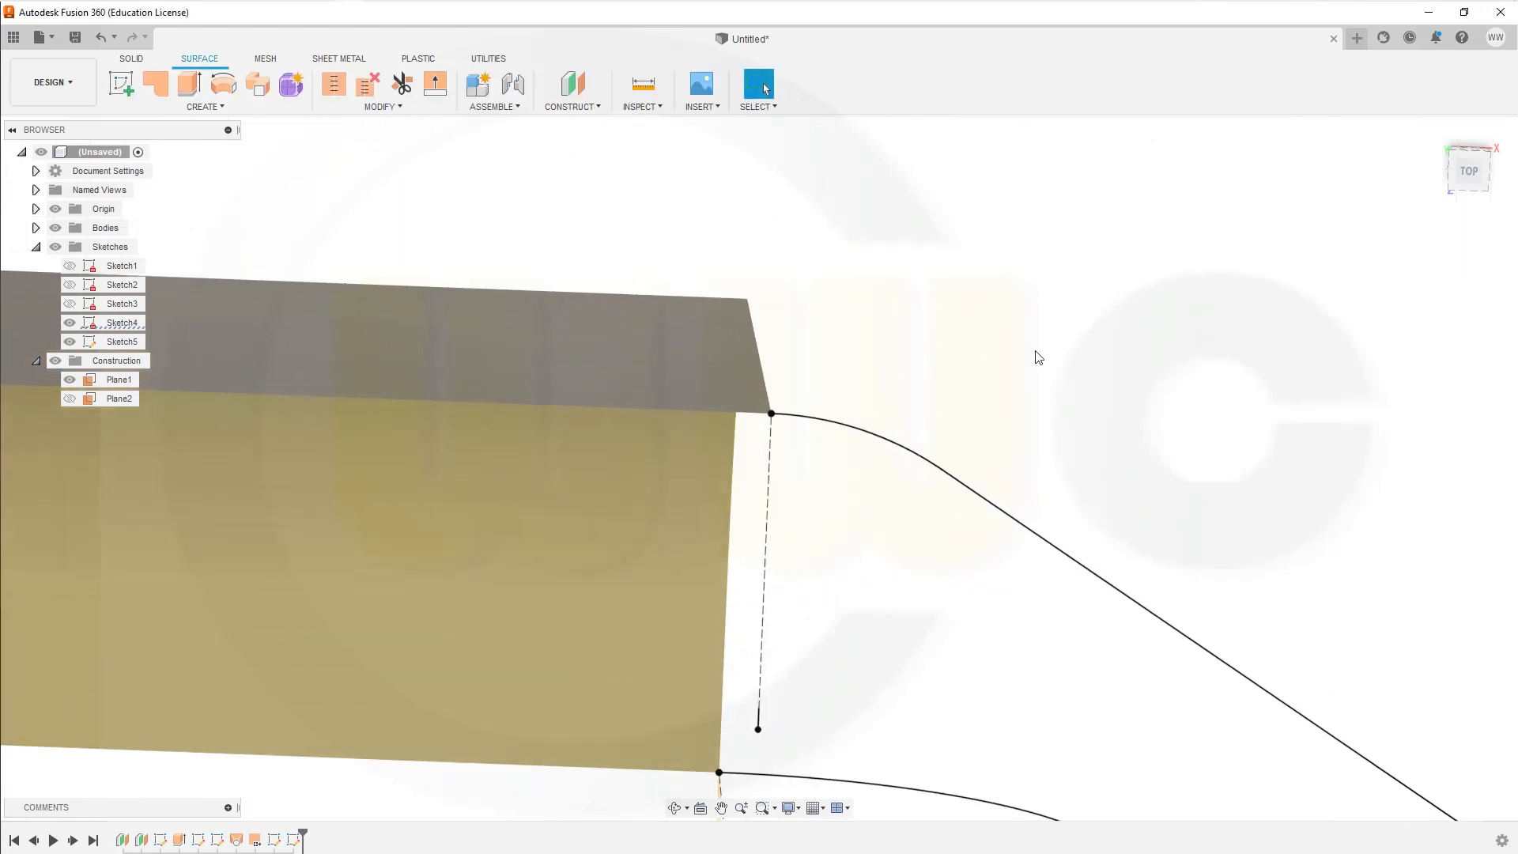
pyautogui.scroll(-4, 1043, 459)
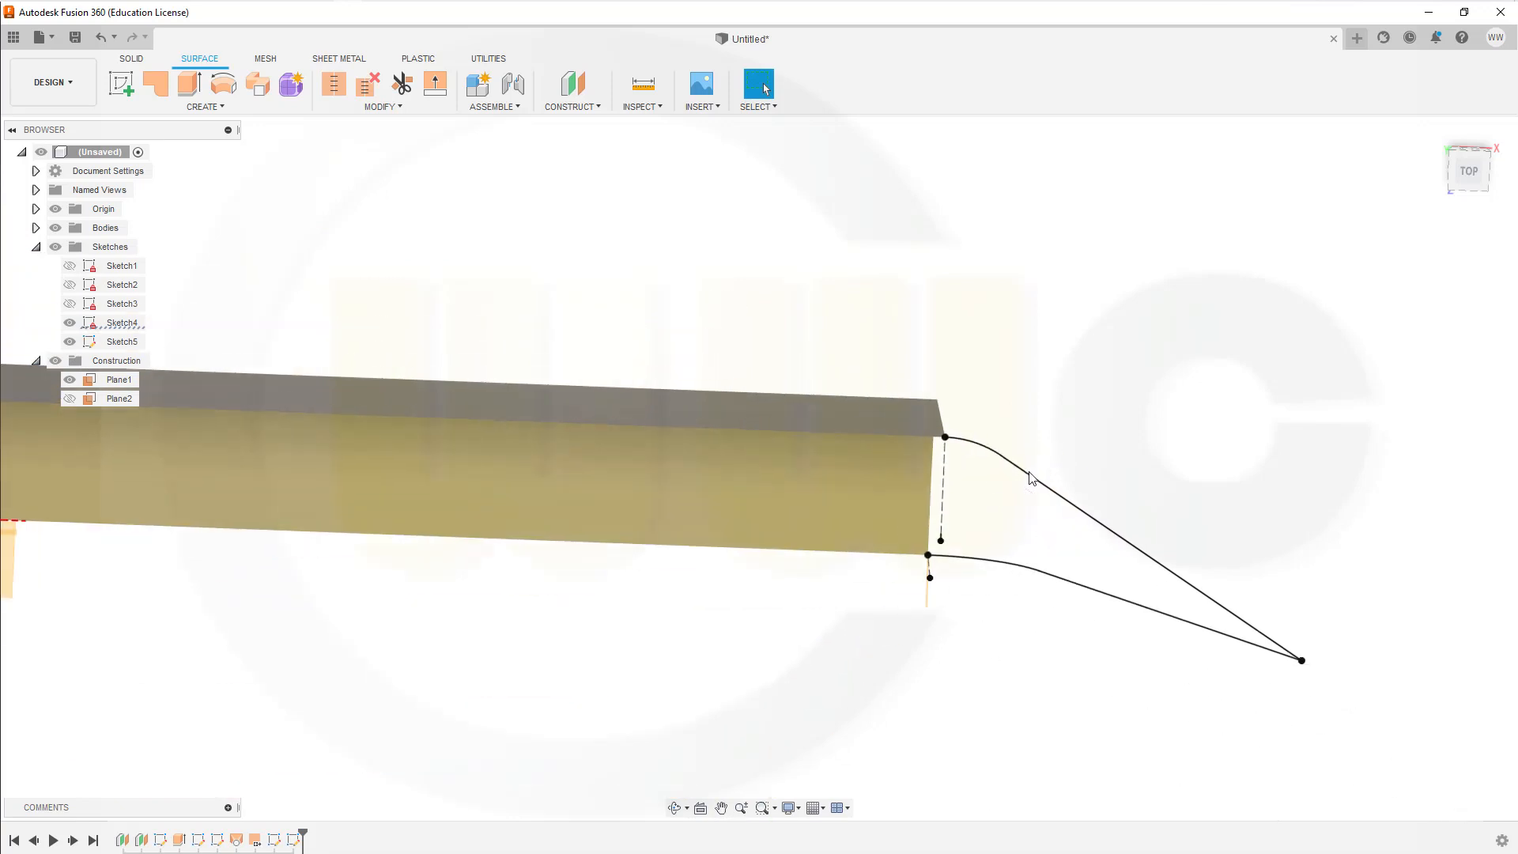
pyautogui.scroll(2, 948, 490)
pyautogui.keyDown('shift'); pyautogui.moveTo(949, 492); pyautogui.dragTo(858, 510, button='middle'); pyautogui.keyUp('shift')
pyautogui.scroll(2, 856, 509)
pyautogui.scroll(-5, 879, 504)
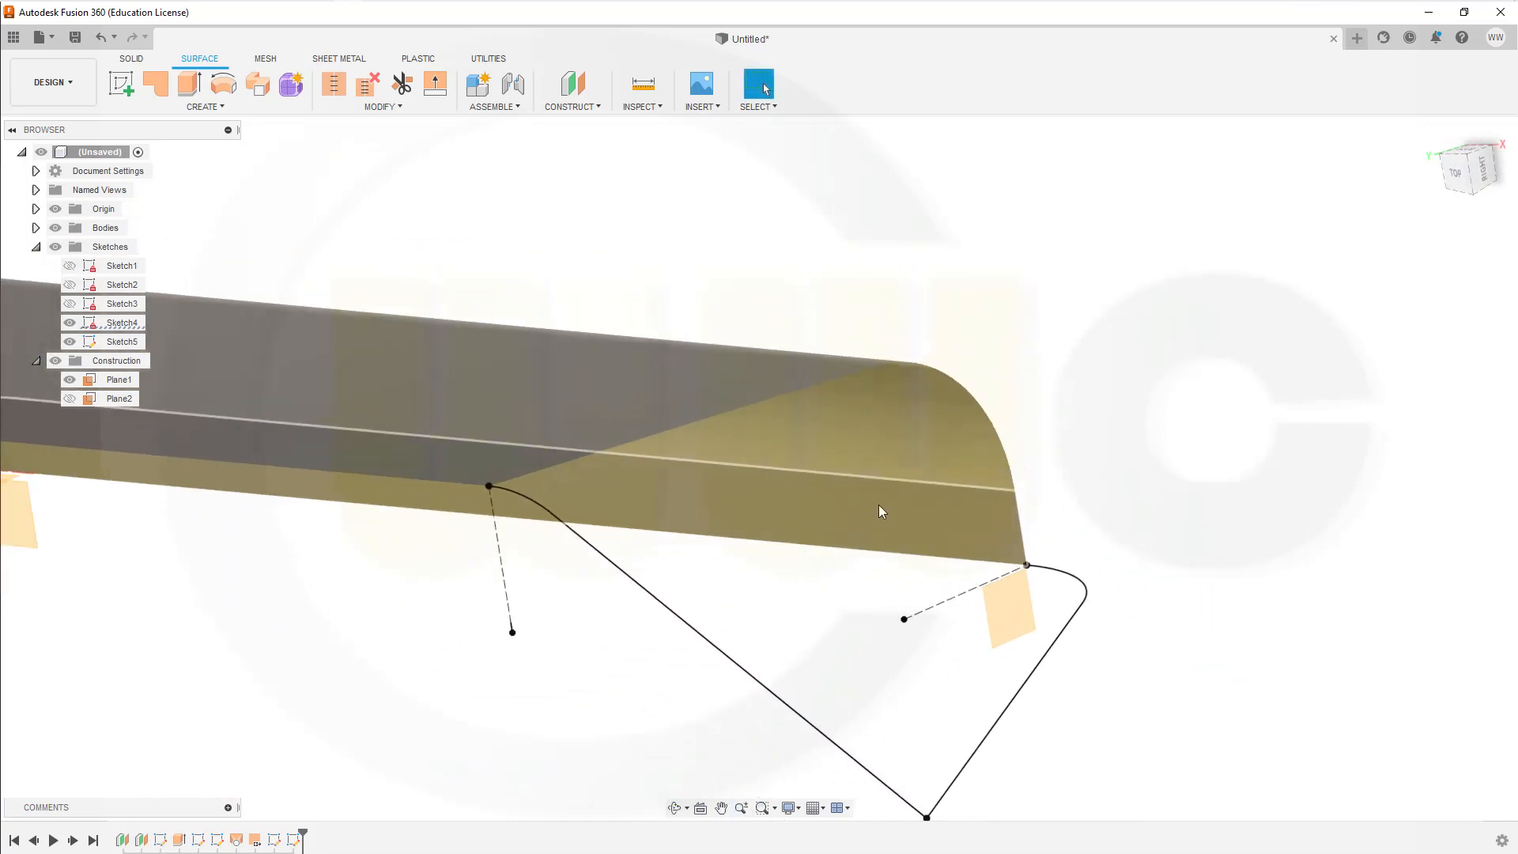
pyautogui.click(222, 108)
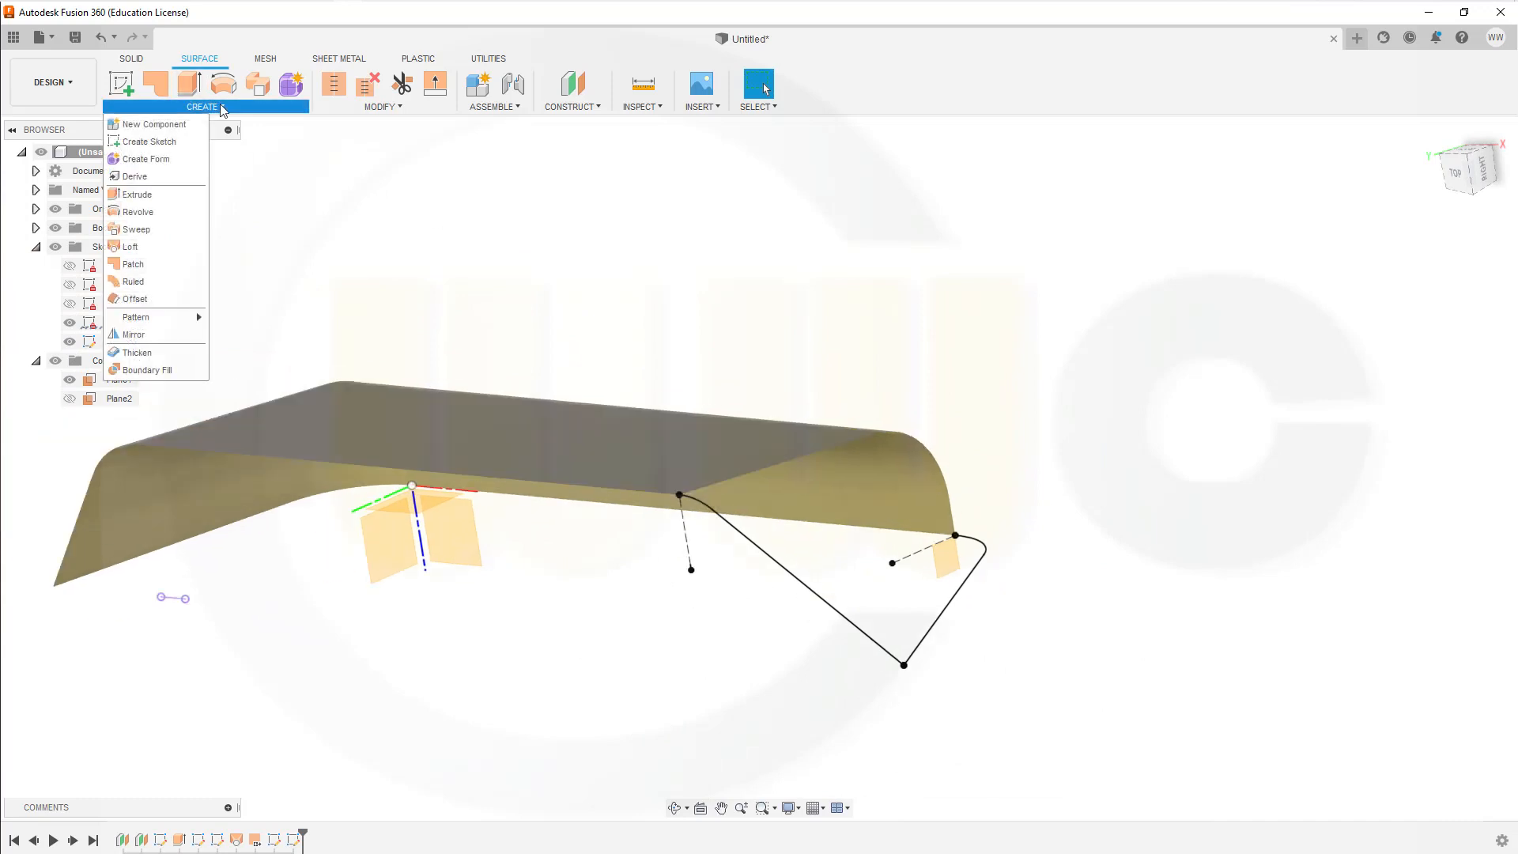
pyautogui.click(131, 246)
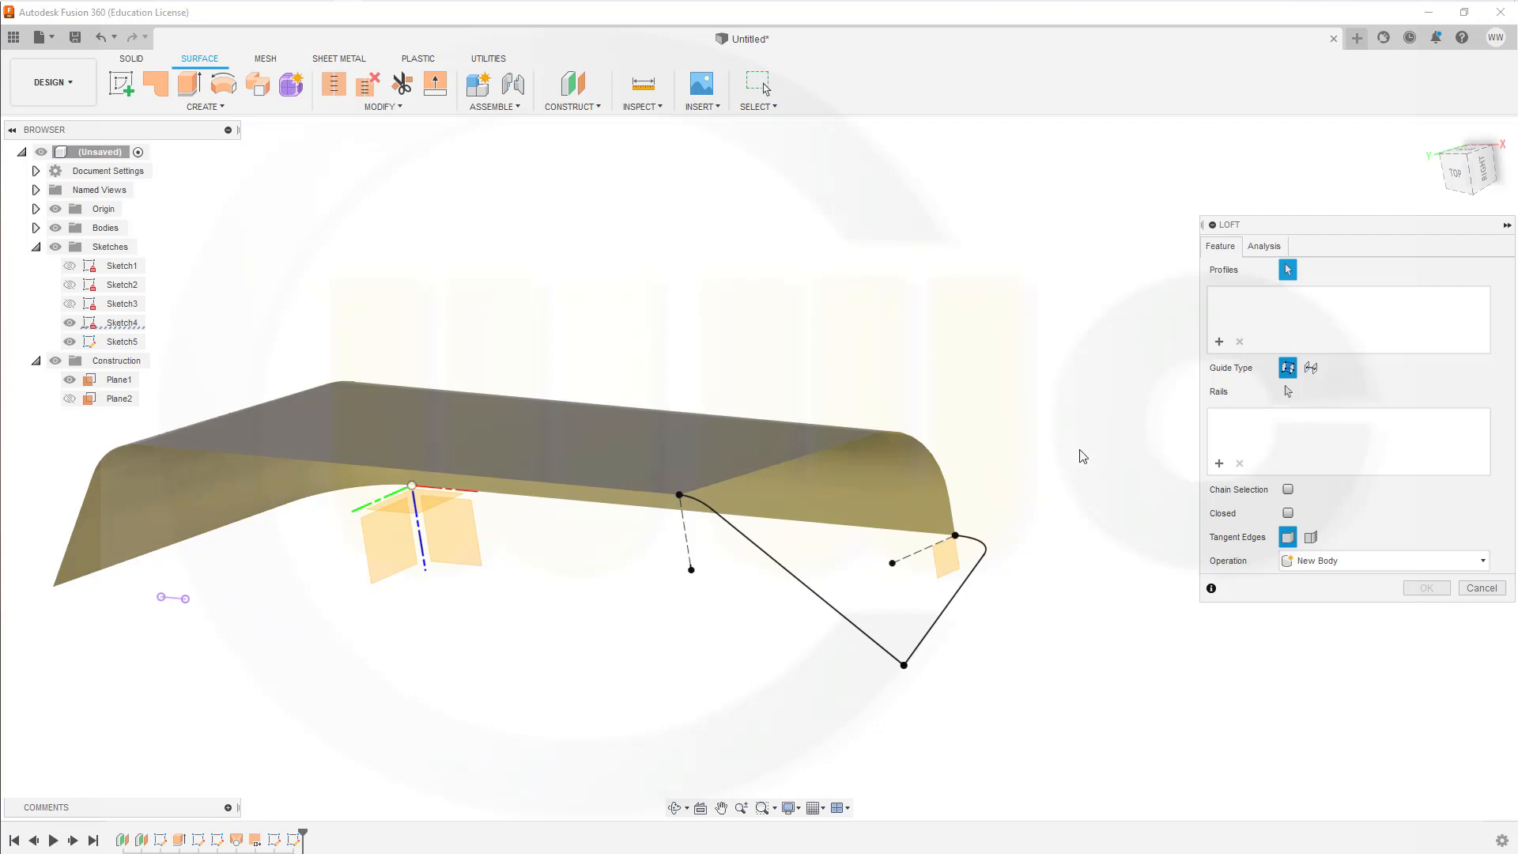
pyautogui.click(923, 643)
pyautogui.scroll(4, 1004, 549)
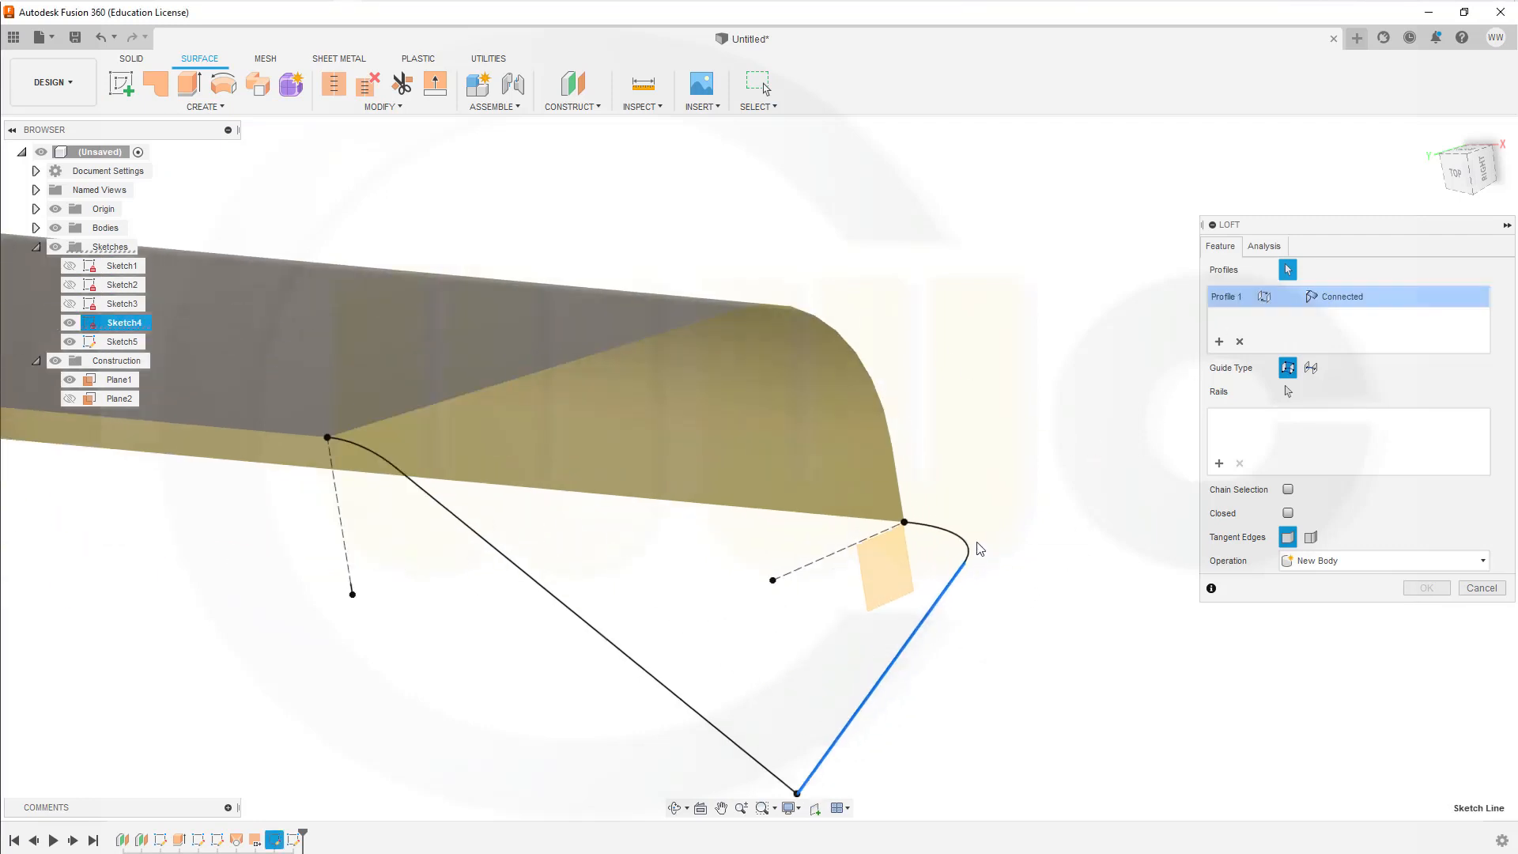
pyautogui.click(971, 551)
pyautogui.scroll(-1, 1071, 573)
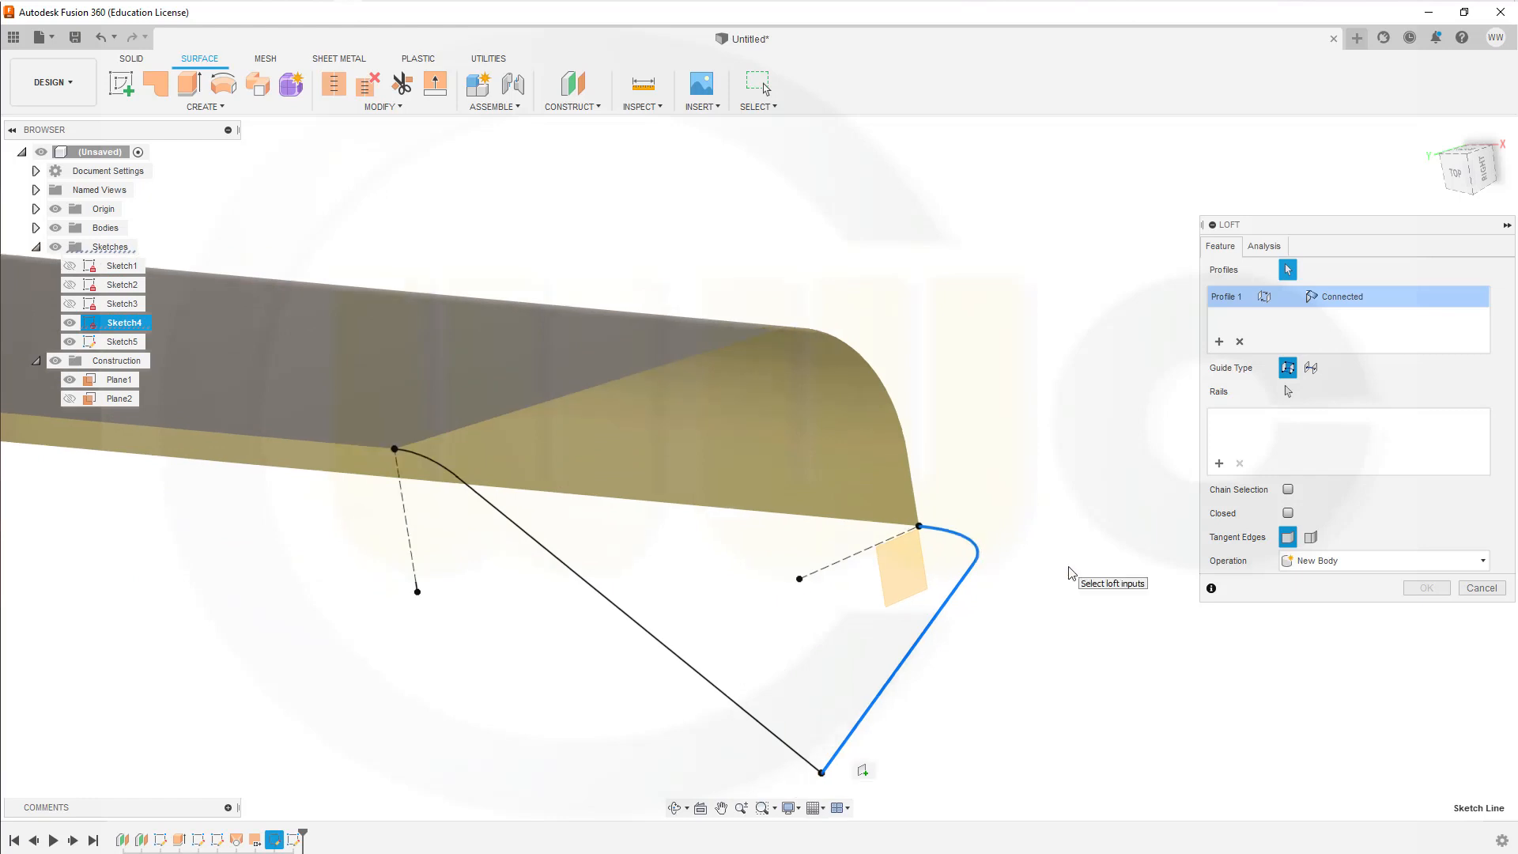
pyautogui.scroll(-1, 1071, 574)
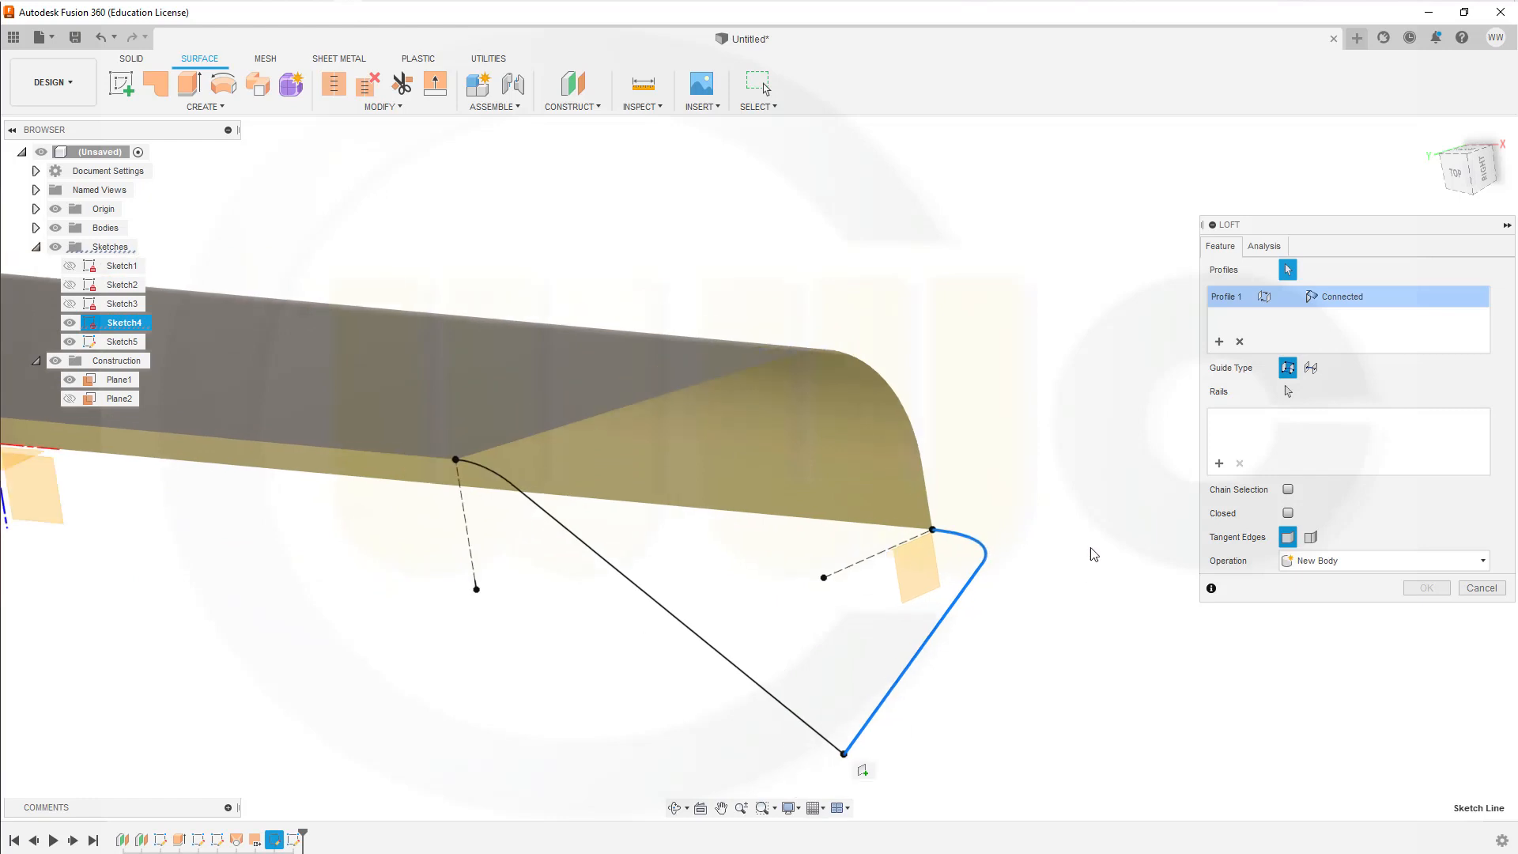
# Step: Add the main surface's end edge as second profile and the Sketch5 line and arc as rail, creating the loft as a new body
pyautogui.click(1219, 344)
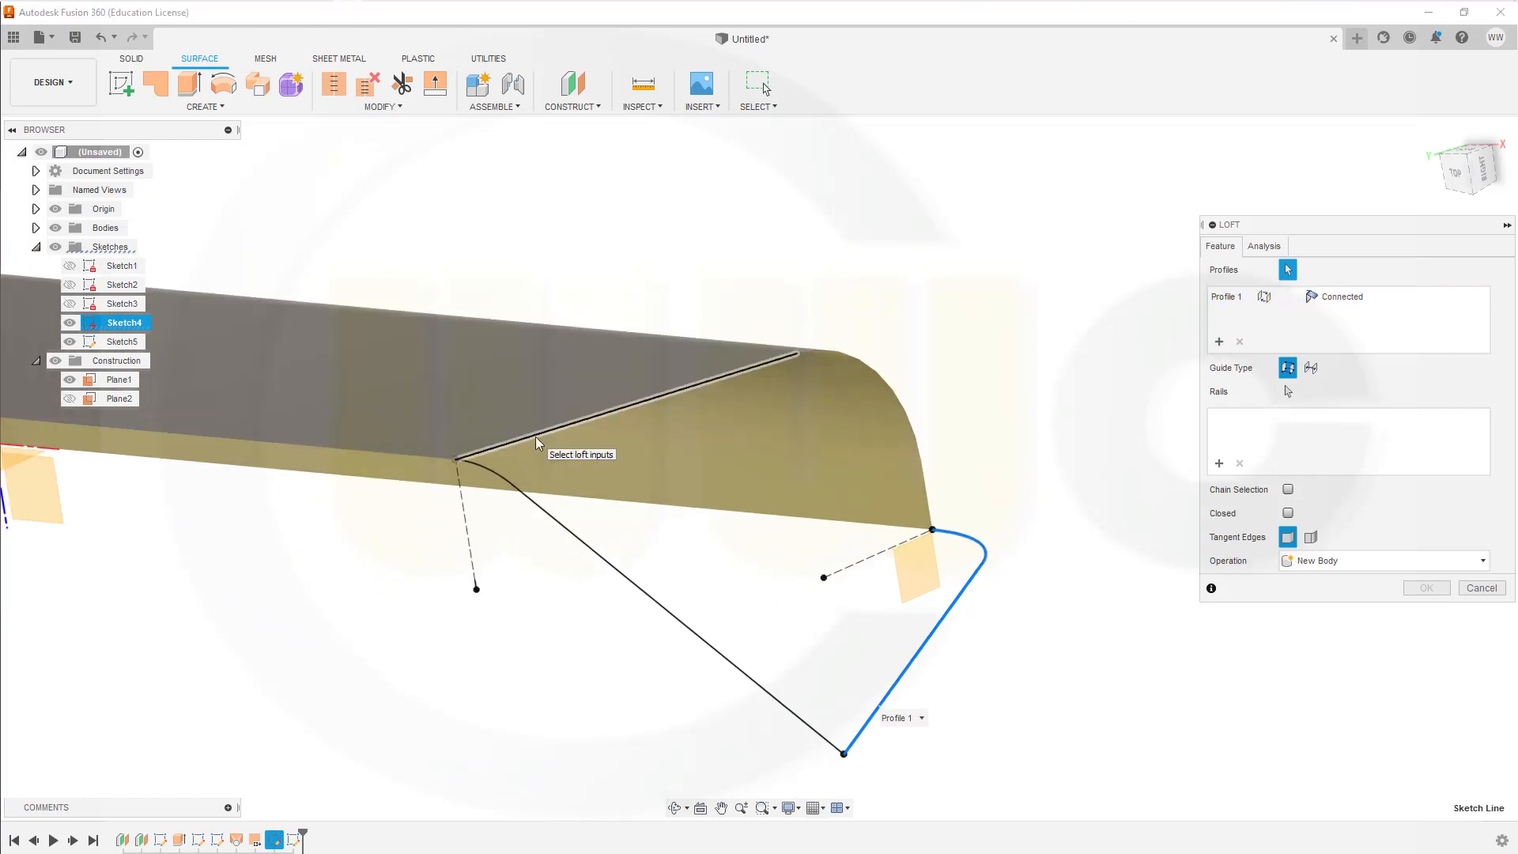
pyautogui.click(537, 443)
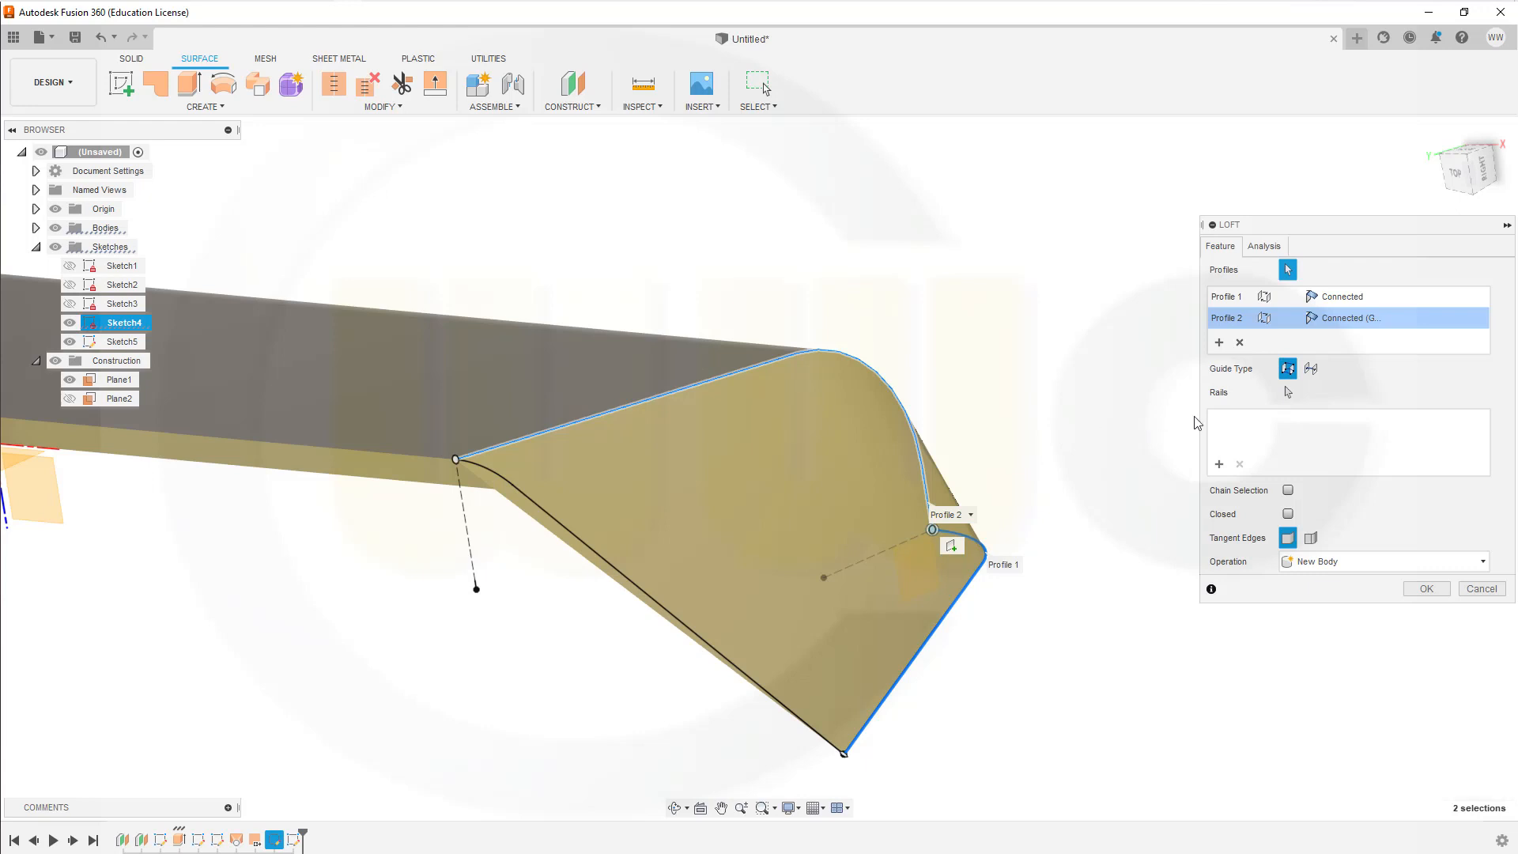
pyautogui.click(1218, 464)
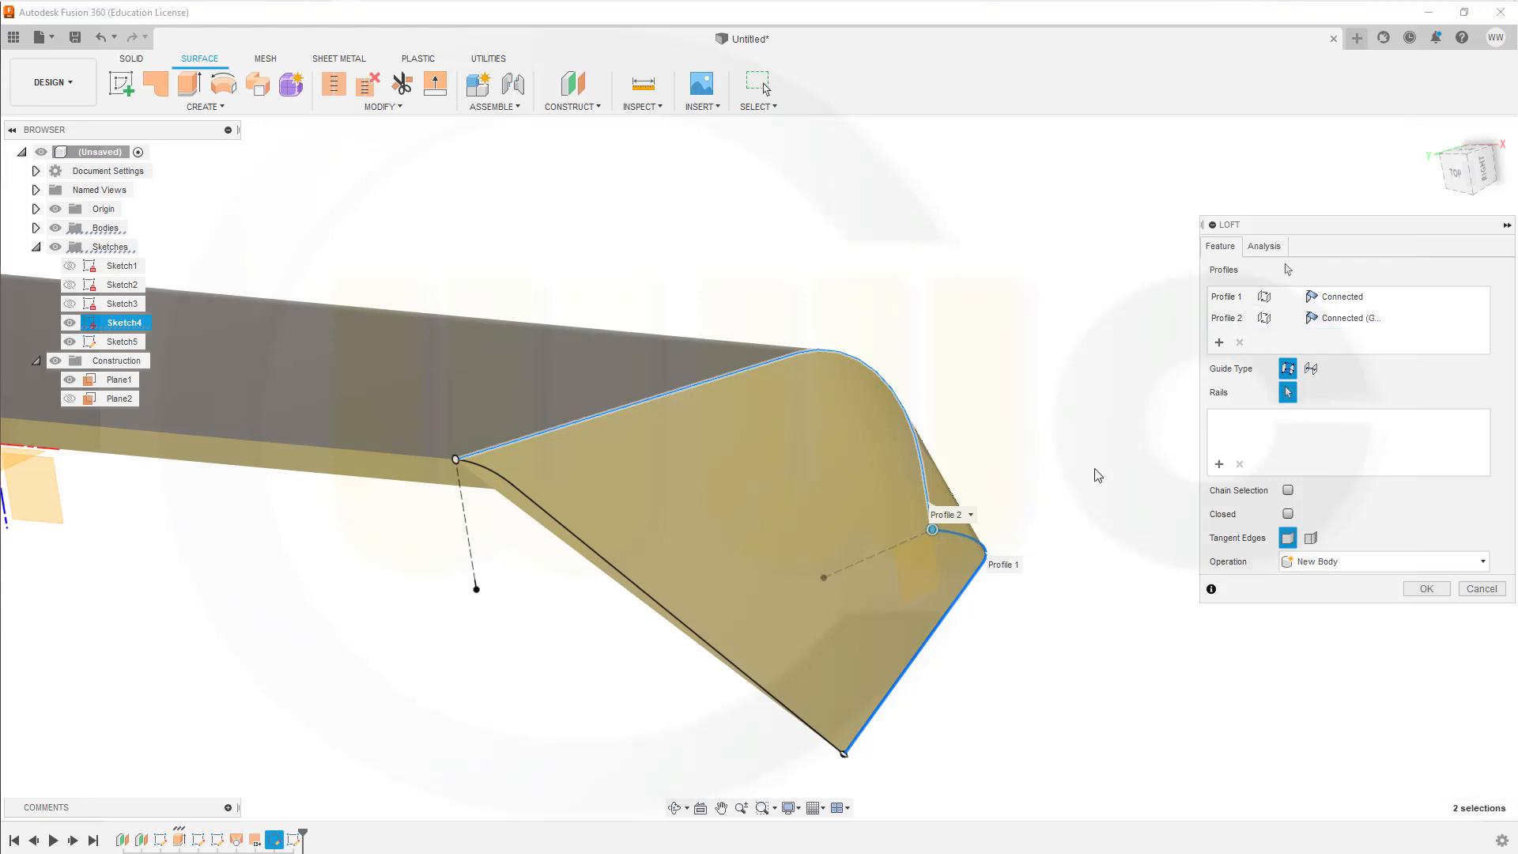
pyautogui.click(572, 535)
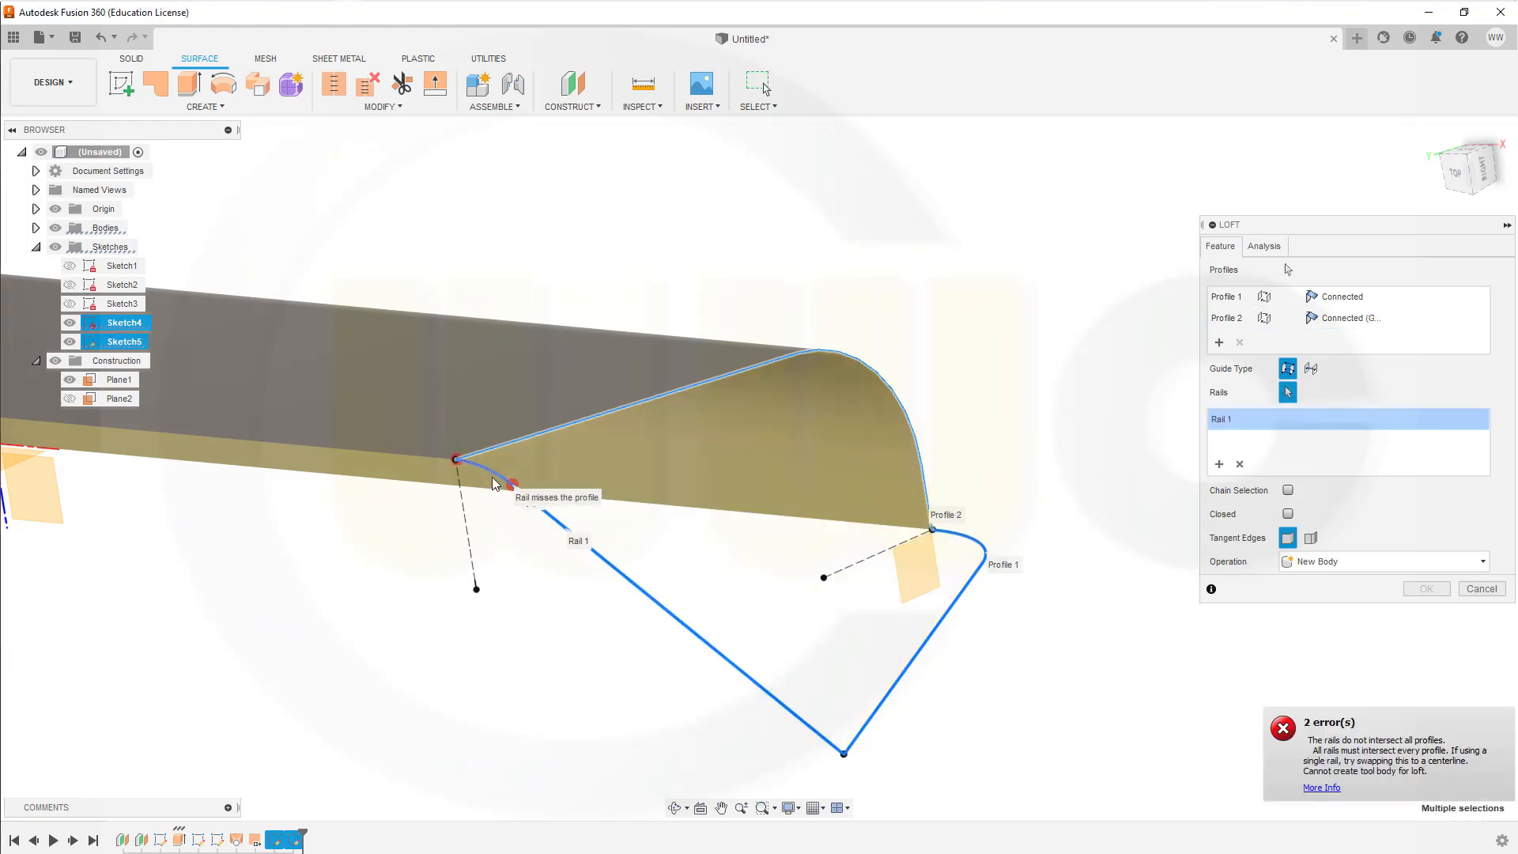
pyautogui.click(492, 477)
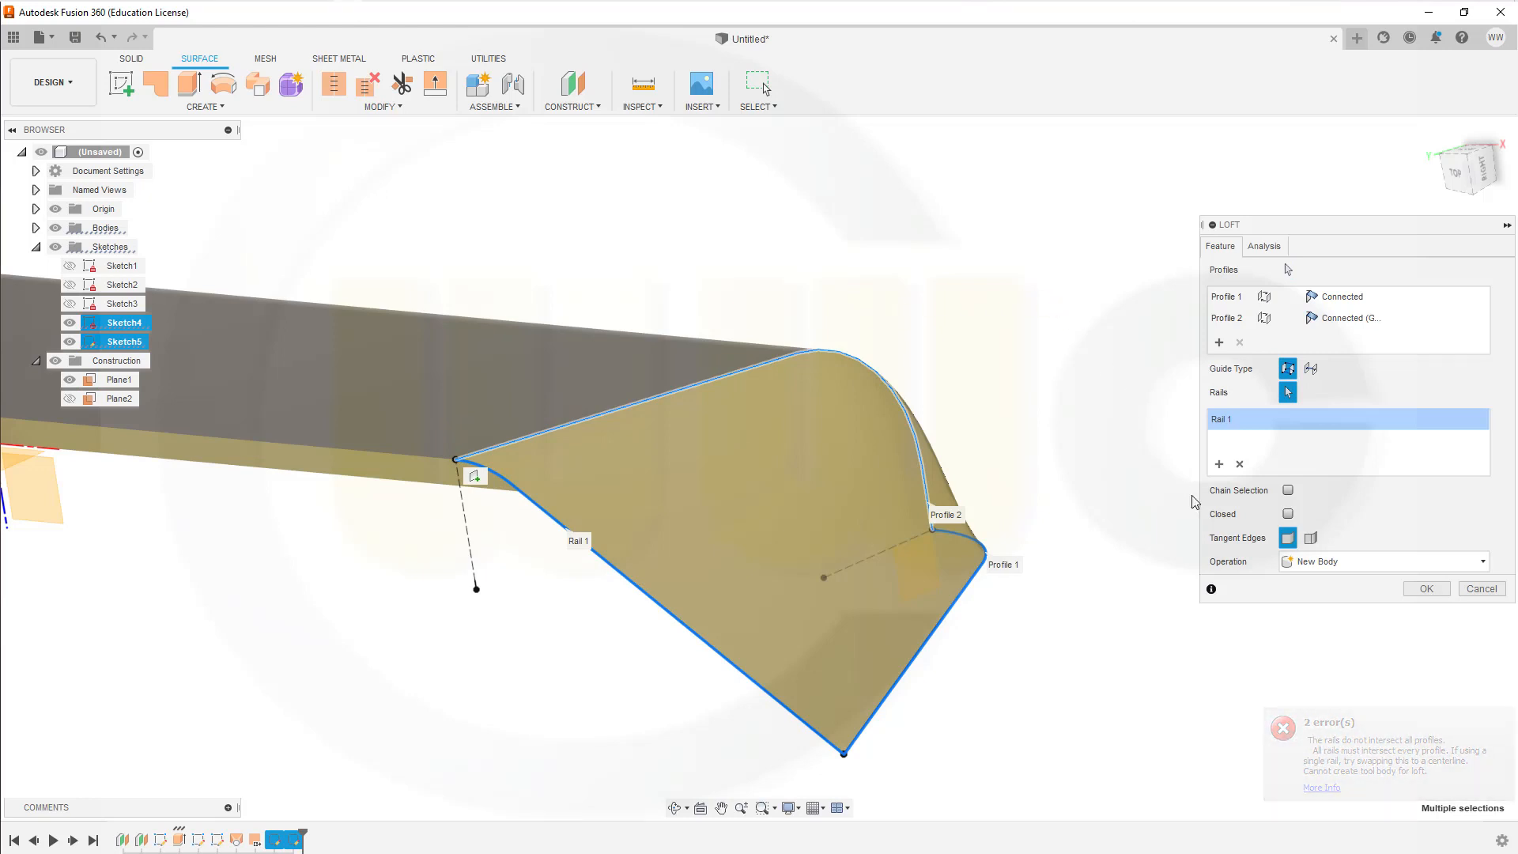
pyautogui.click(1426, 589)
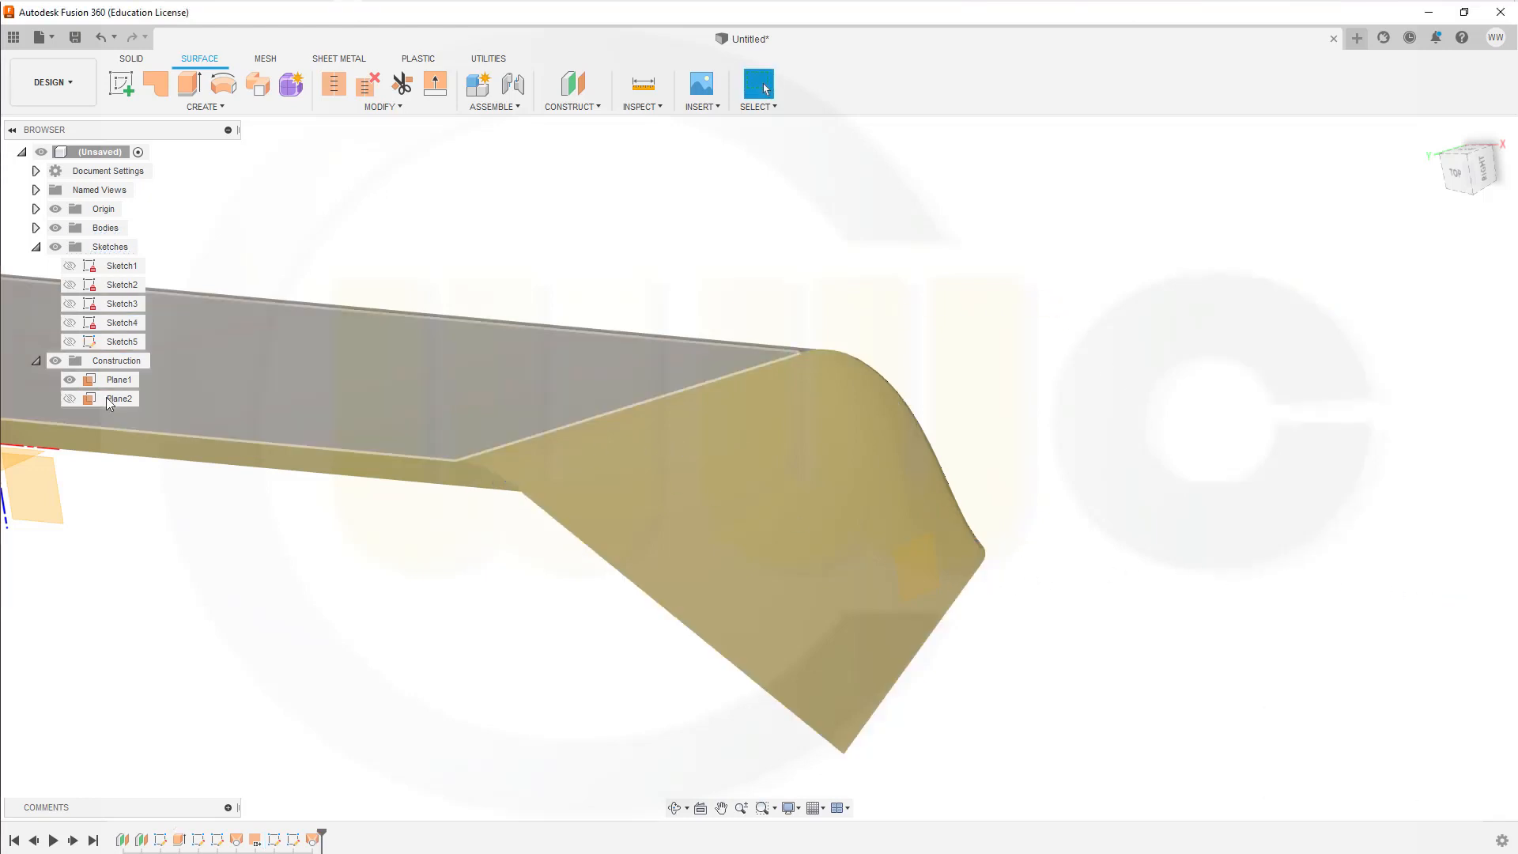
# Step: Edit the new end loft so that Profile 2, at the main surface's edge, uses Tangent (G1) continuity
pyautogui.doubleClick(313, 840)
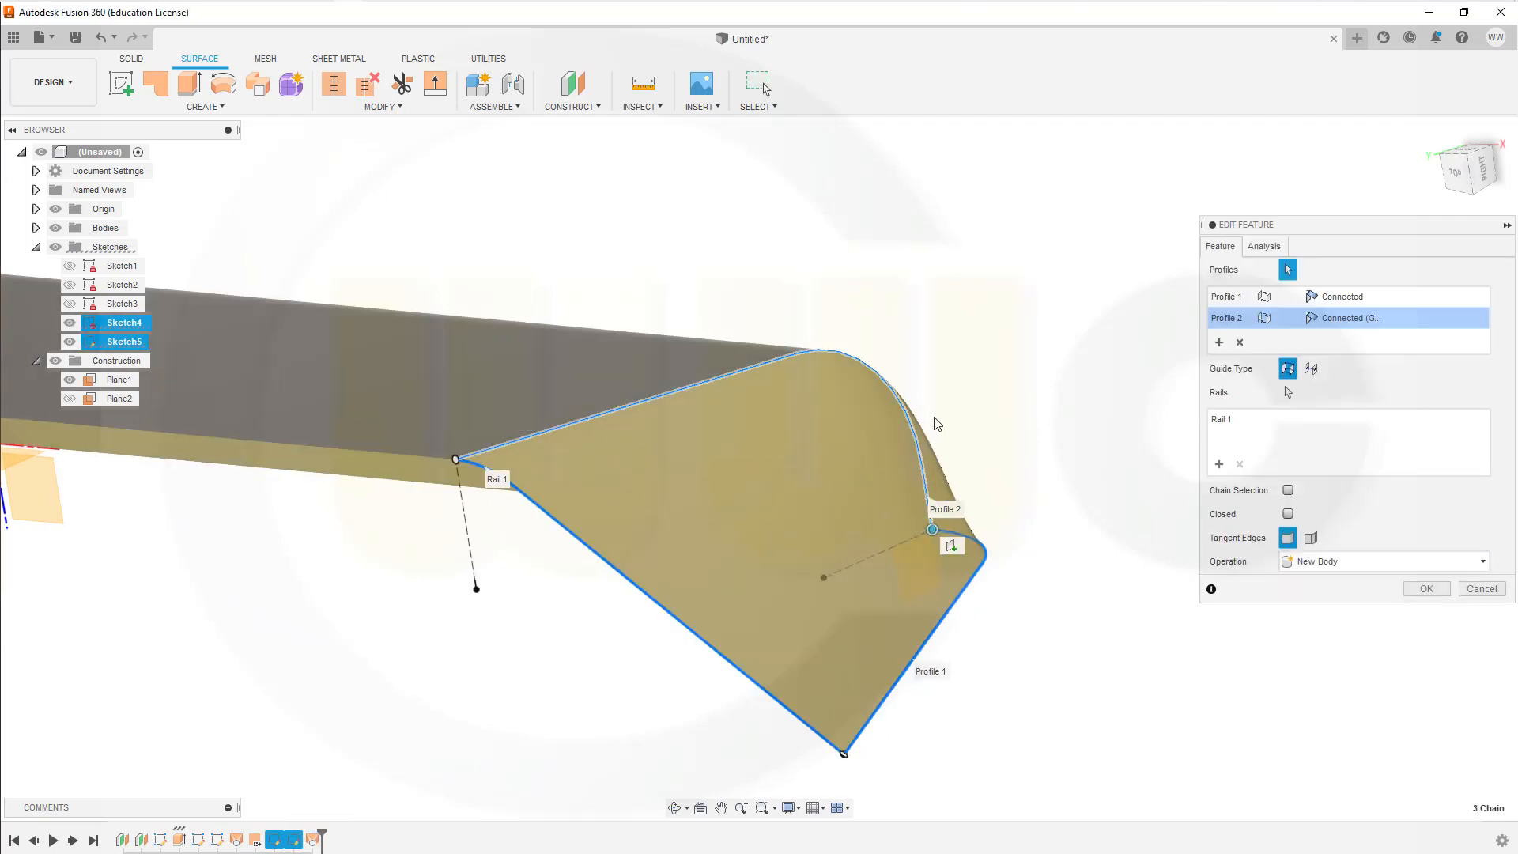
pyautogui.click(1348, 318)
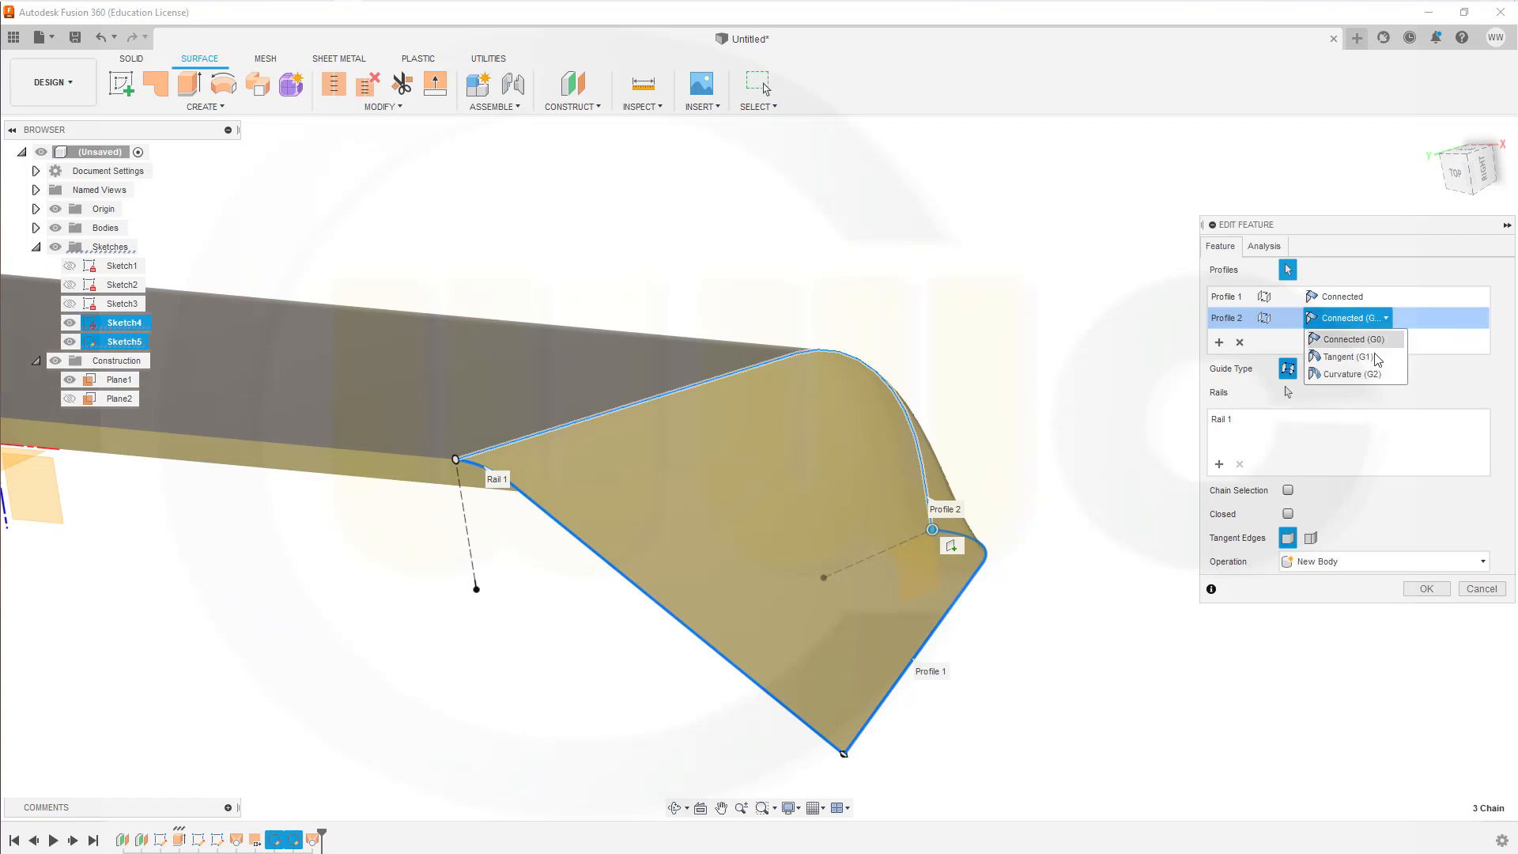
pyautogui.click(1348, 356)
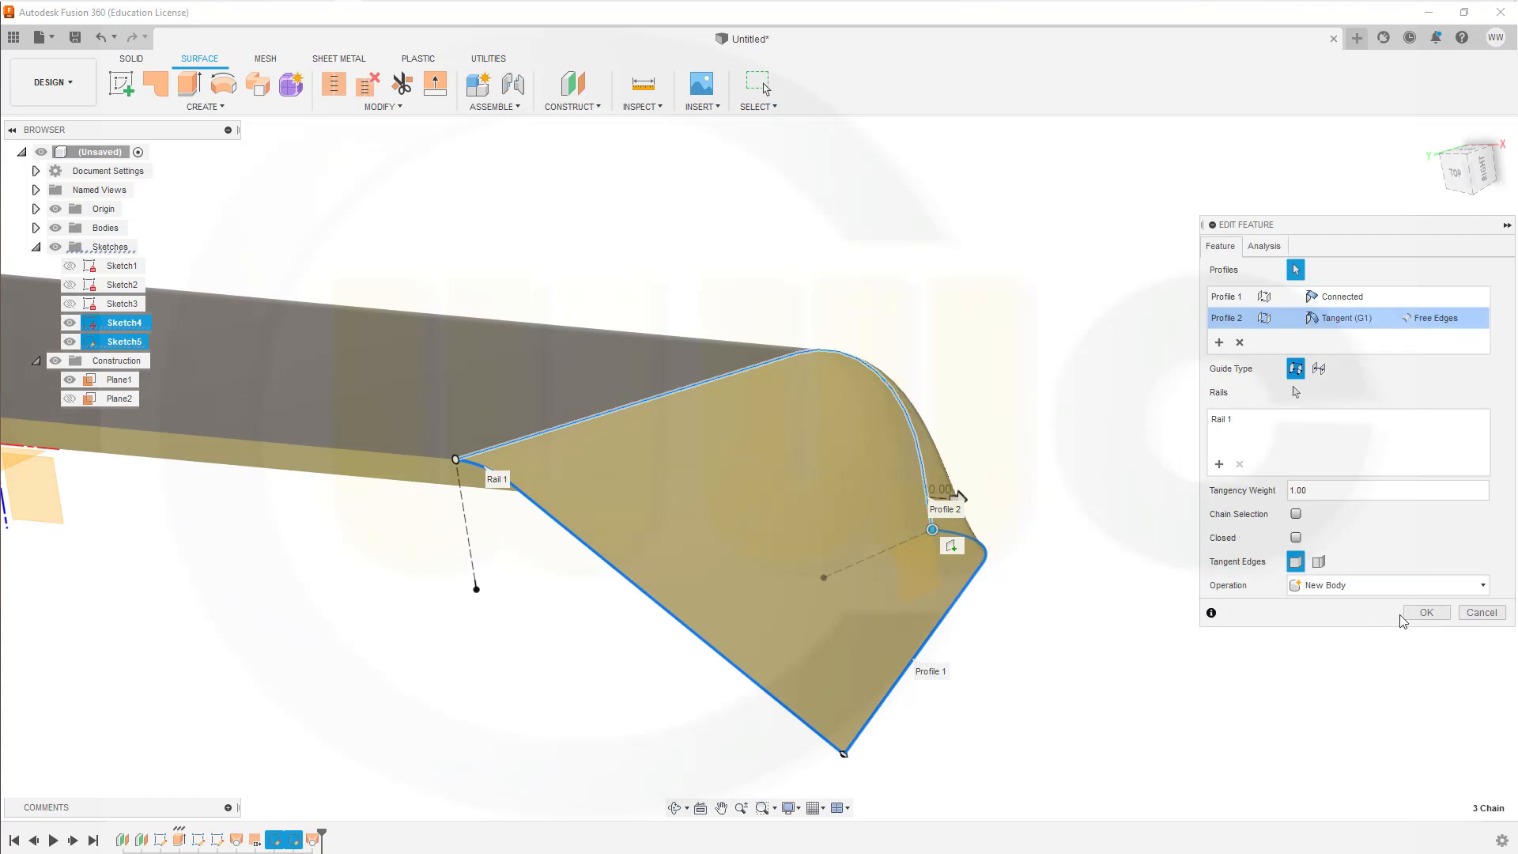
pyautogui.click(1425, 611)
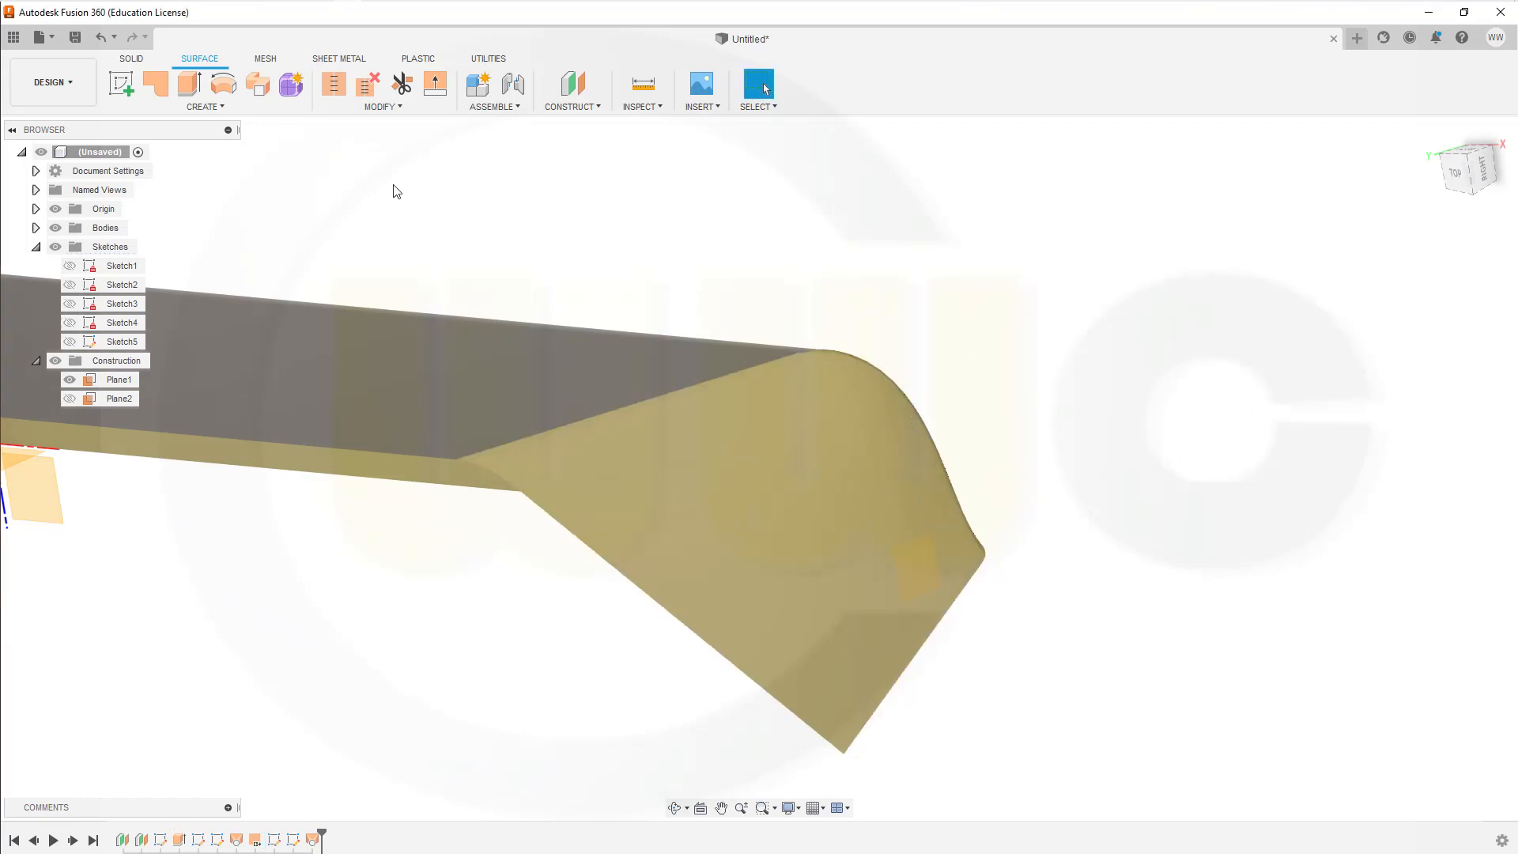
# Step: Reverse the normal of the newly lofted end surface
pyautogui.click(383, 108)
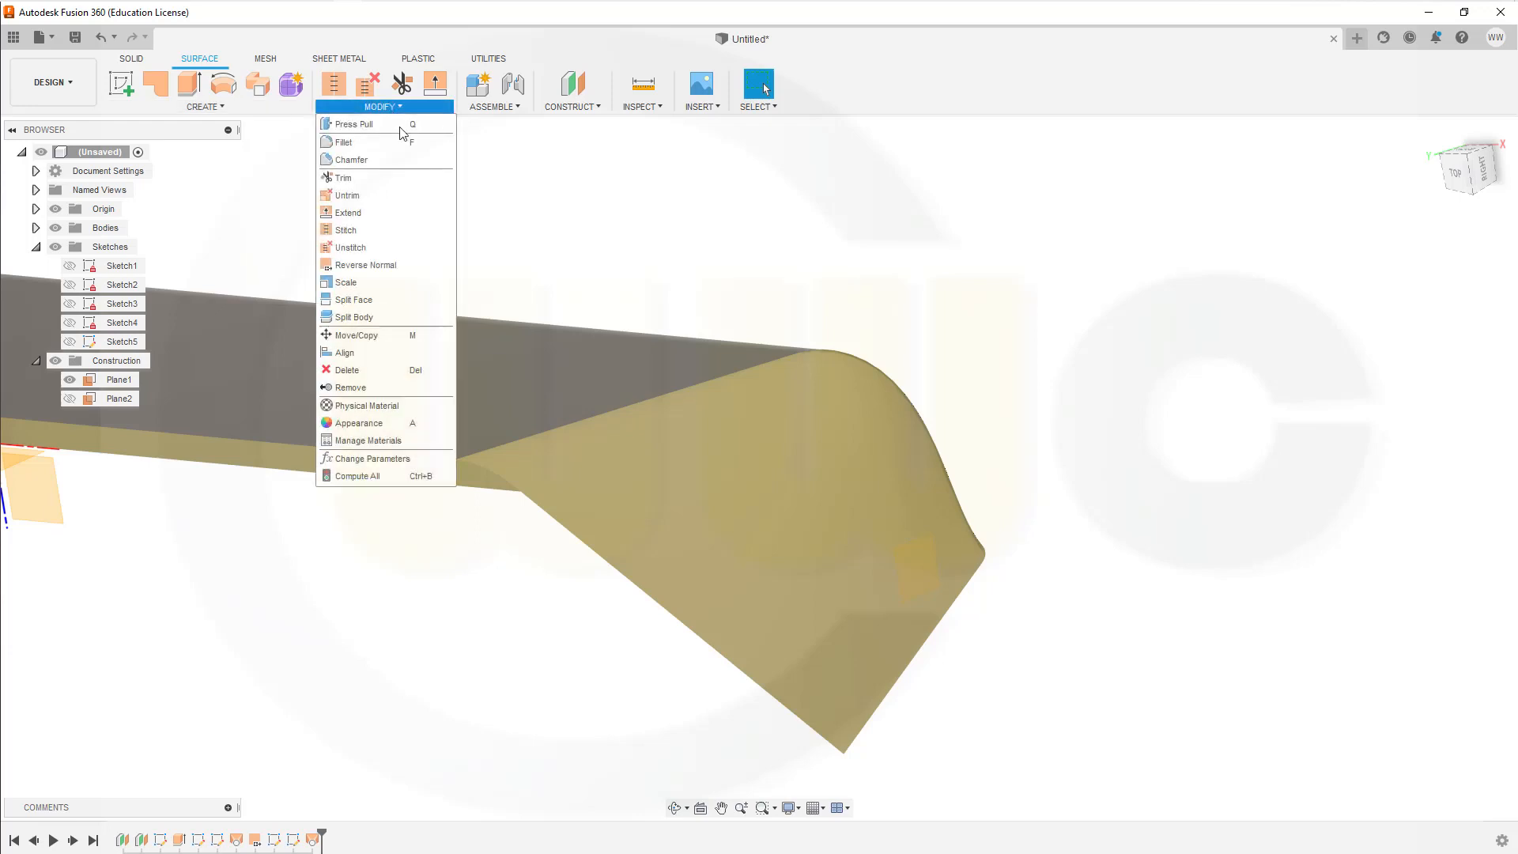
pyautogui.click(386, 264)
pyautogui.click(783, 523)
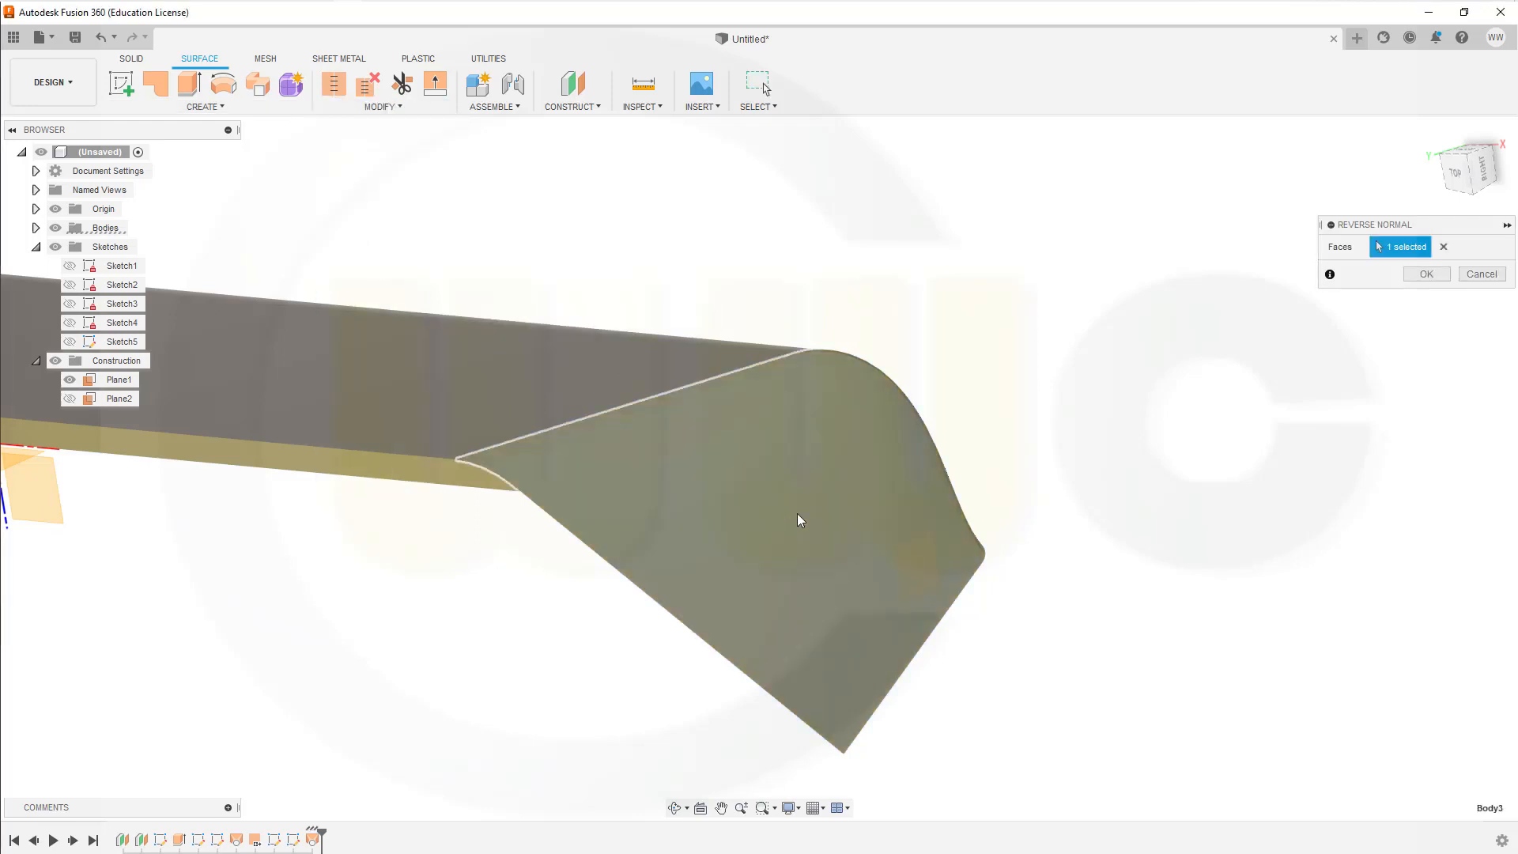
pyautogui.click(1429, 280)
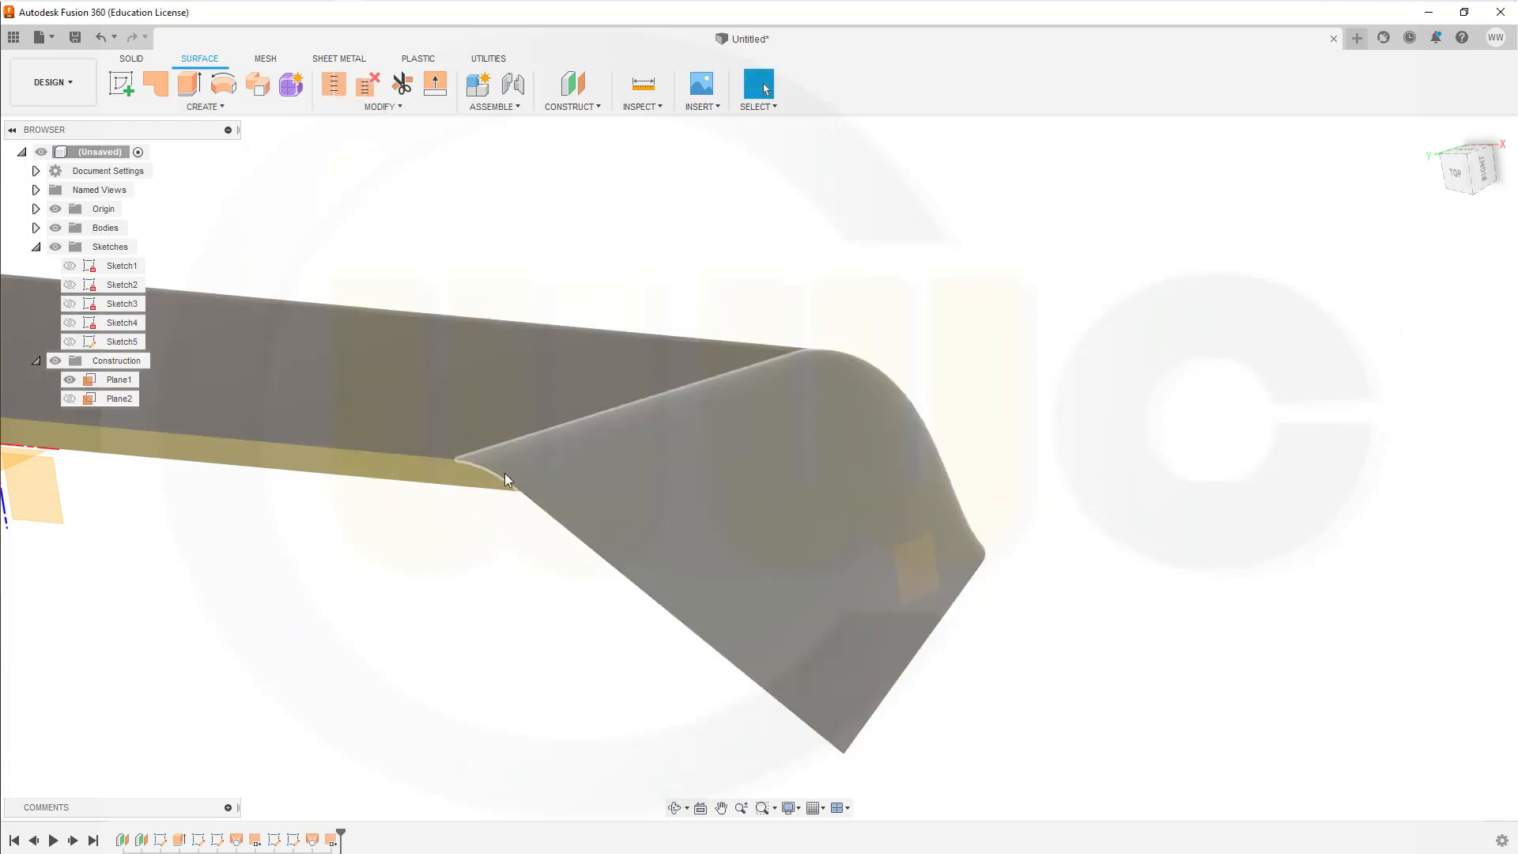
# Step: Stitch the main surface and both lofted end surfaces together as a new body
pyautogui.keyDown('shift'); pyautogui.moveTo(505, 478); pyautogui.dragTo(335, 522, button='middle'); pyautogui.keyUp('shift')
pyautogui.scroll(2, 324, 520)
pyautogui.scroll(-6, 372, 502)
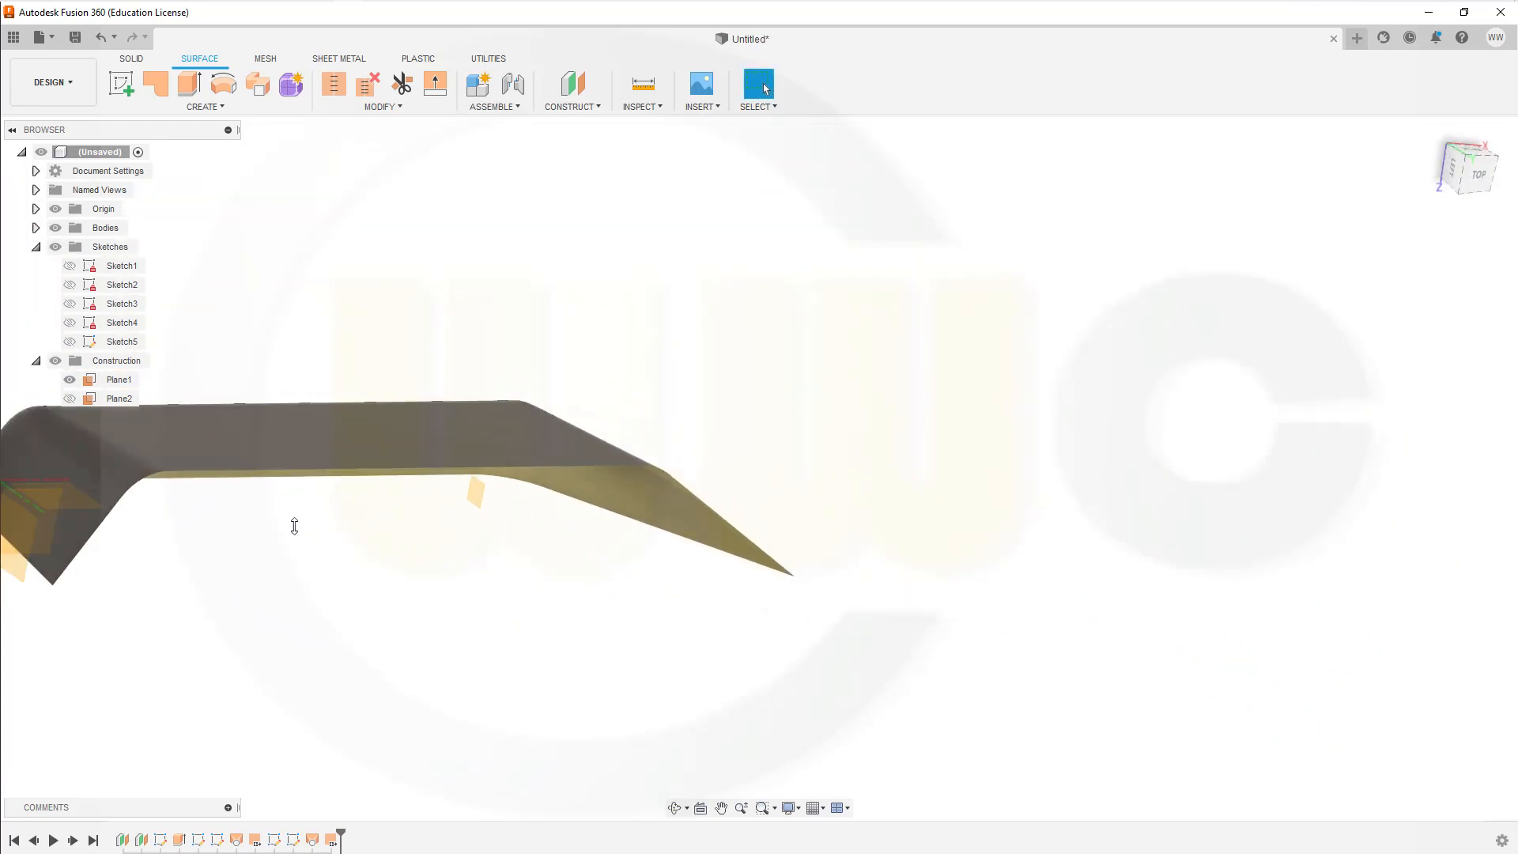
pyautogui.moveTo(268, 532); pyautogui.dragTo(410, 287, button='middle')
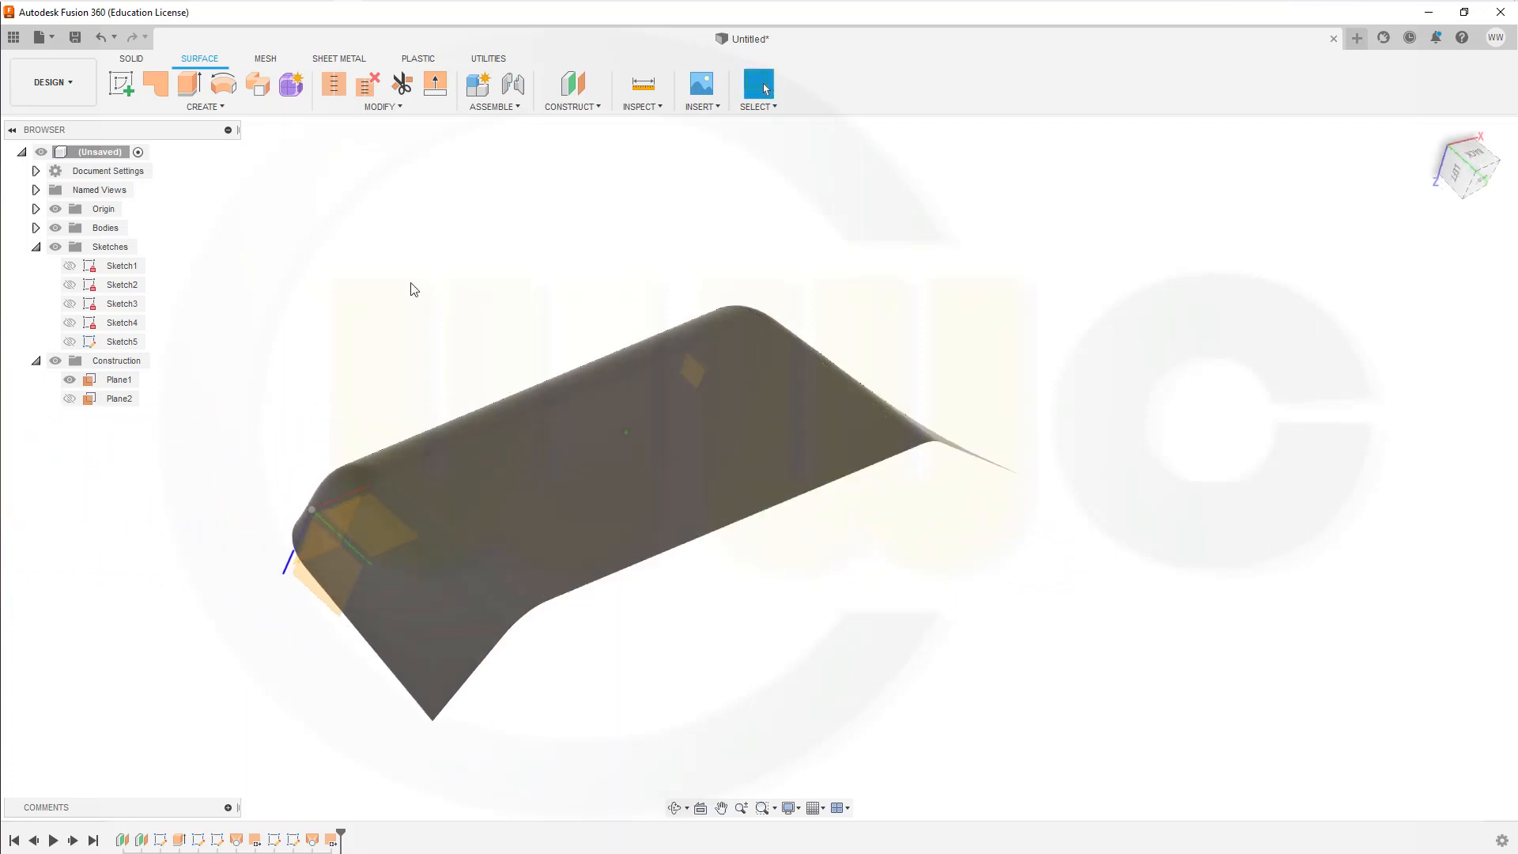
pyautogui.click(339, 87)
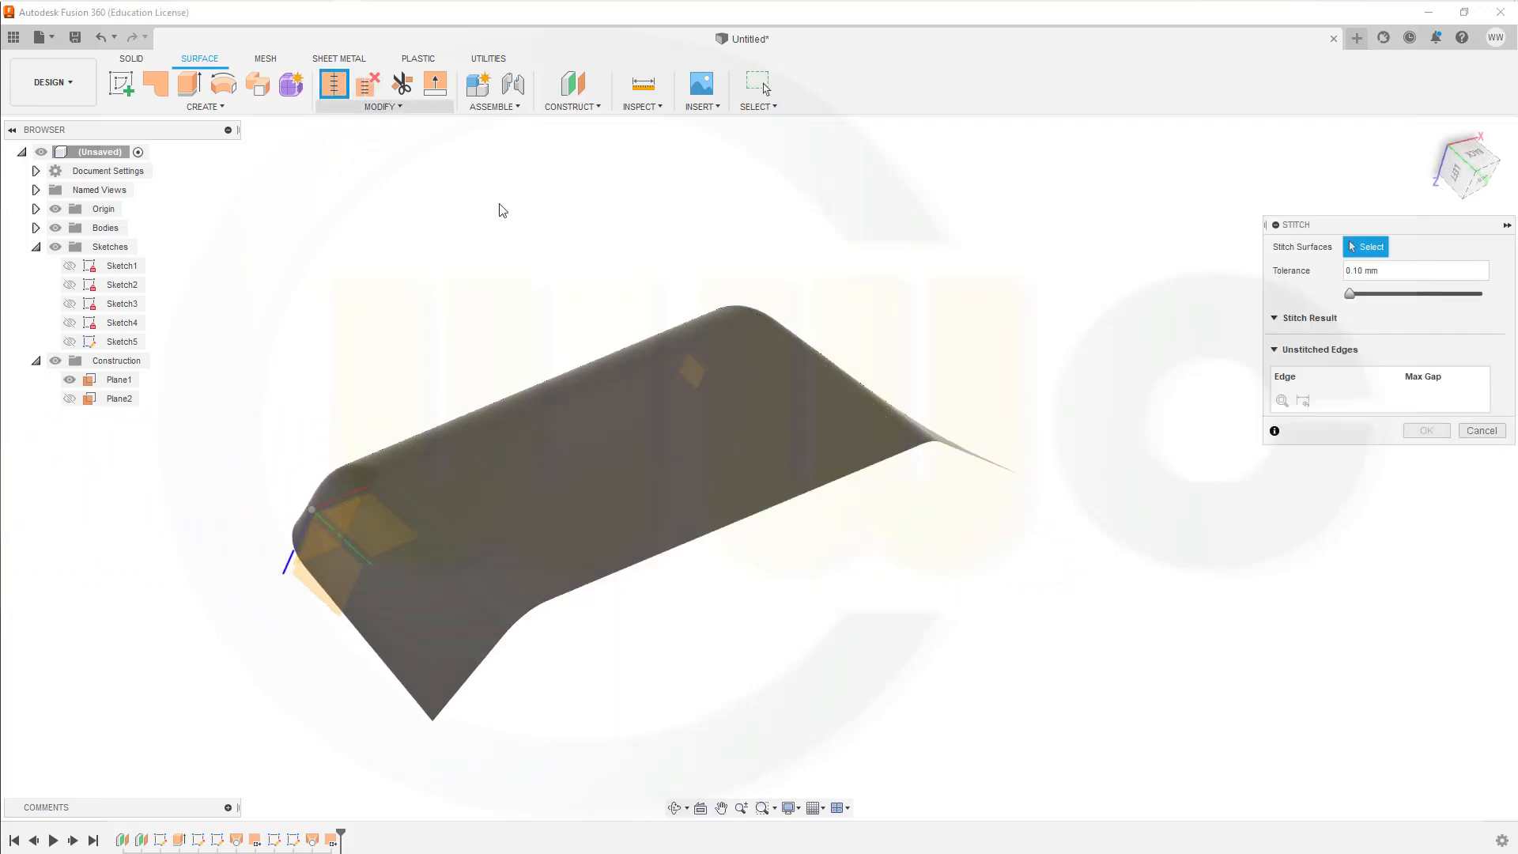
pyautogui.click(593, 477)
pyautogui.click(425, 554)
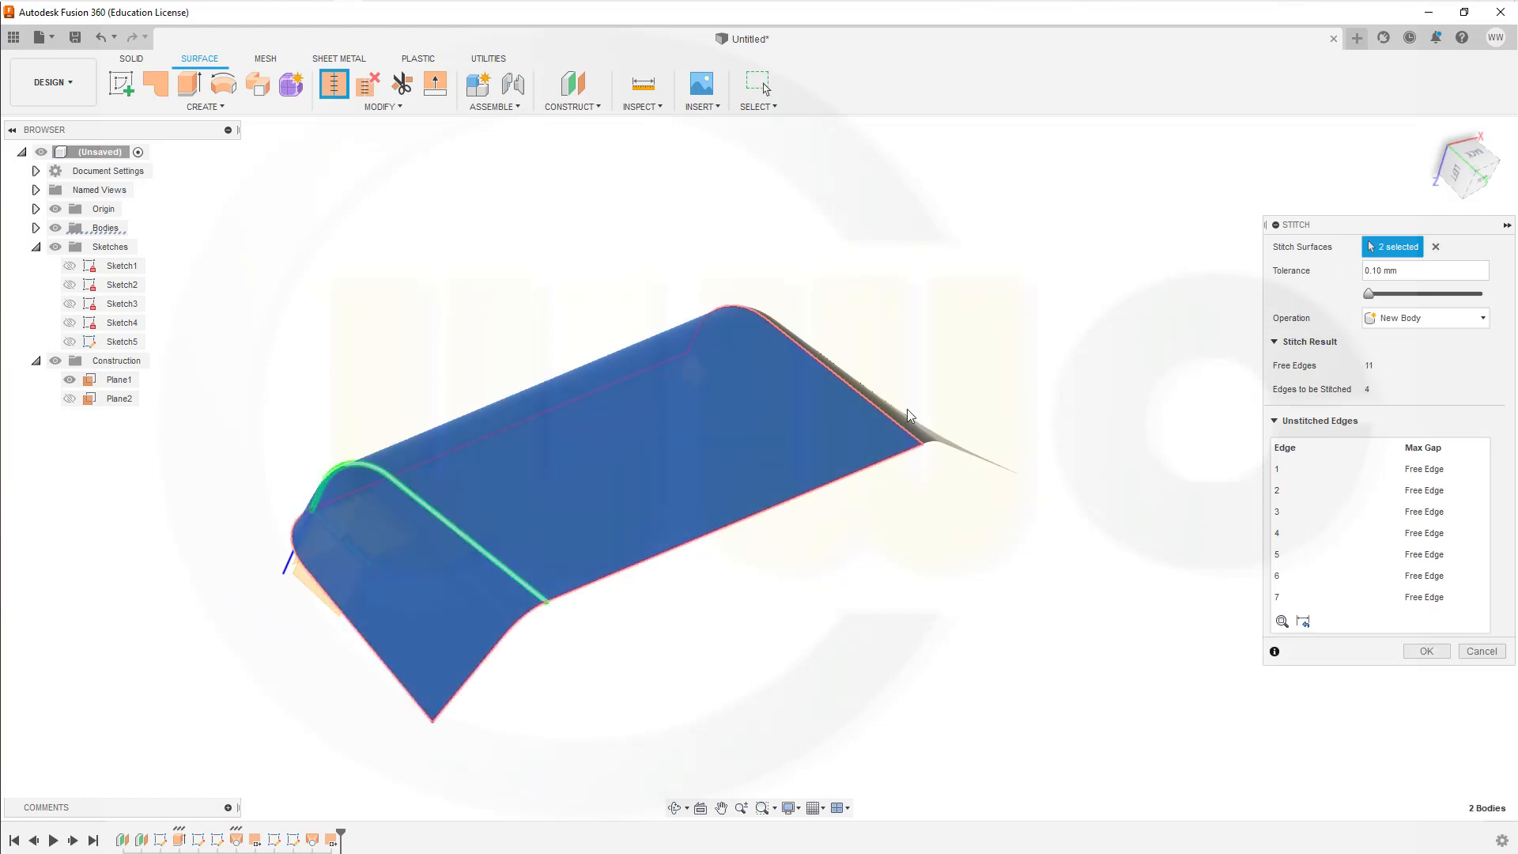
pyautogui.click(909, 431)
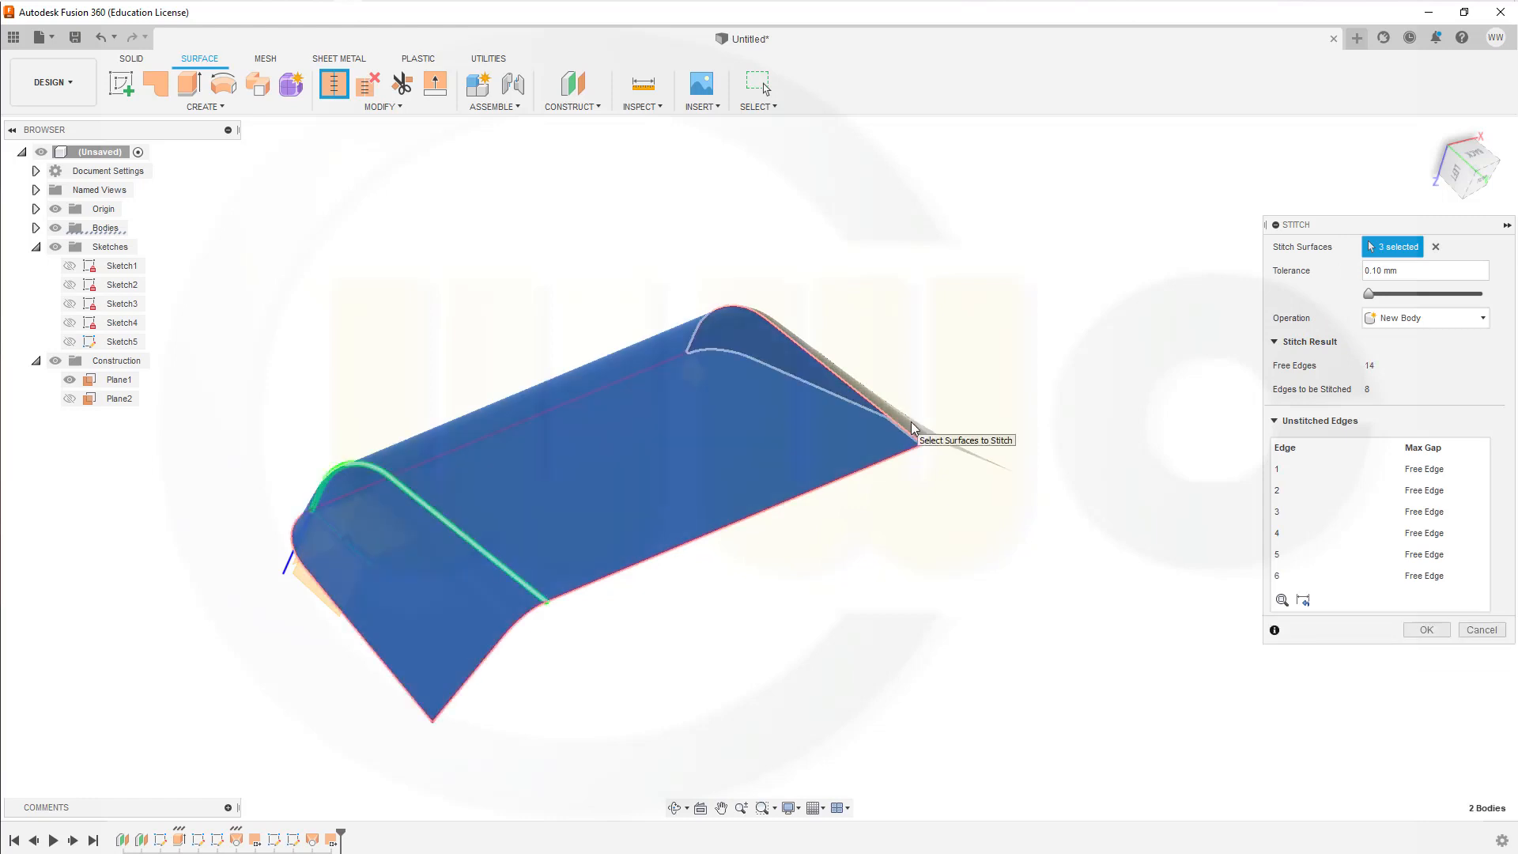
pyautogui.click(1427, 630)
pyautogui.keyDown('shift'); pyautogui.moveTo(957, 517); pyautogui.dragTo(1179, 623, button='middle'); pyautogui.keyUp('shift')
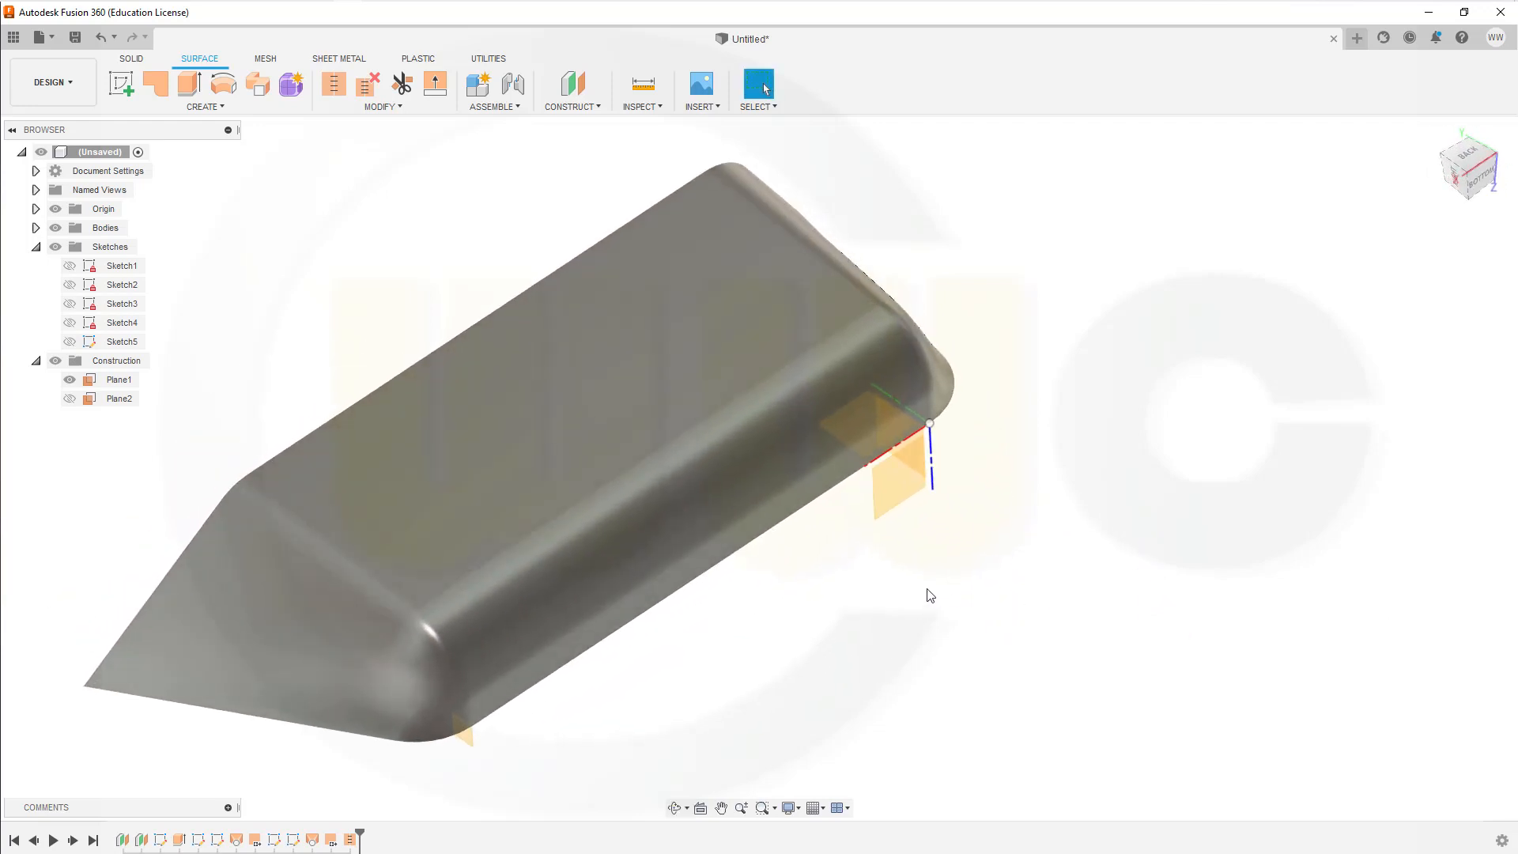